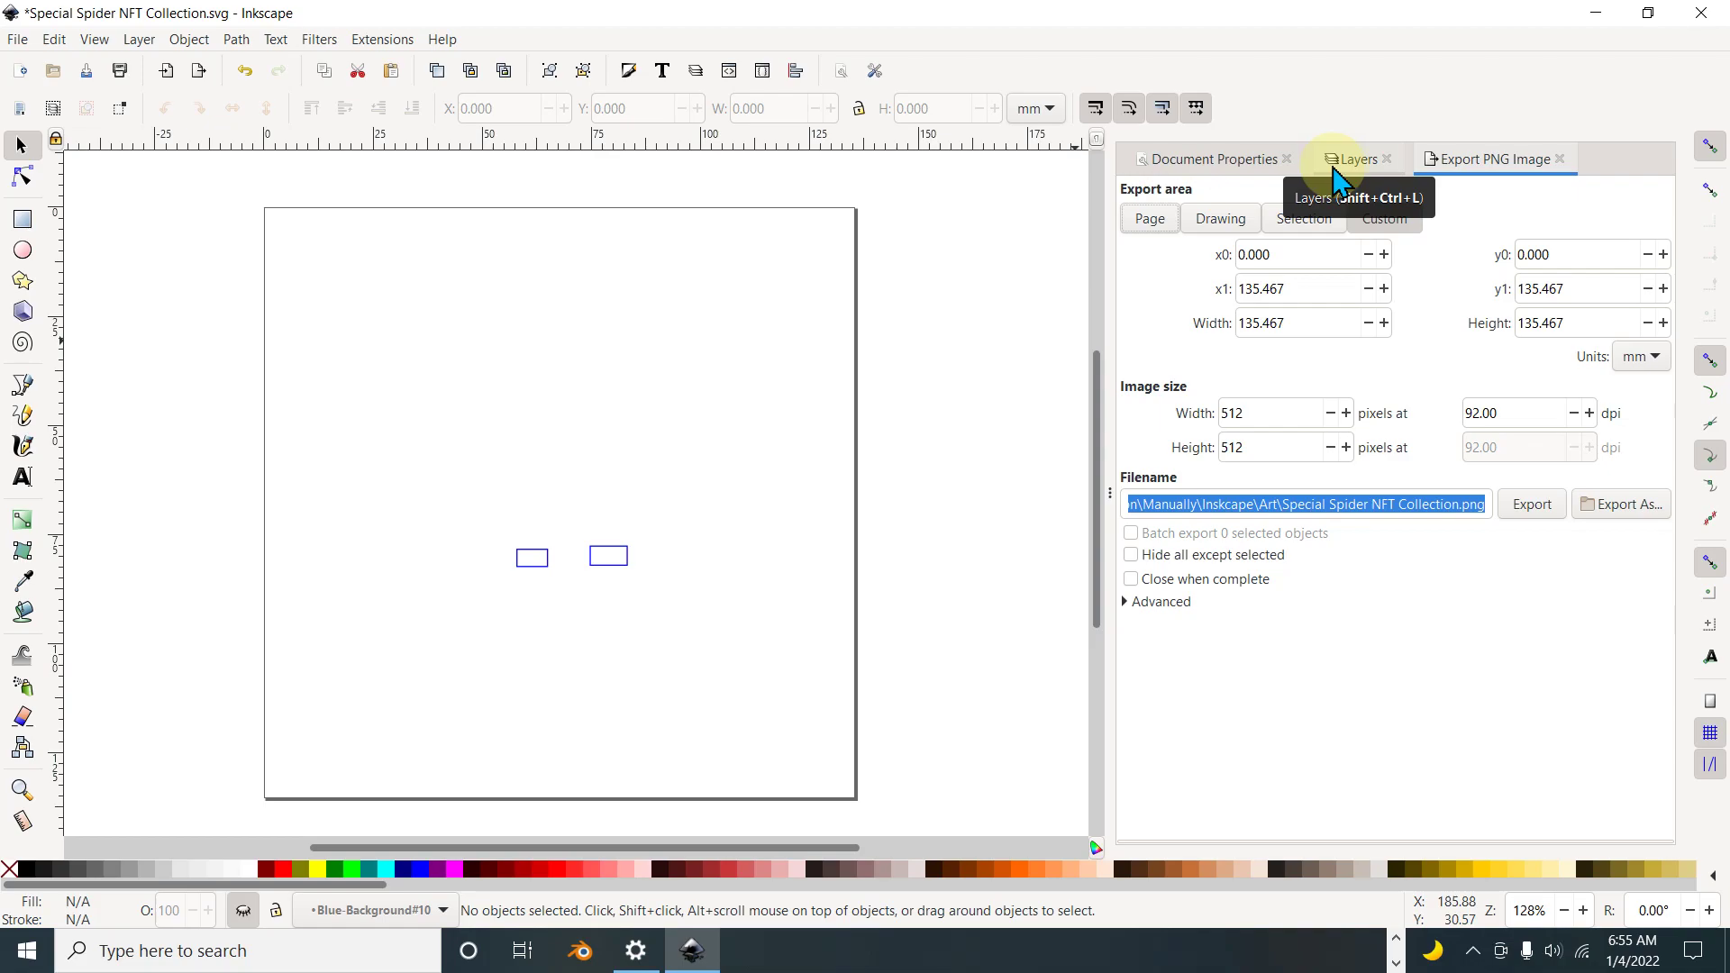
Step: Make Square-Eyes#10 the current layer and copy its name to the clipboard
left_click(1349, 160)
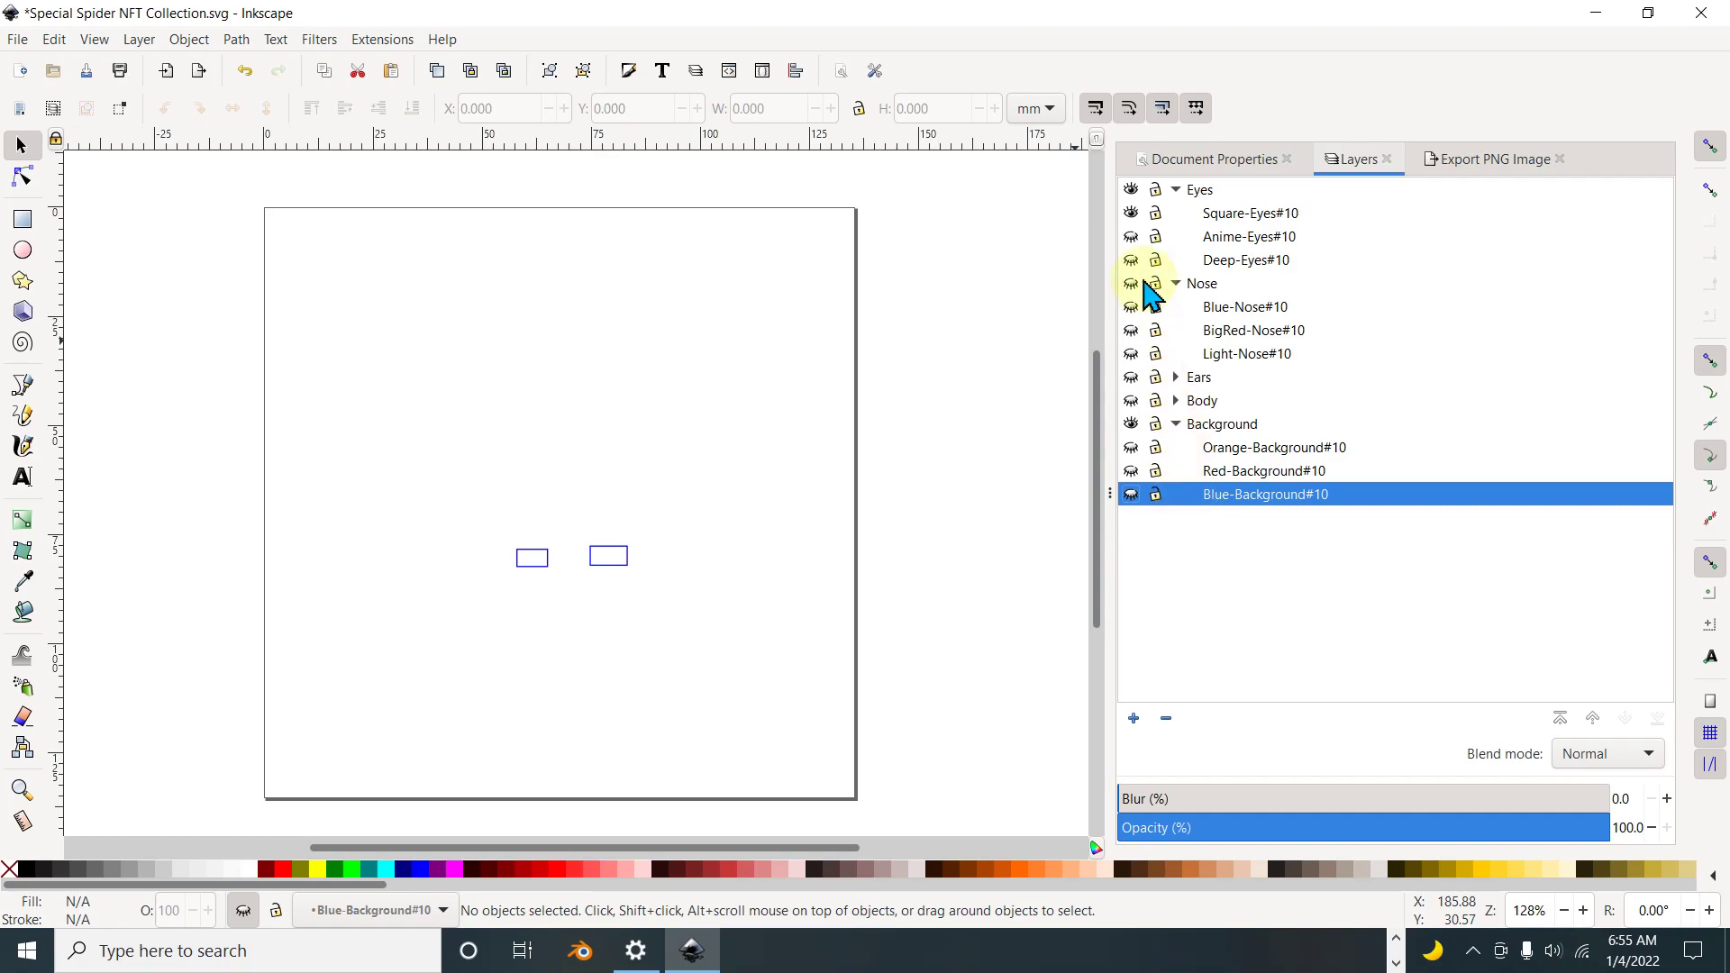
left_click(1294, 212)
left_click(1322, 213)
right_click(1257, 221)
left_click(1297, 256)
left_click(1487, 159)
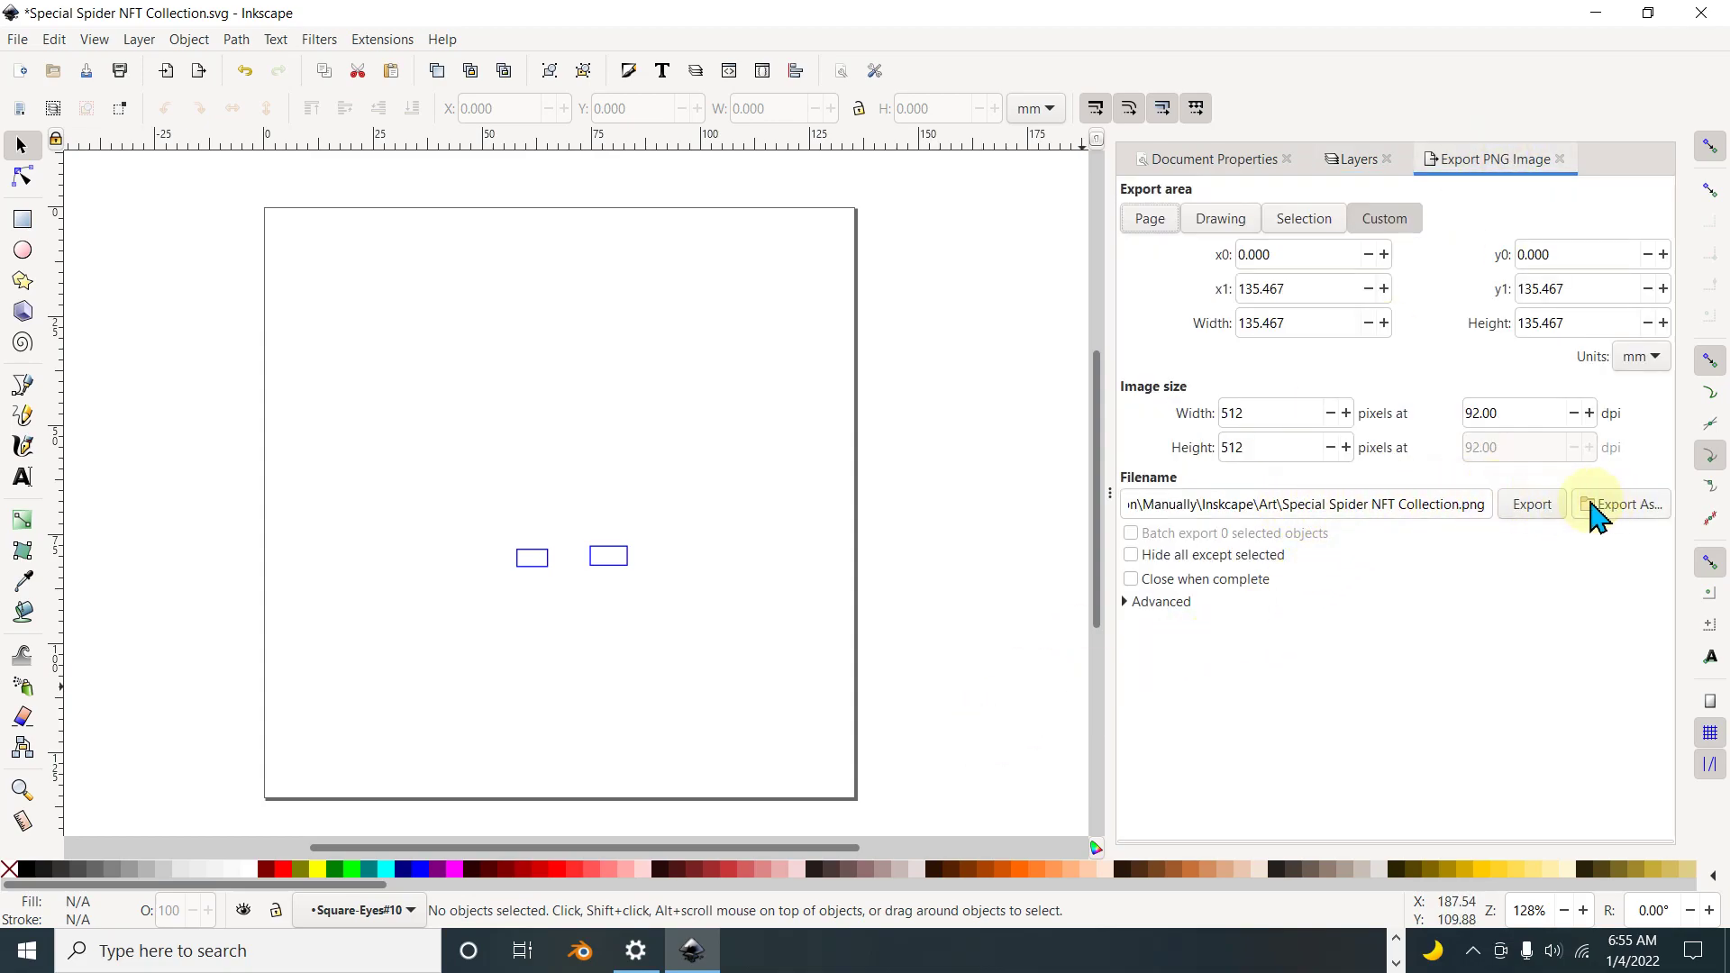
Step: Replace the export file name with Square-Eyes#10 and bring up the Export As save window
left_click_drag(1287, 501, 1575, 525)
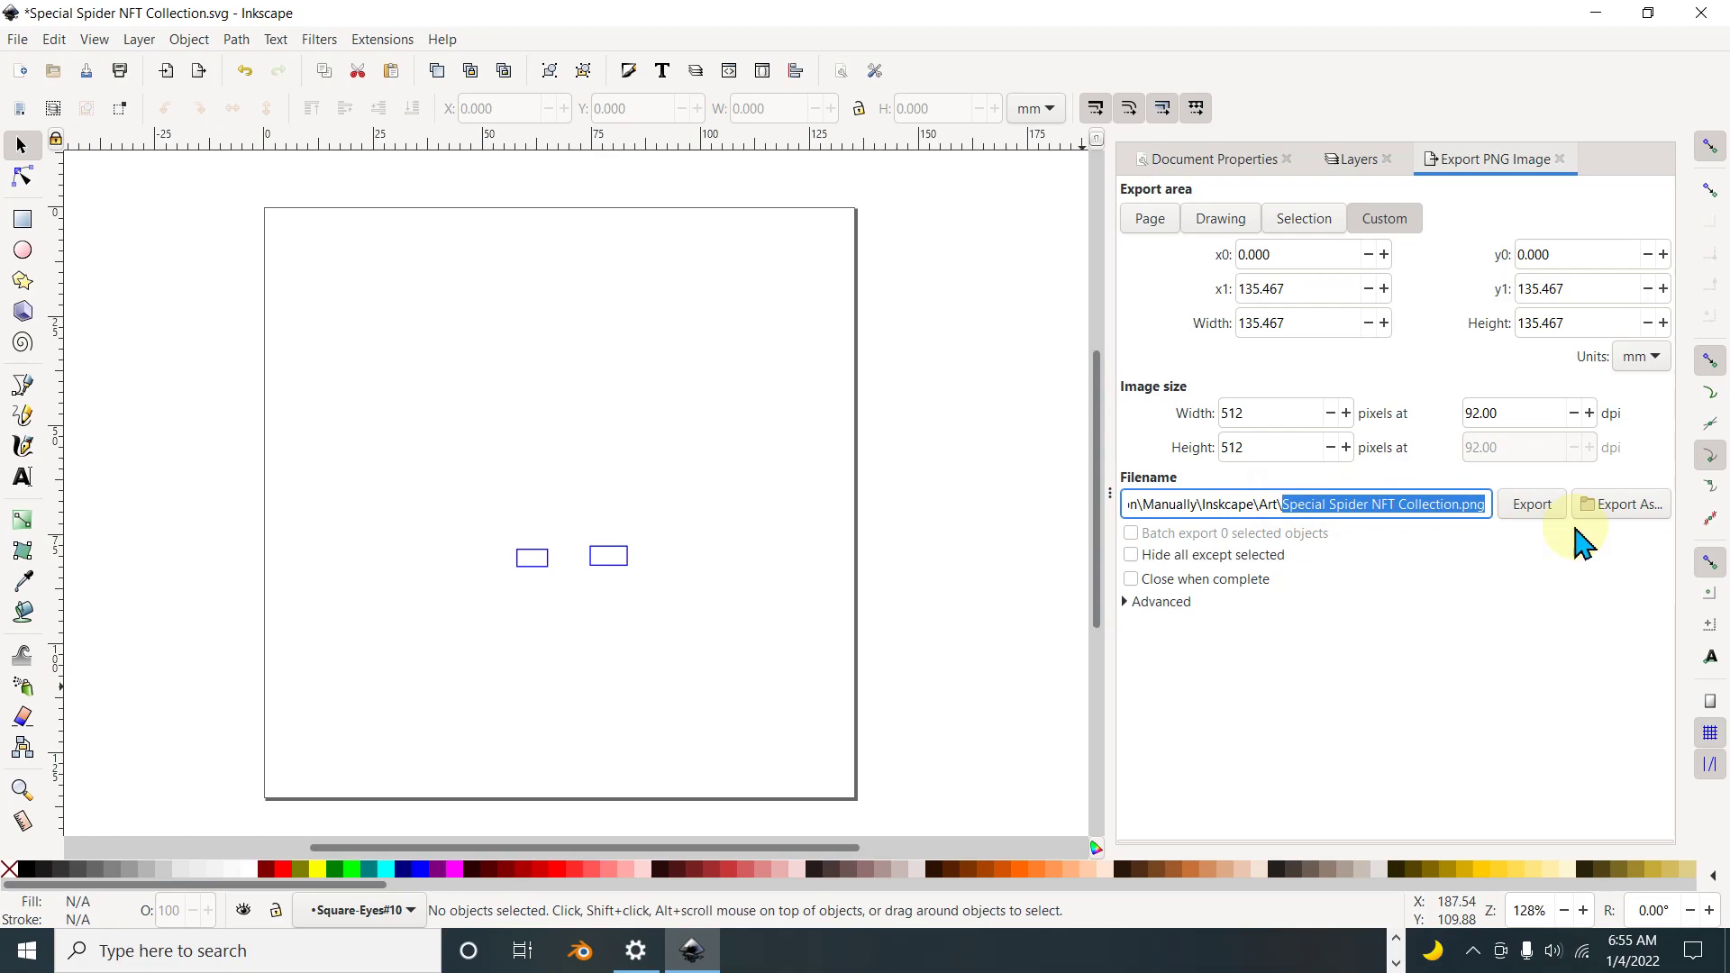
key("ctrl+v")
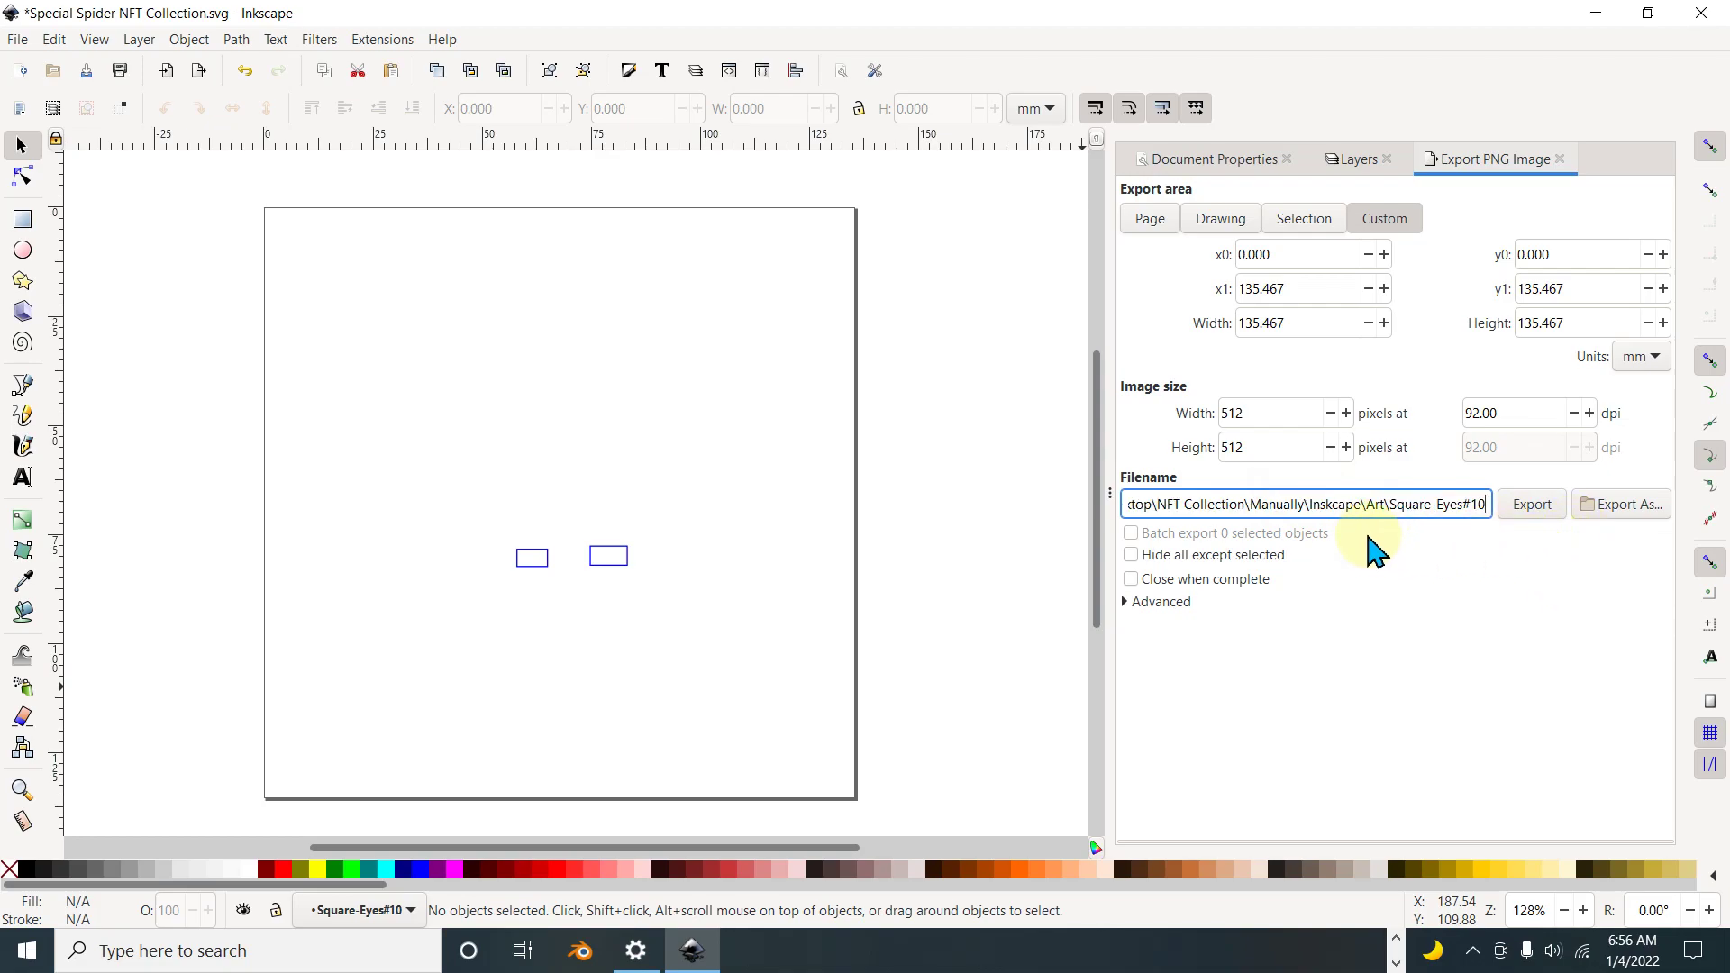
left_click(1609, 518)
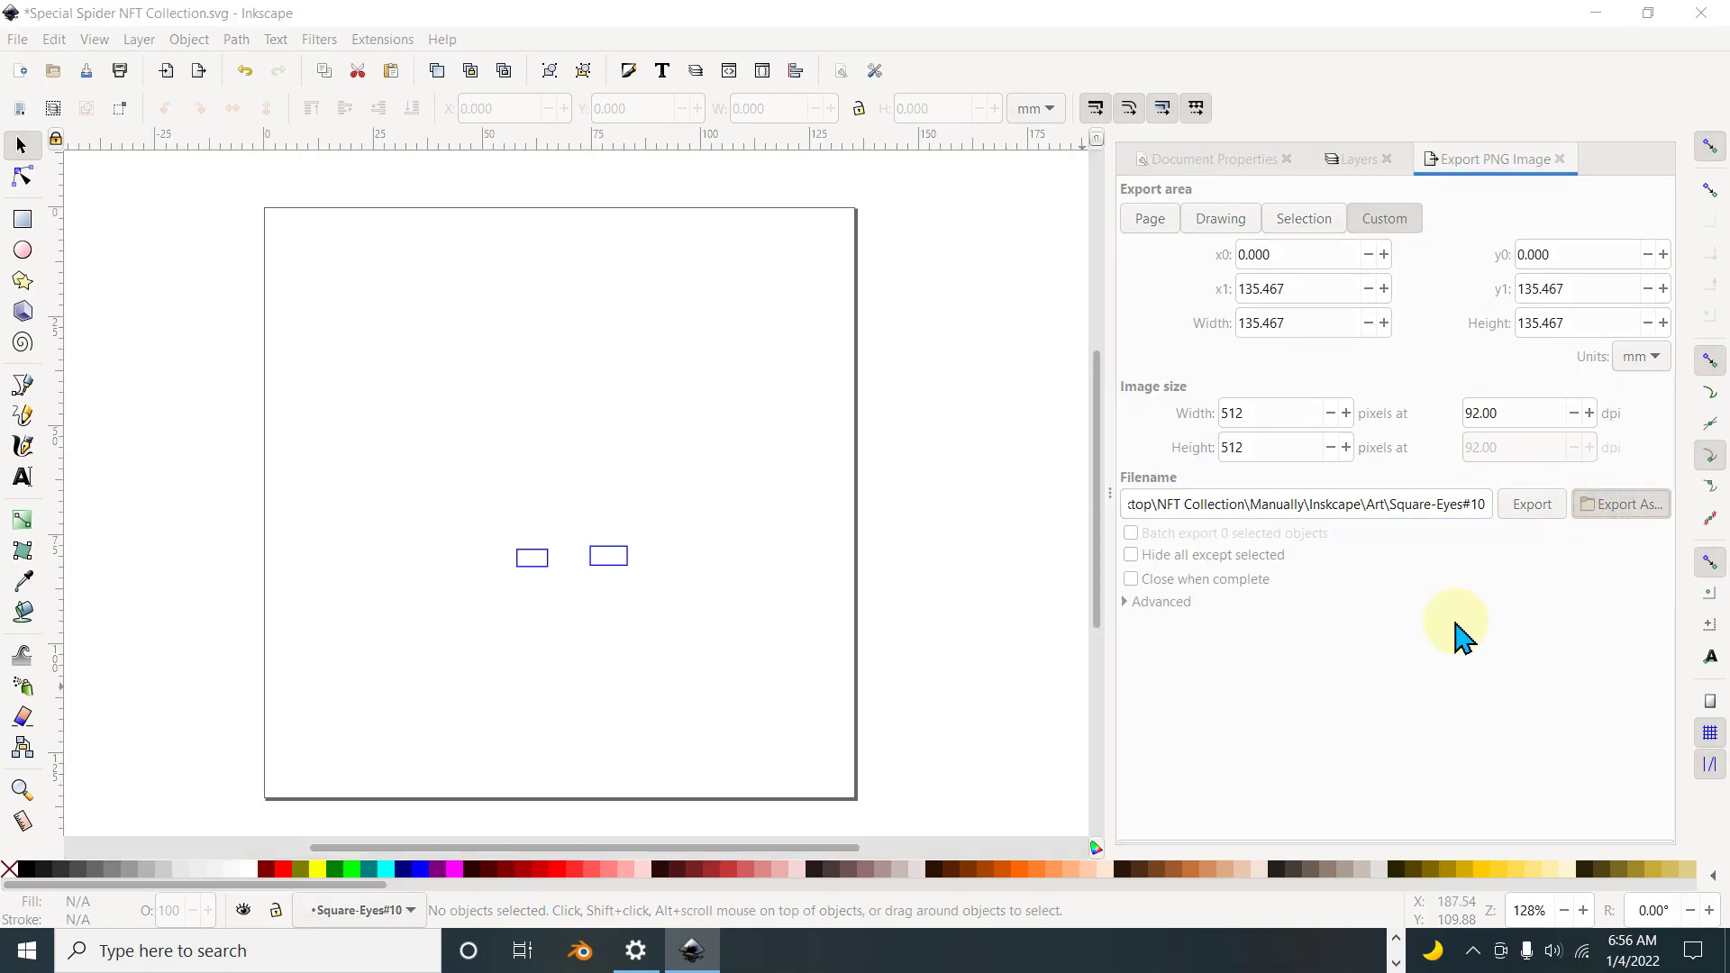
Step: Browse to NFT Collection > Automatic > Inkscape, create a Layers folder there and open it
left_click(275, 86)
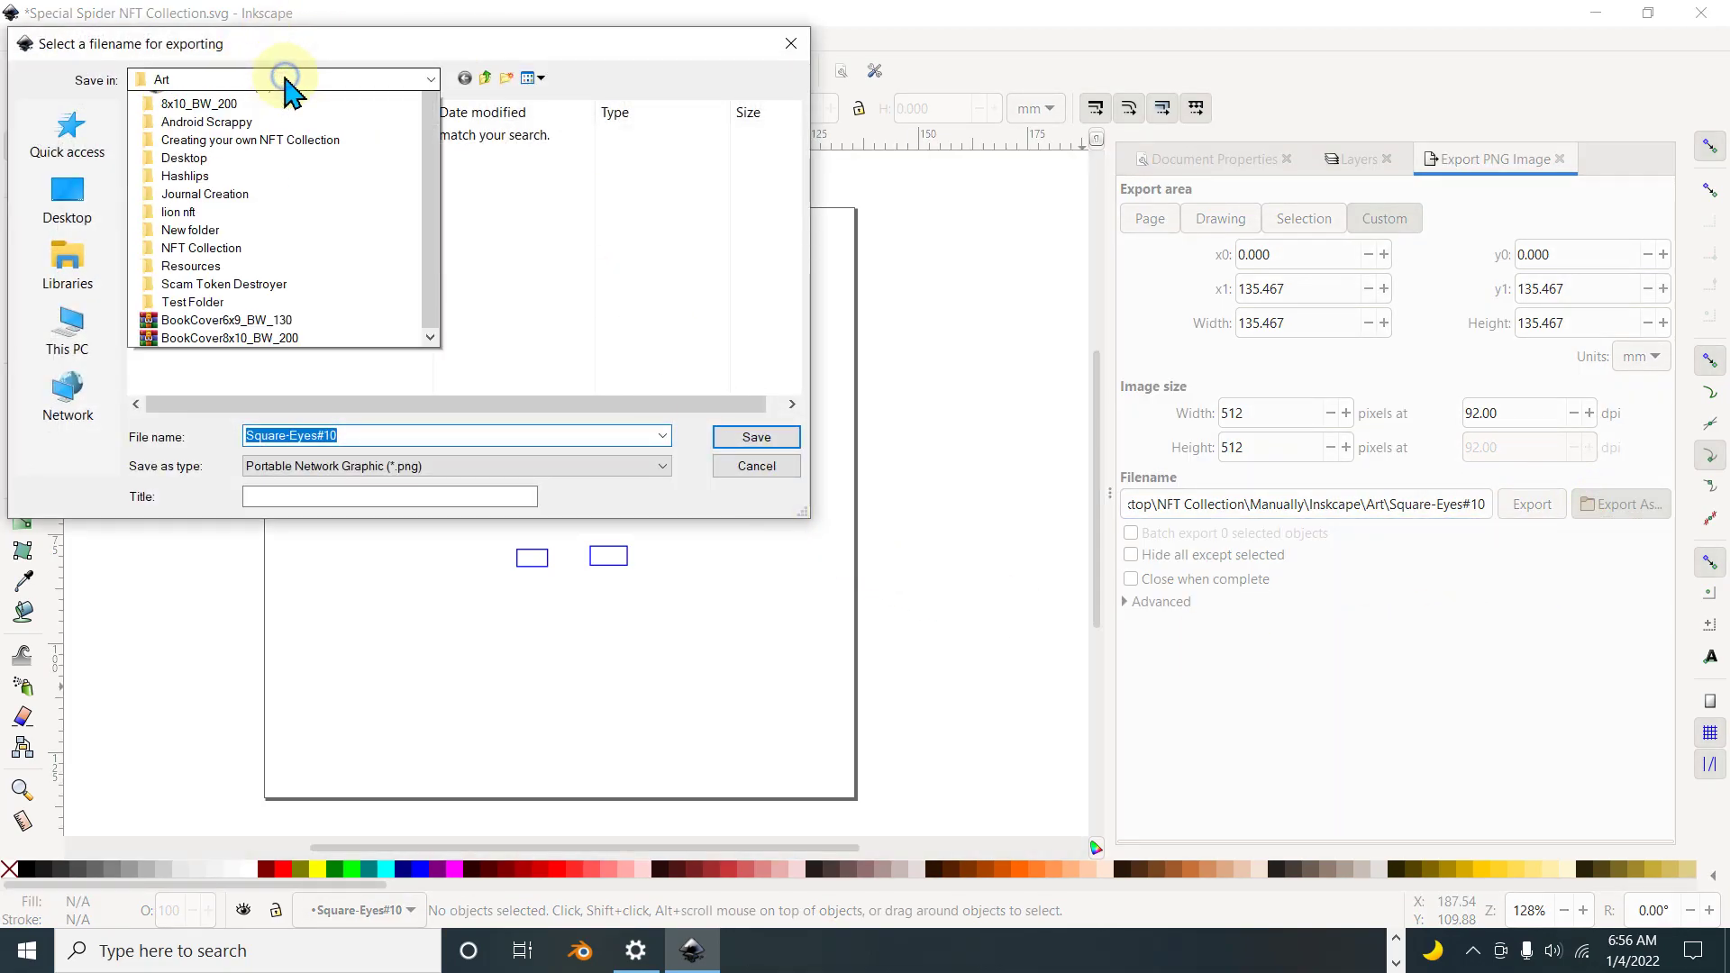
left_click(225, 210)
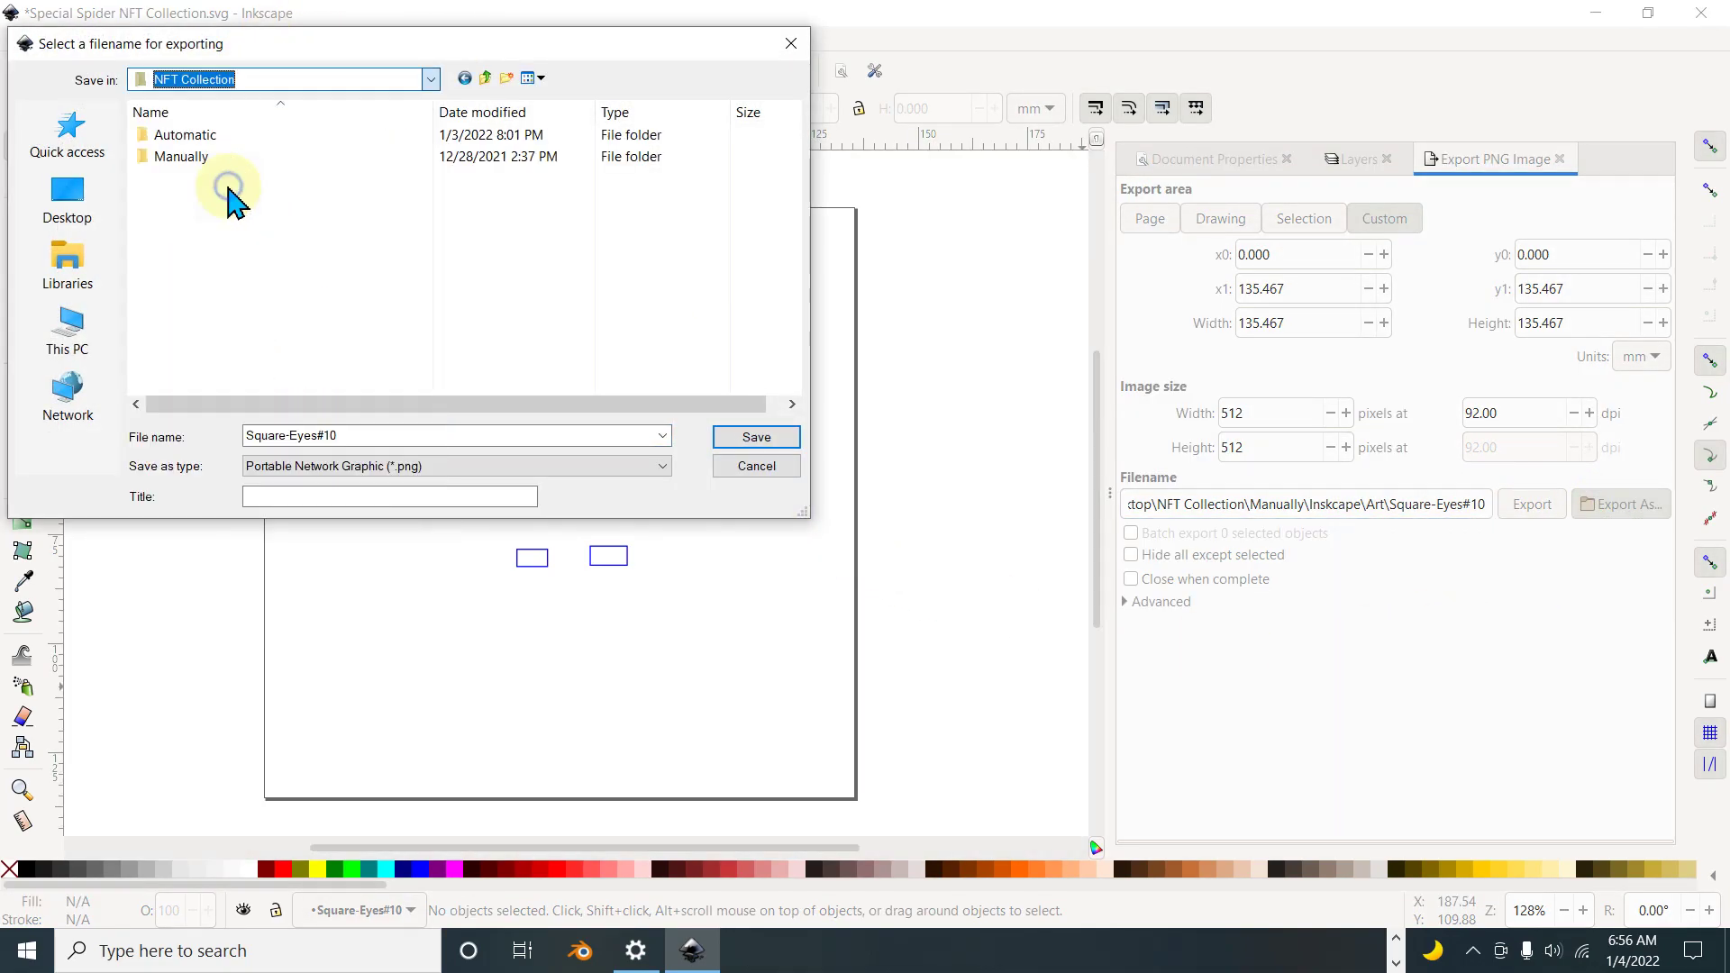
double_click(216, 137)
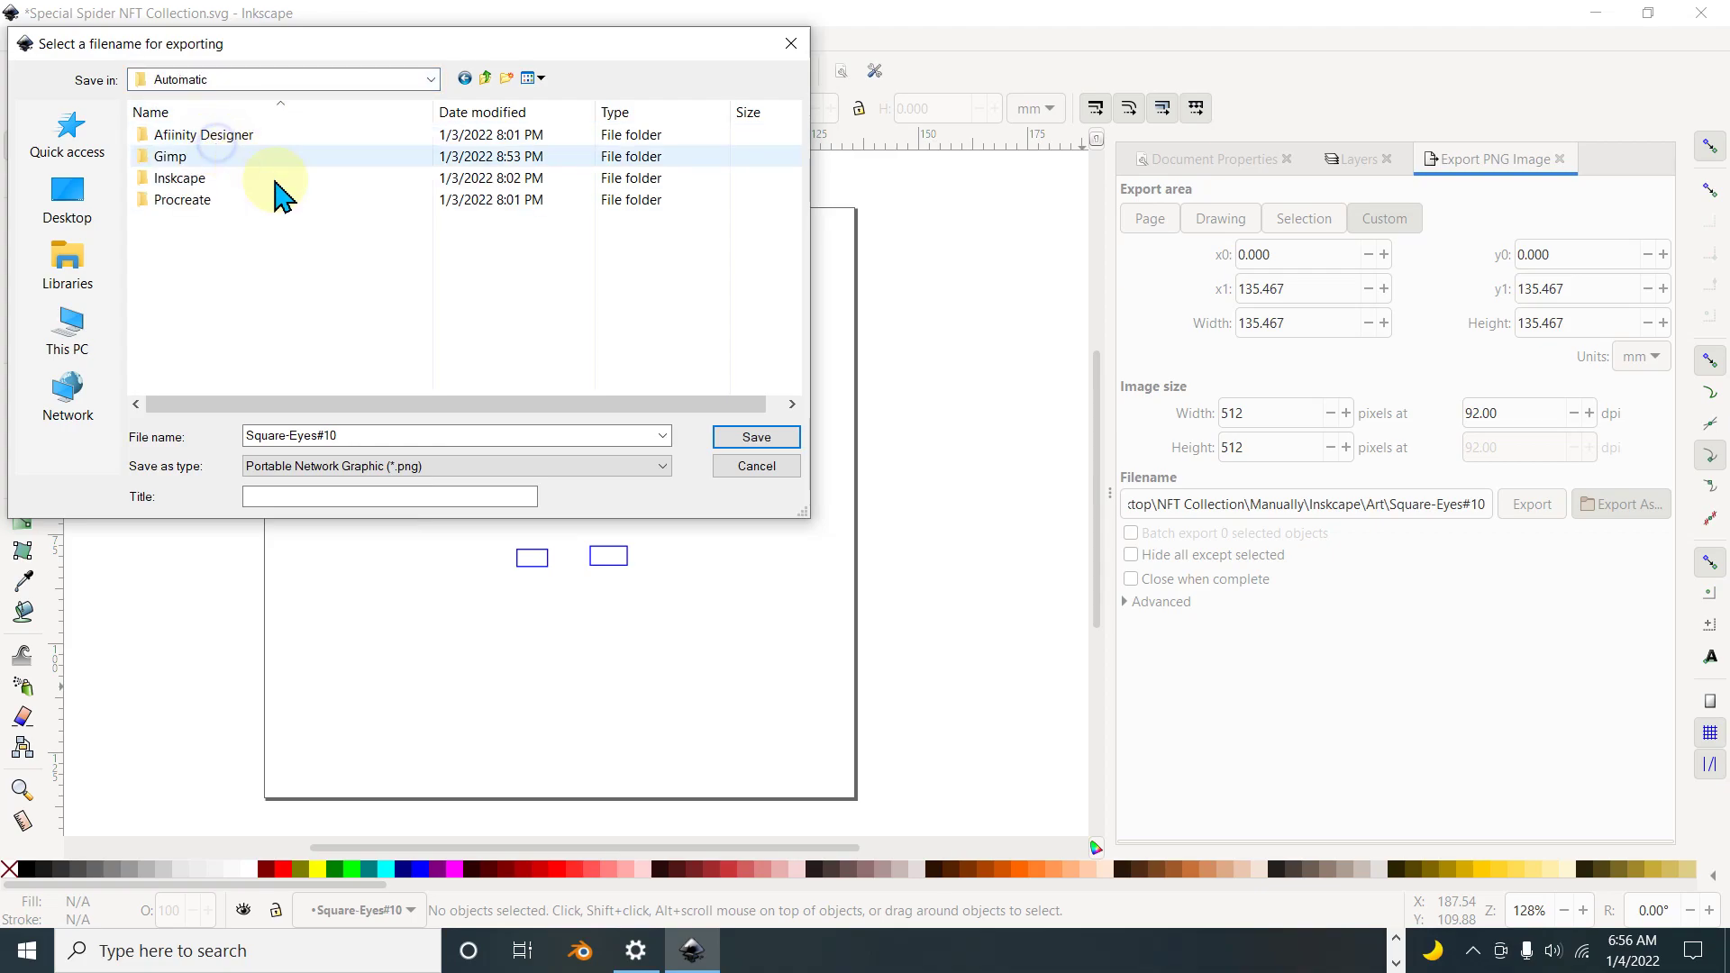
double_click(212, 176)
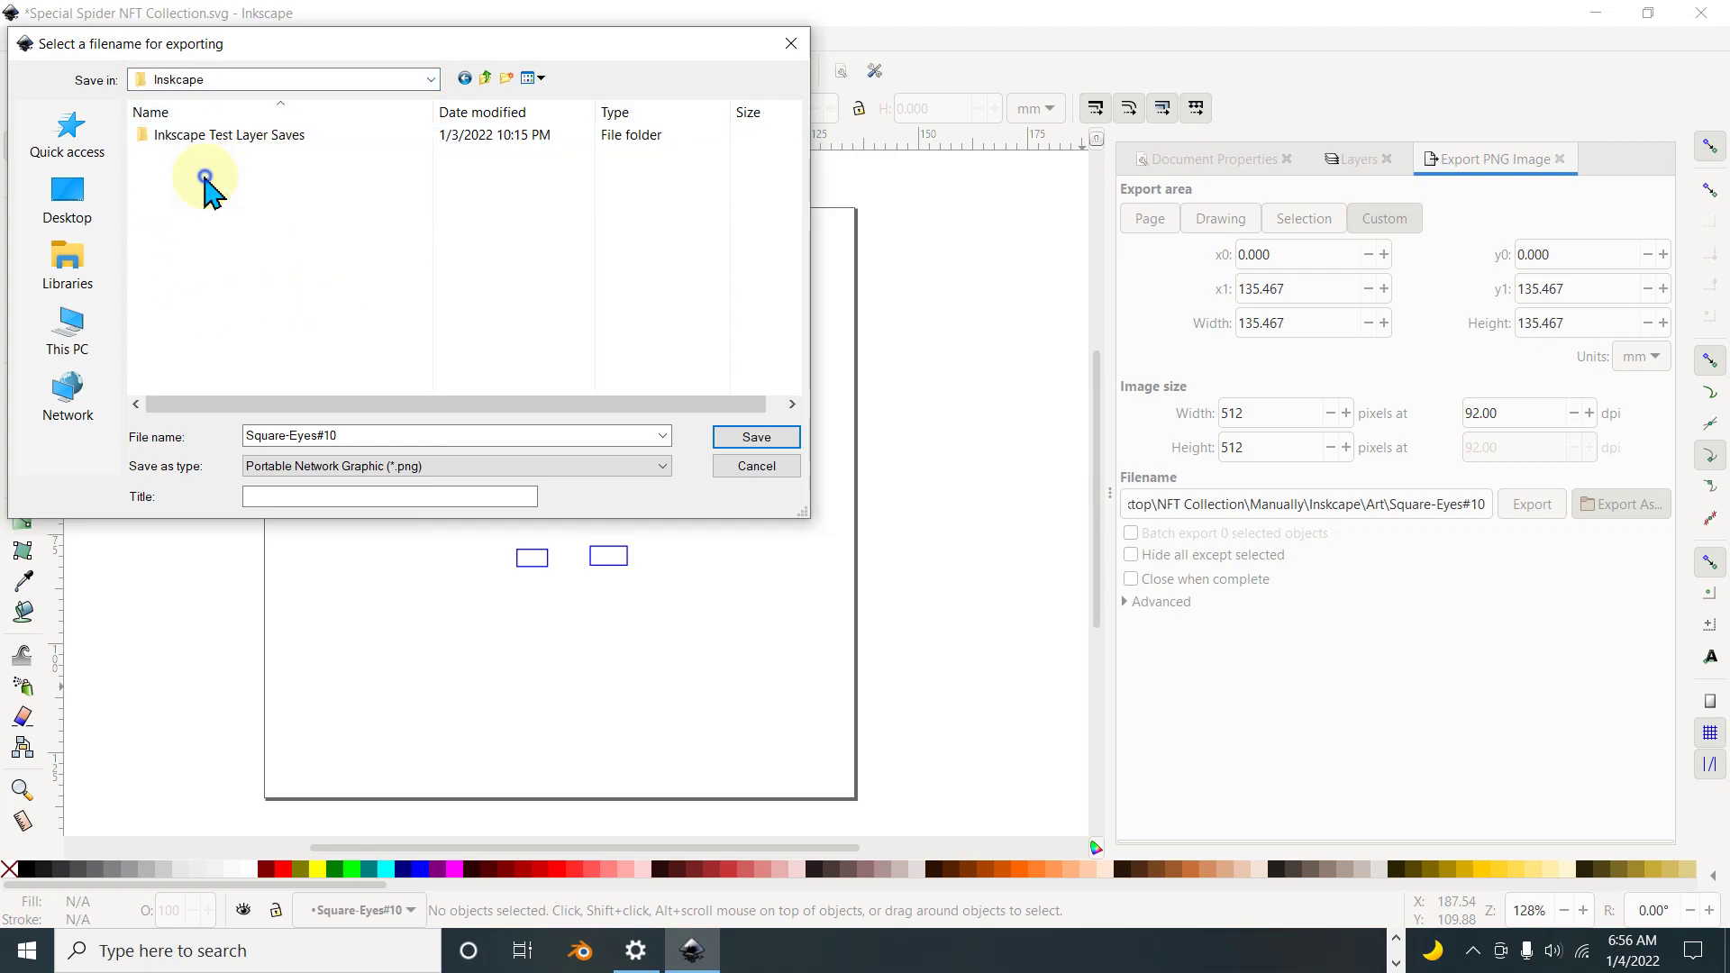
right_click(246, 220)
mouse_move(386, 529)
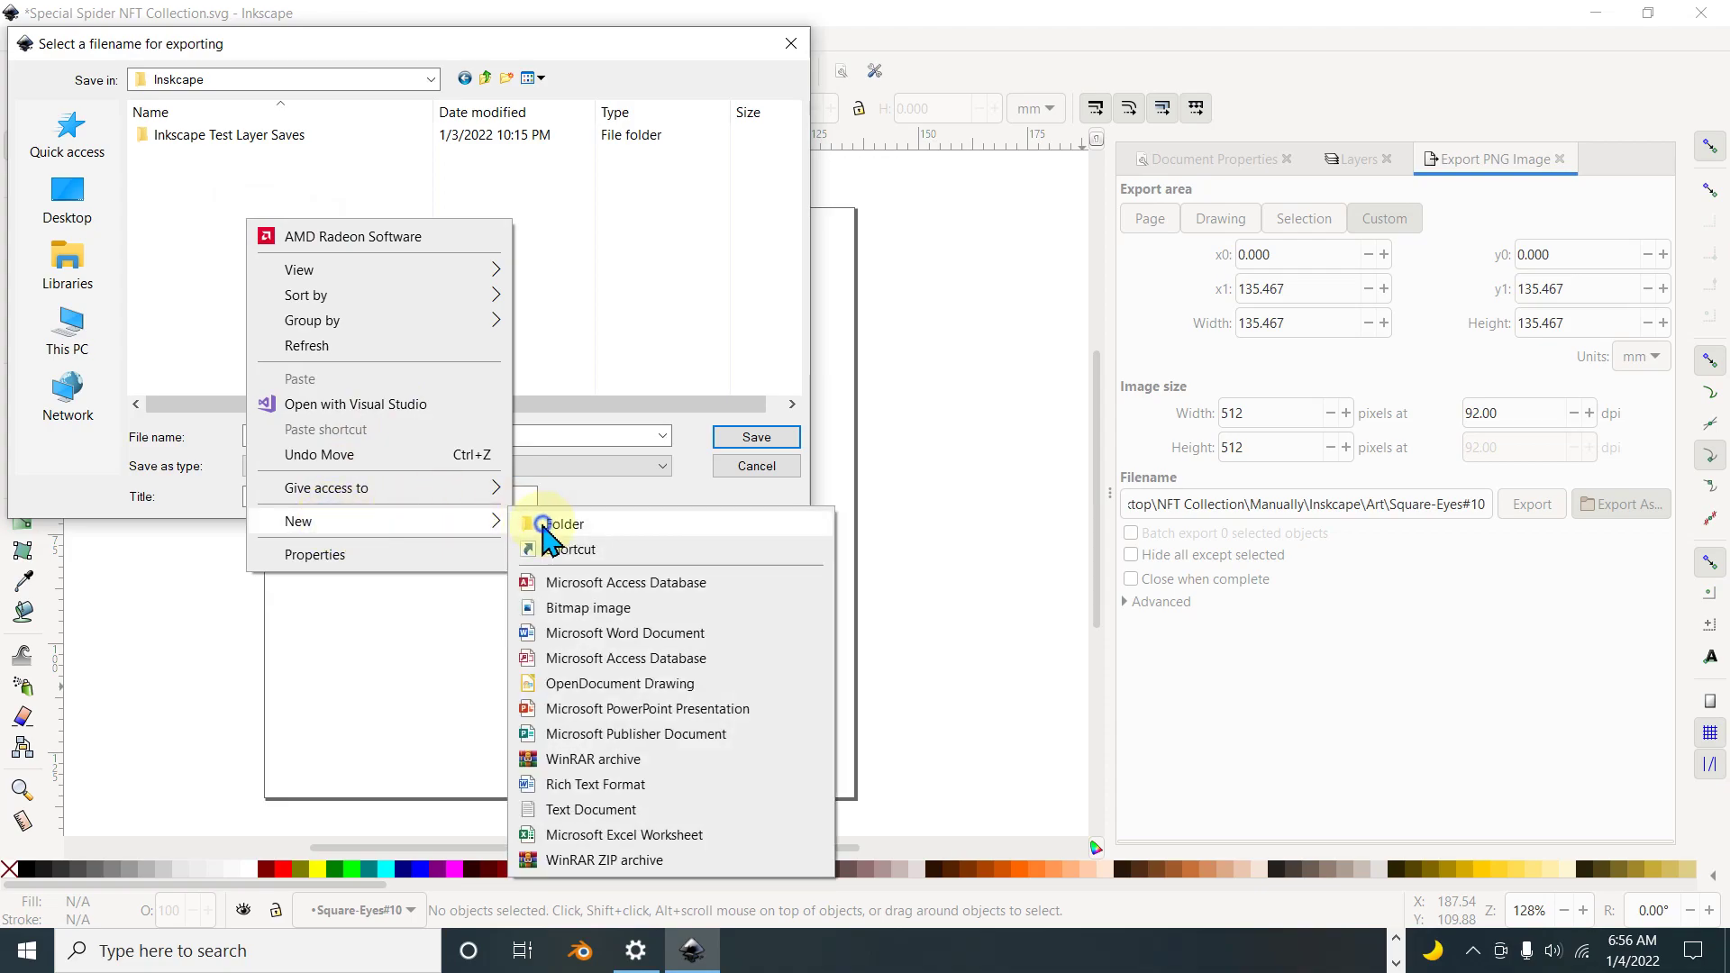
left_click(550, 524)
type("Laye")
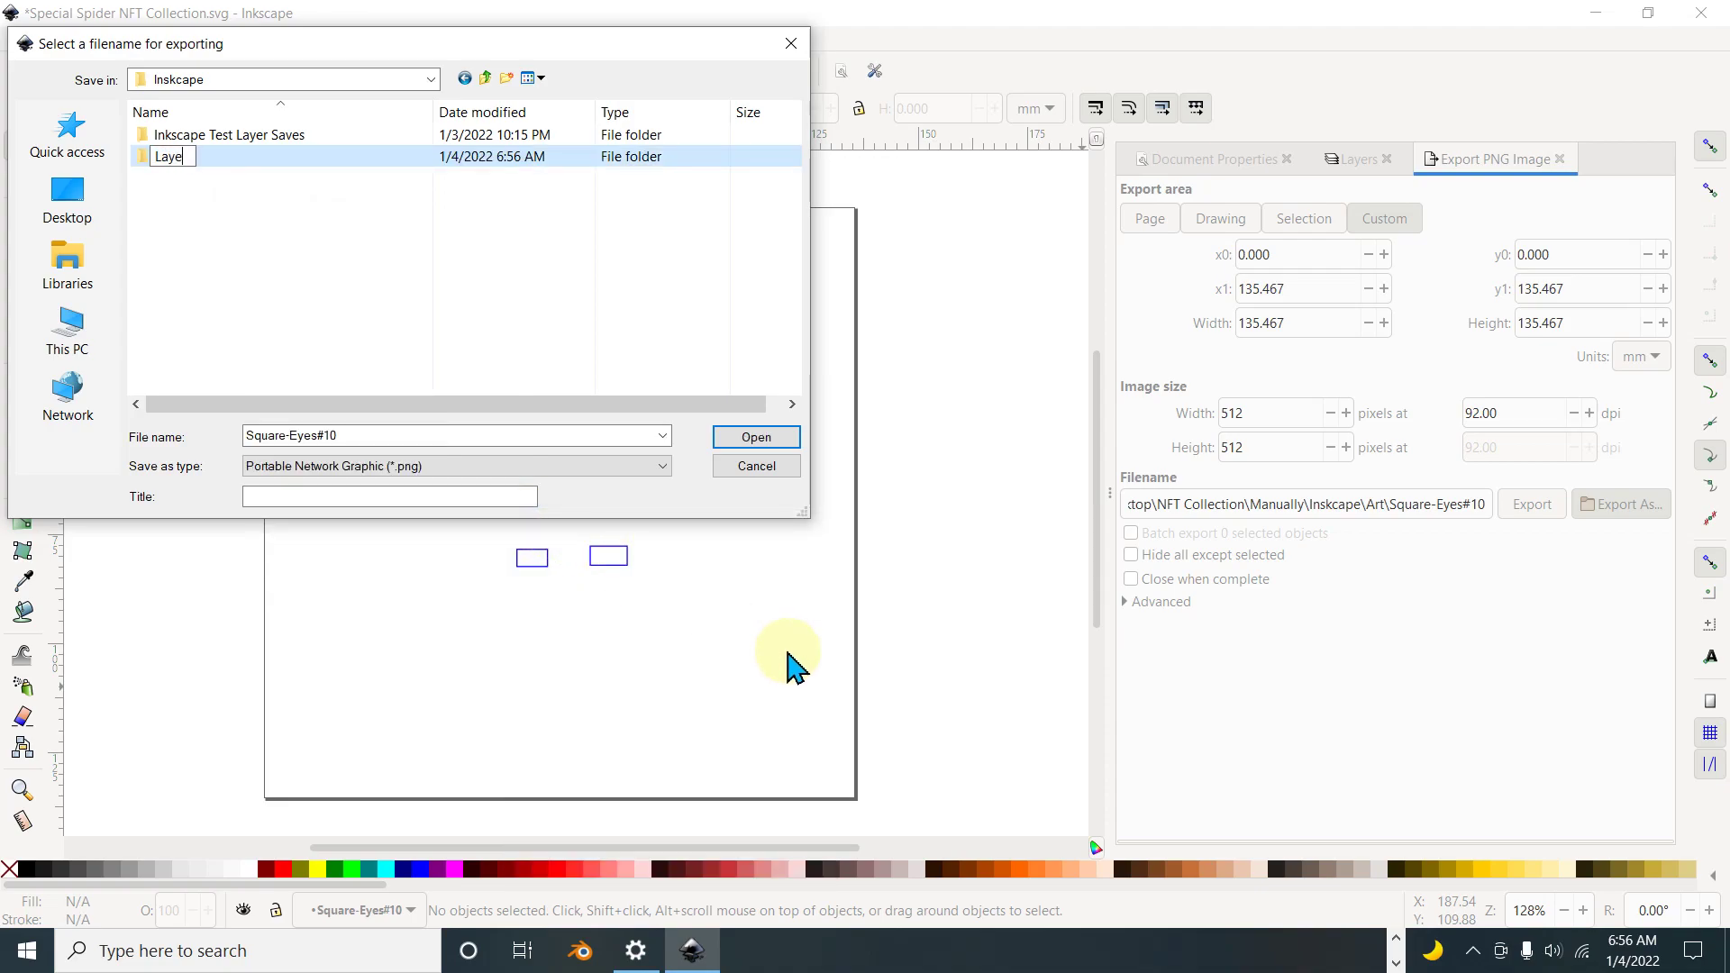
key("Return")
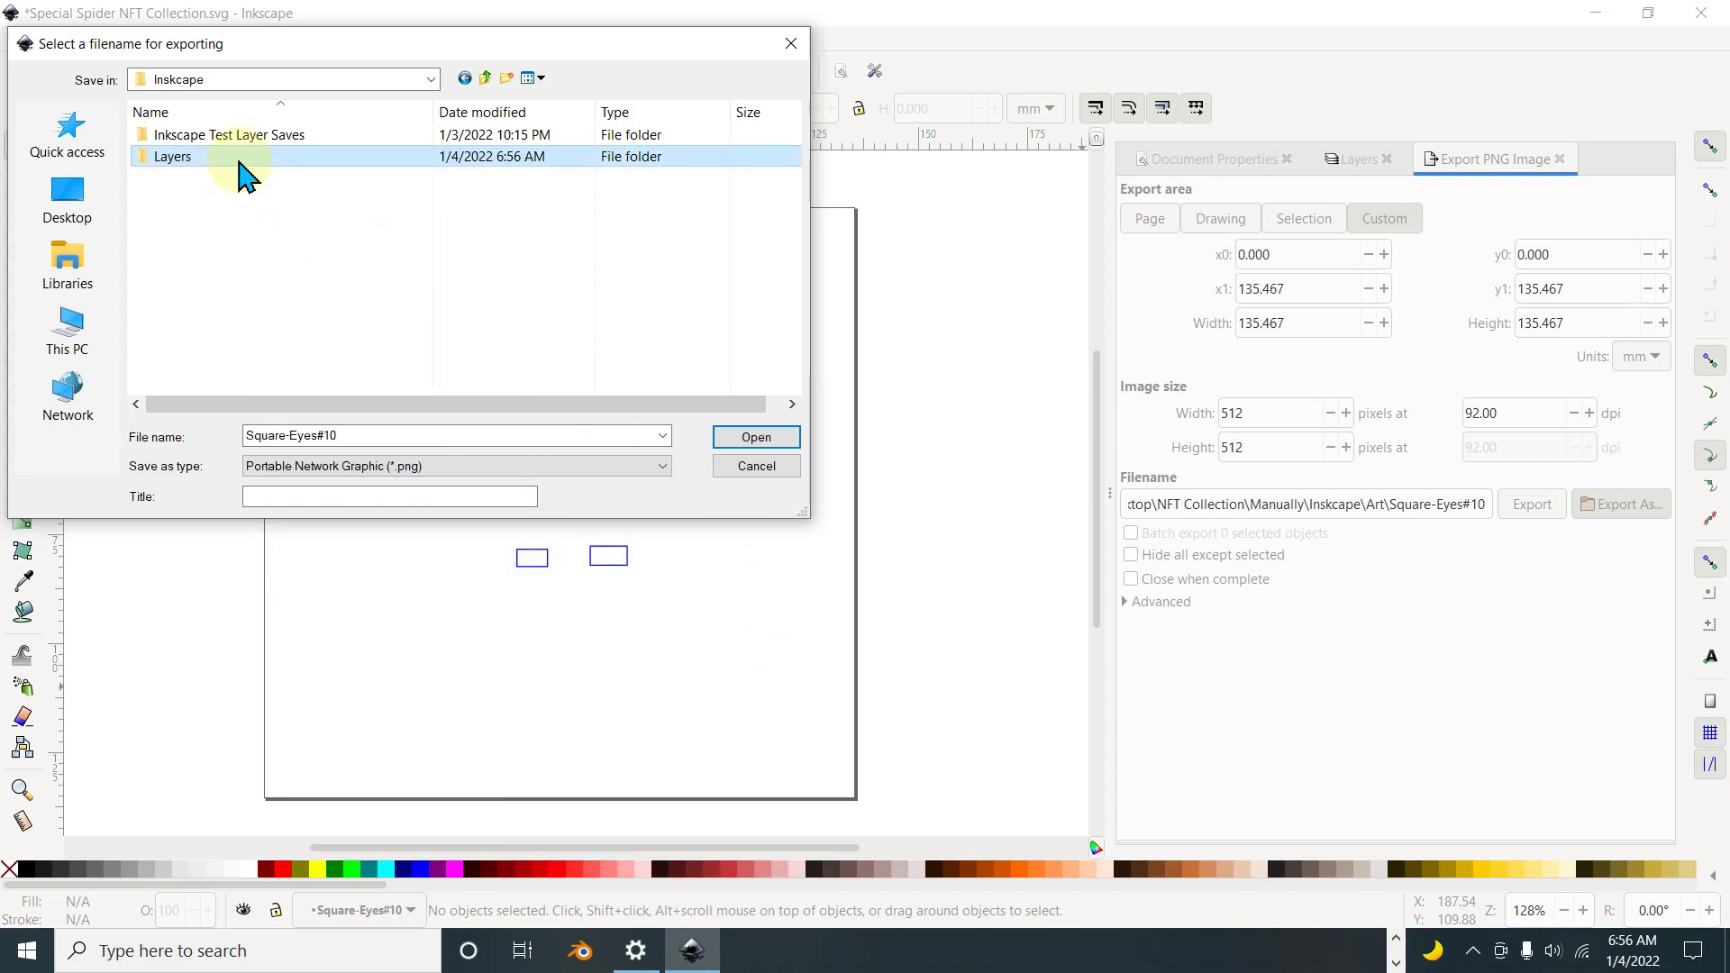
double_click(238, 159)
Step: Create Eyes and Ears folders inside Layers
right_click(239, 202)
mouse_move(351, 523)
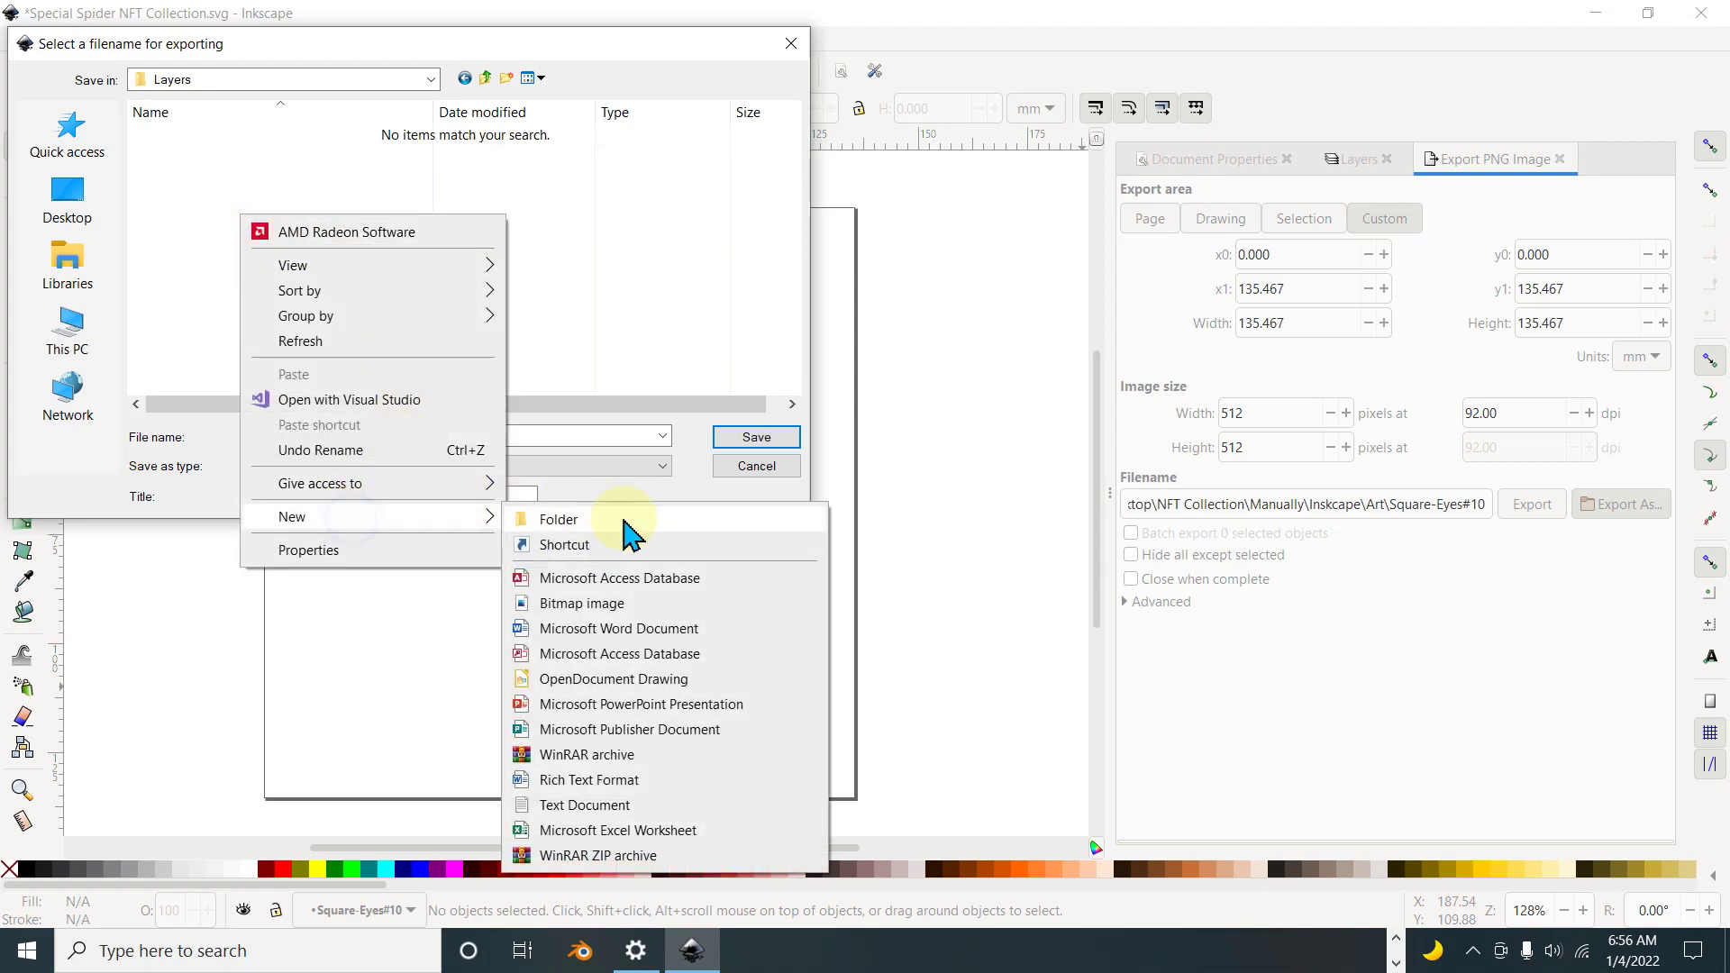
left_click(623, 518)
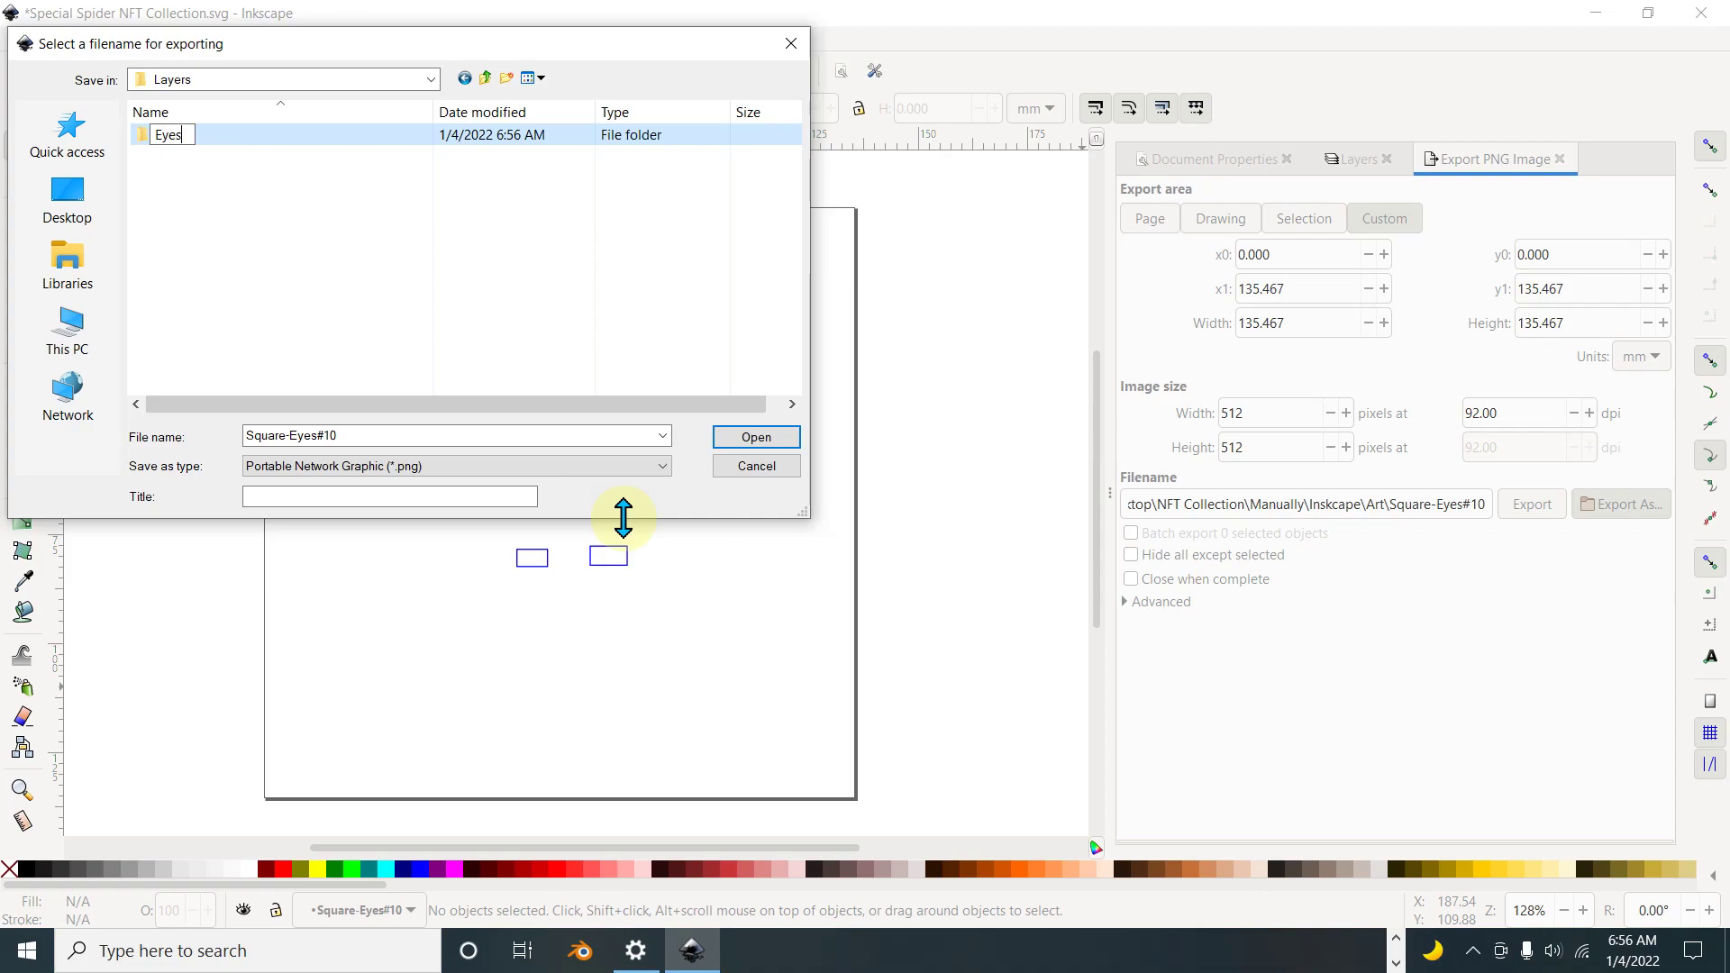
left_click(529, 363)
right_click(415, 295)
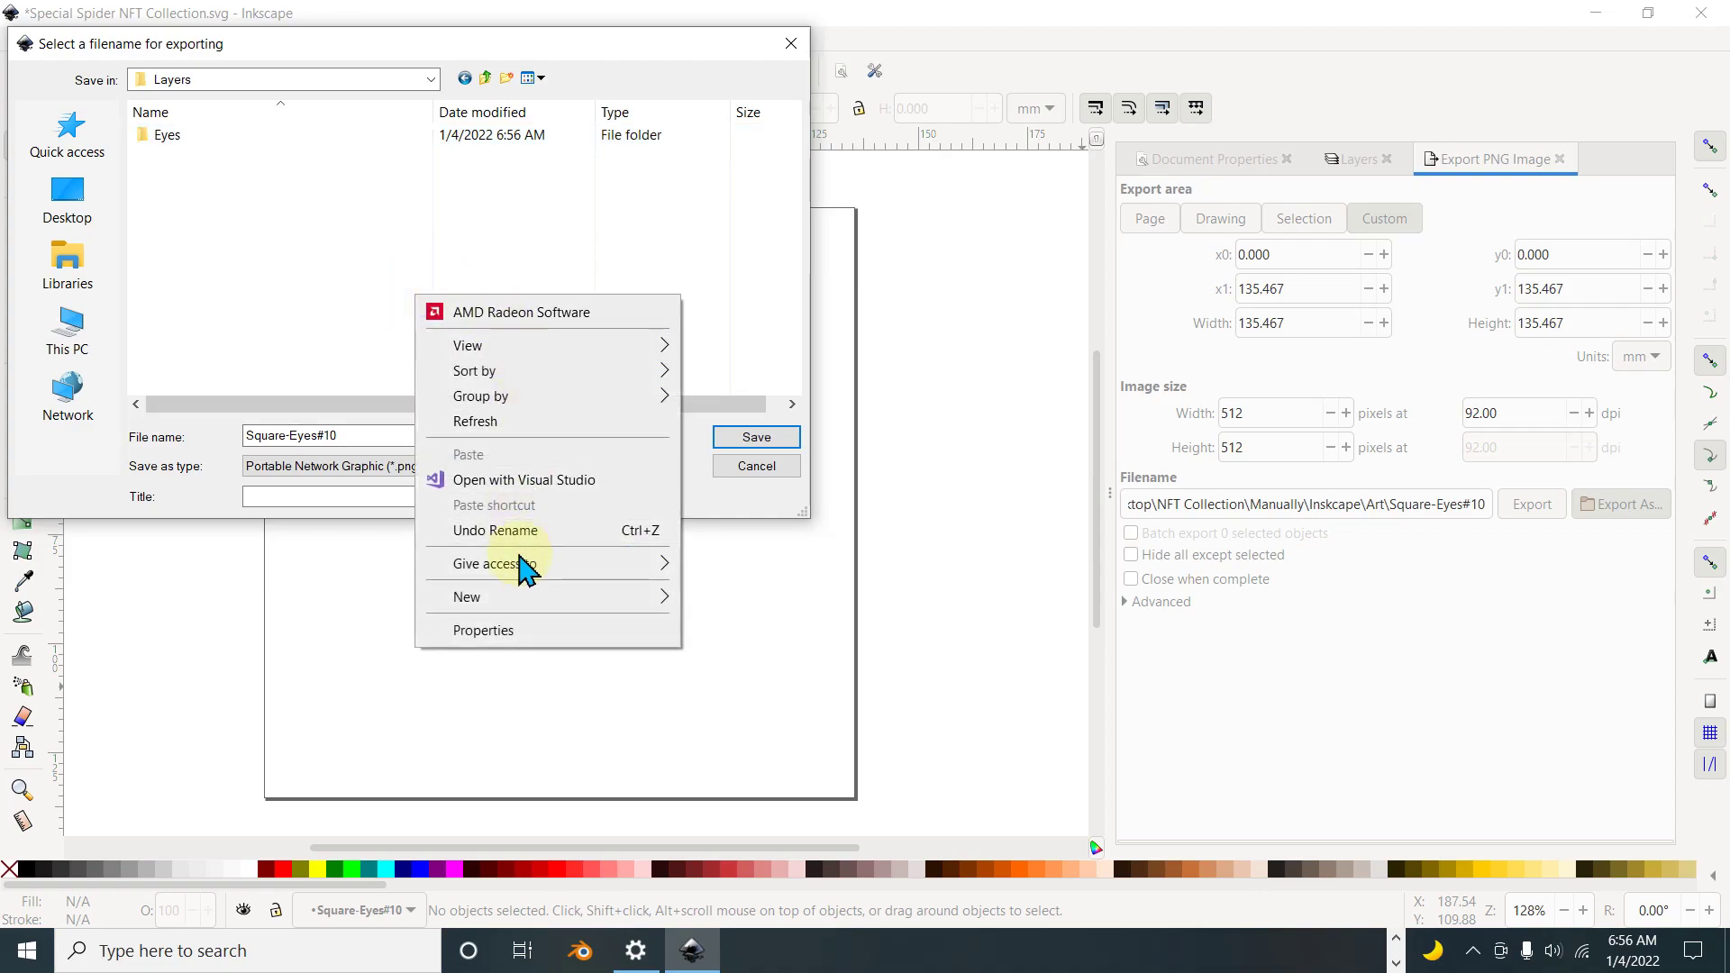
left_click(521, 595)
left_click(694, 599)
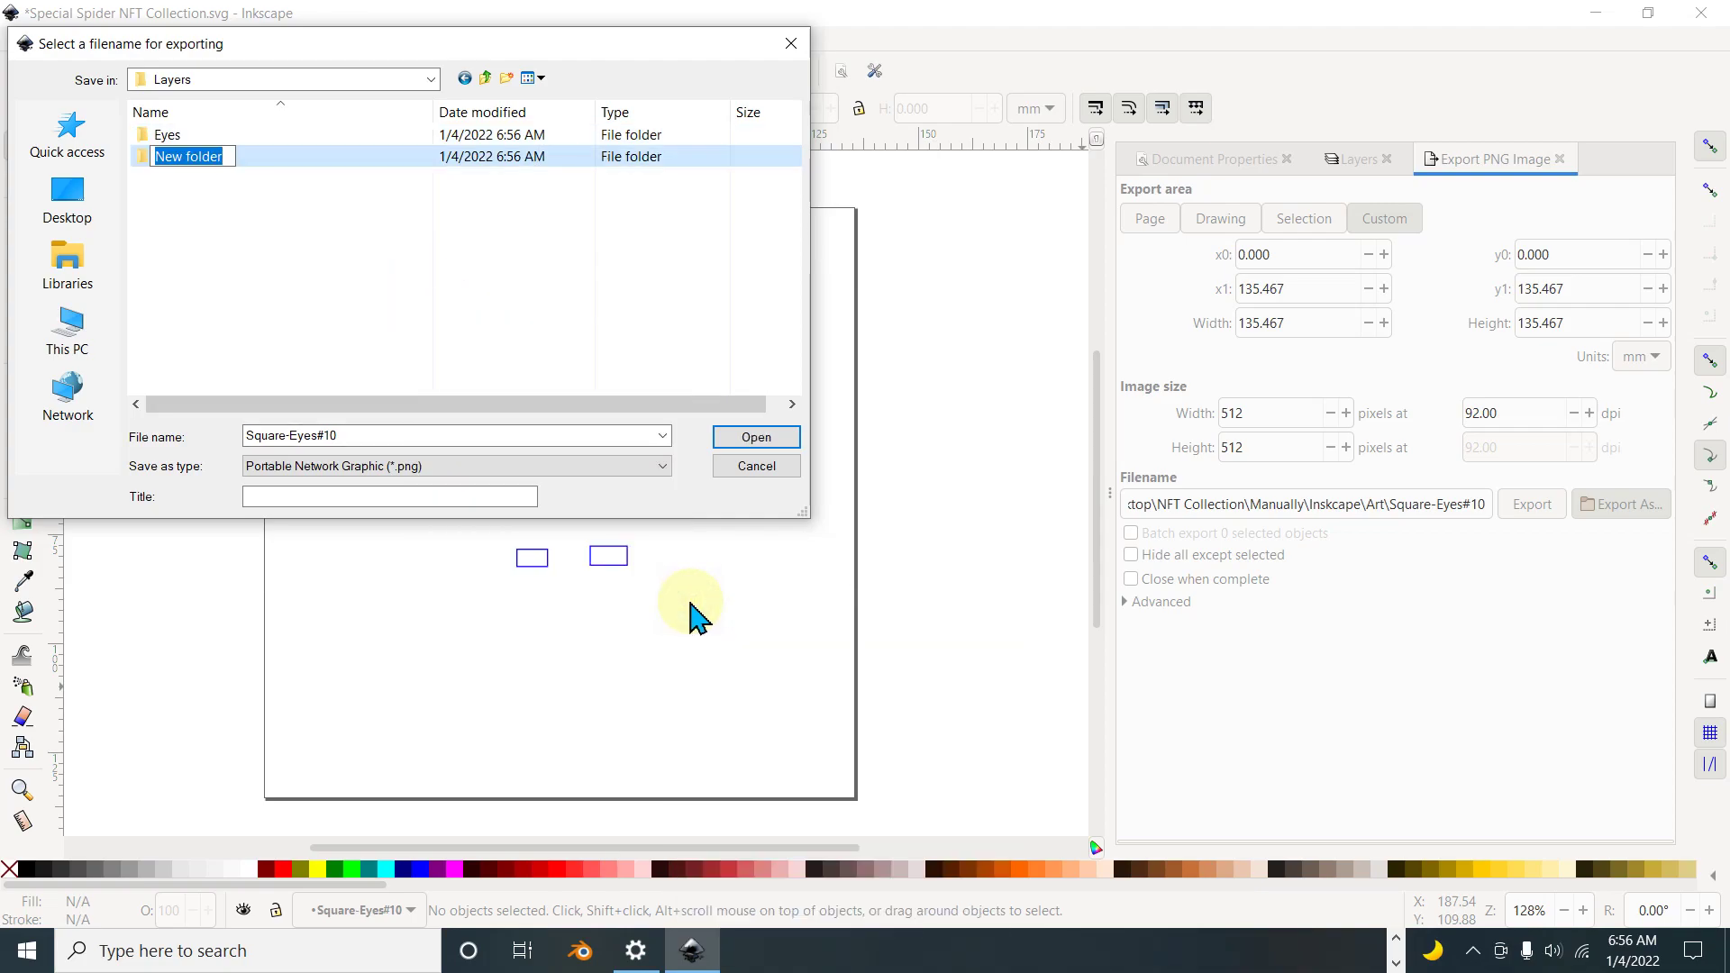
type("Ears")
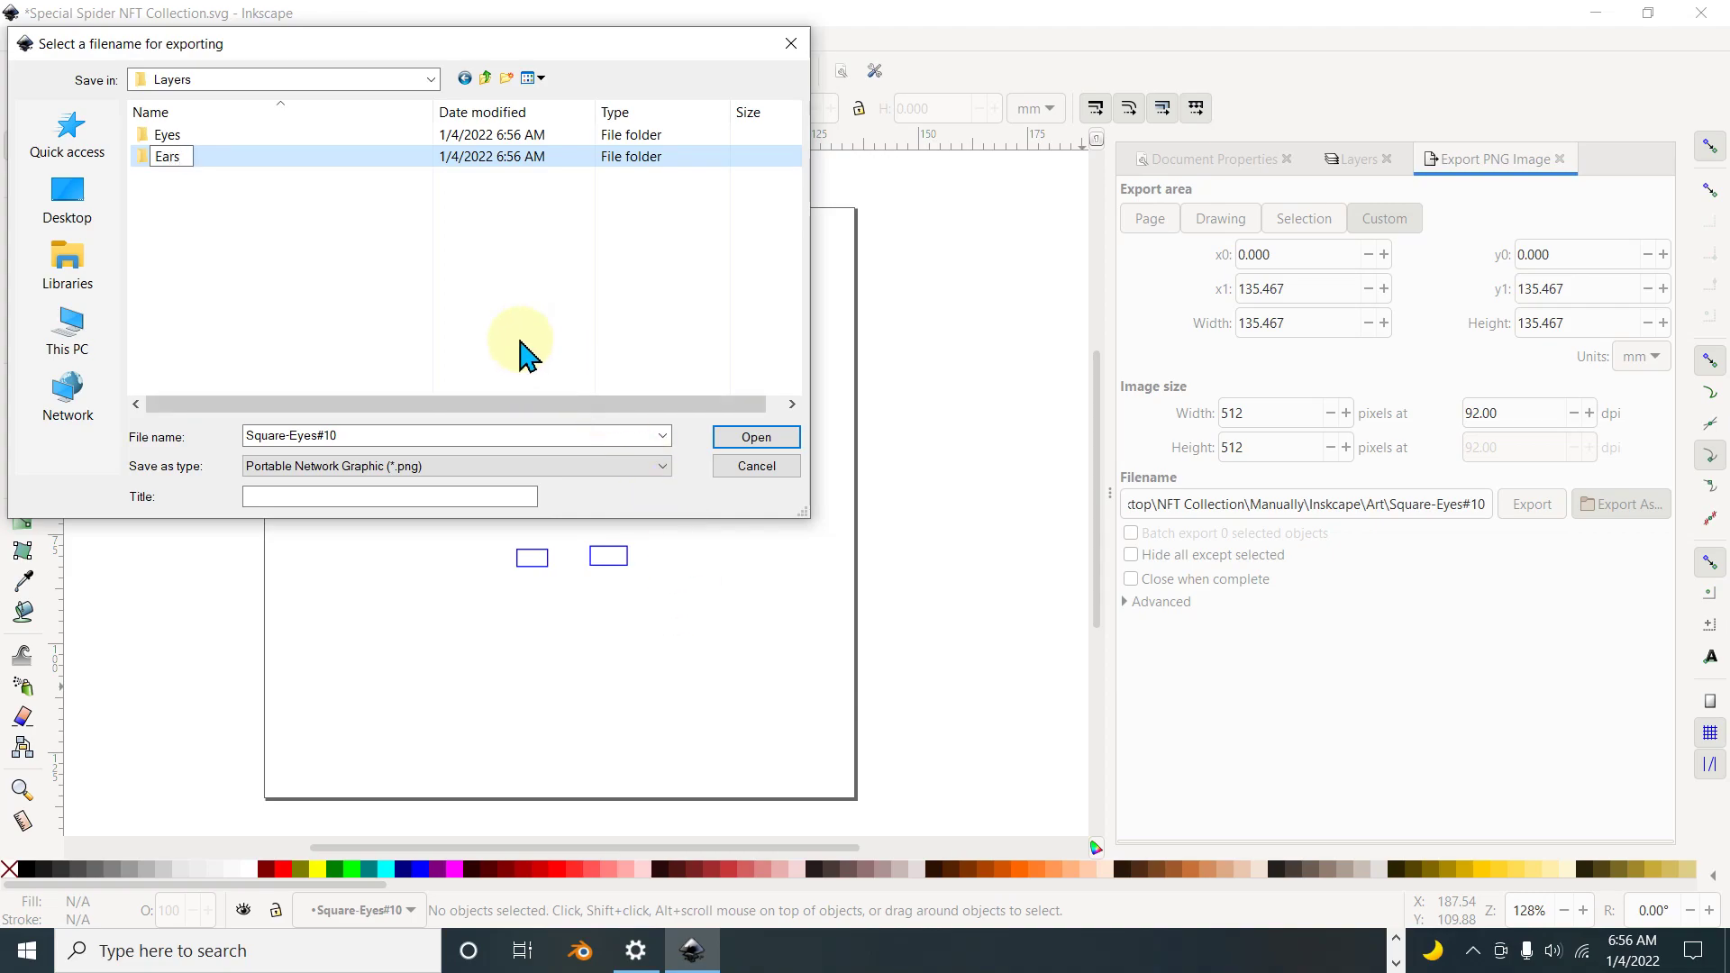
left_click(522, 355)
Step: Add Body and Background folders inside Layers
right_click(272, 259)
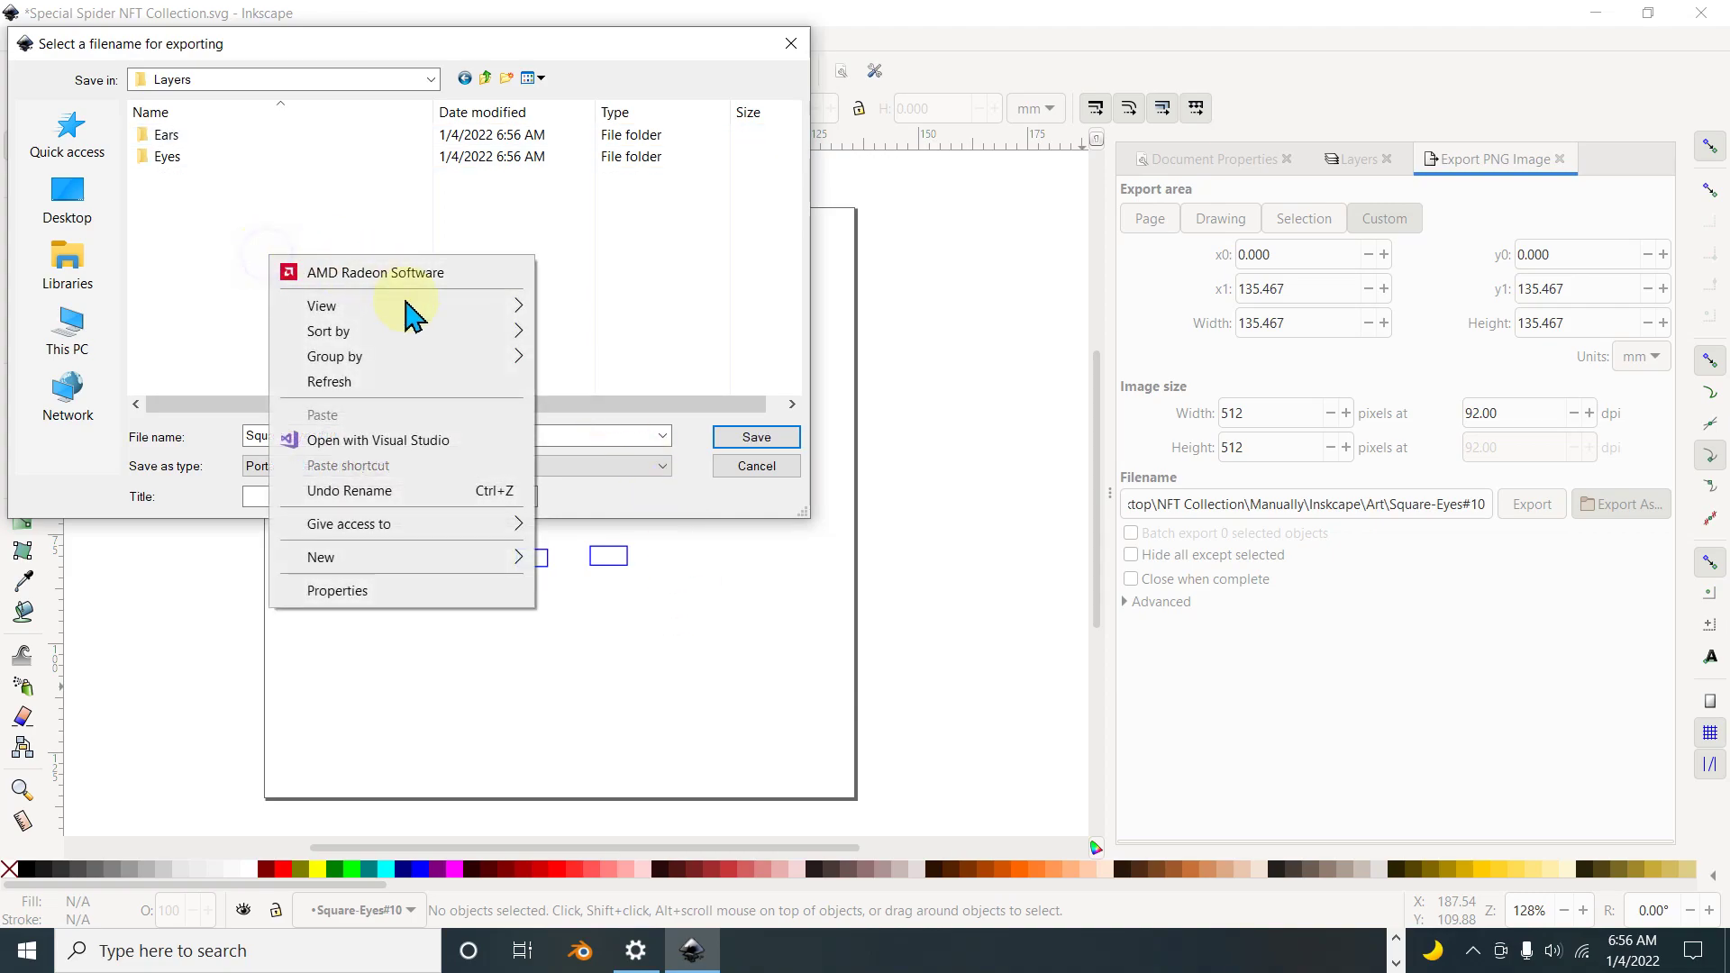
left_click(405, 558)
left_click(676, 559)
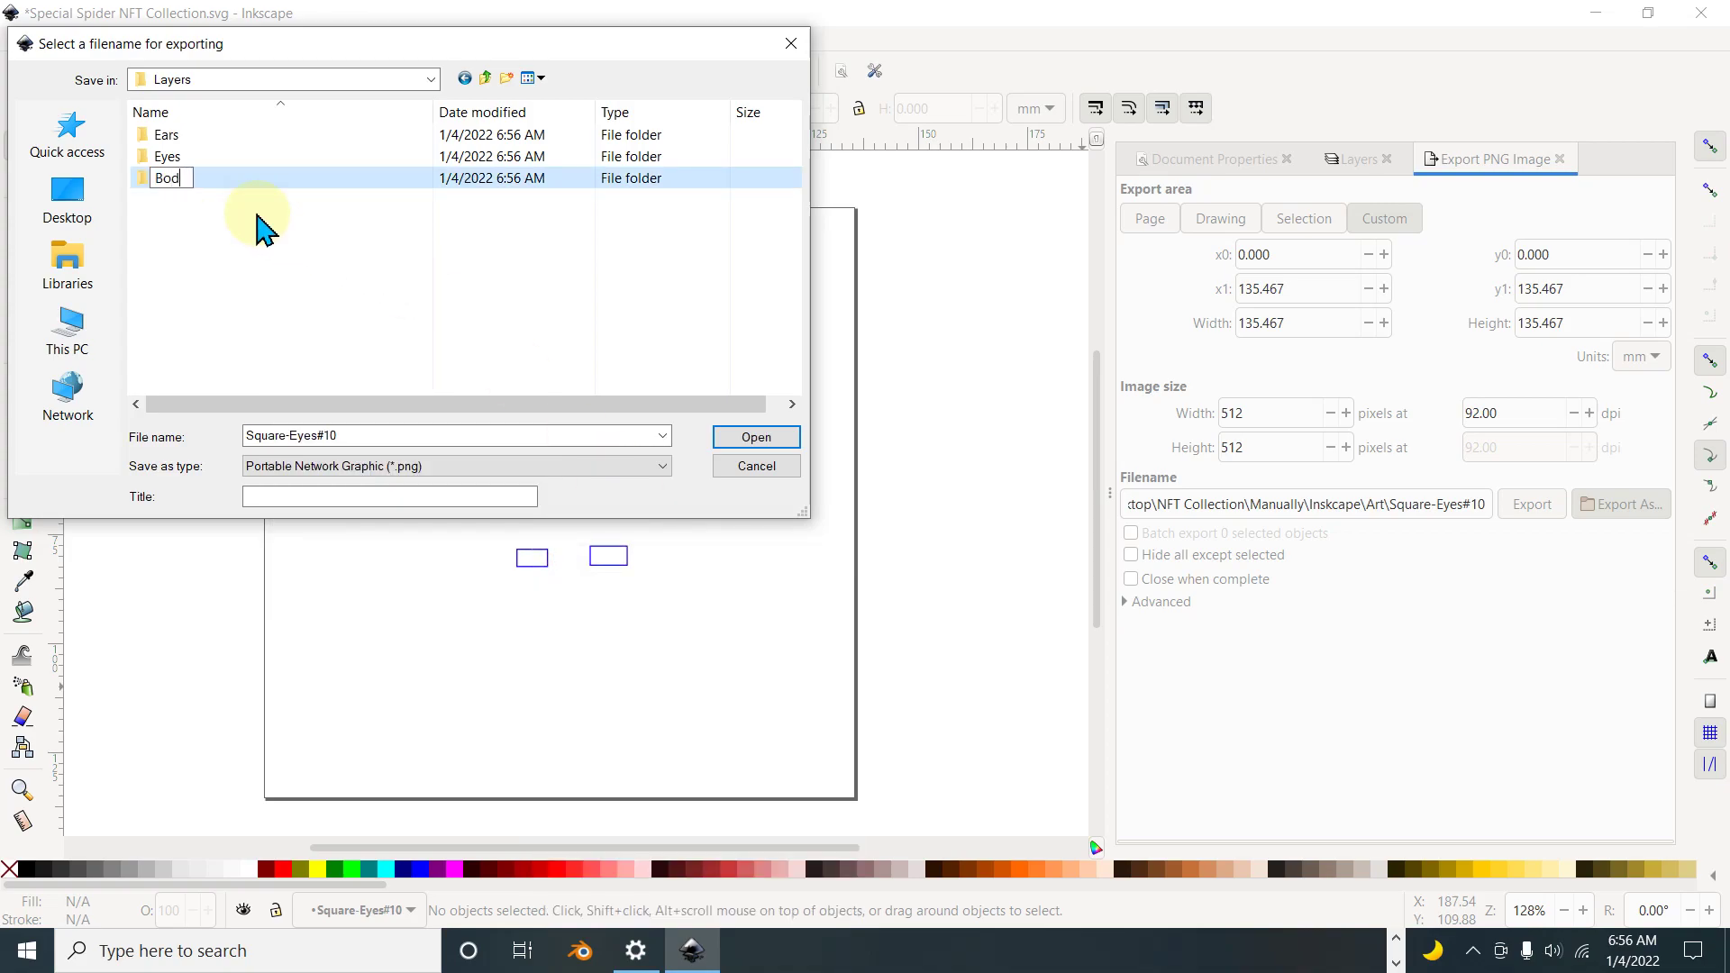
key("Return")
right_click(264, 241)
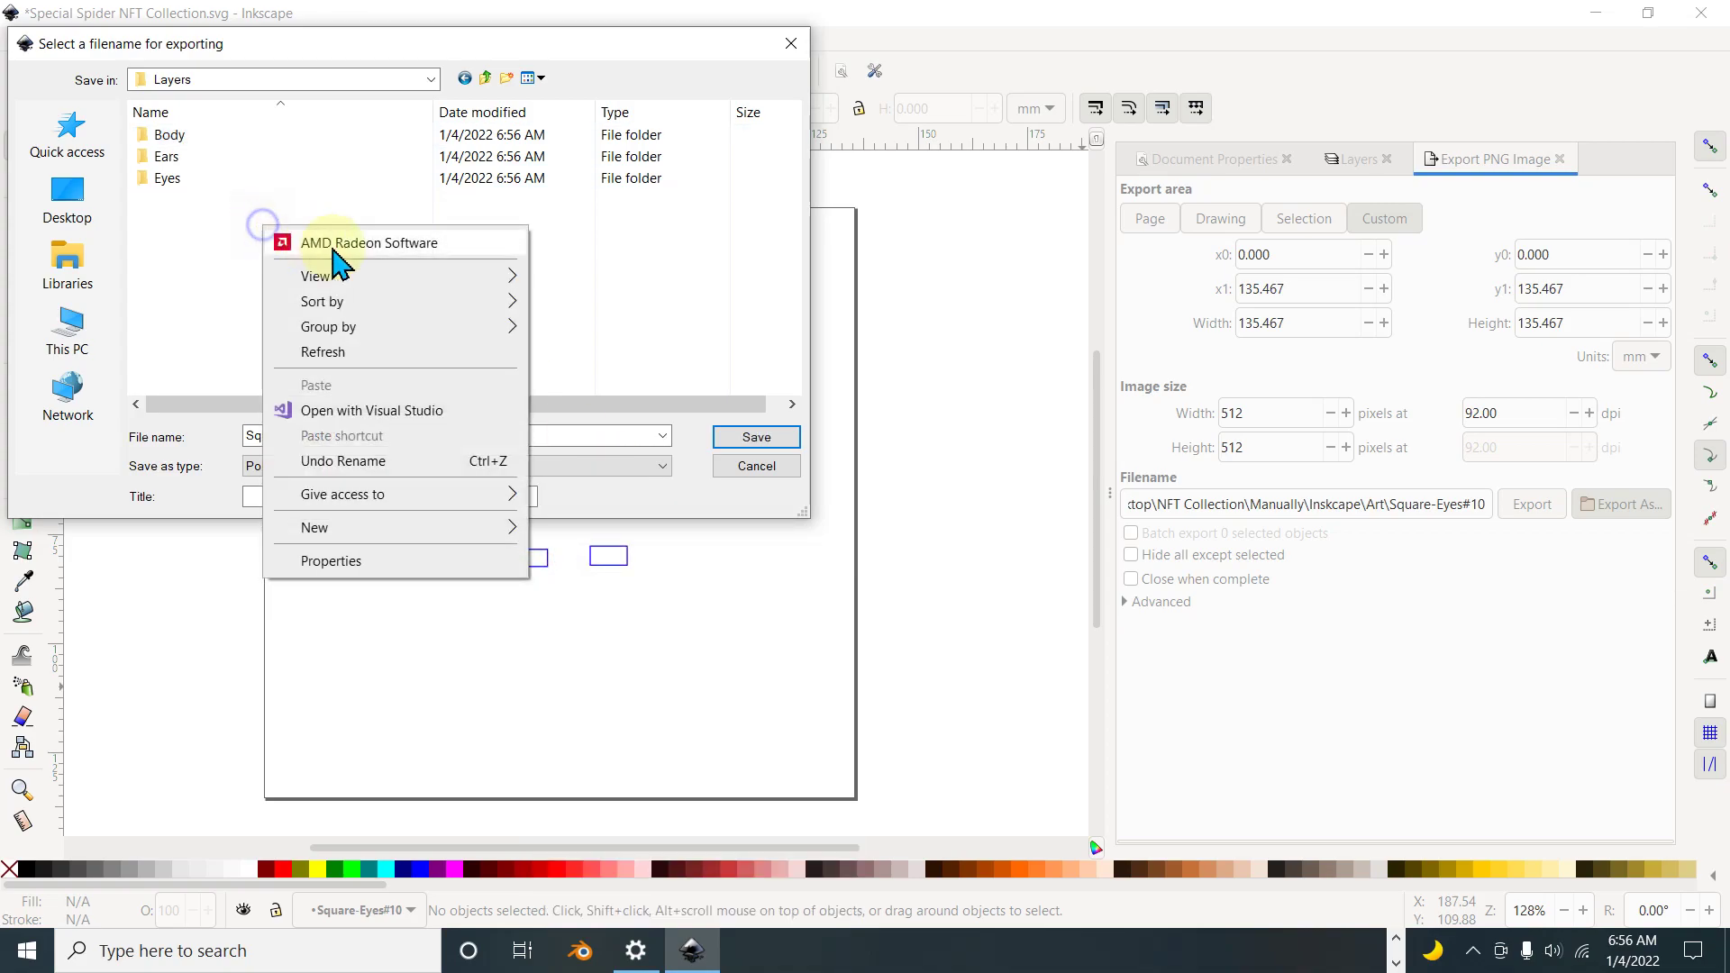
left_click(388, 526)
left_click(598, 539)
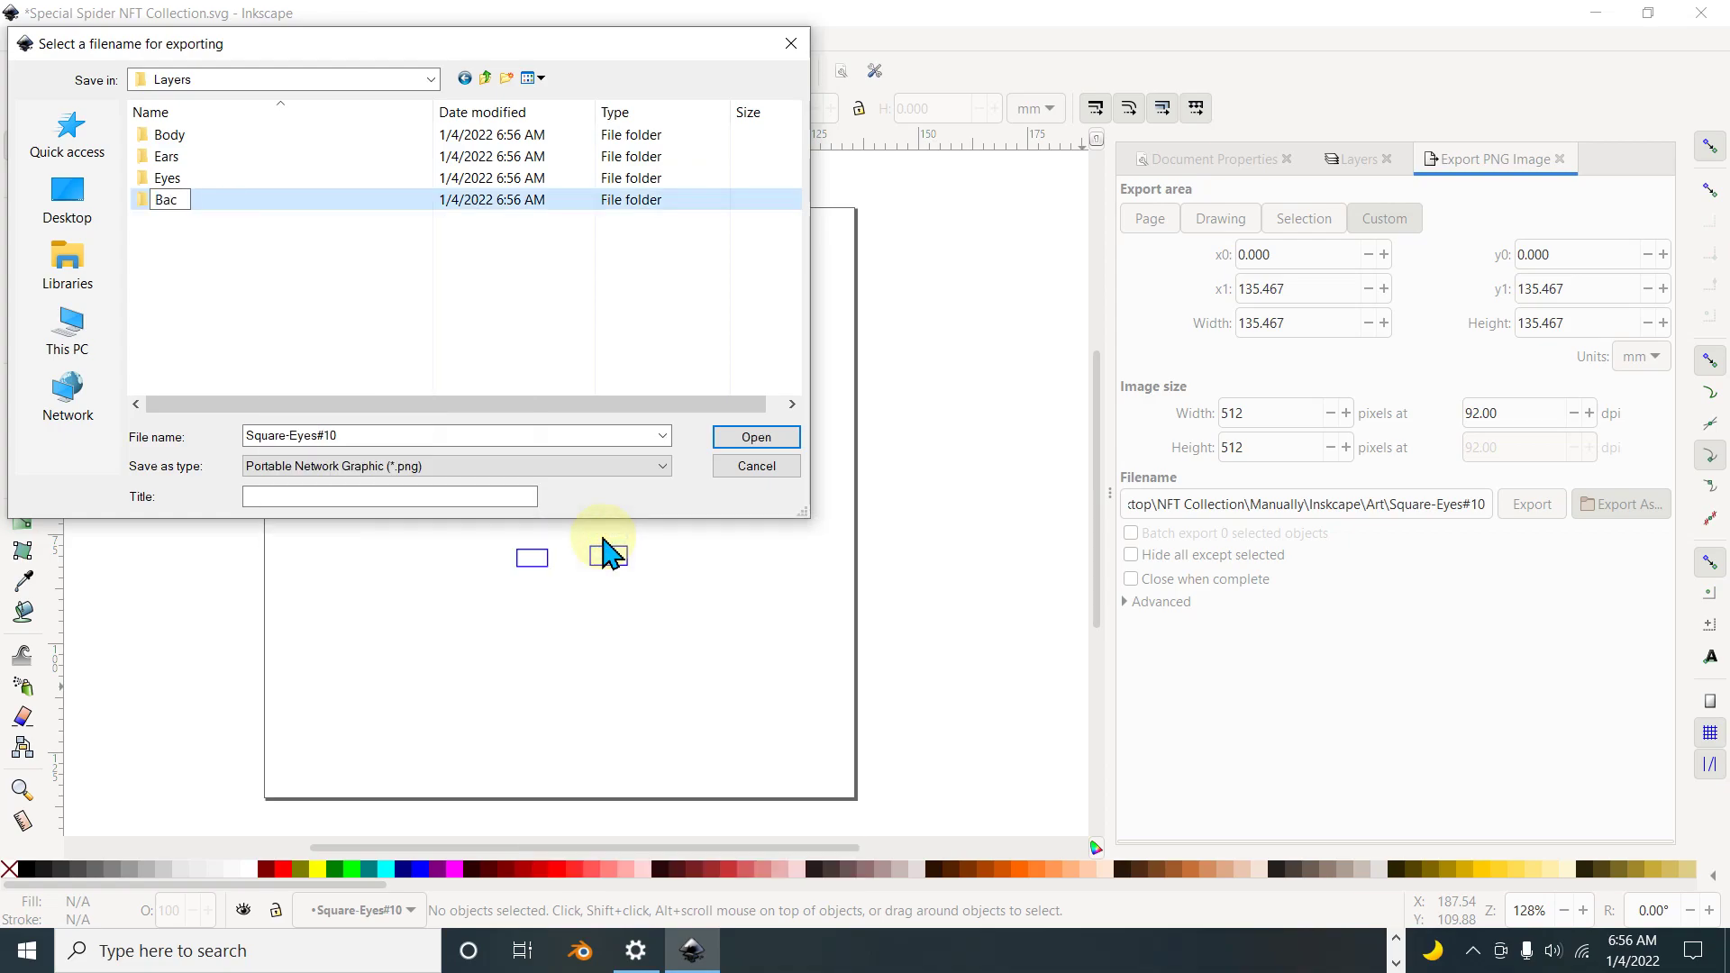
type("Background")
left_click(399, 300)
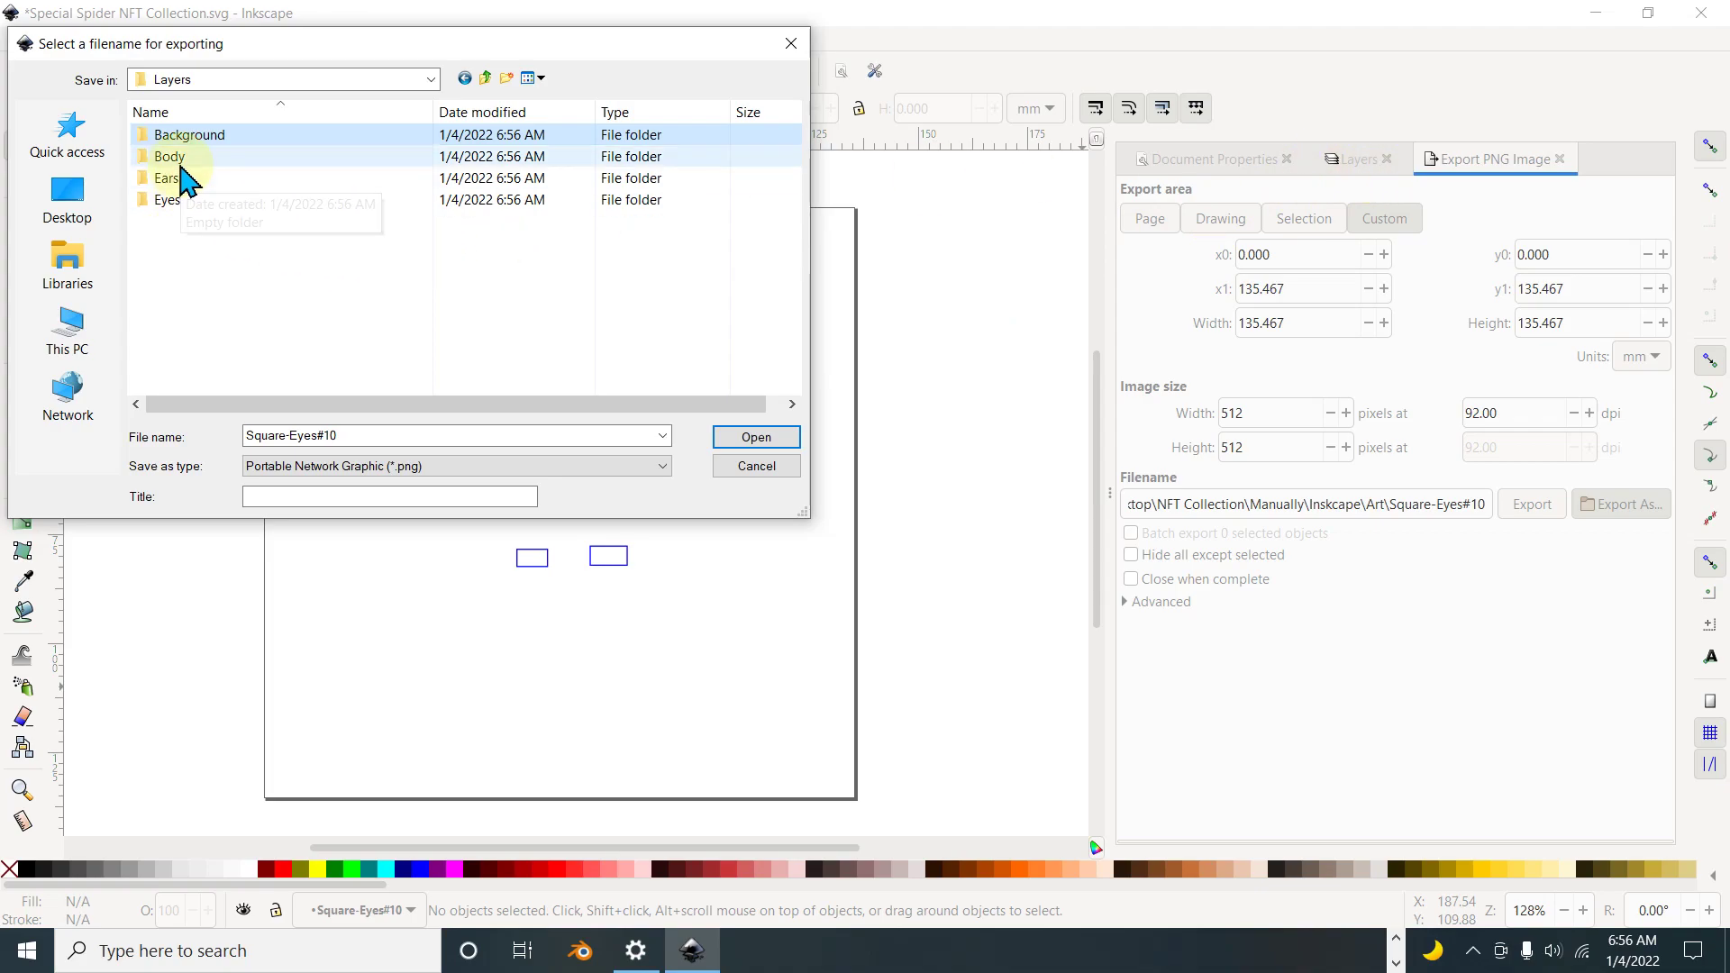
Step: Add a Nose folder inside Layers
right_click(179, 231)
mouse_move(294, 534)
left_click(498, 536)
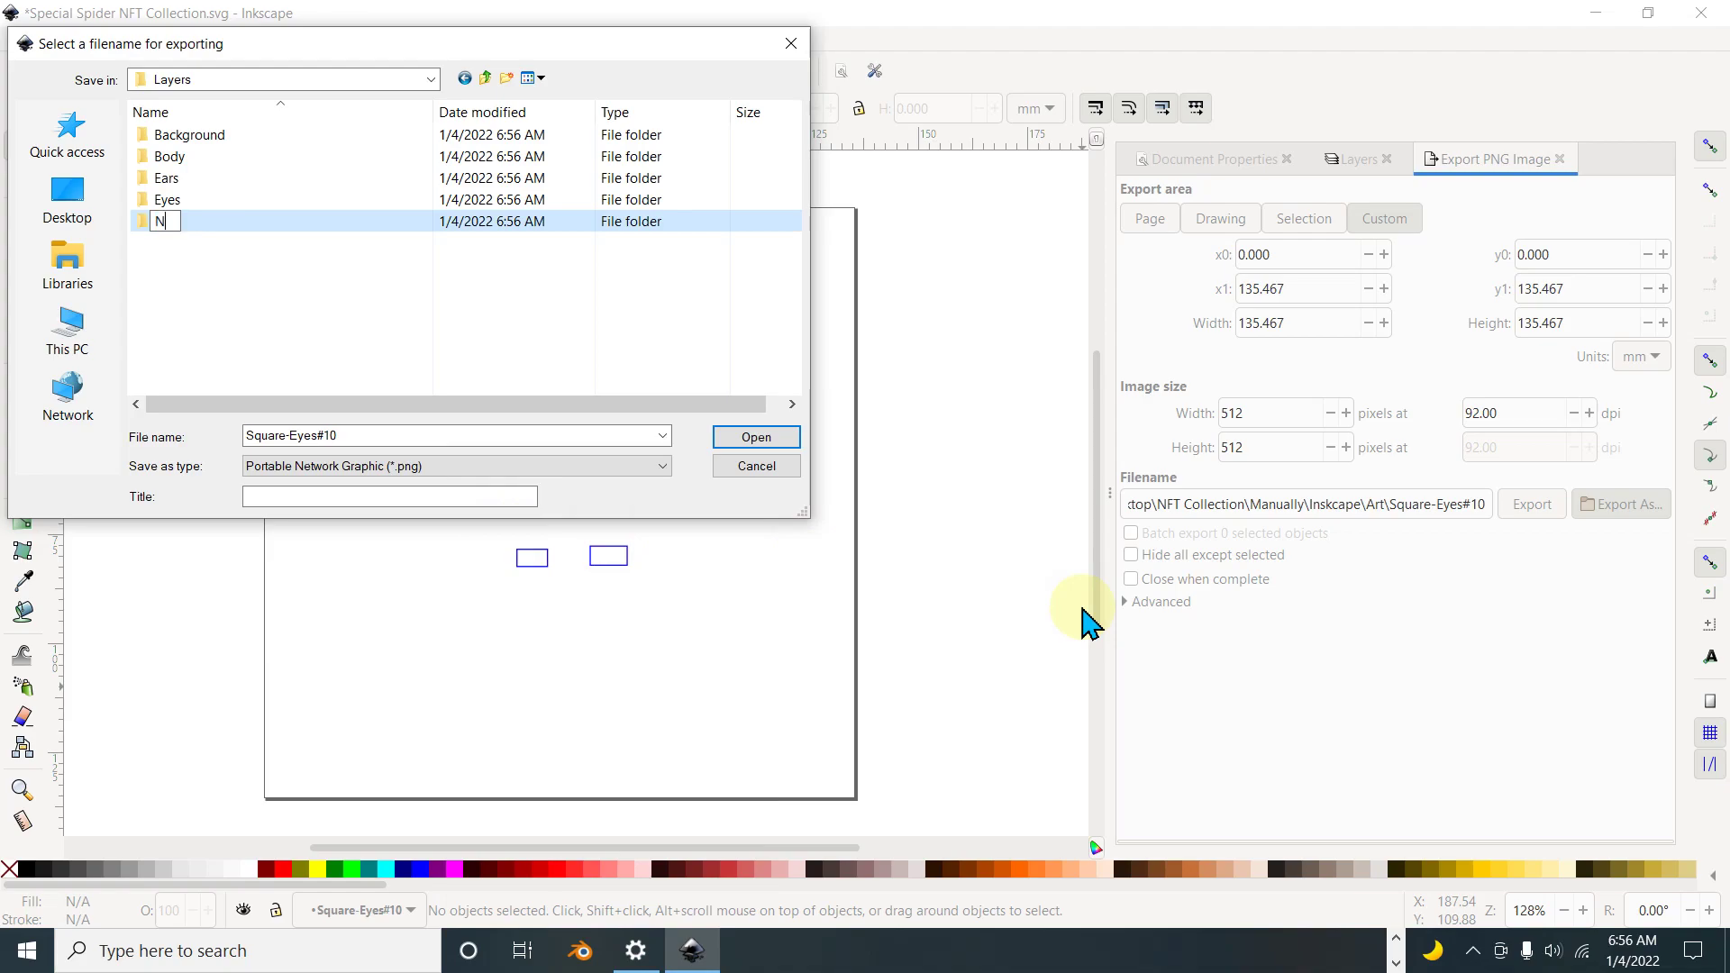
type("Nose")
key("Return")
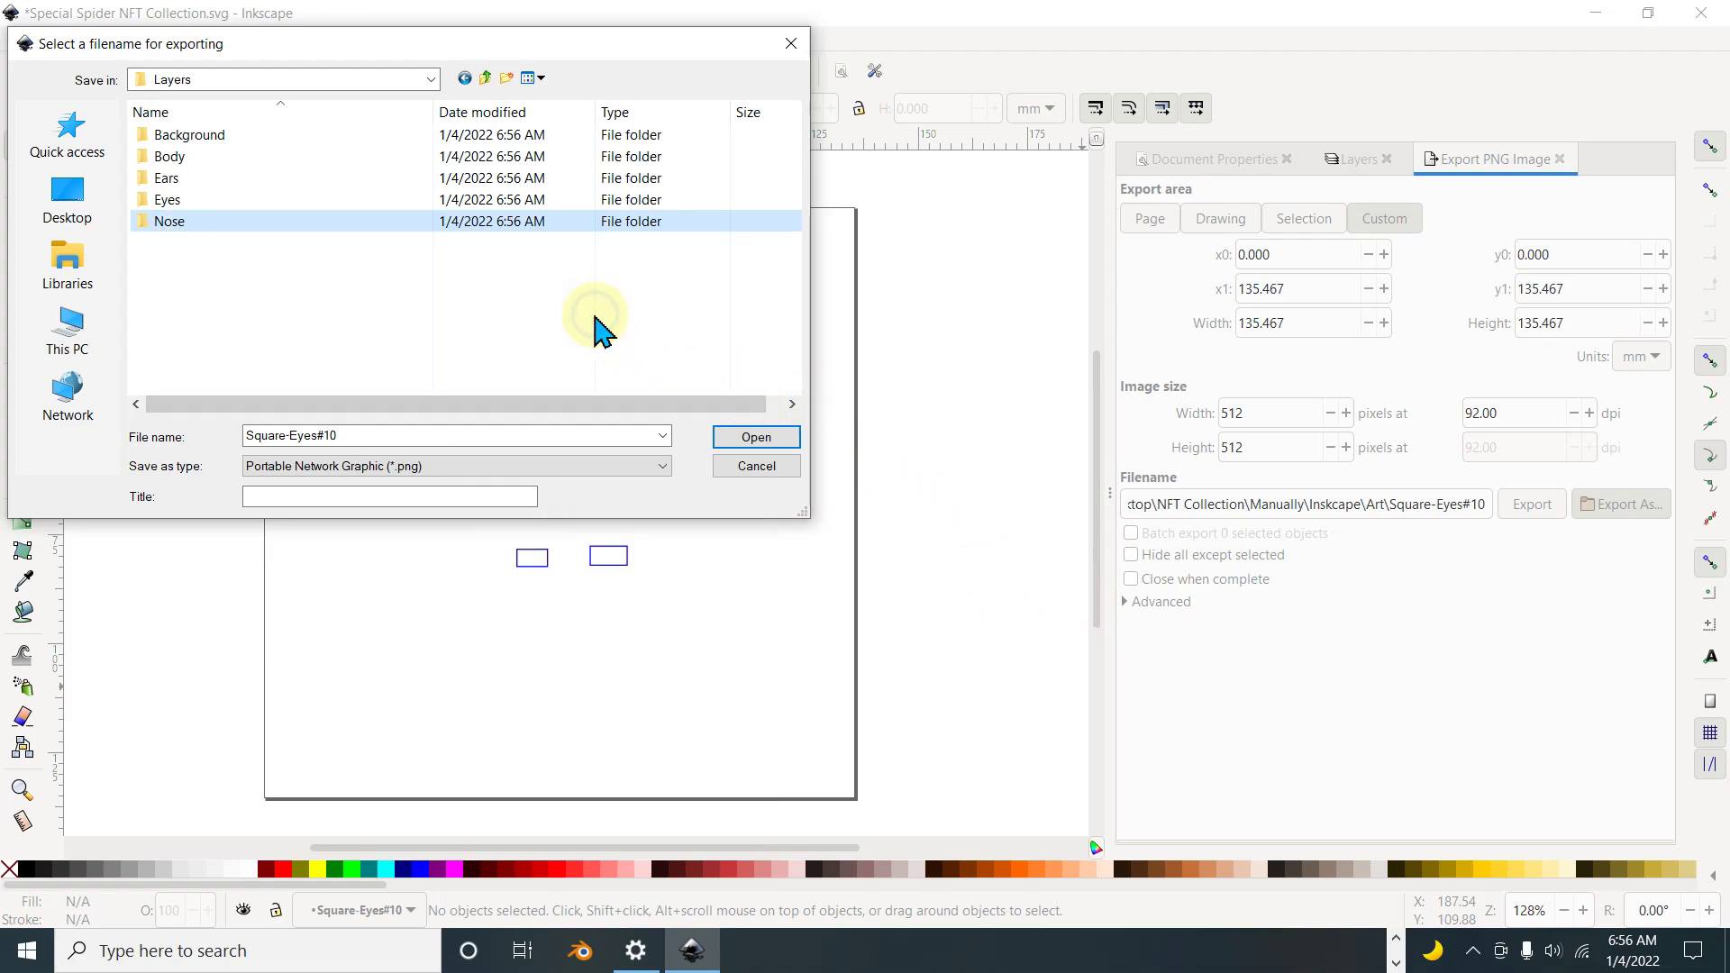
left_click(535, 85)
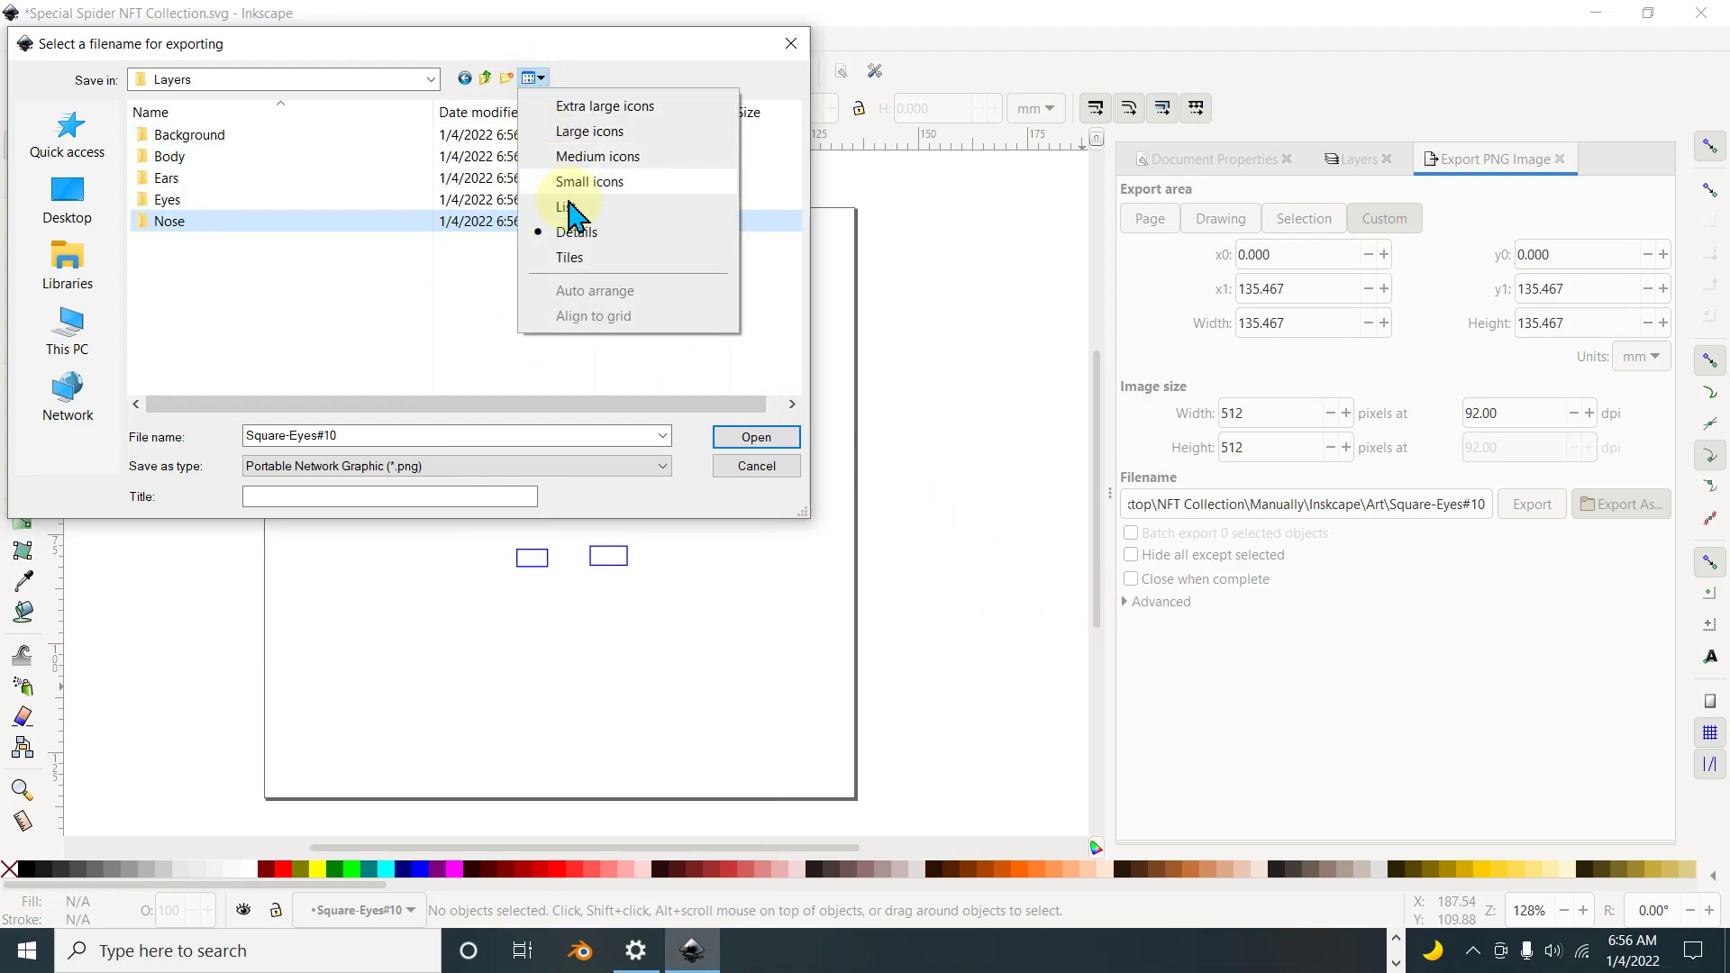
Step: Rearrange the Layers folders so Ears follows Background and Nose follows Body
left_click(412, 328)
left_click(197, 135)
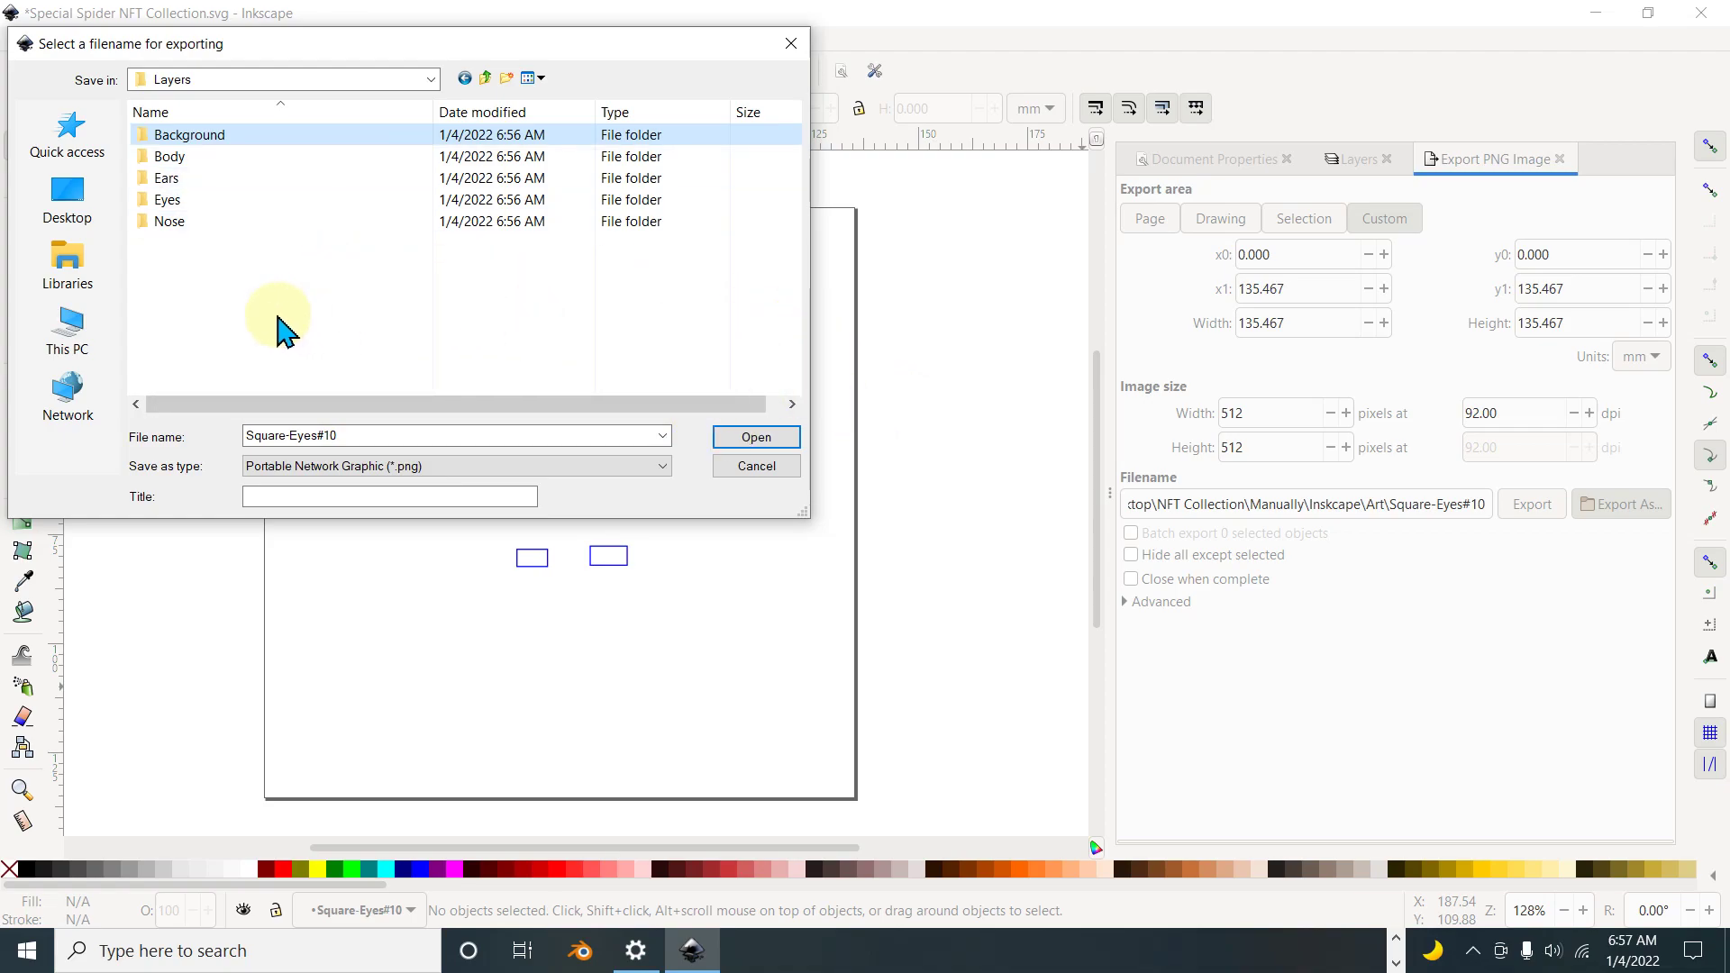
left_click(202, 180)
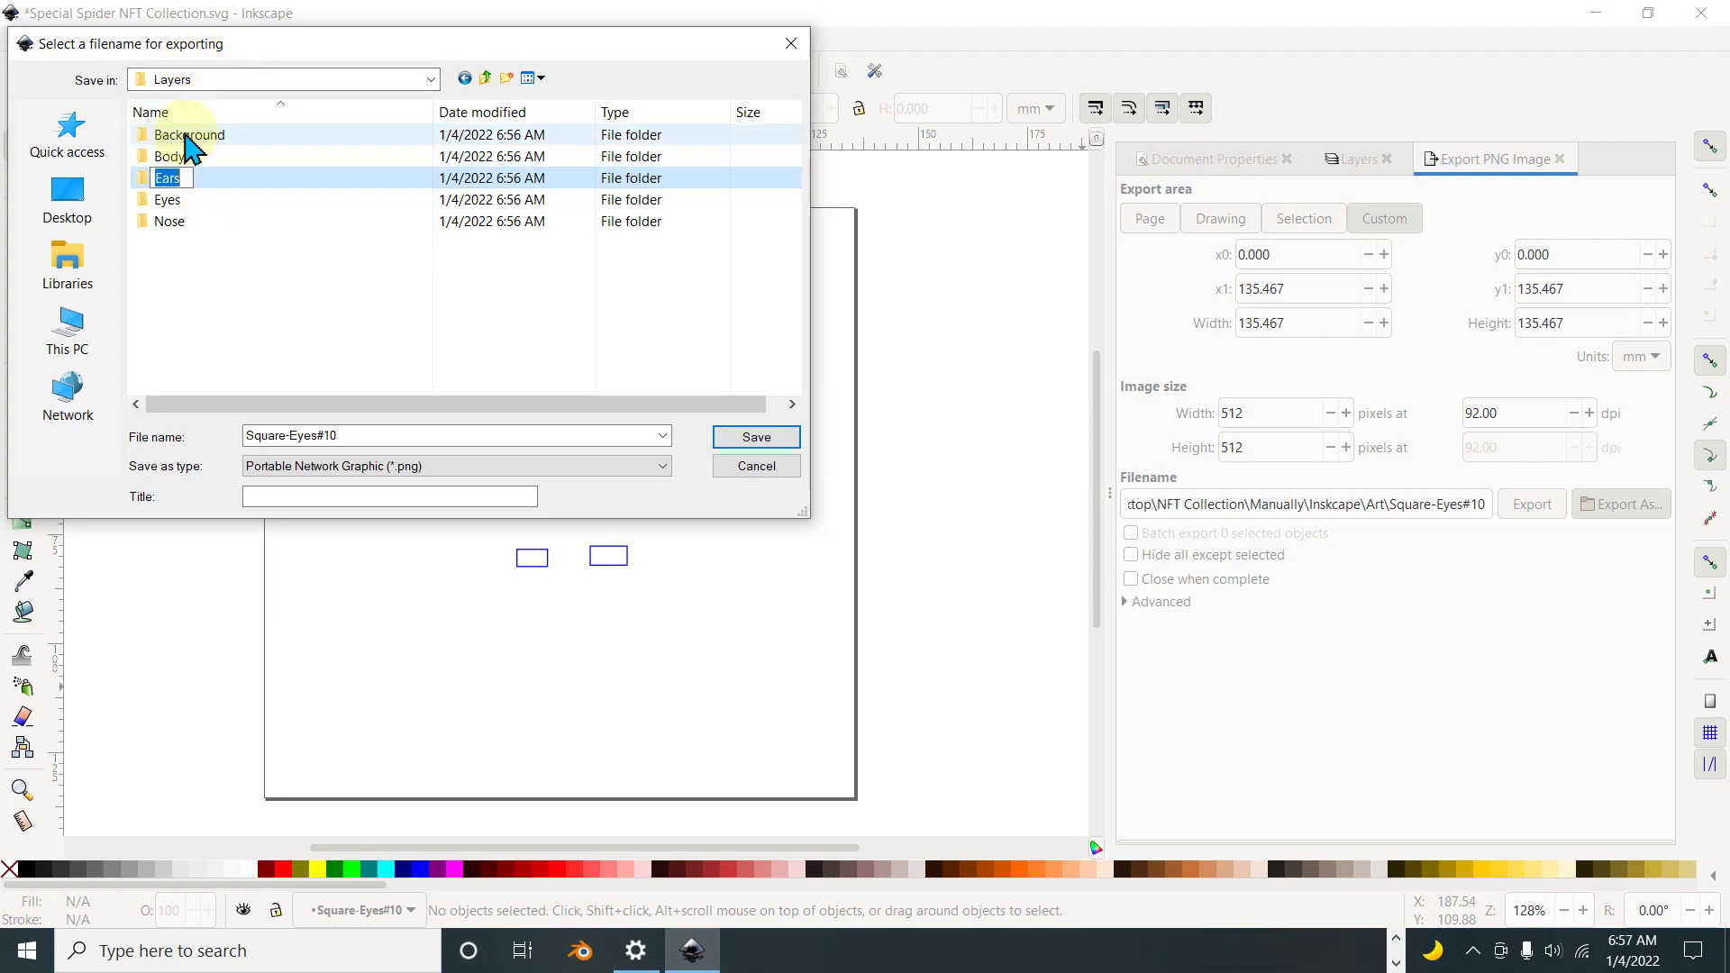
left_click(186, 135)
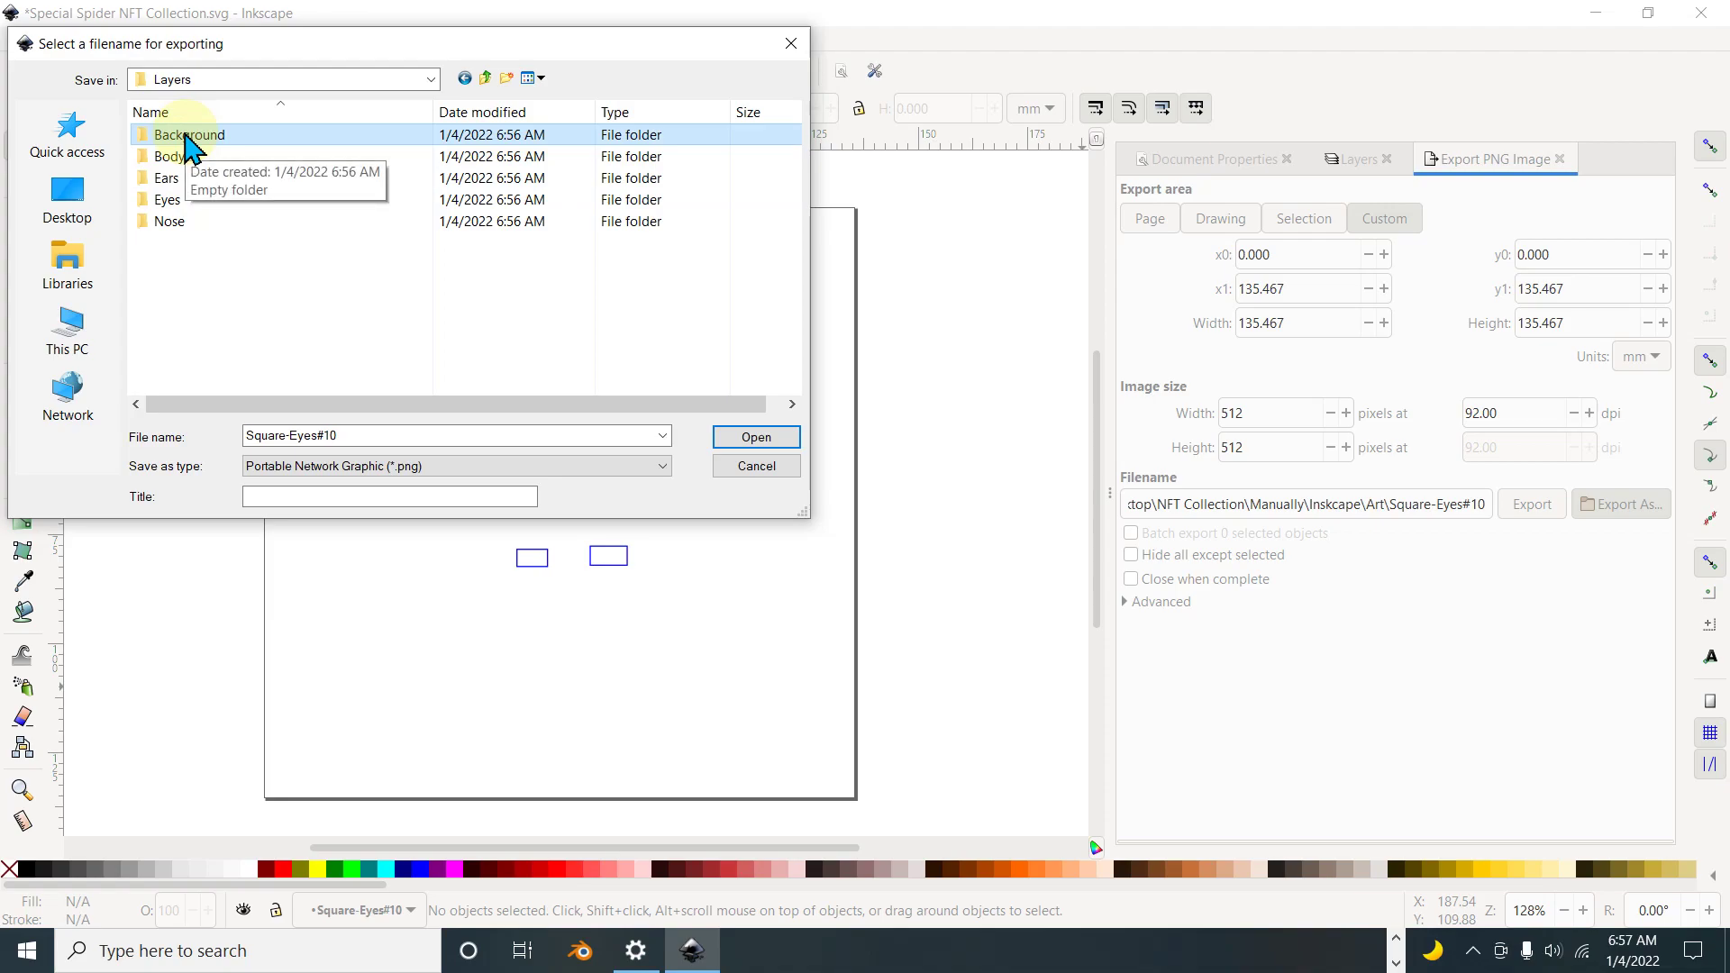
left_click_drag(183, 178, 226, 167)
left_click_drag(167, 222, 216, 200)
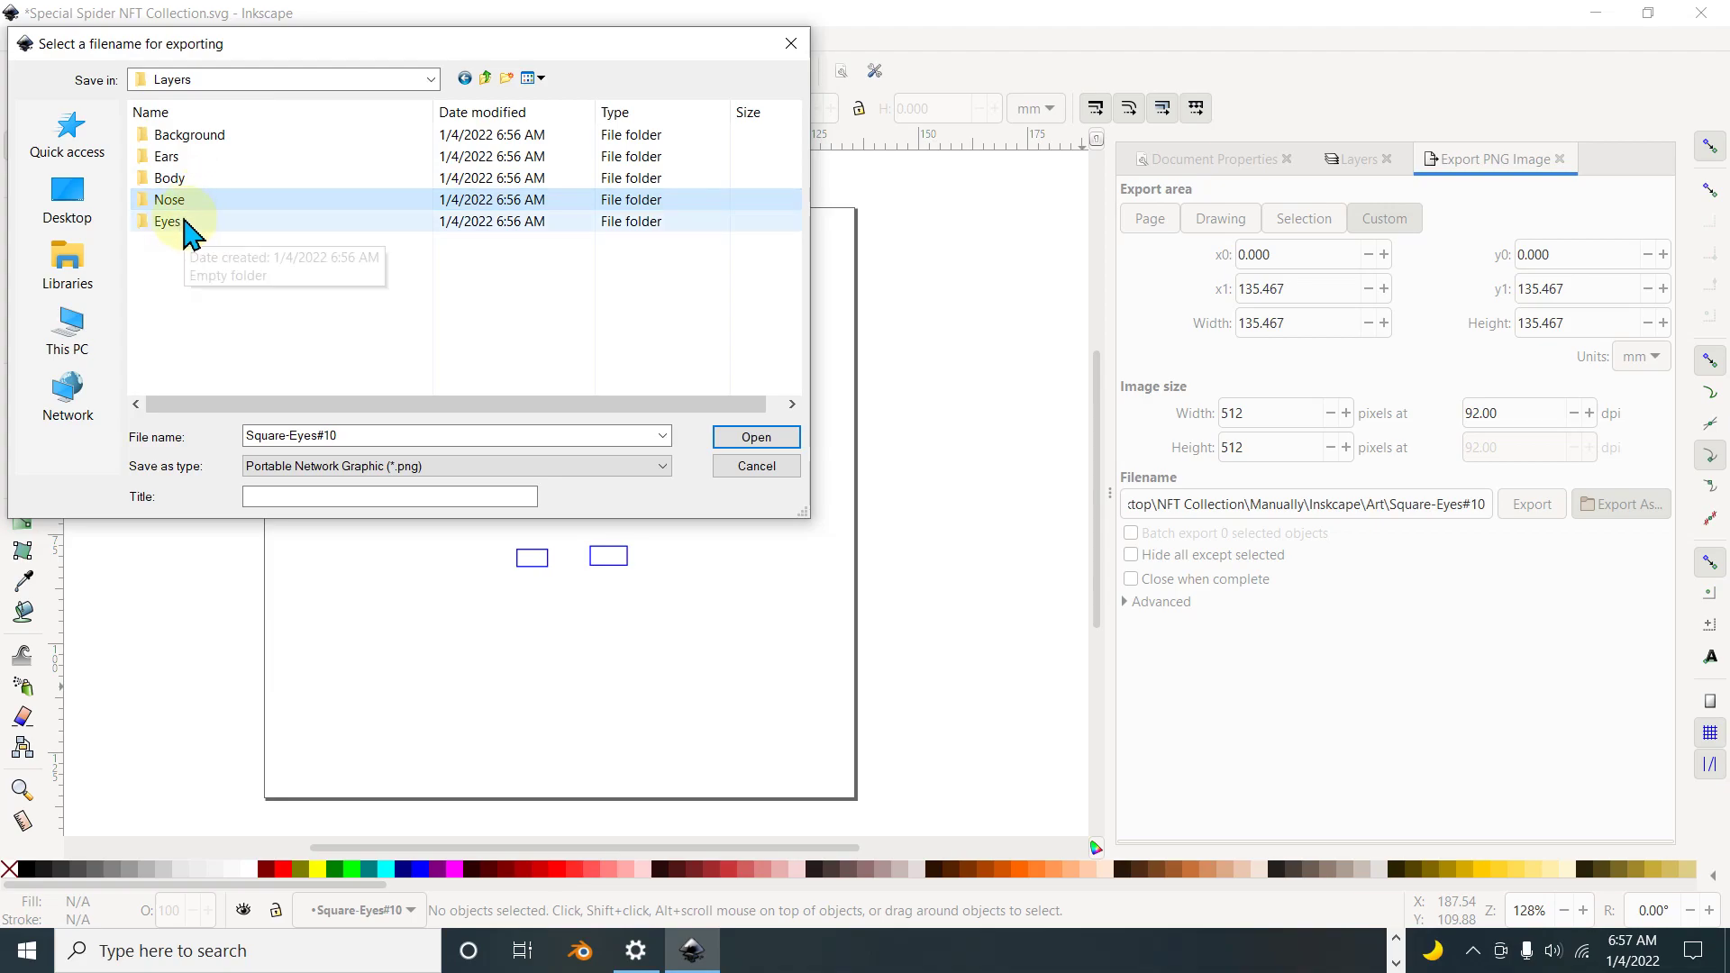
Step: Open the Ears folder as the save location for Square-Eyes#10
left_click(252, 275)
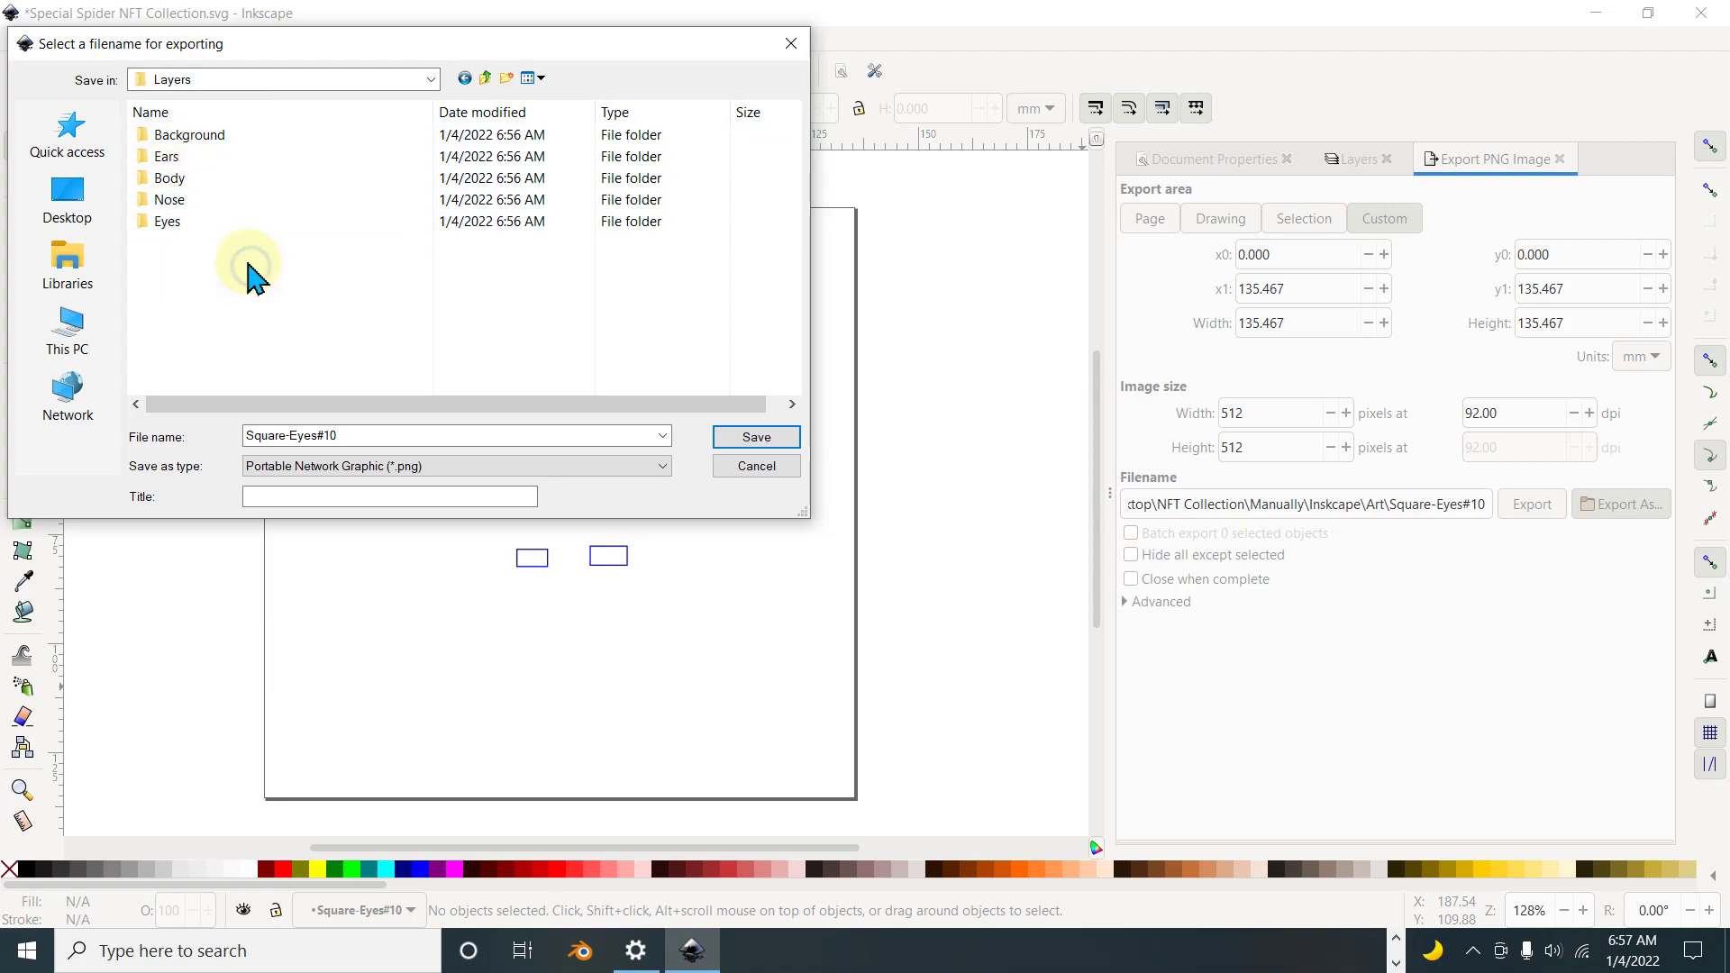
left_click(213, 221)
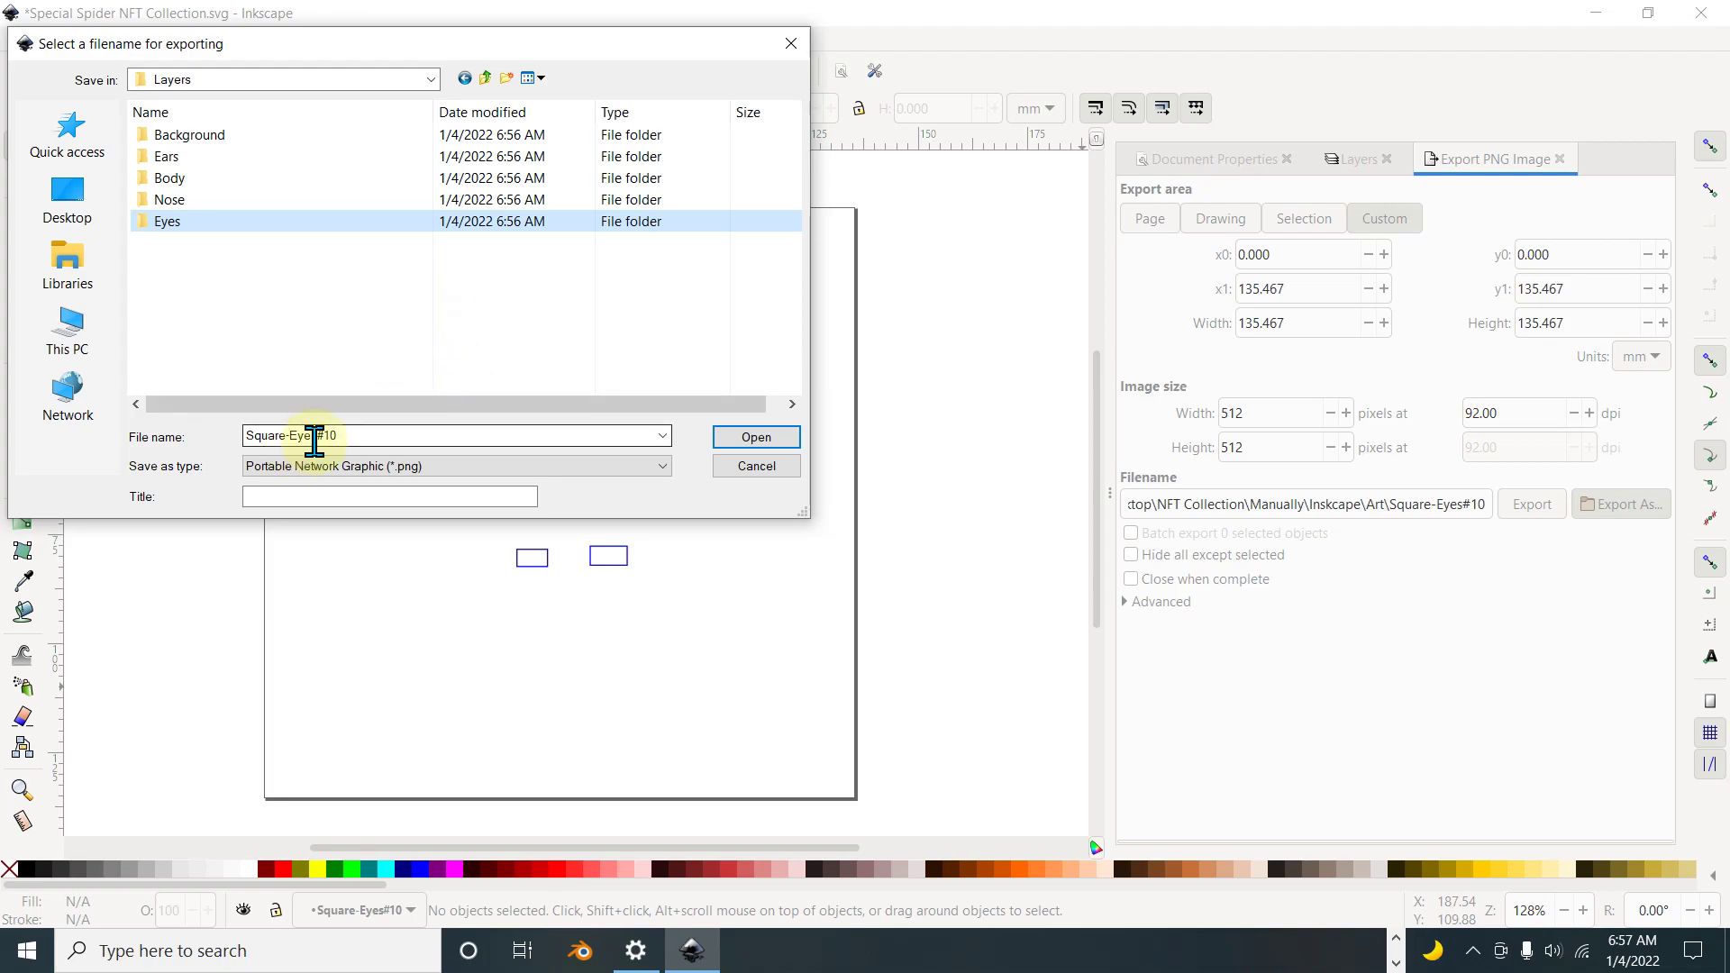
double_click(191, 159)
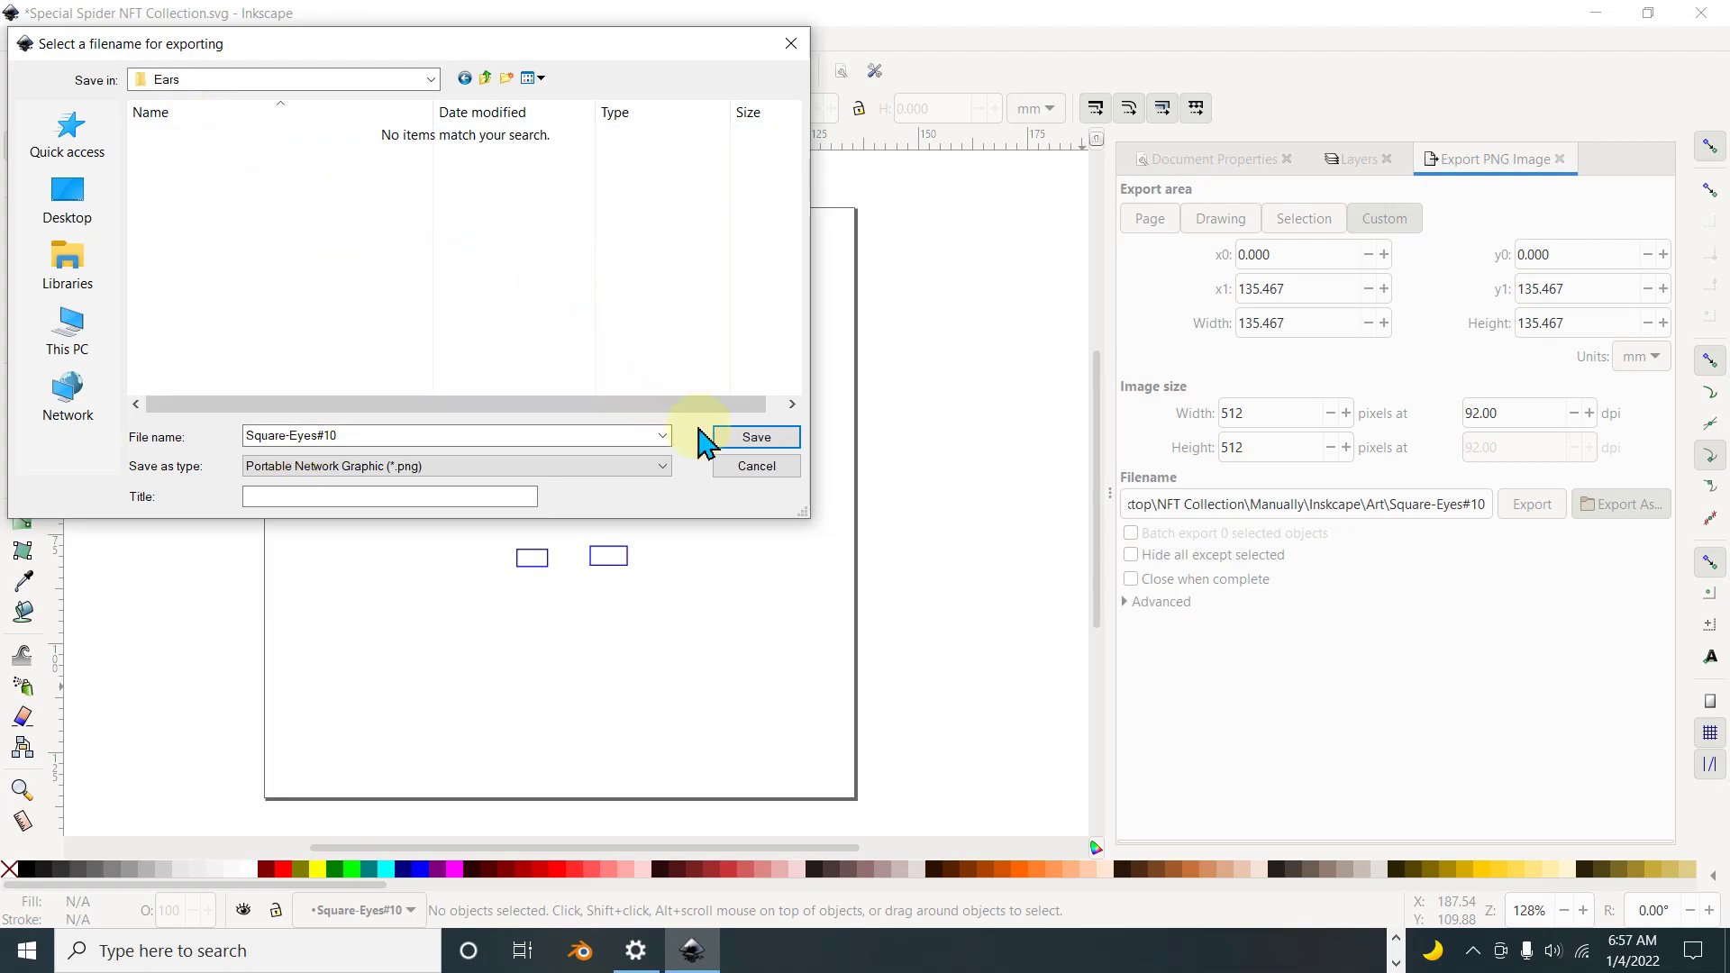
Step: Save the Square-Eyes#10 export, then hide Square-Eyes#10 and show Anime-Eyes#10
left_click(744, 439)
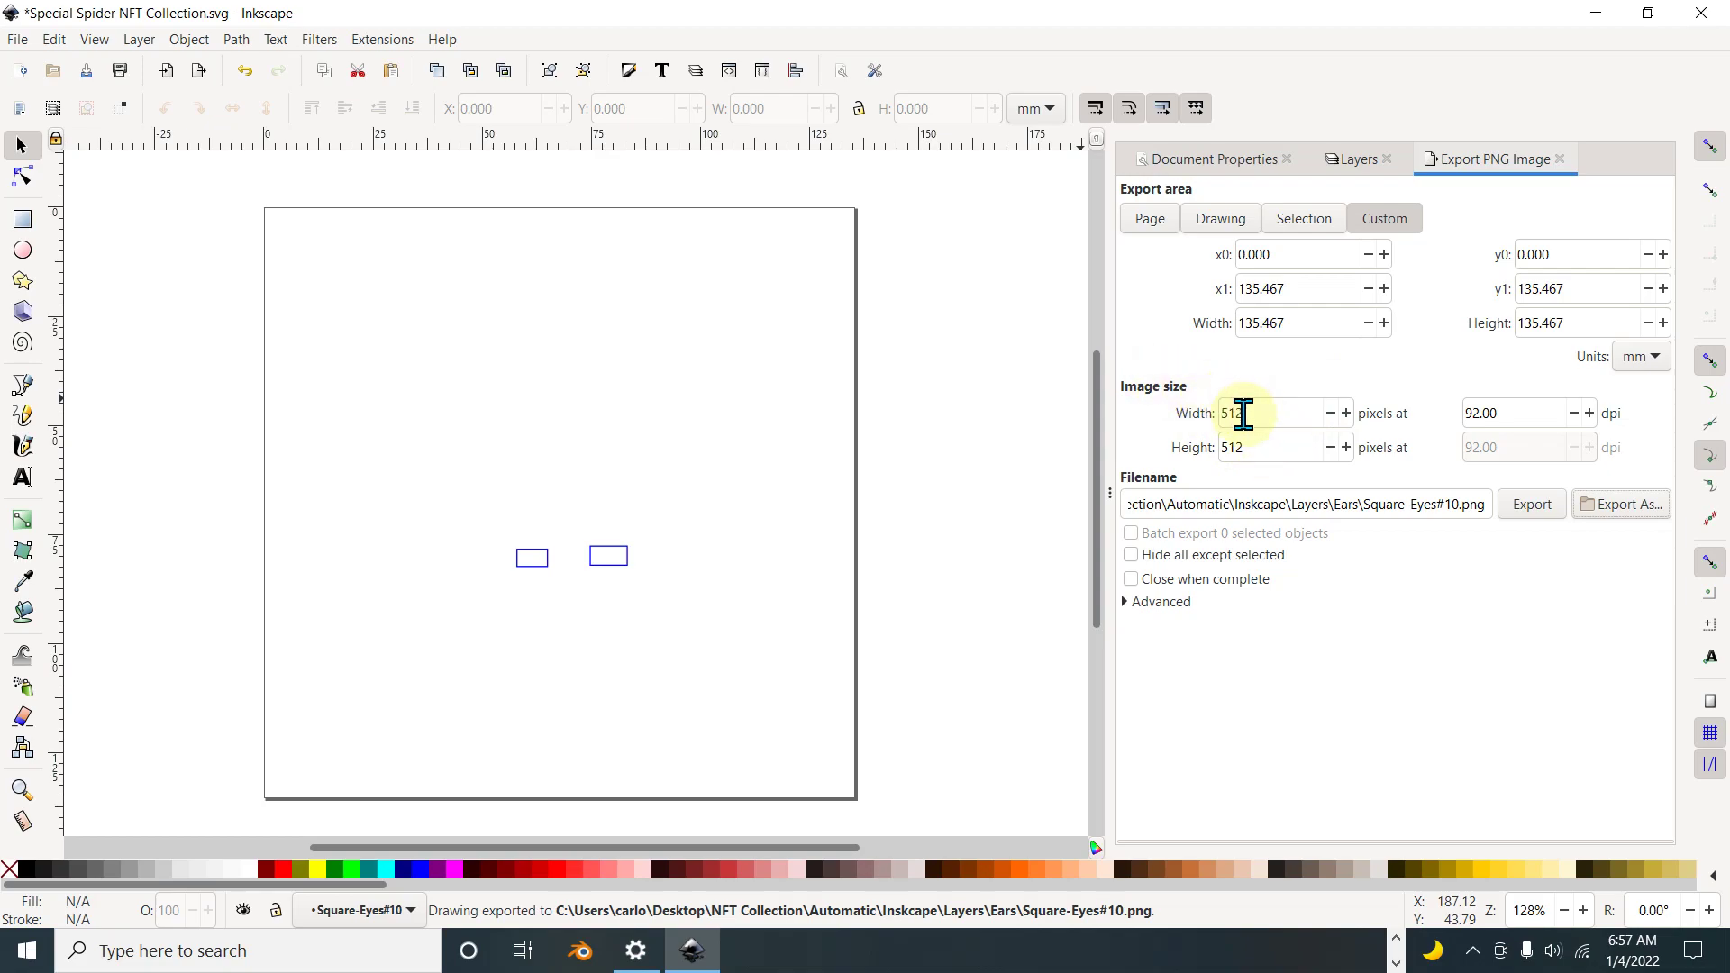
left_click(1337, 160)
left_click(1131, 214)
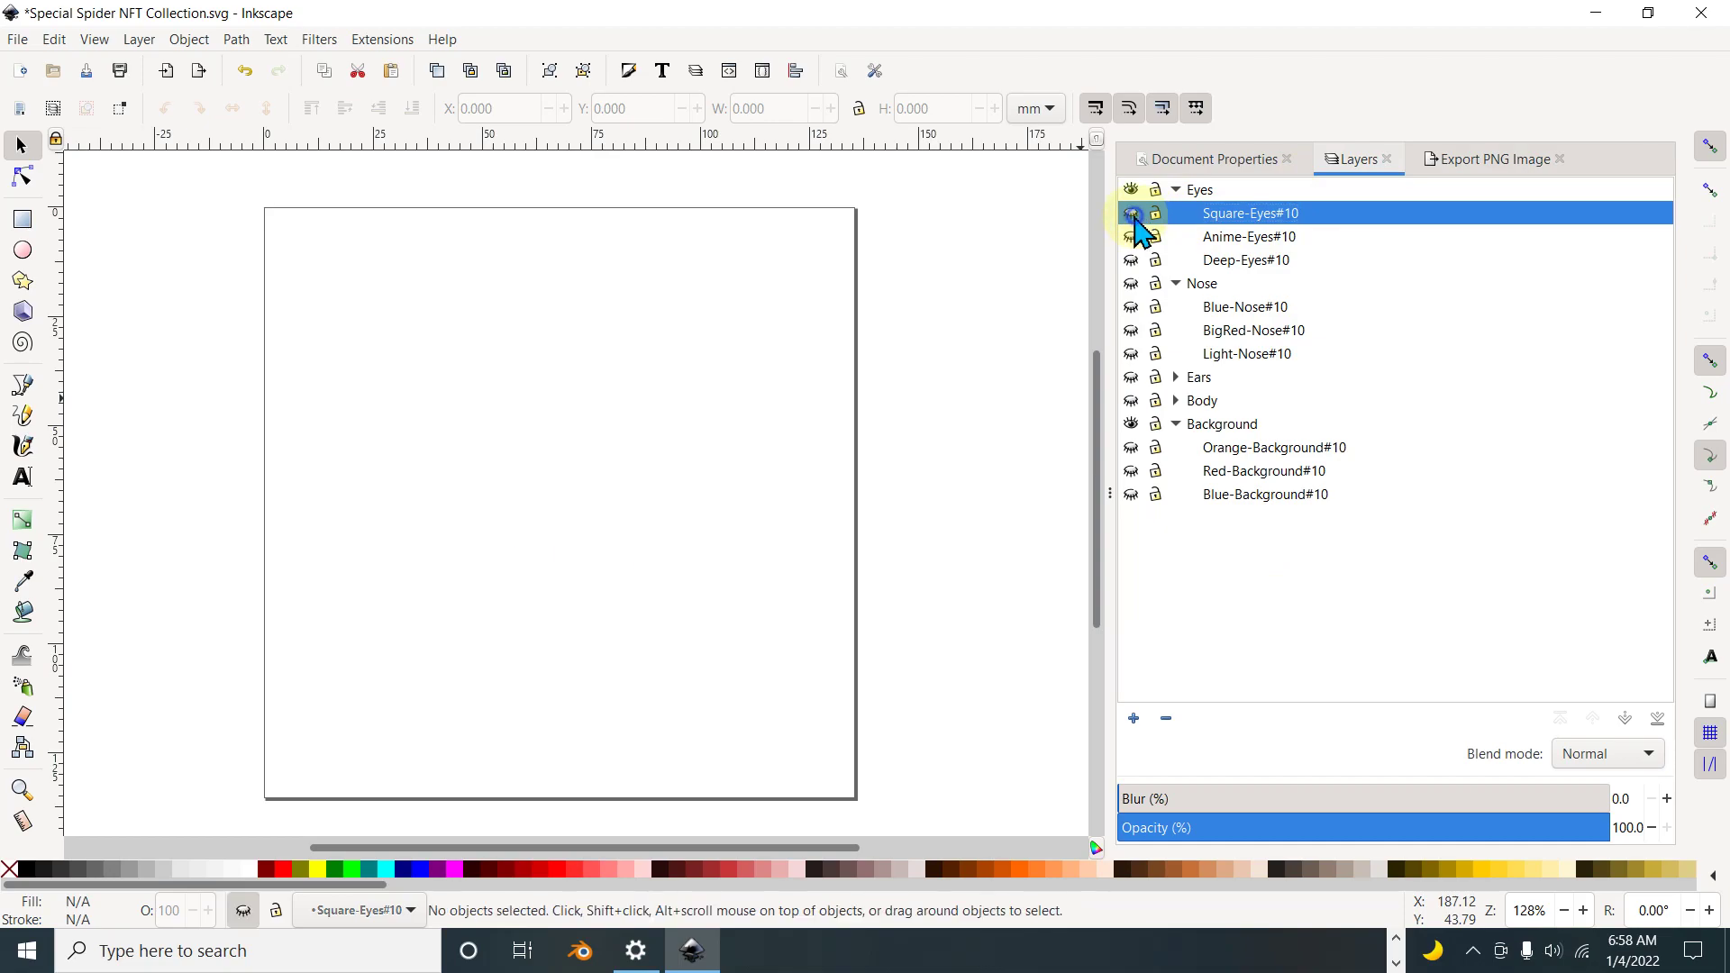
left_click(1132, 236)
left_click(1208, 237)
Step: Copy the Anime-Eyes#10 layer name into the export file name and export the PNG
left_click(1288, 238)
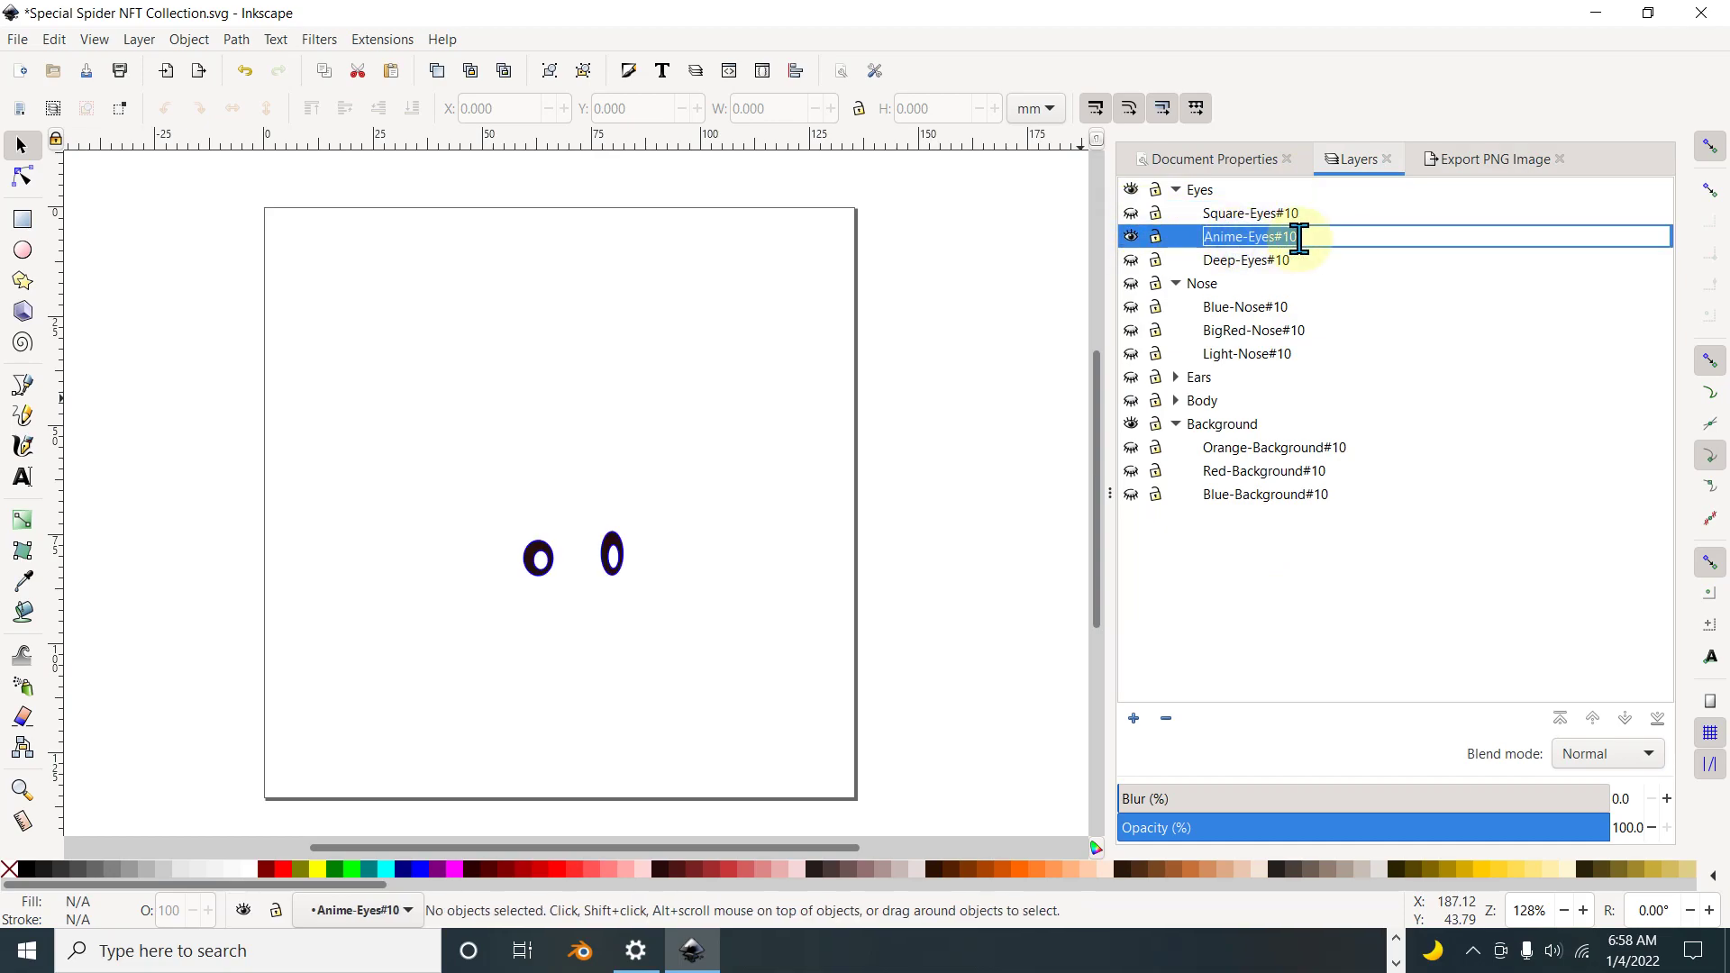
right_click(1294, 240)
left_click(1331, 277)
left_click(1451, 162)
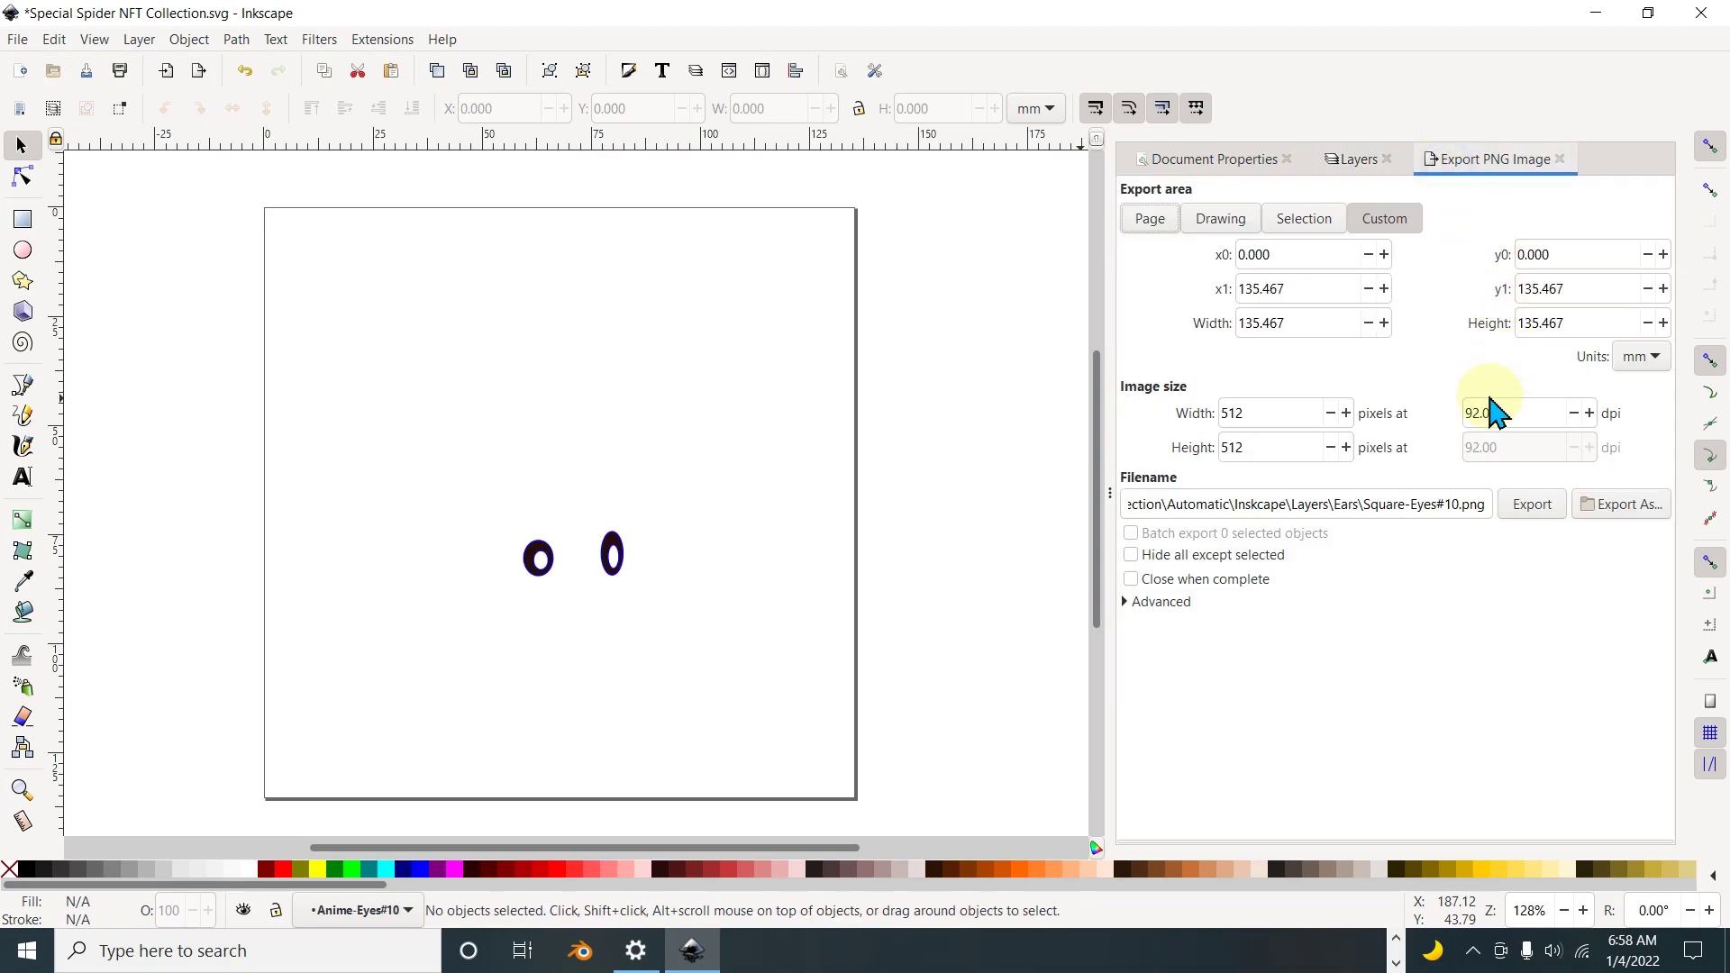
left_click_drag(1363, 505, 1508, 503)
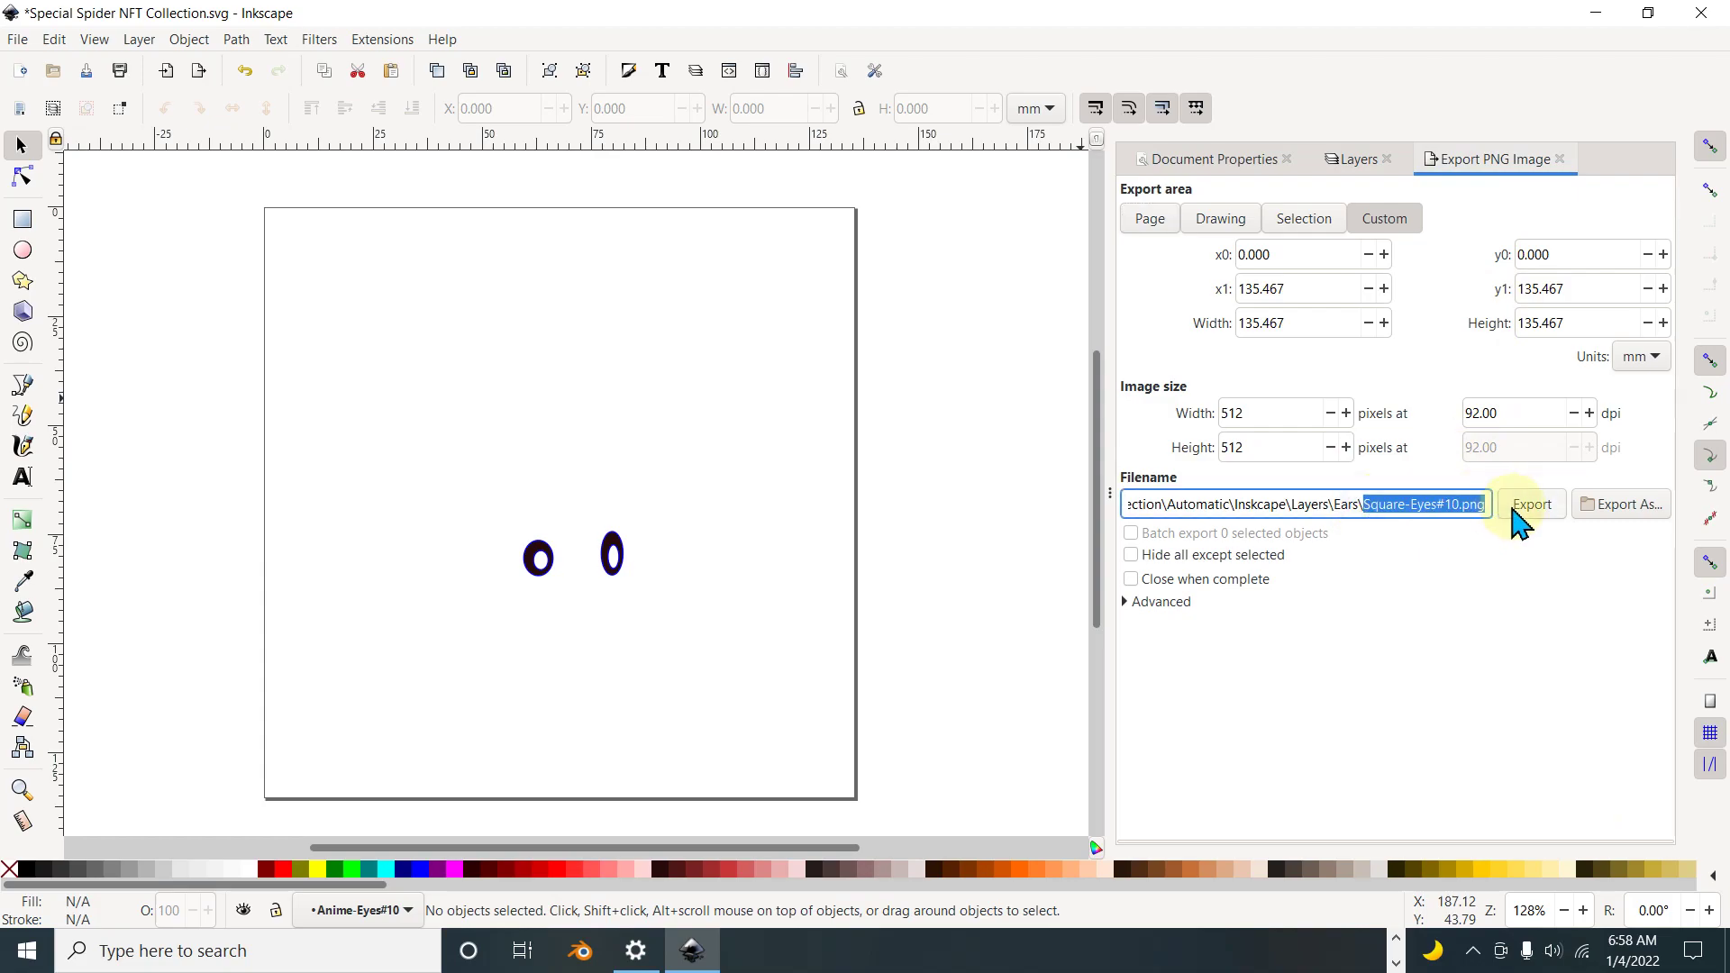
key("ctrl+v")
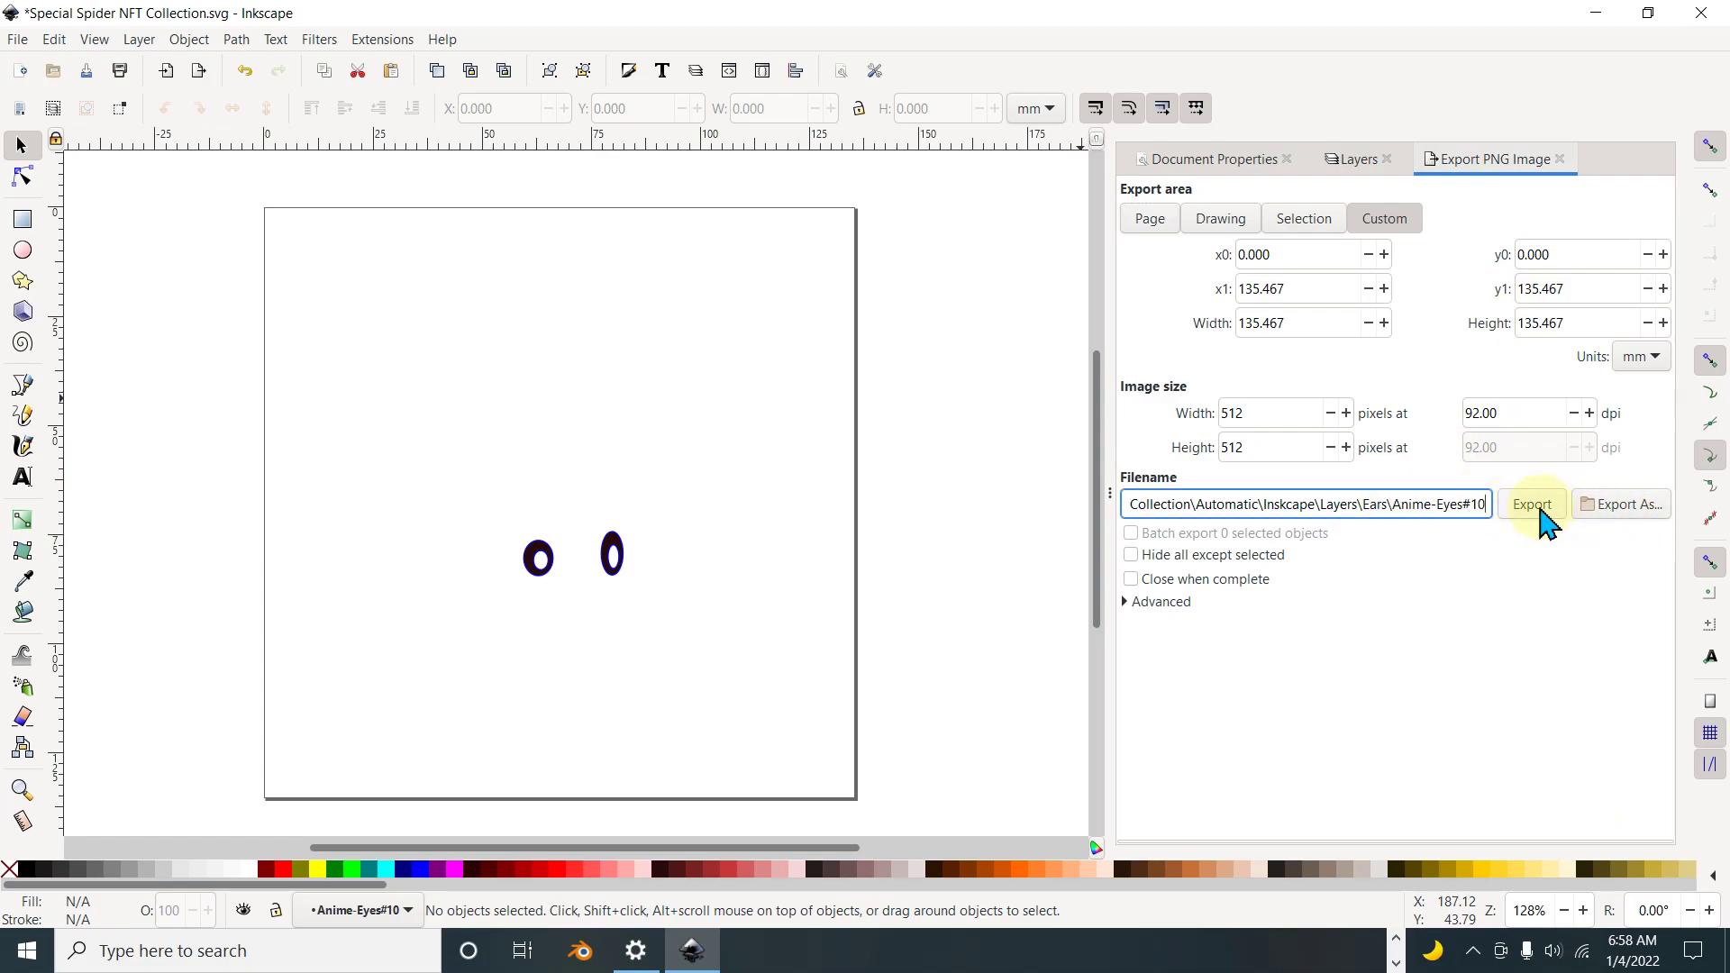
left_click(1535, 508)
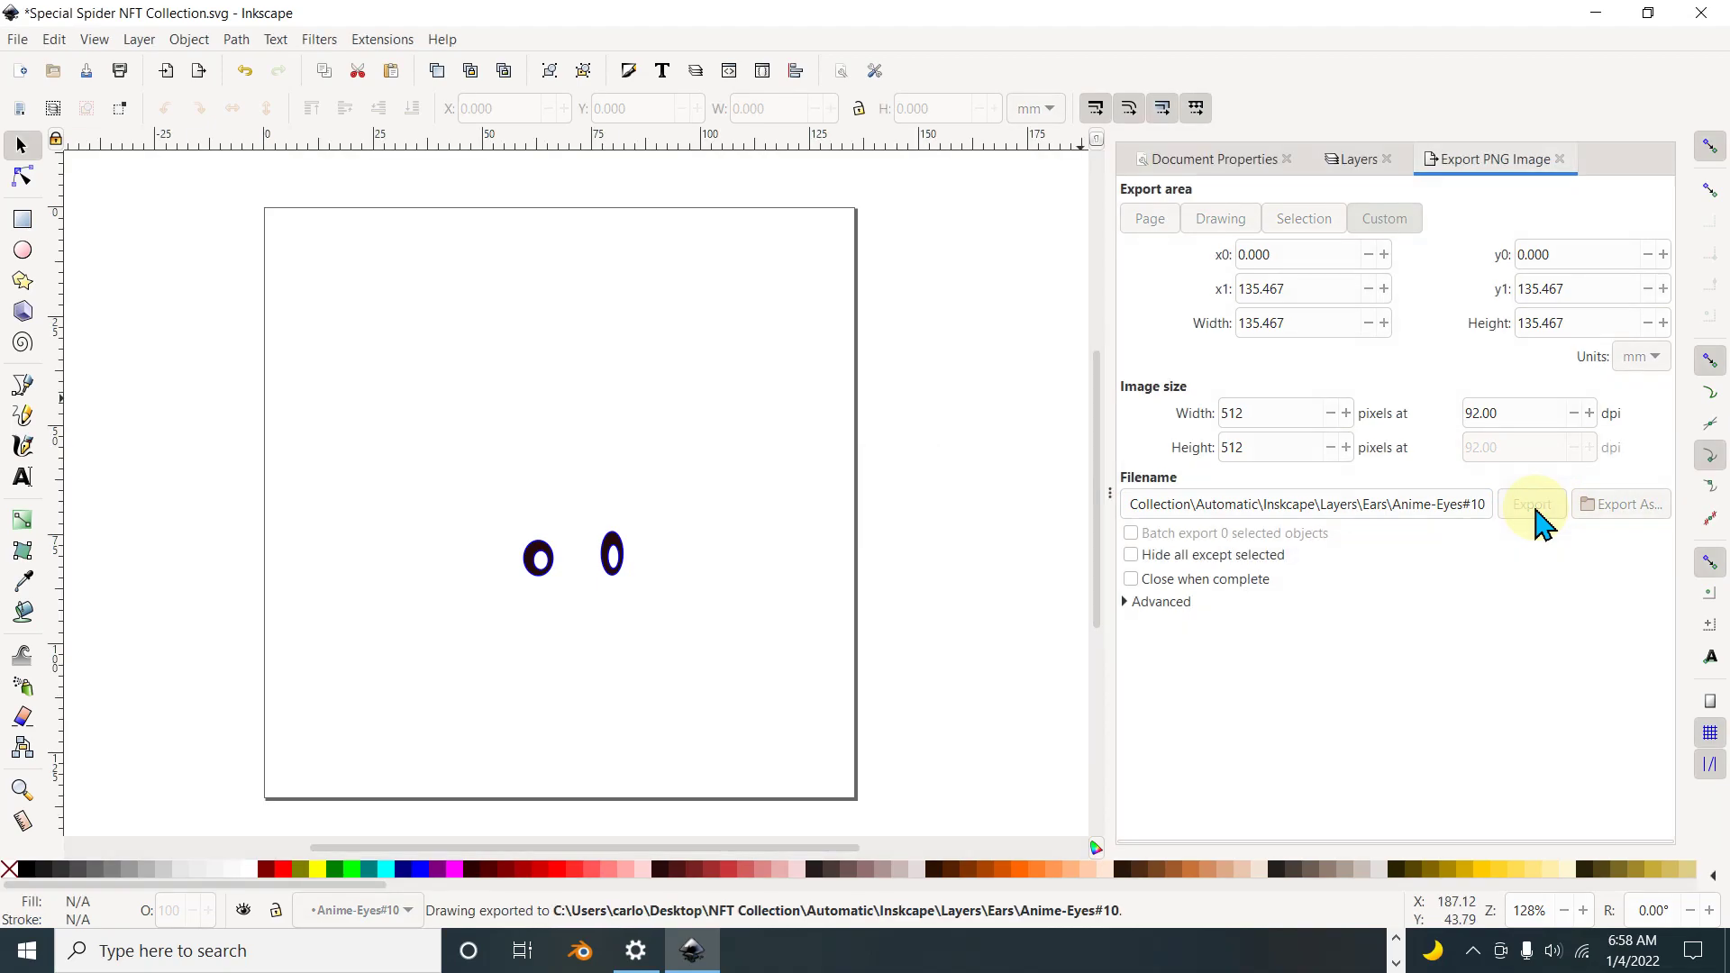
left_click(1348, 158)
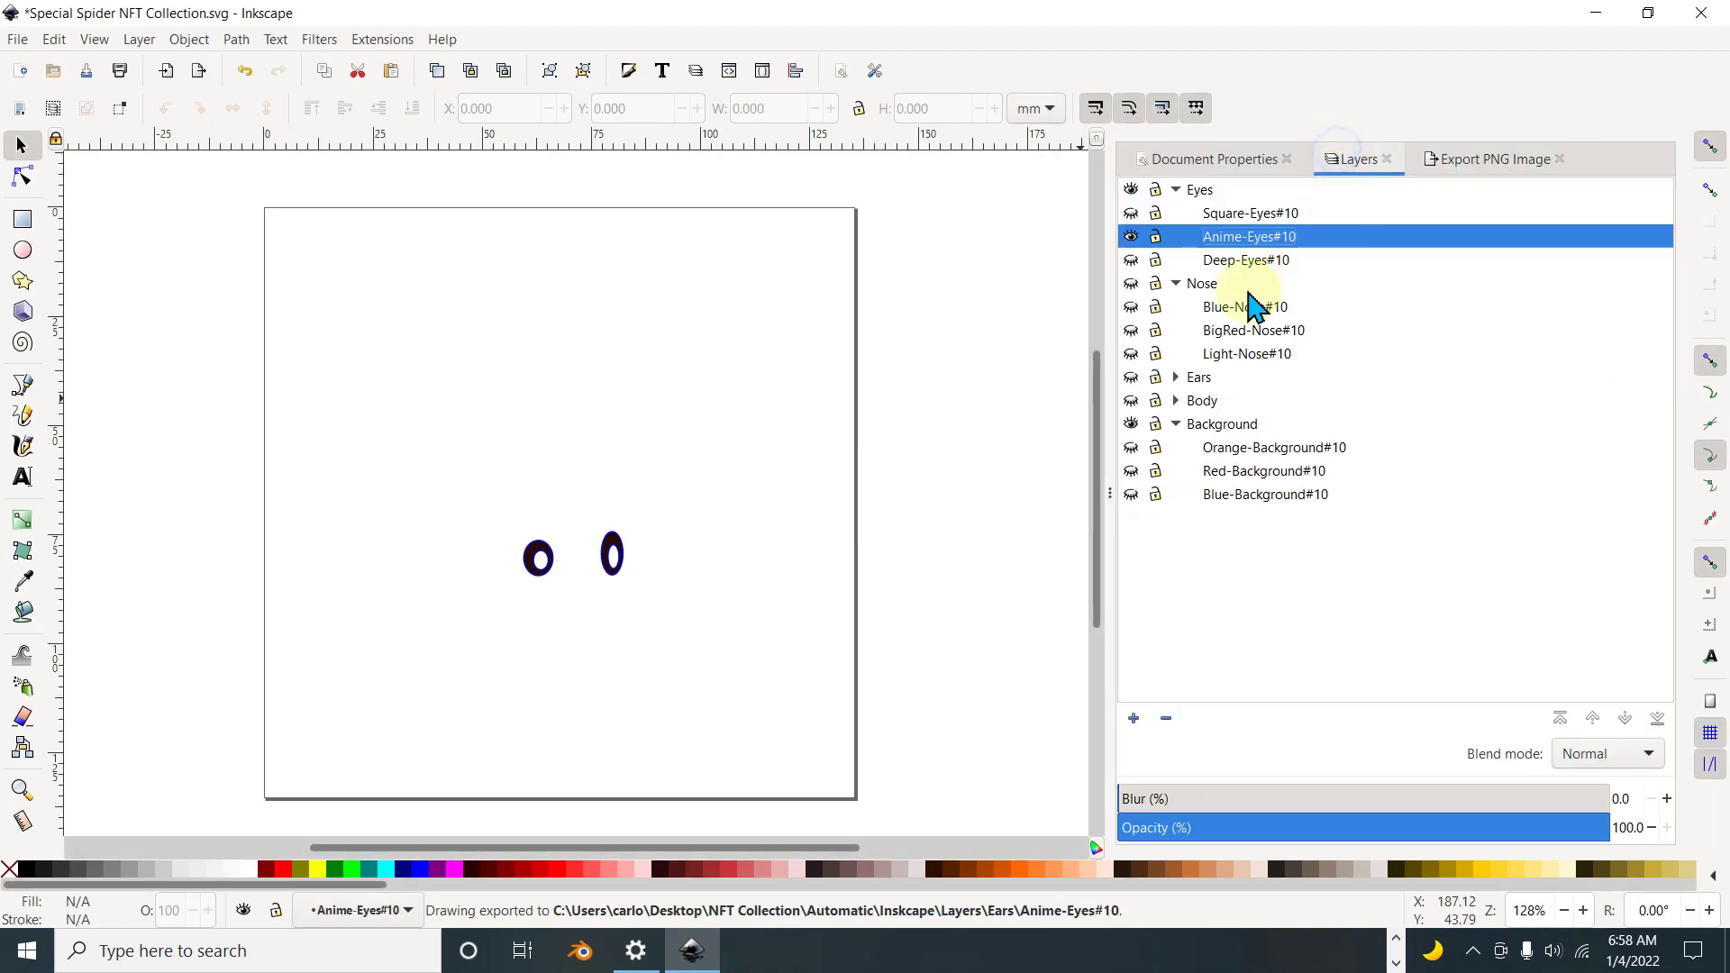
Step: Hide Anime-Eyes#10, set the export file name to Deep-Eyes#10 and export it
left_click(1131, 237)
left_click(1208, 259)
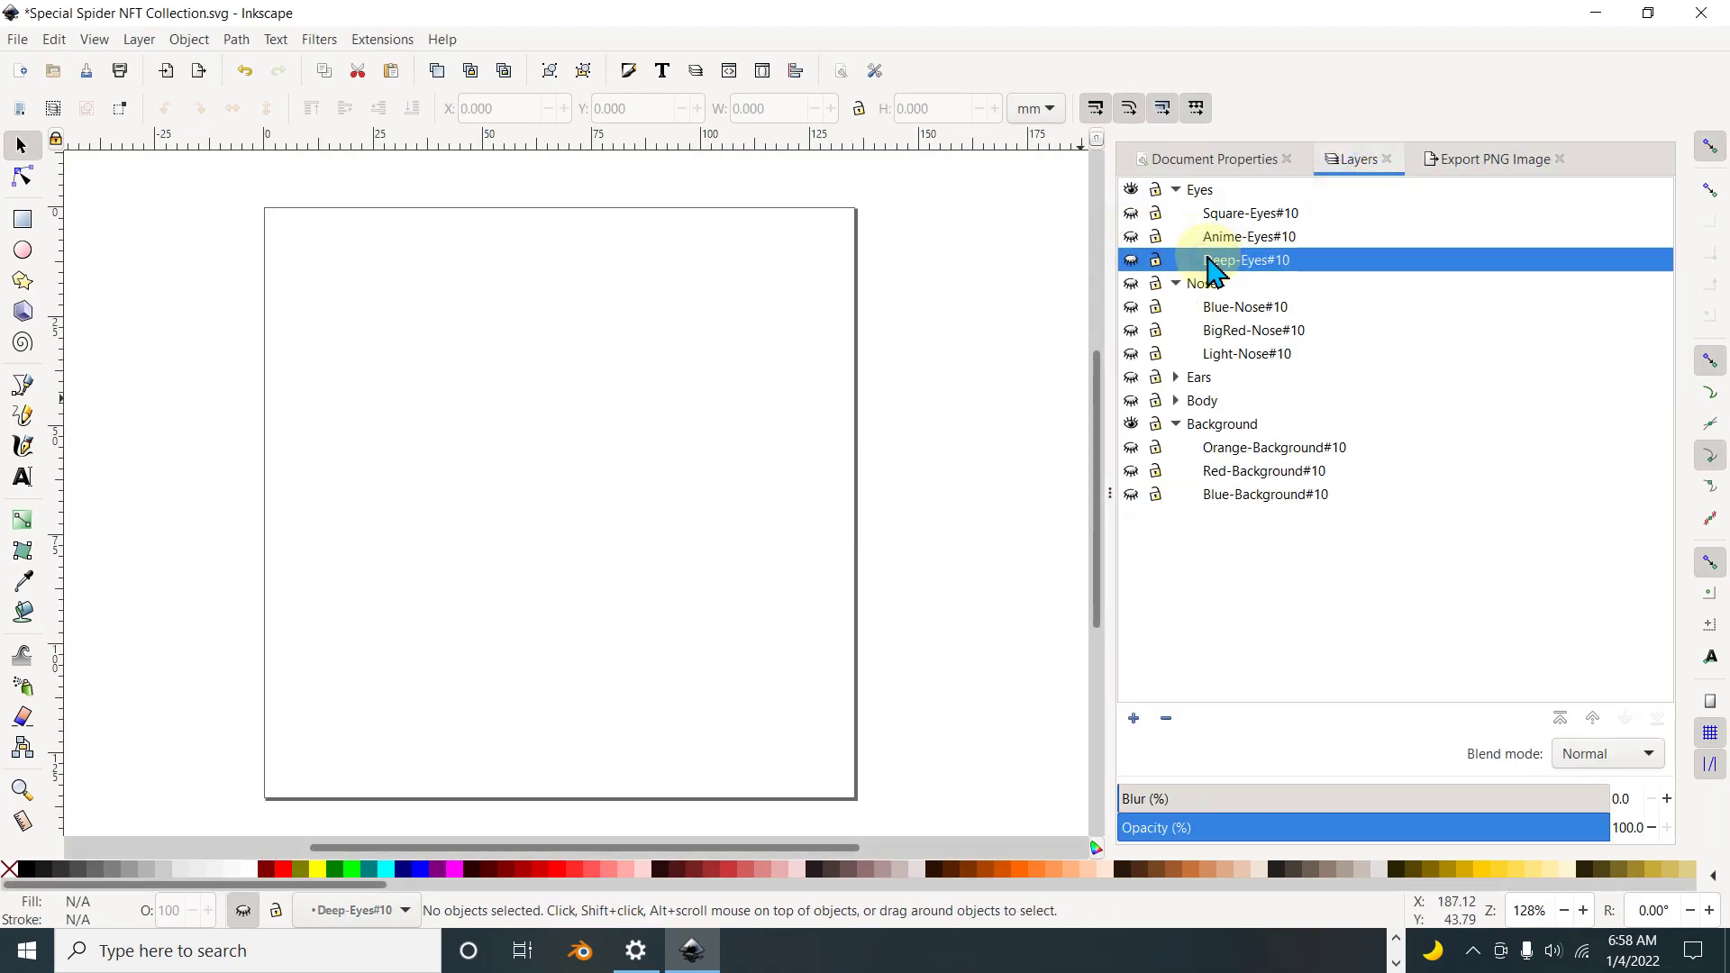
left_click(1220, 257)
right_click(1227, 261)
left_click(1287, 306)
left_click(1451, 164)
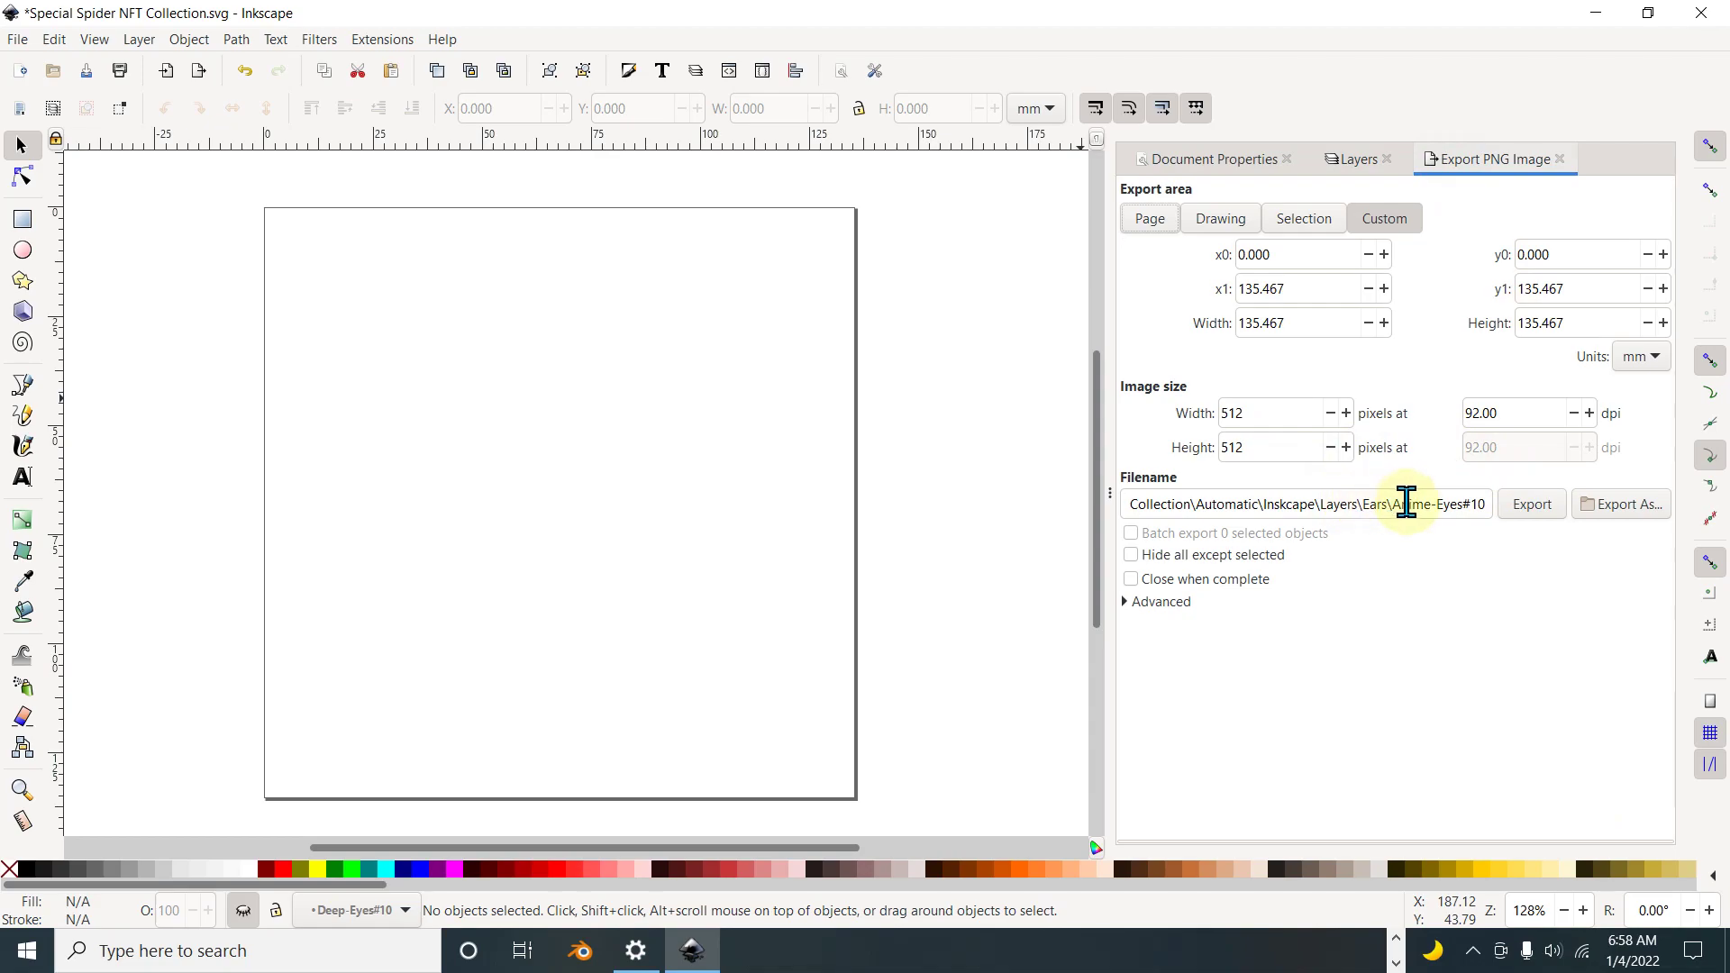
left_click_drag(1394, 503, 1543, 528)
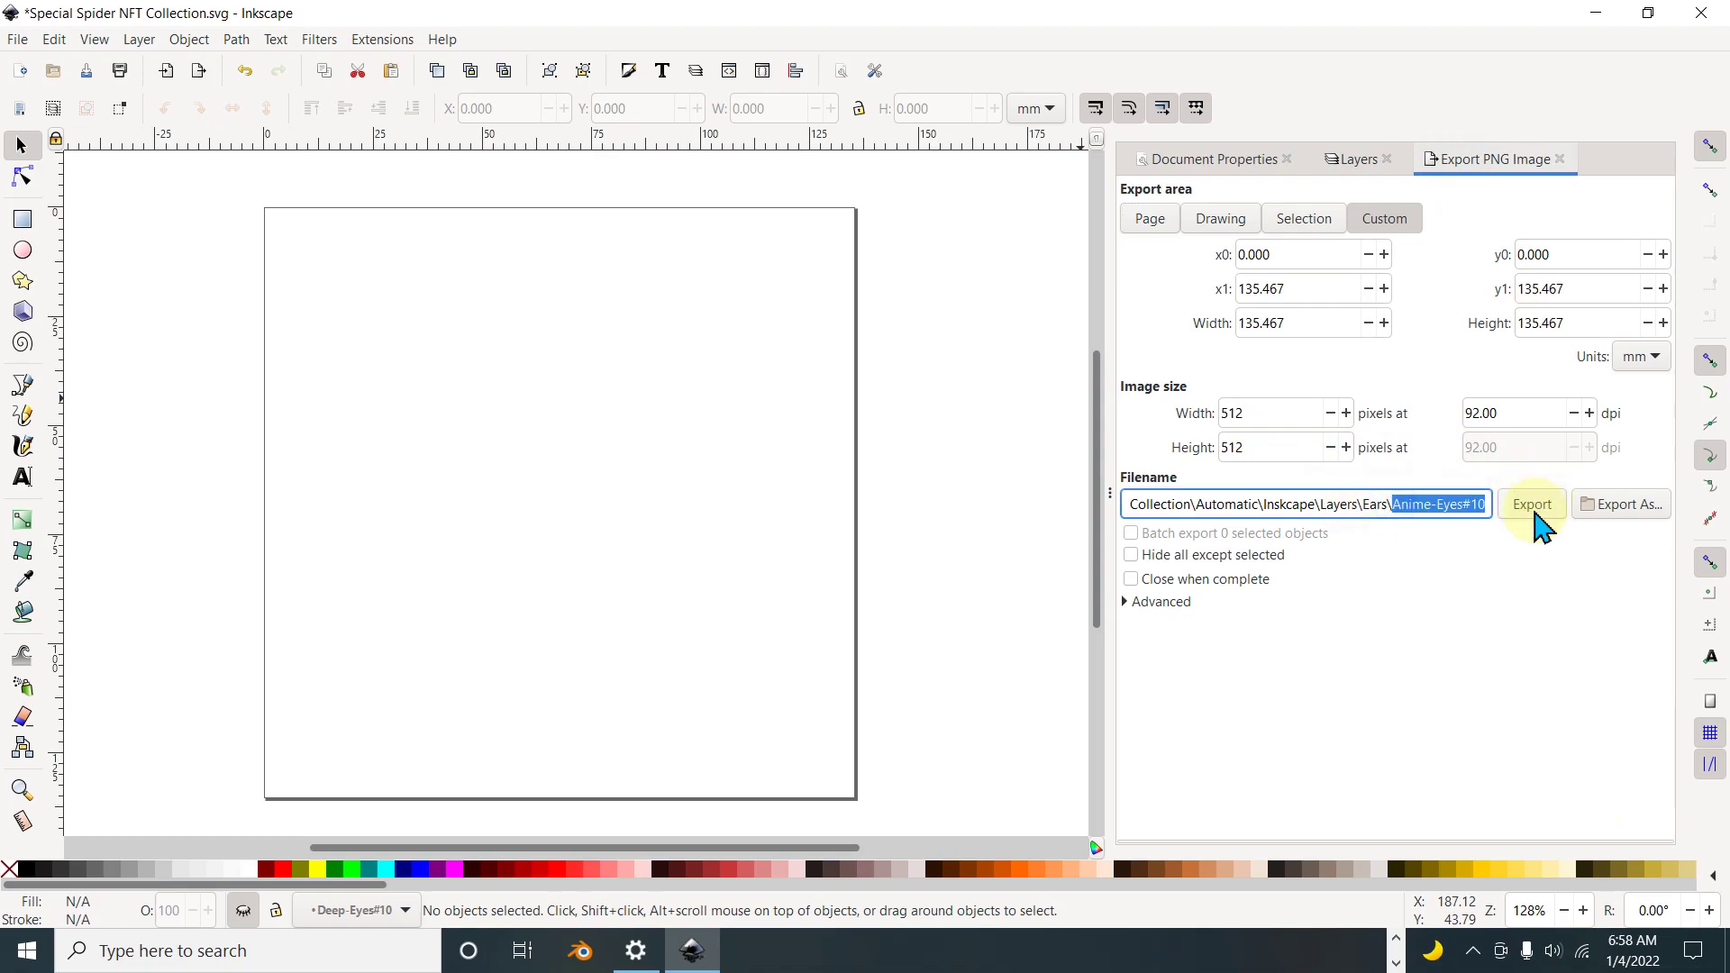
key("ctrl+v")
left_click(1537, 515)
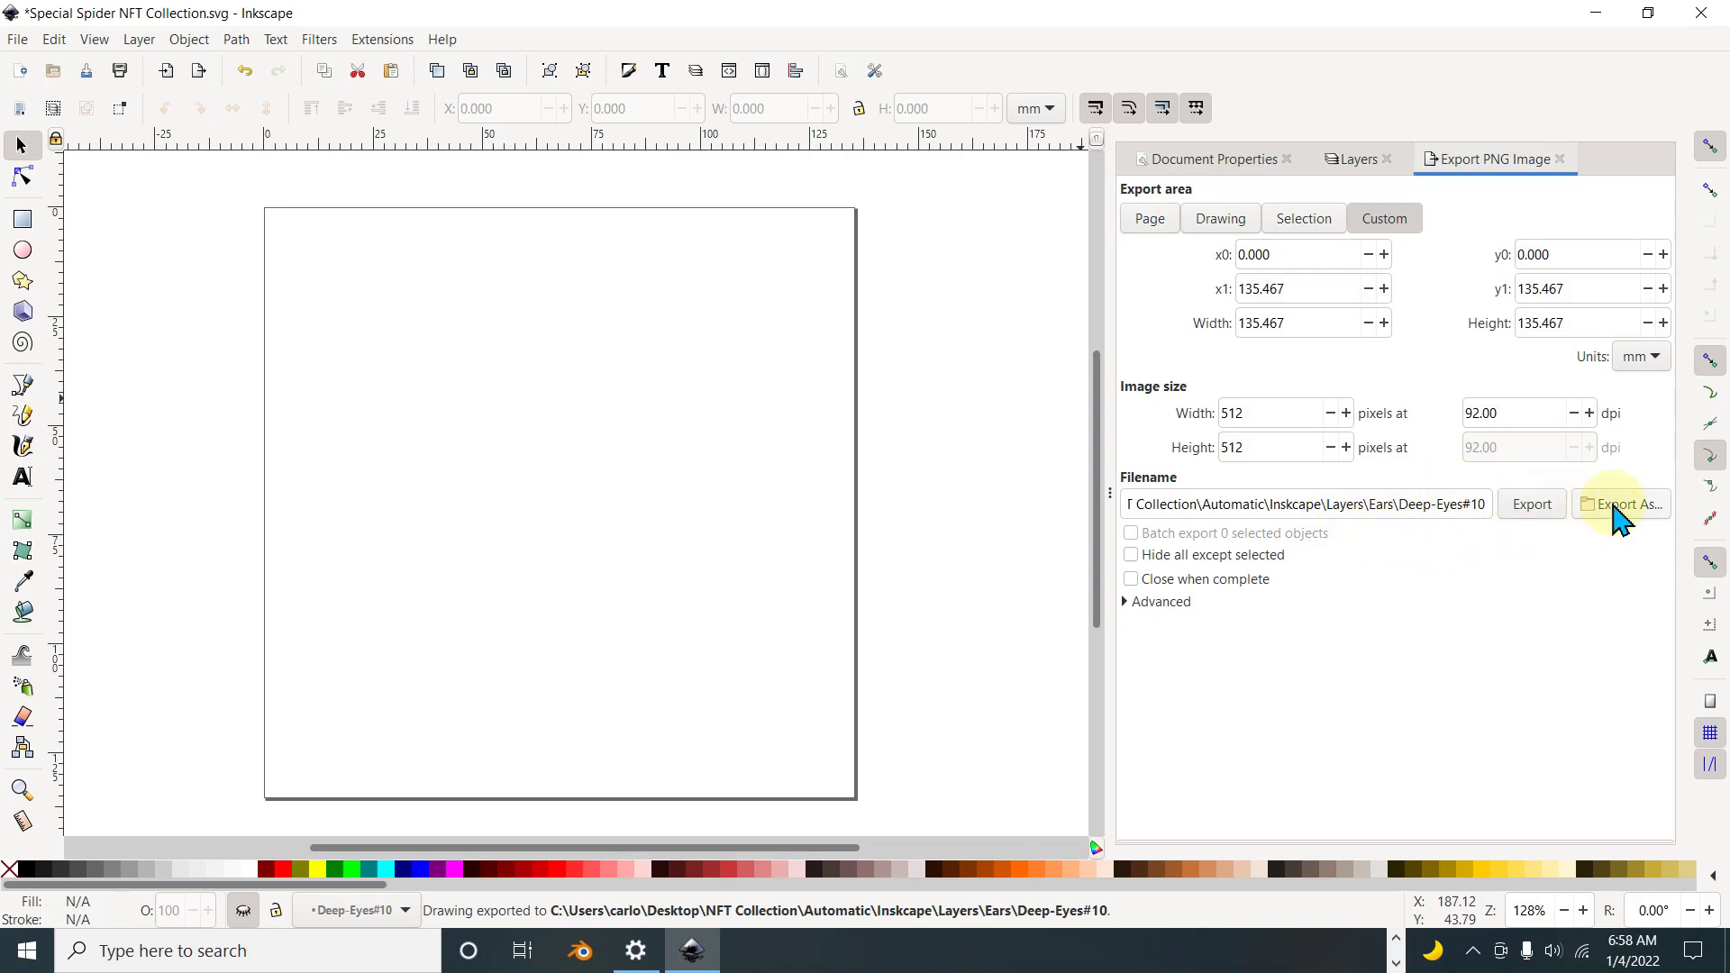
Step: Make Deep-Eyes#10 visible and re-export it, replacing the blank Deep-Eyes#10 file
left_click(1343, 160)
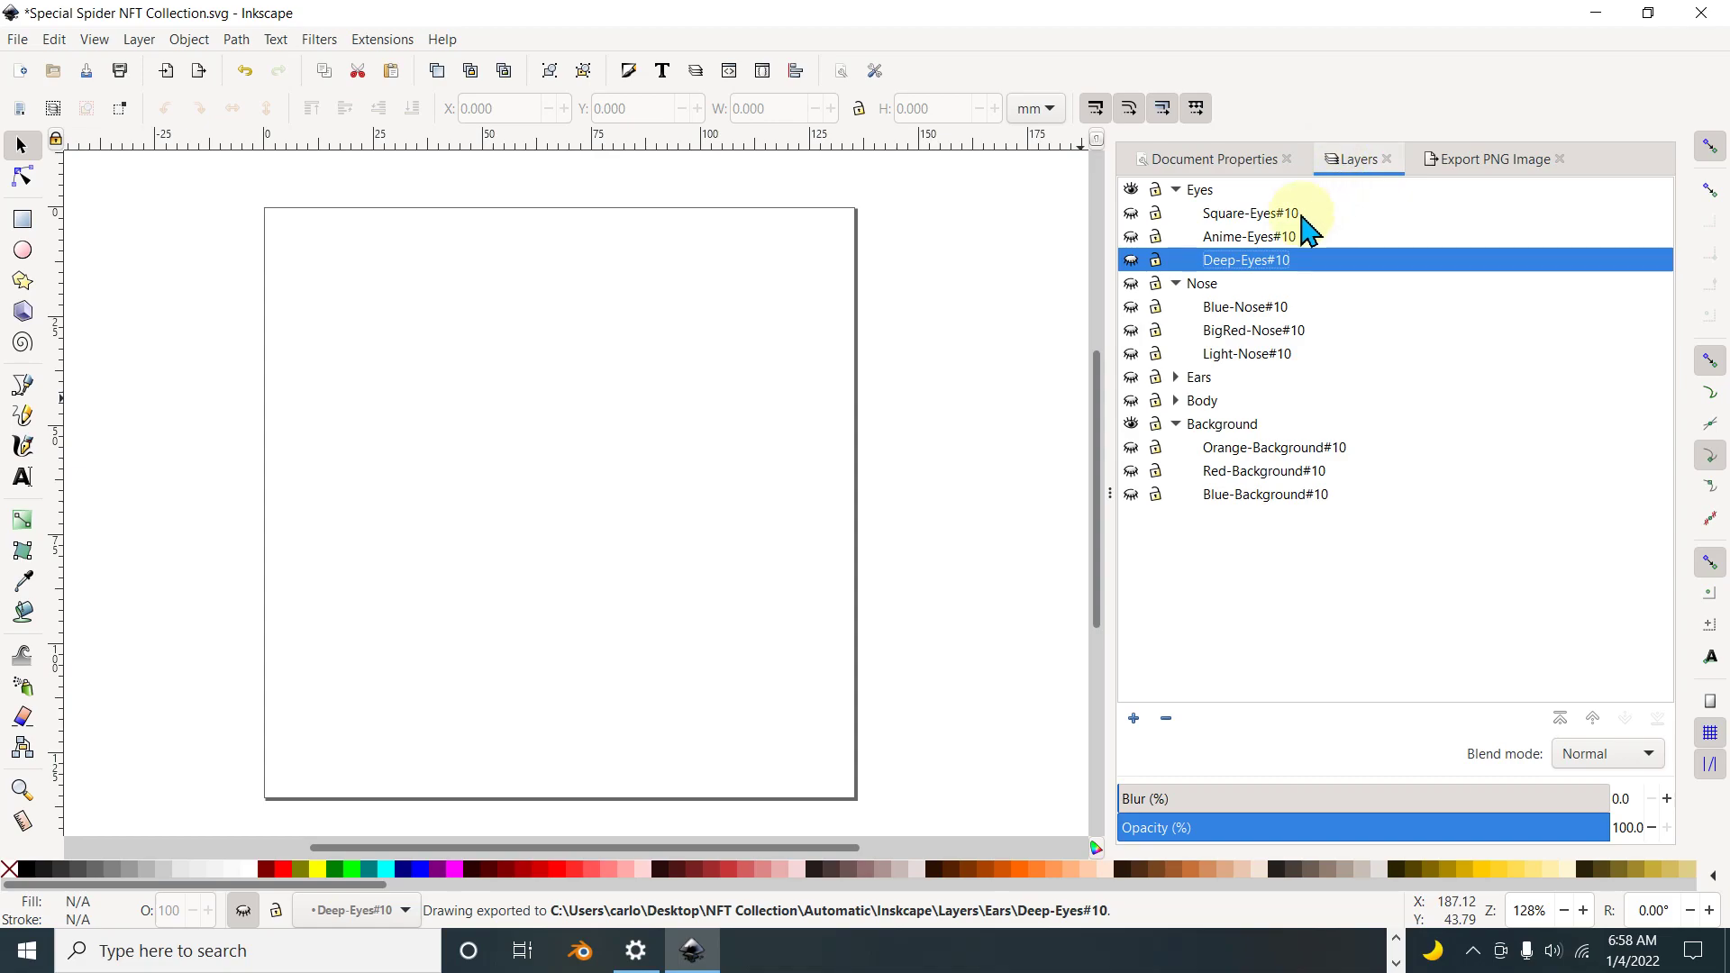
left_click(1132, 261)
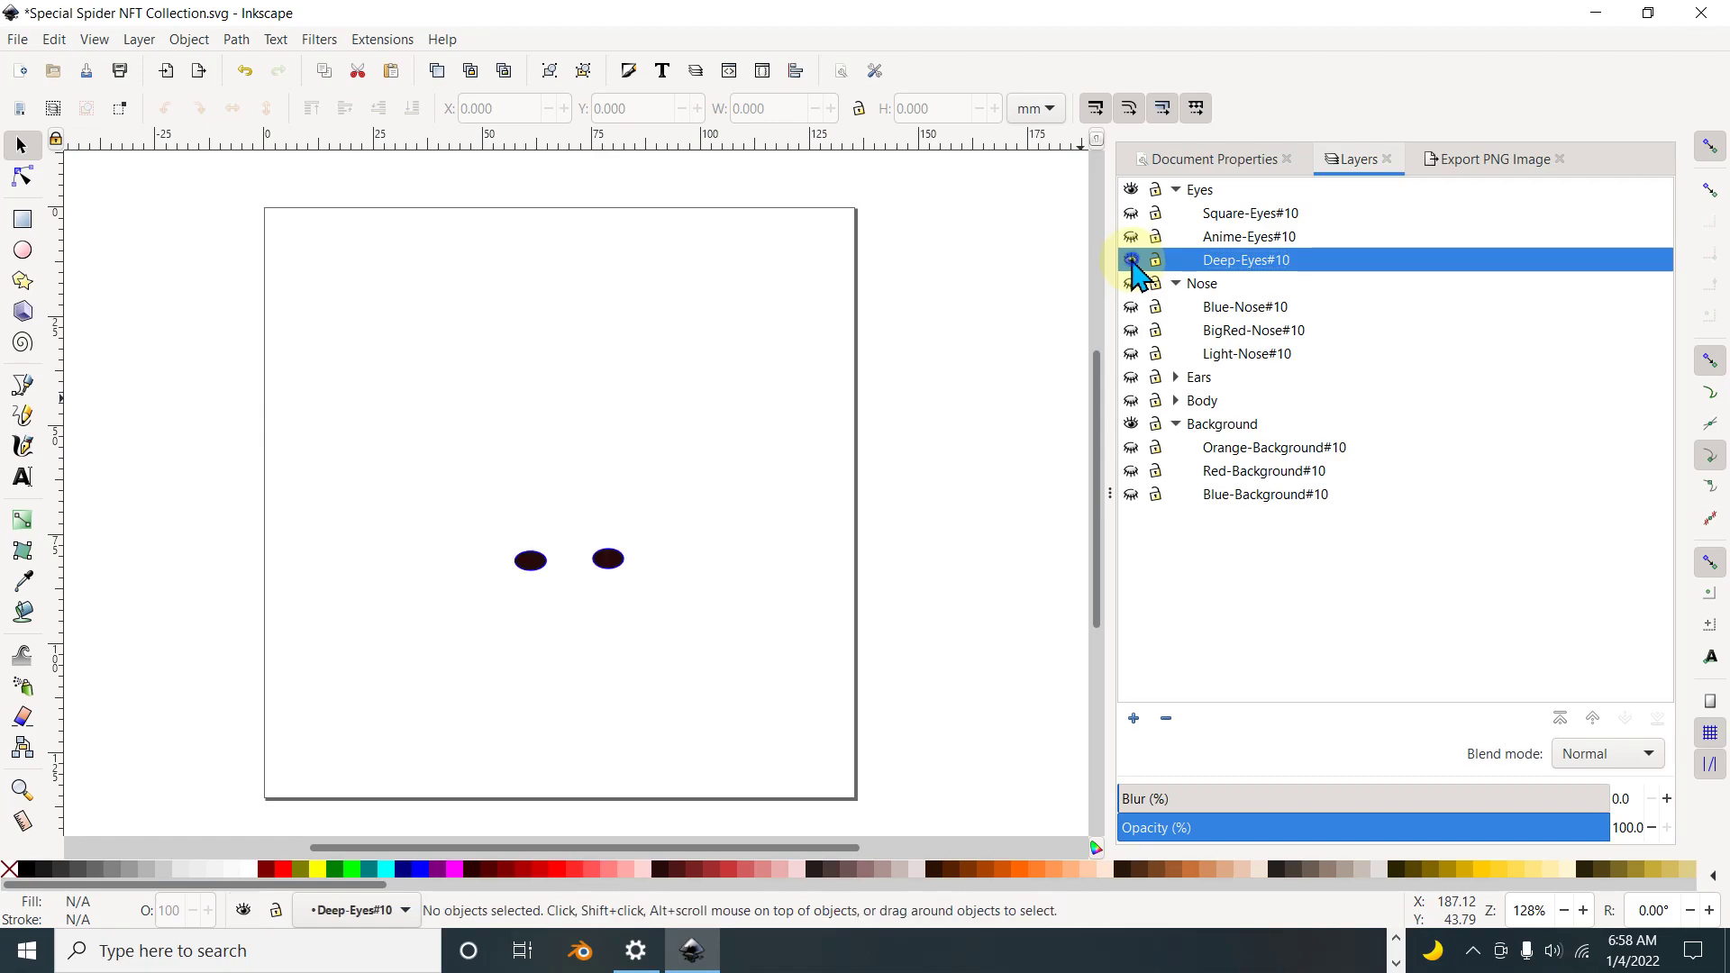
left_click(1467, 163)
left_click(1535, 512)
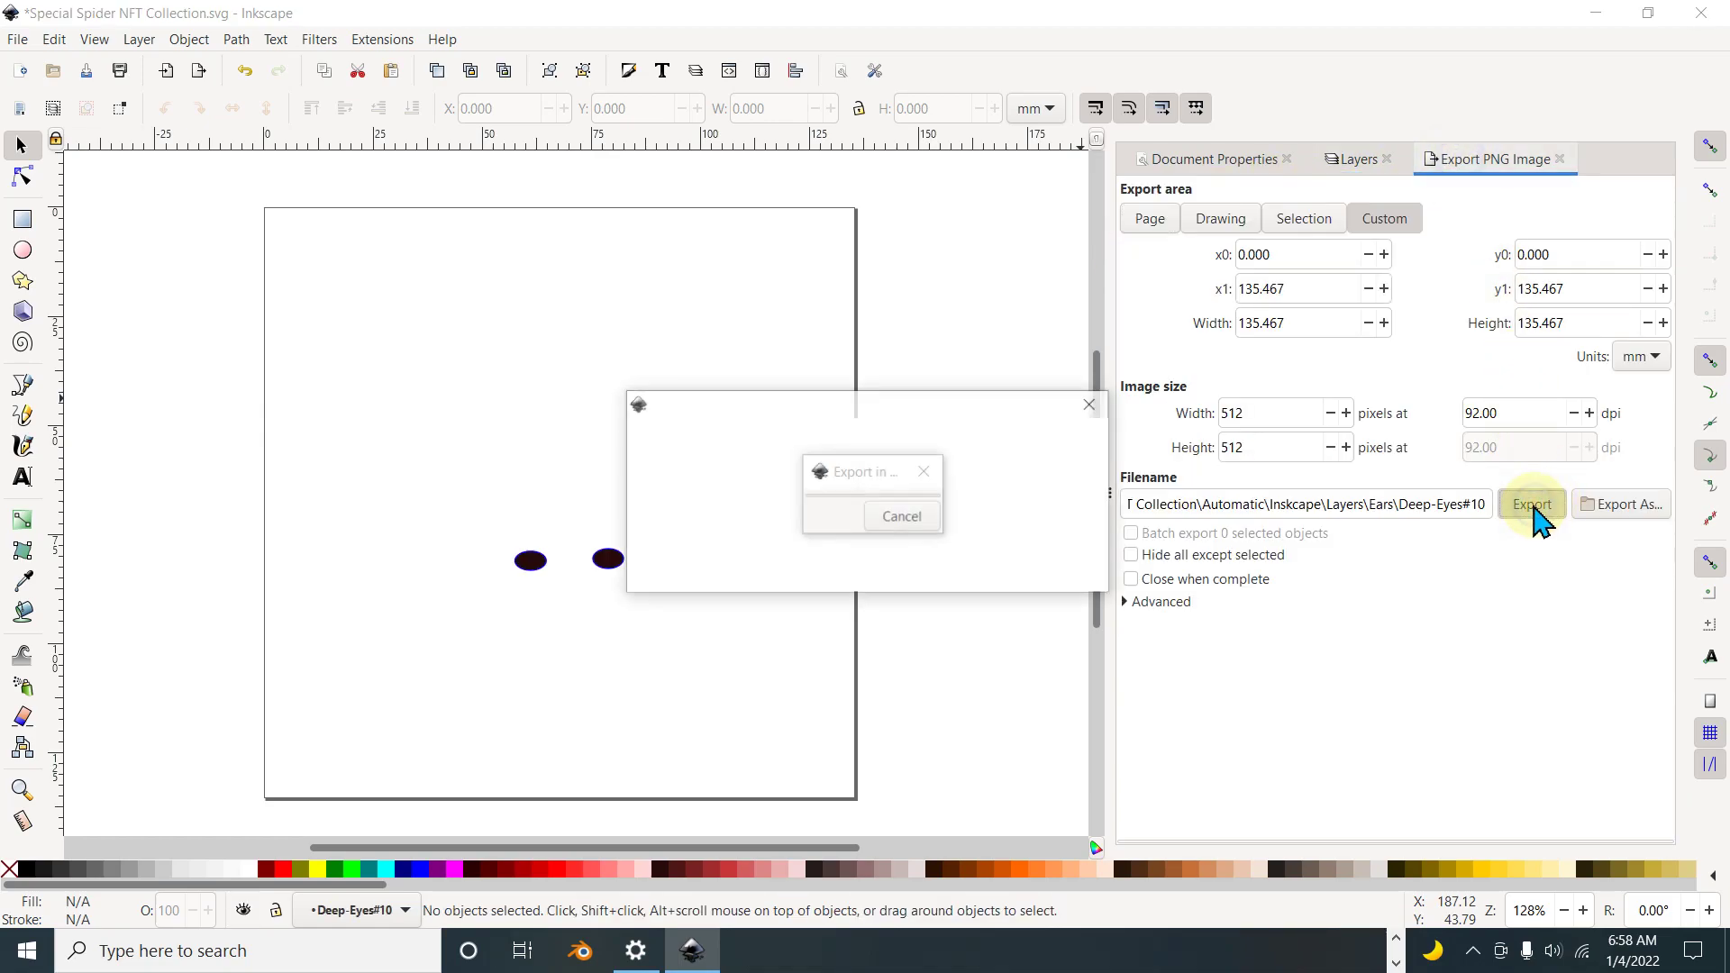
left_click(960, 579)
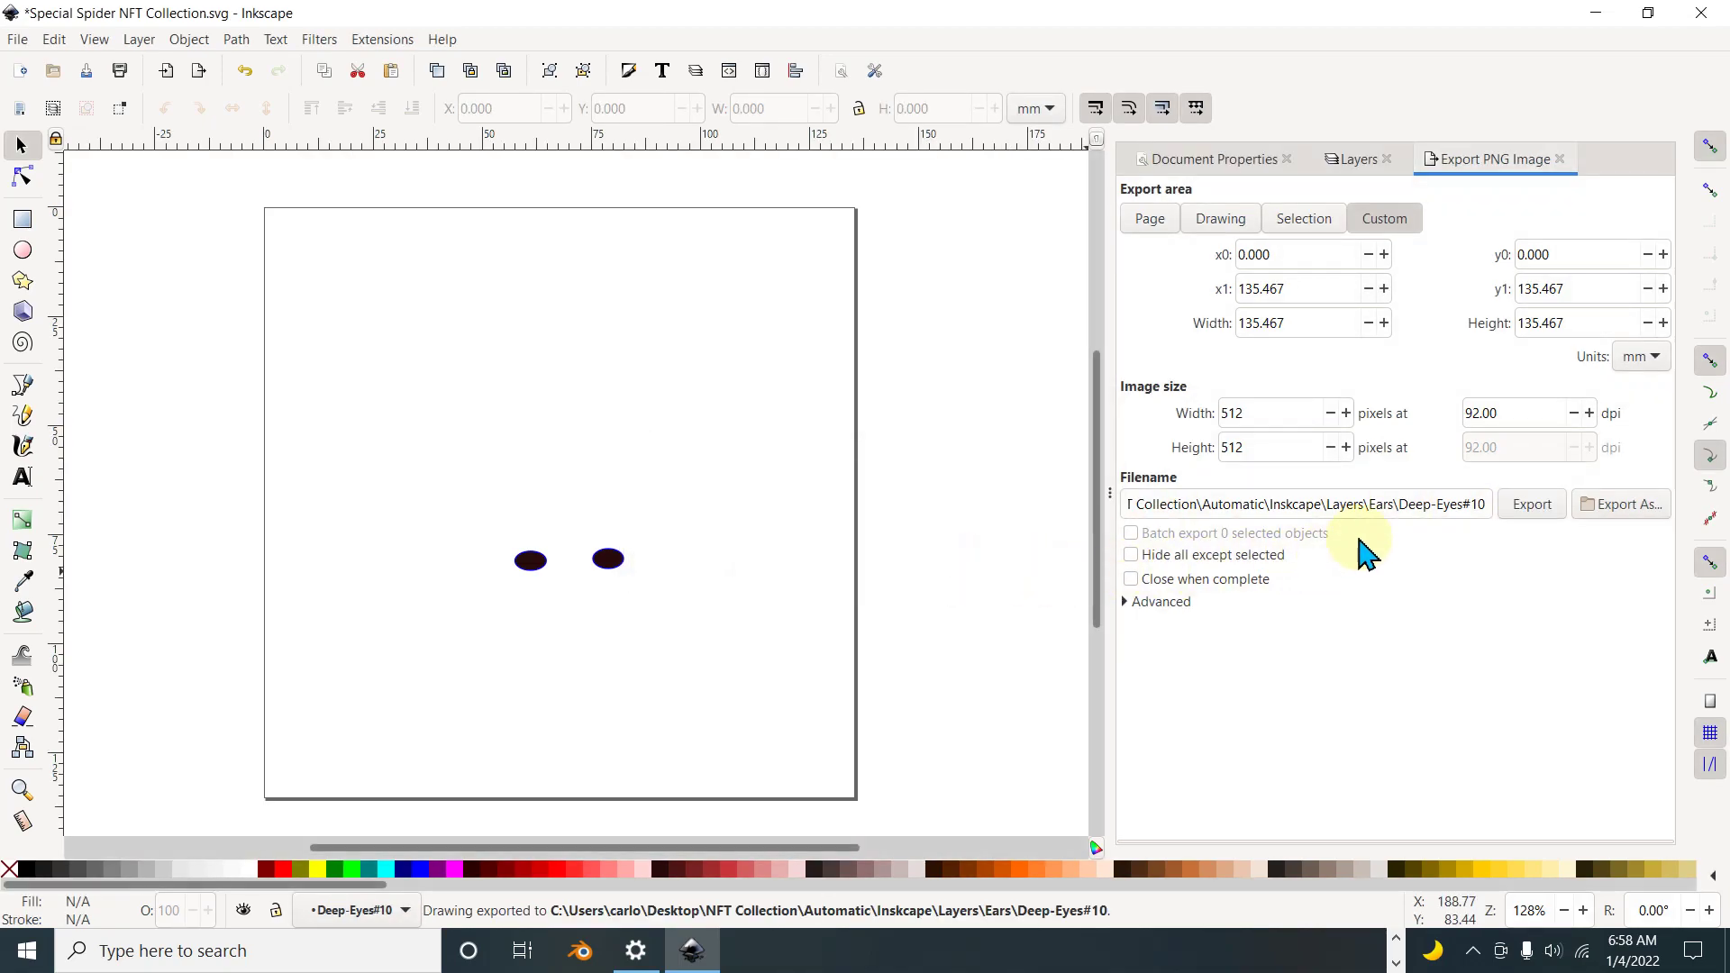
left_click(1615, 509)
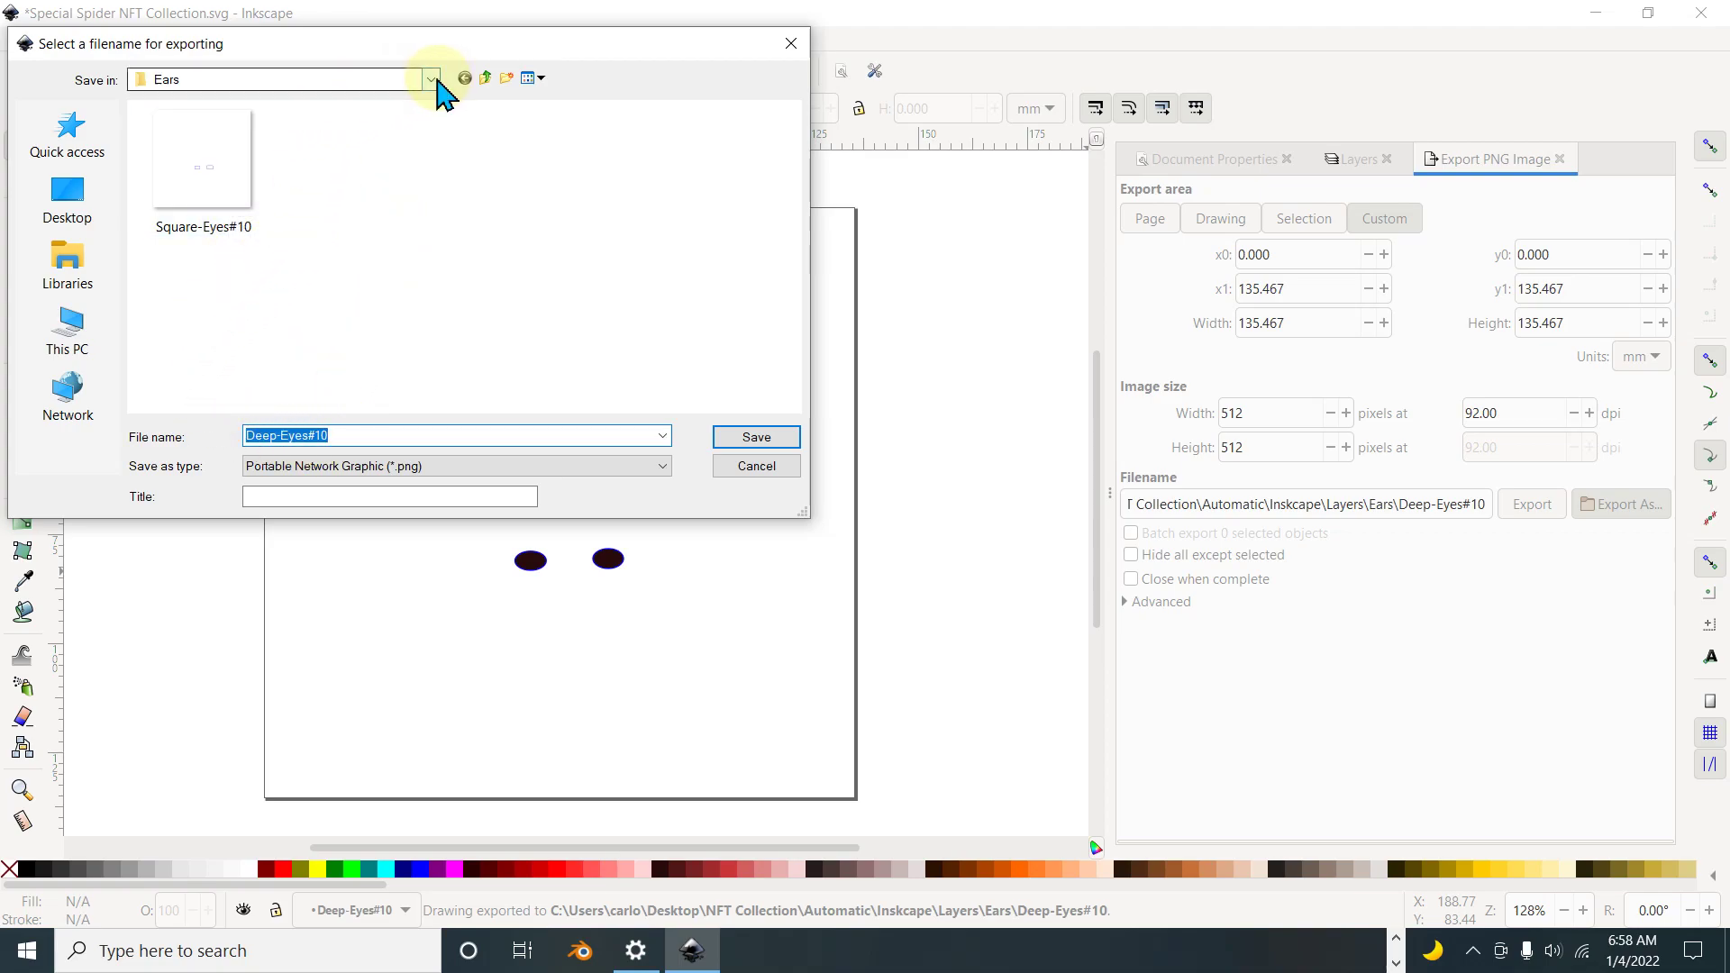
left_click(237, 193)
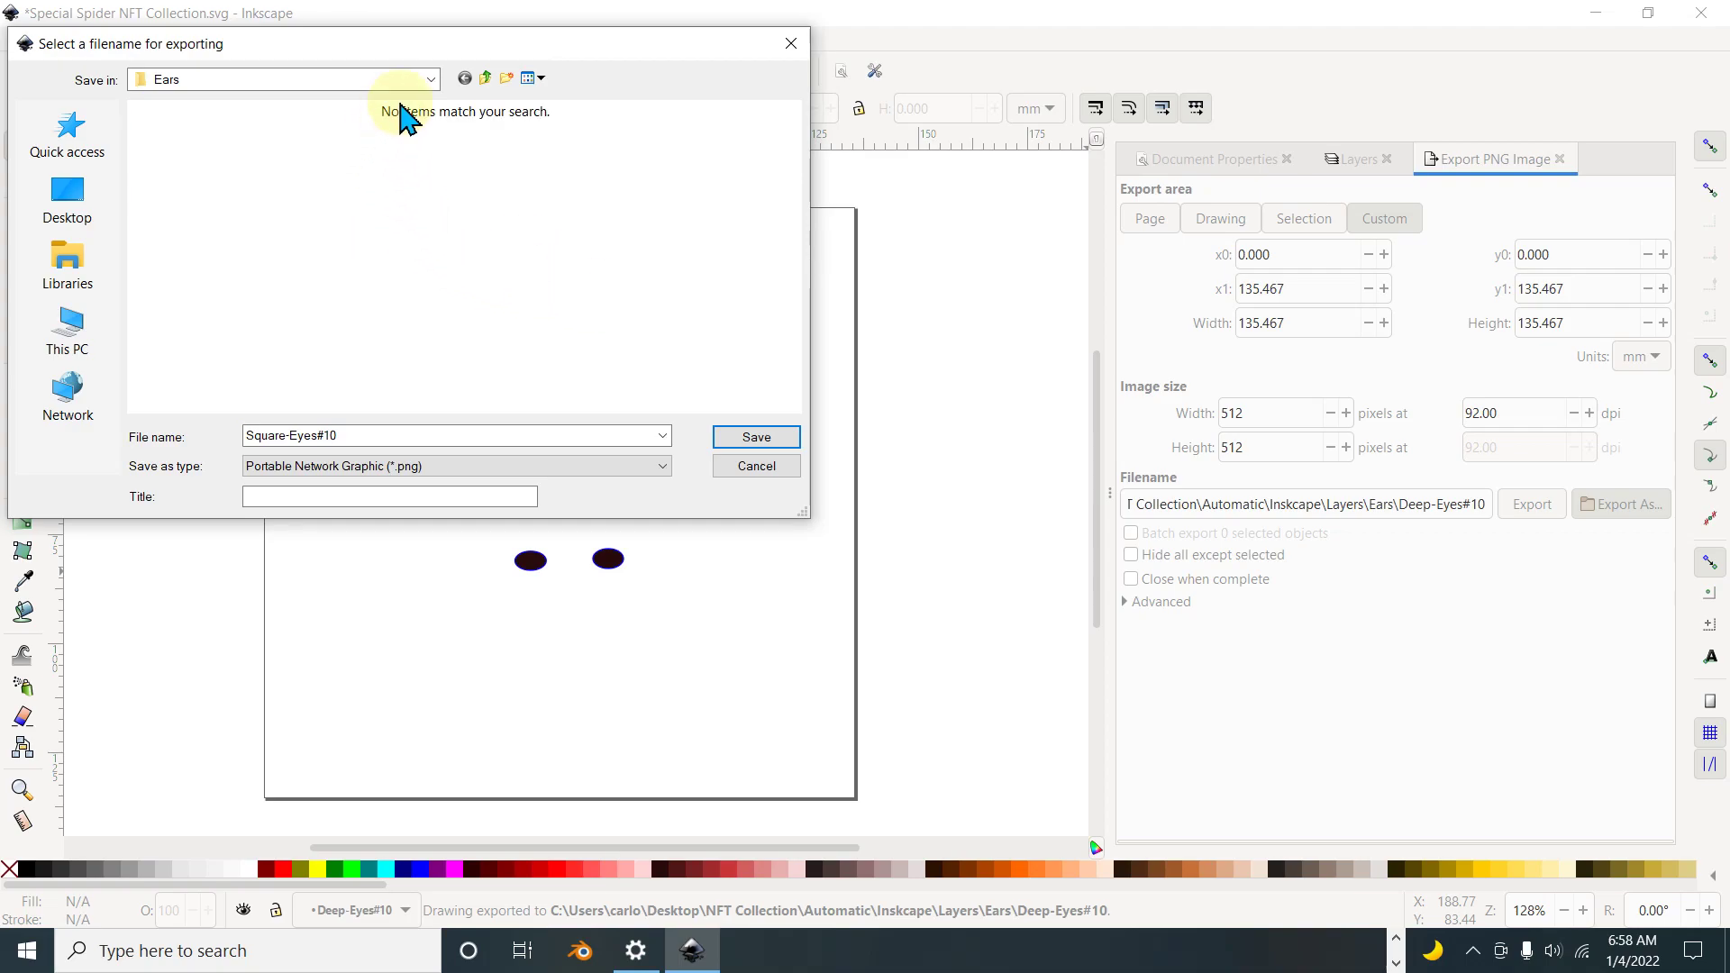
left_click(430, 79)
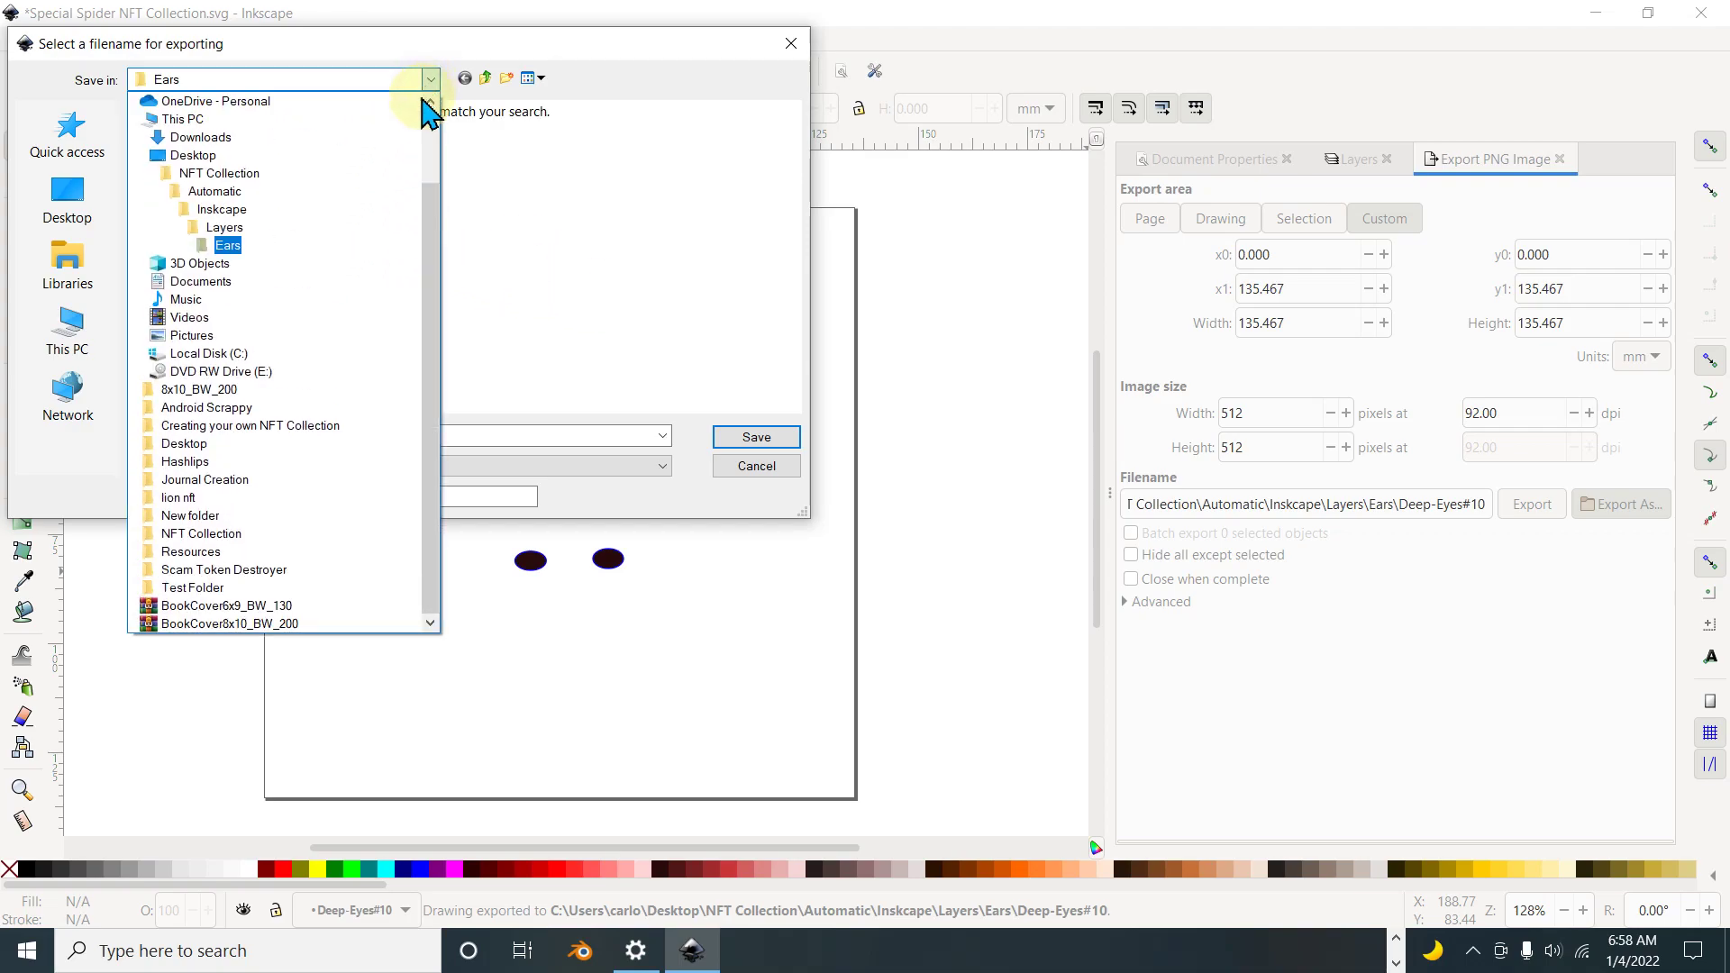
left_click(239, 224)
left_click(205, 189)
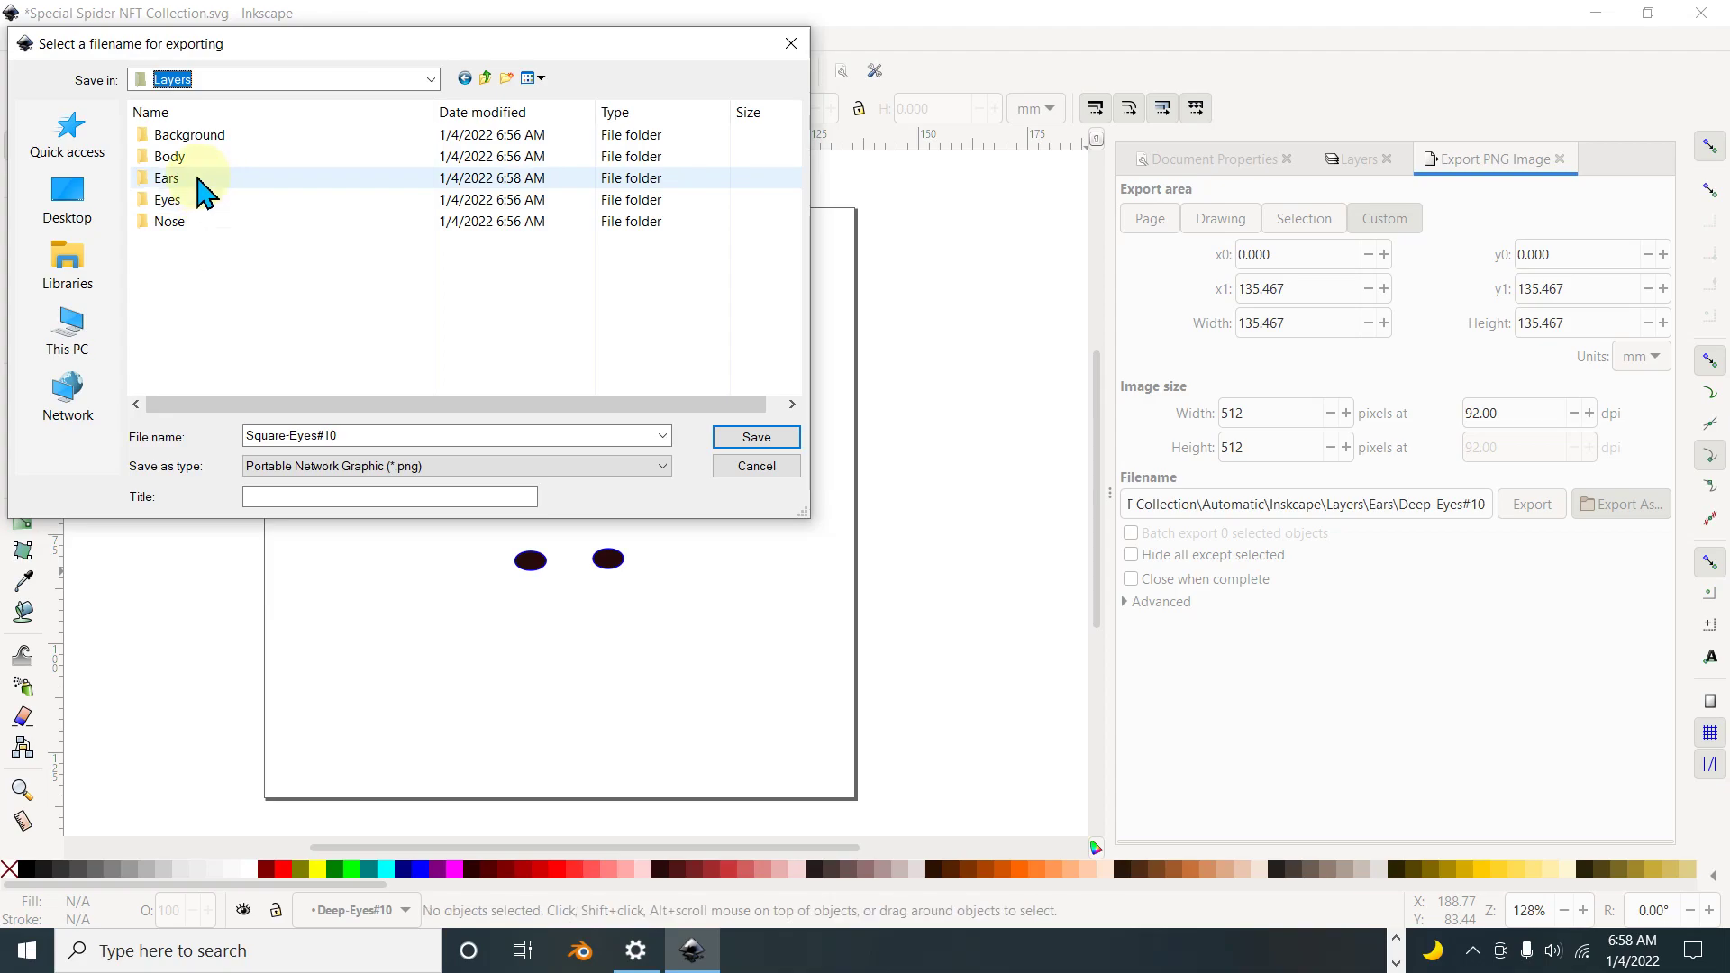
double_click(193, 200)
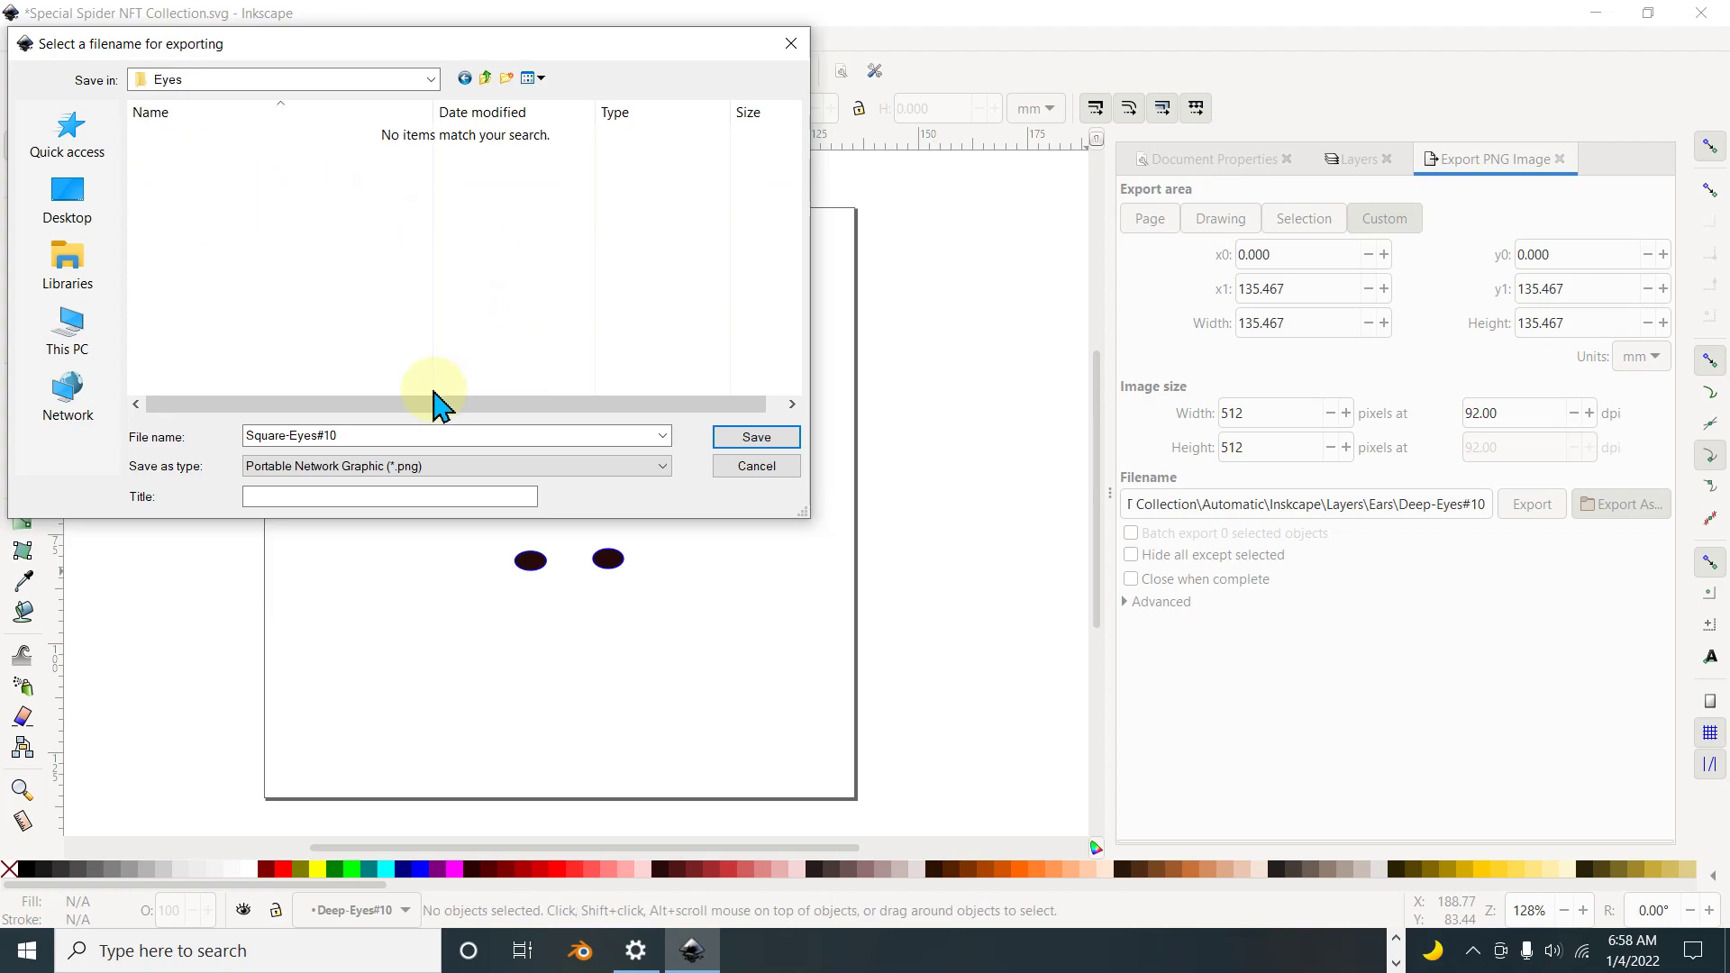
left_click(751, 470)
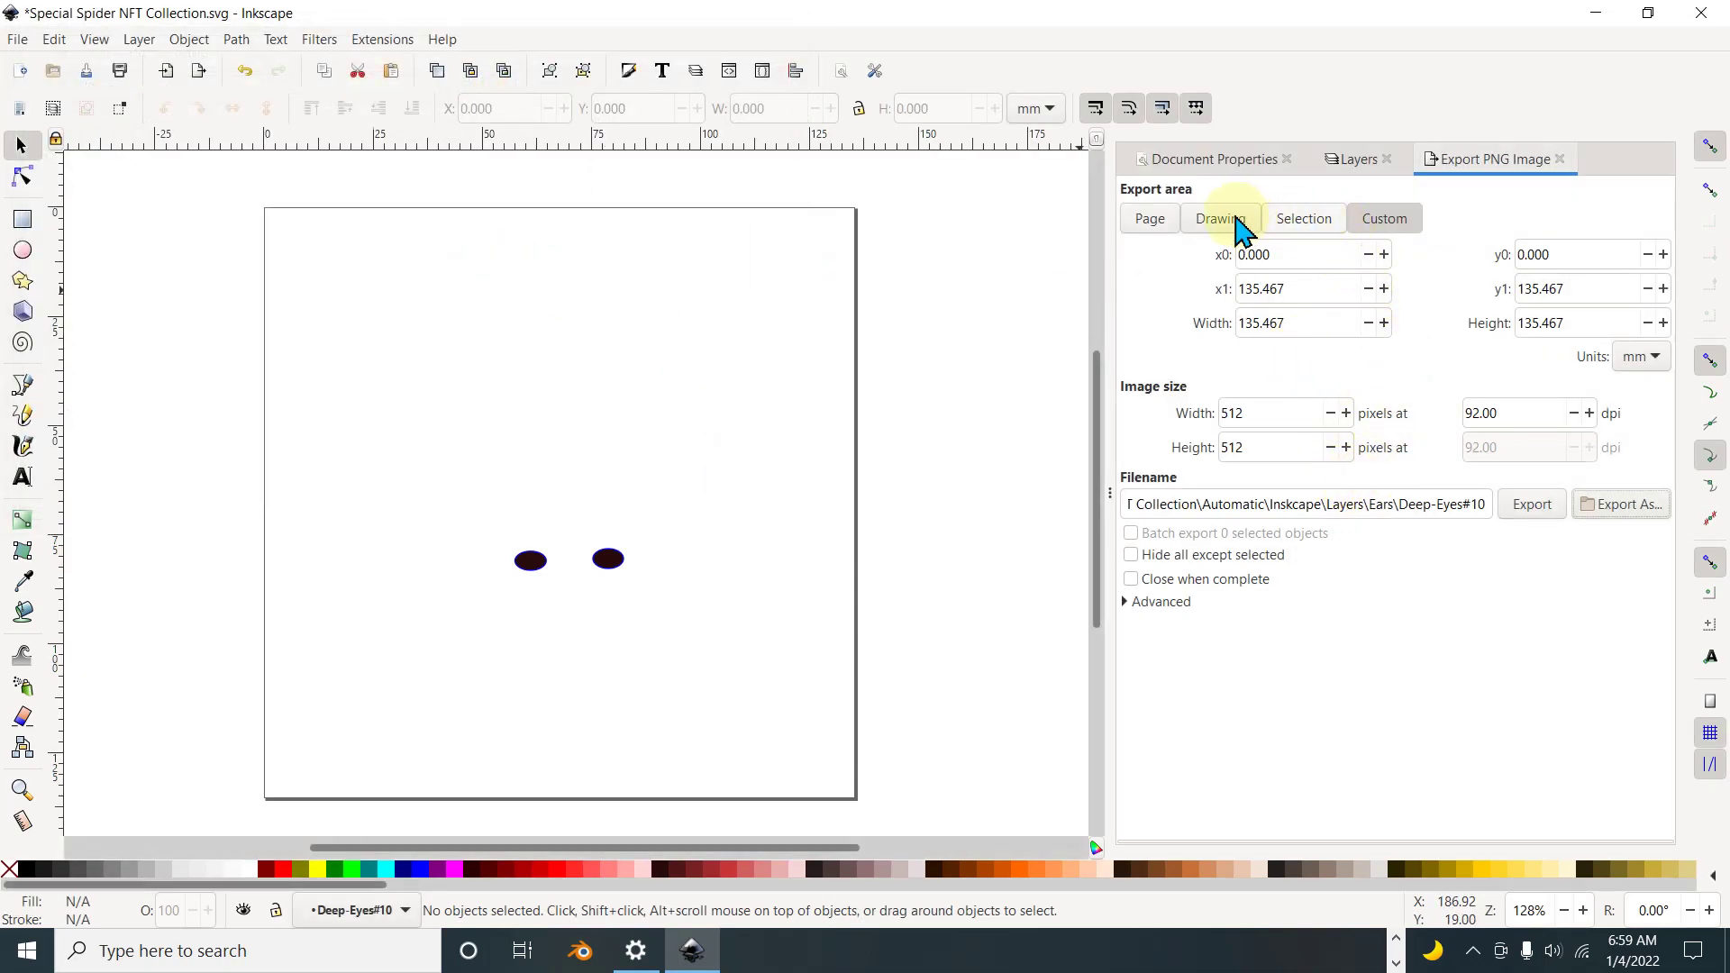
Step: Show Square-Eyes#10, hide Deep-Eyes#10, and copy the Square-Eyes#10 layer name
left_click(1350, 162)
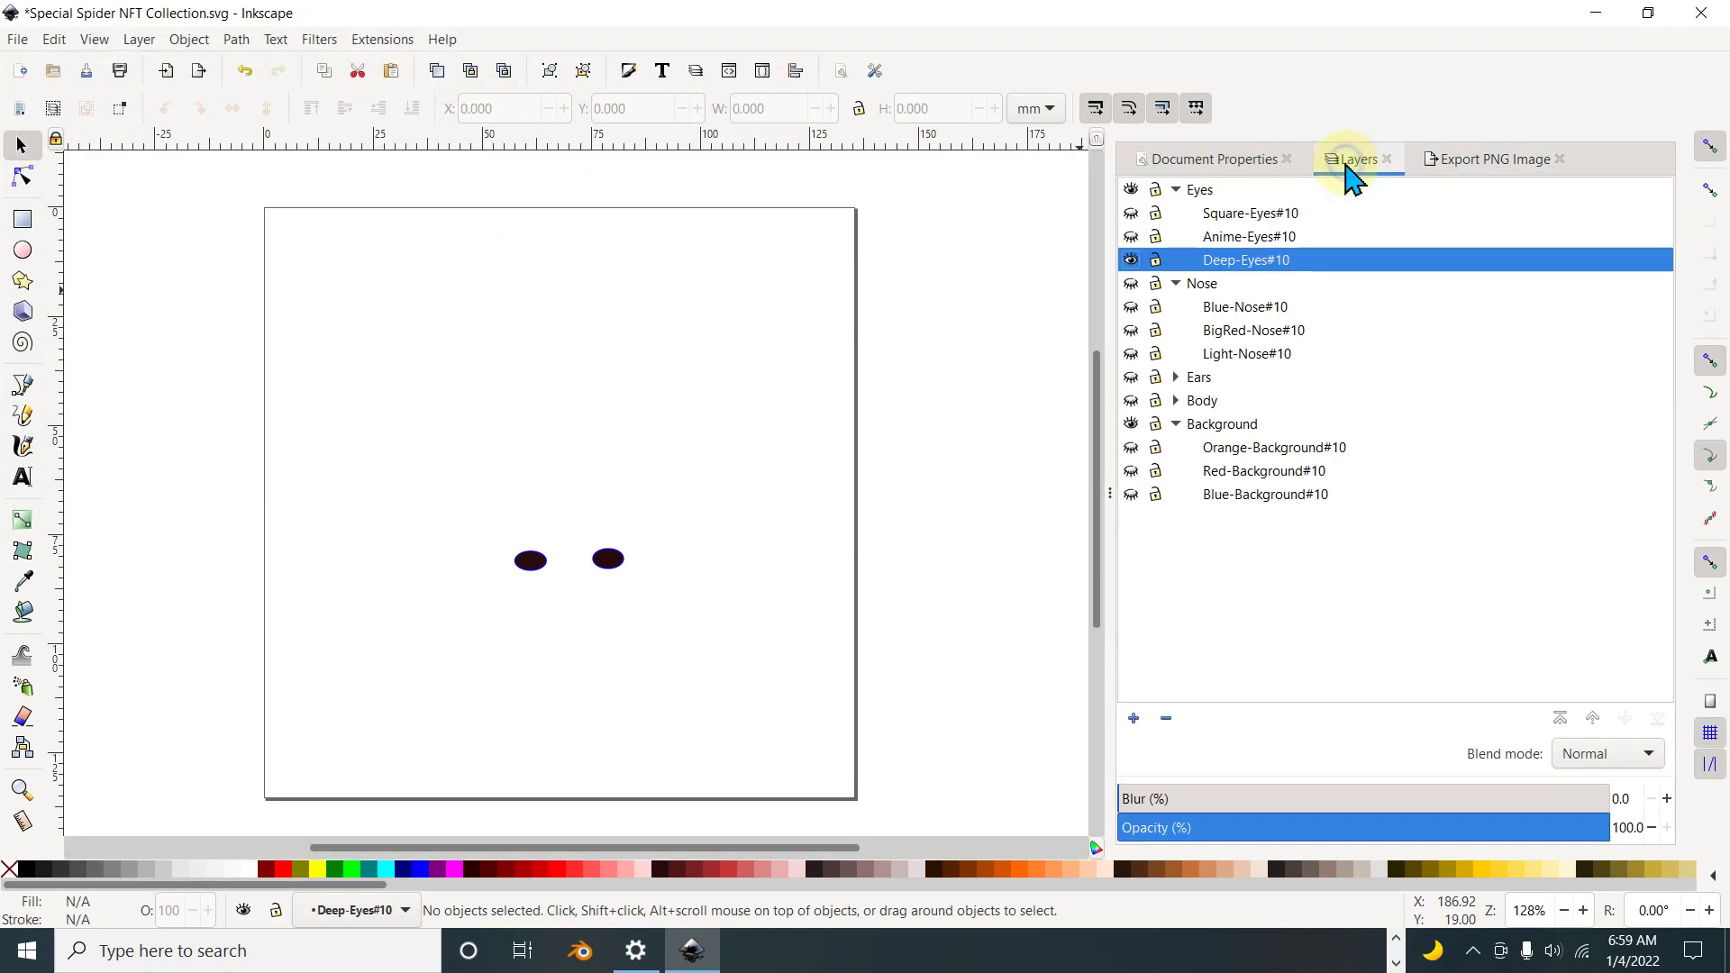
left_click(1131, 214)
left_click(1131, 260)
left_click(1224, 216)
left_click(1224, 216)
key("ctrl+c")
right_click(1247, 215)
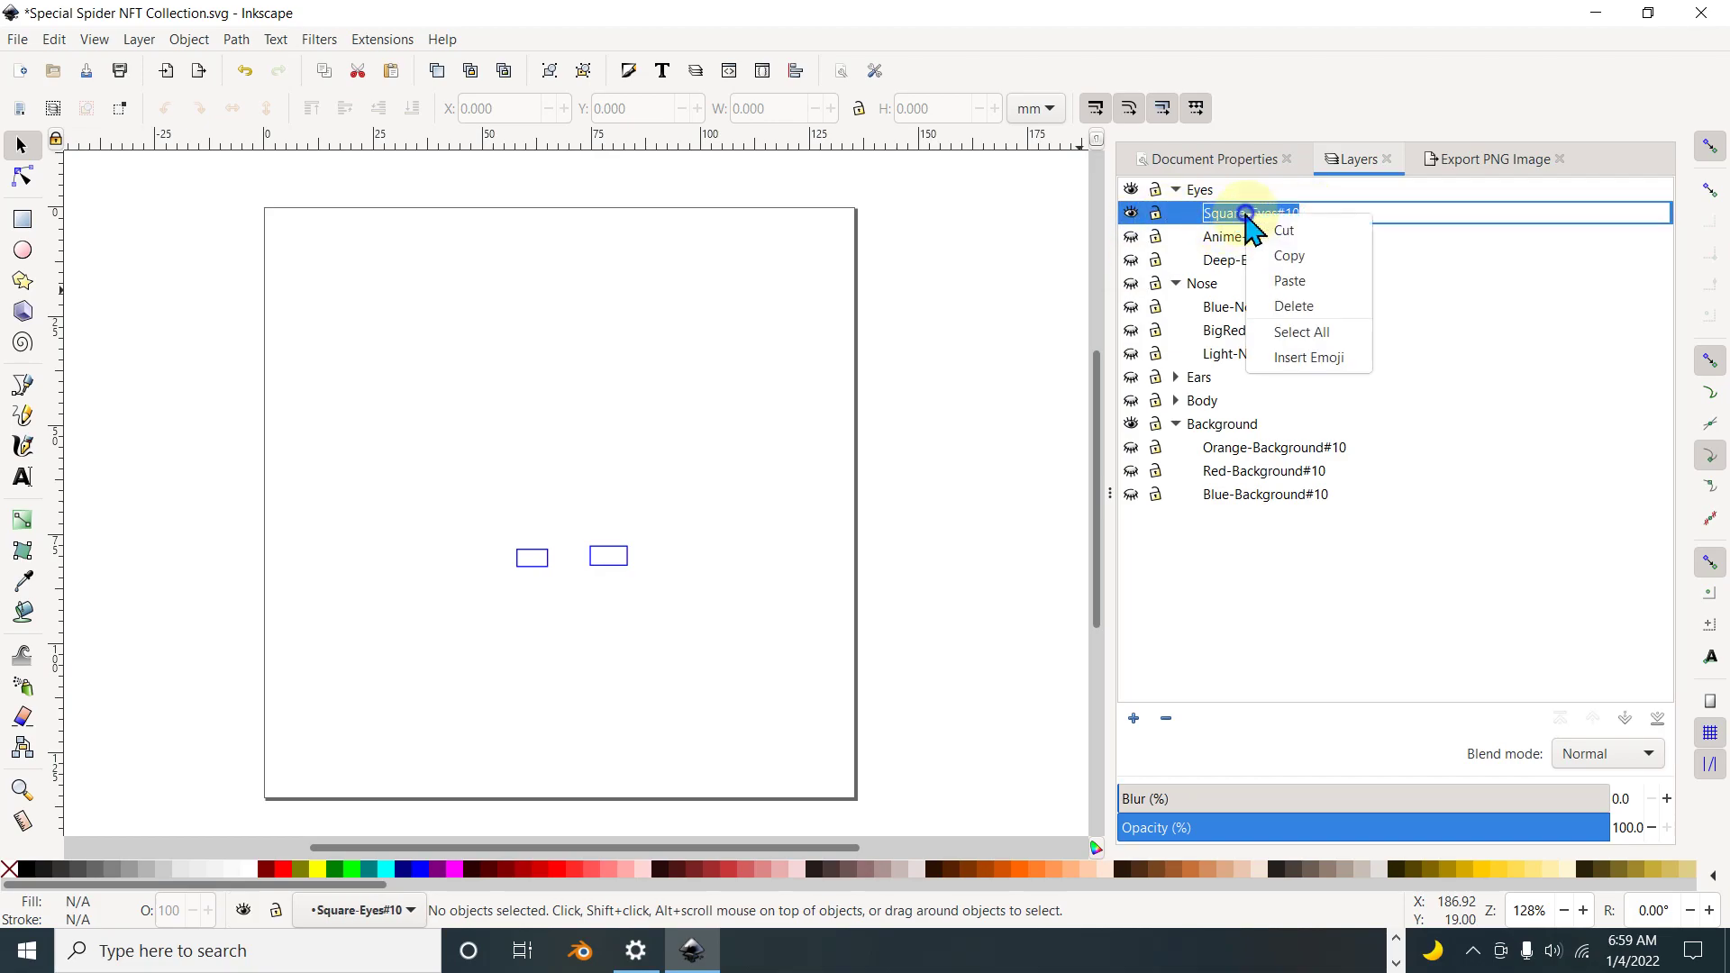
left_click(1297, 258)
Step: Set the export file name to Square-Eyes#10 and export the PNG
left_click(1465, 169)
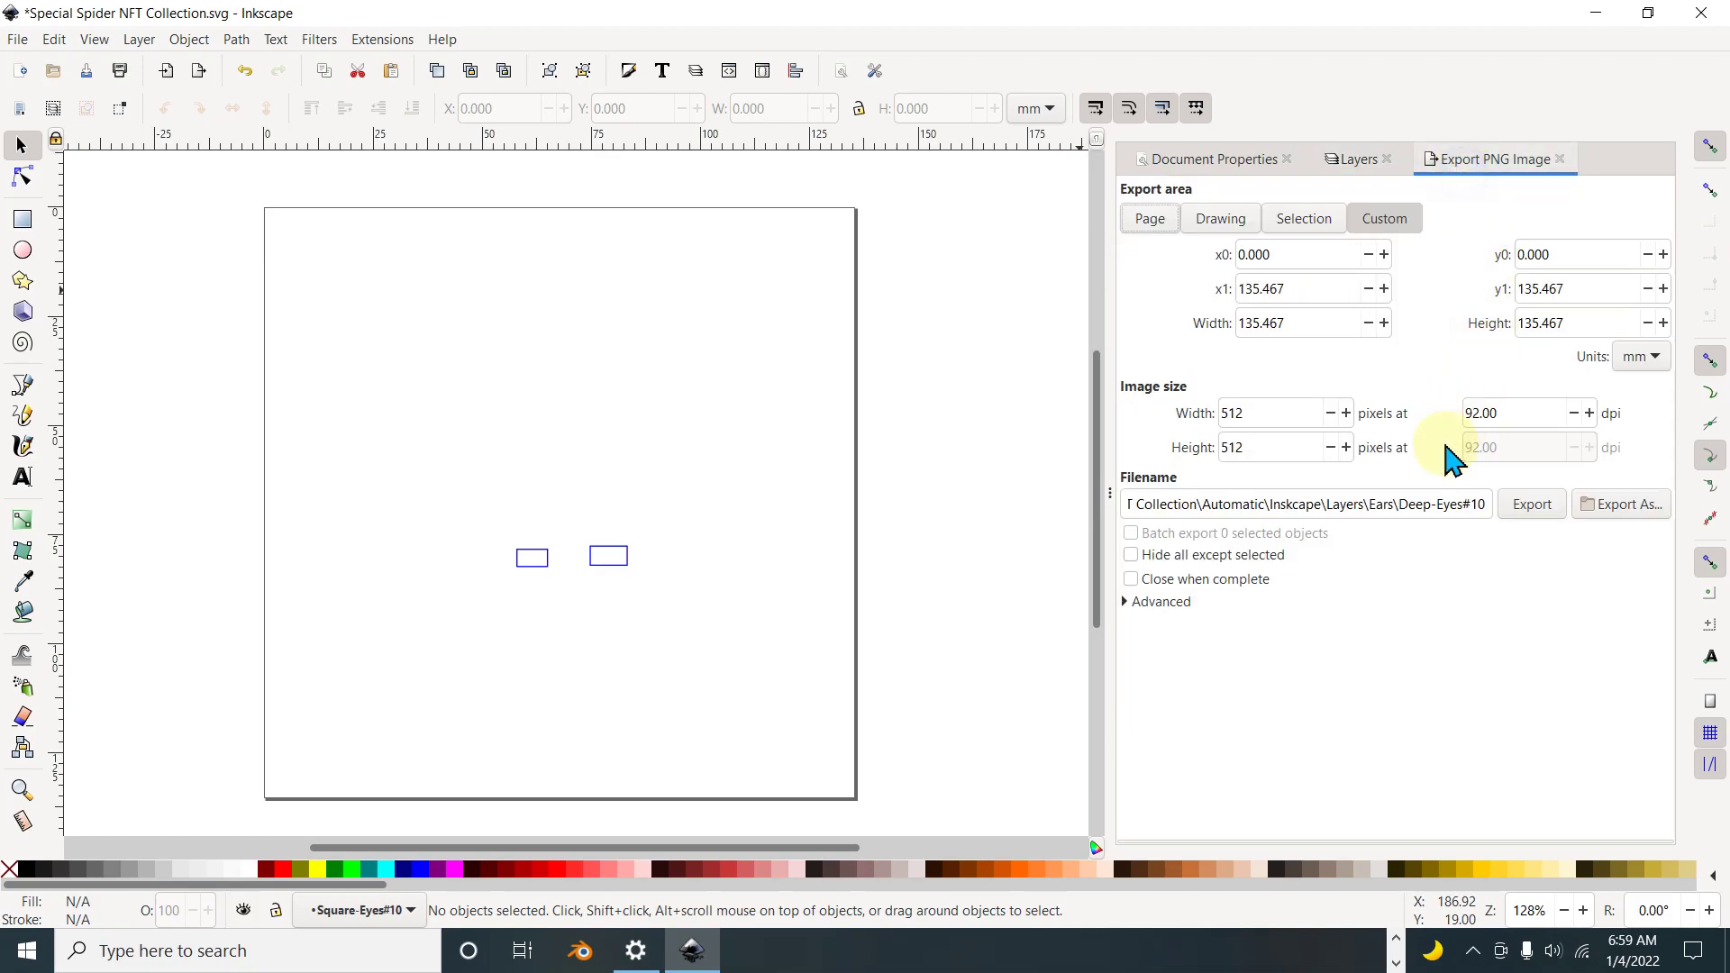
left_click_drag(1394, 504, 1521, 518)
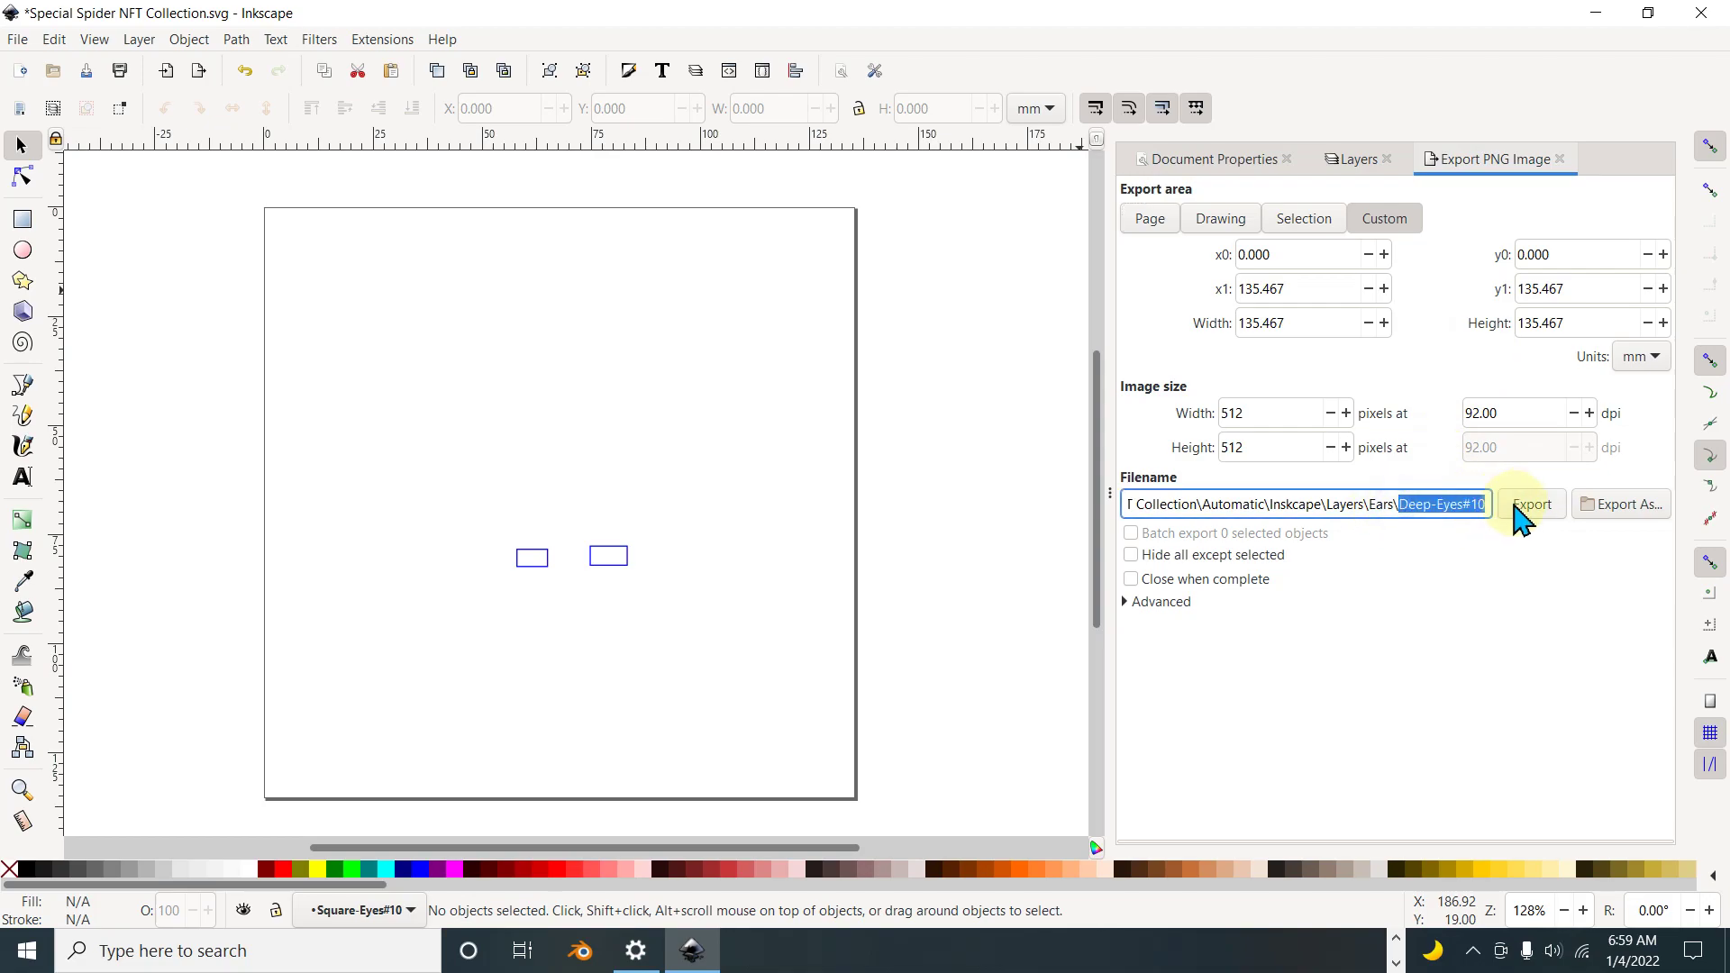
key("ctrl+v")
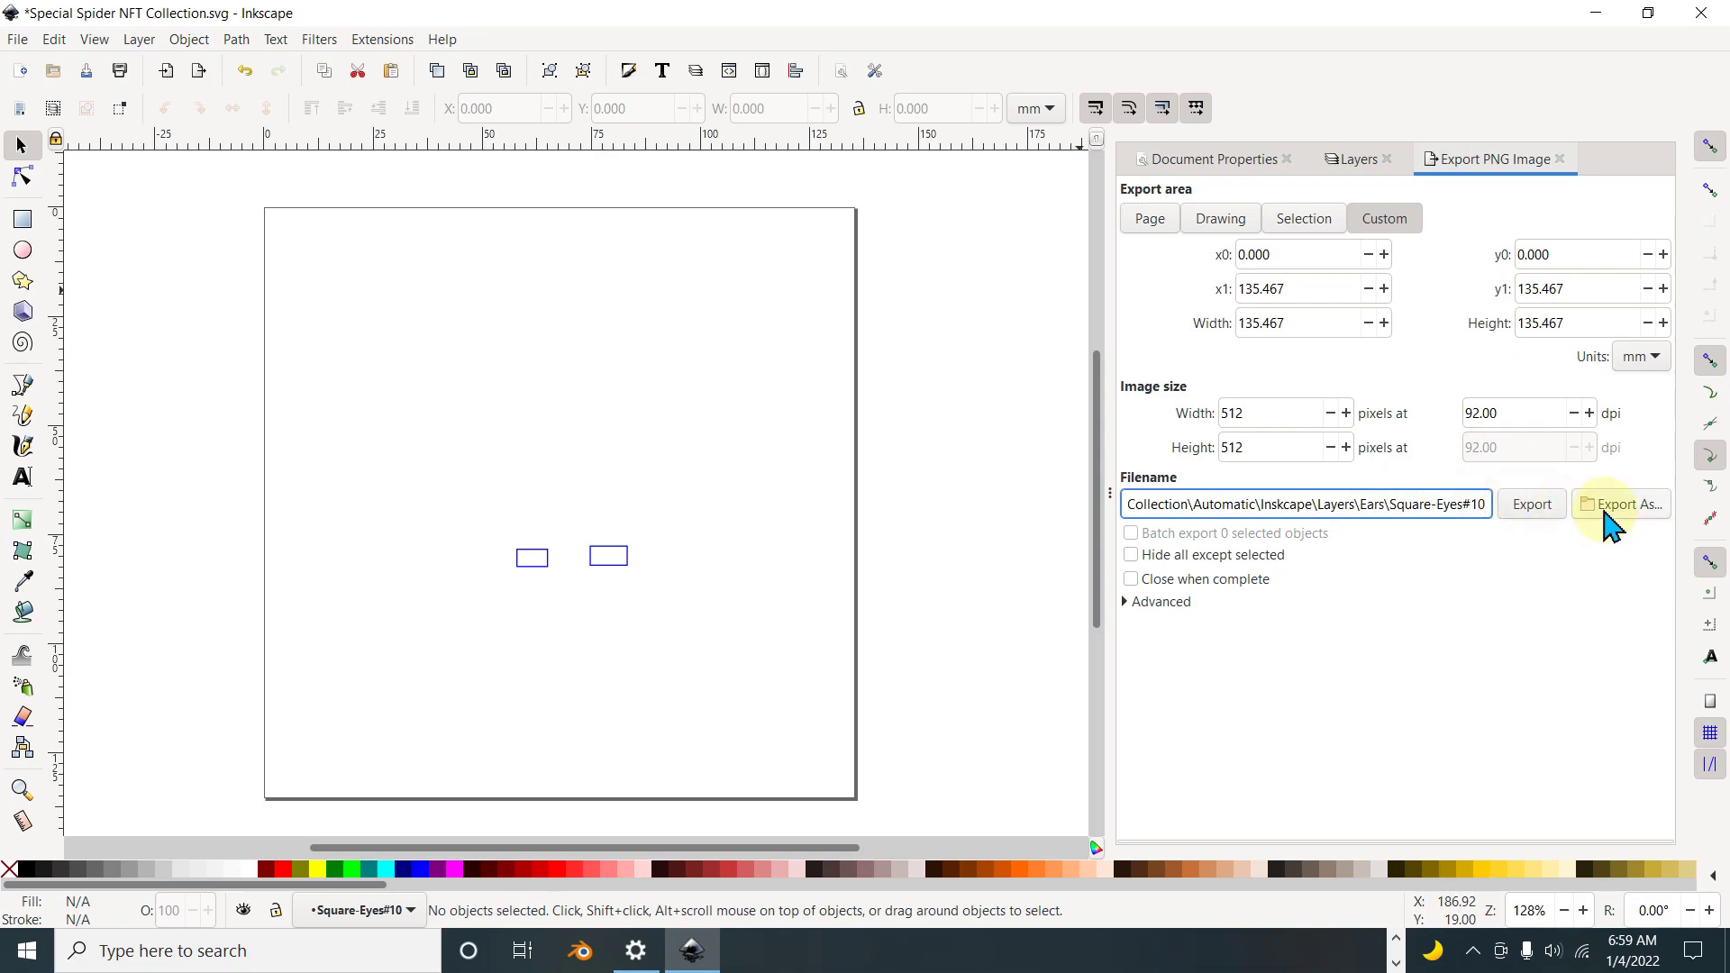
left_click(1550, 507)
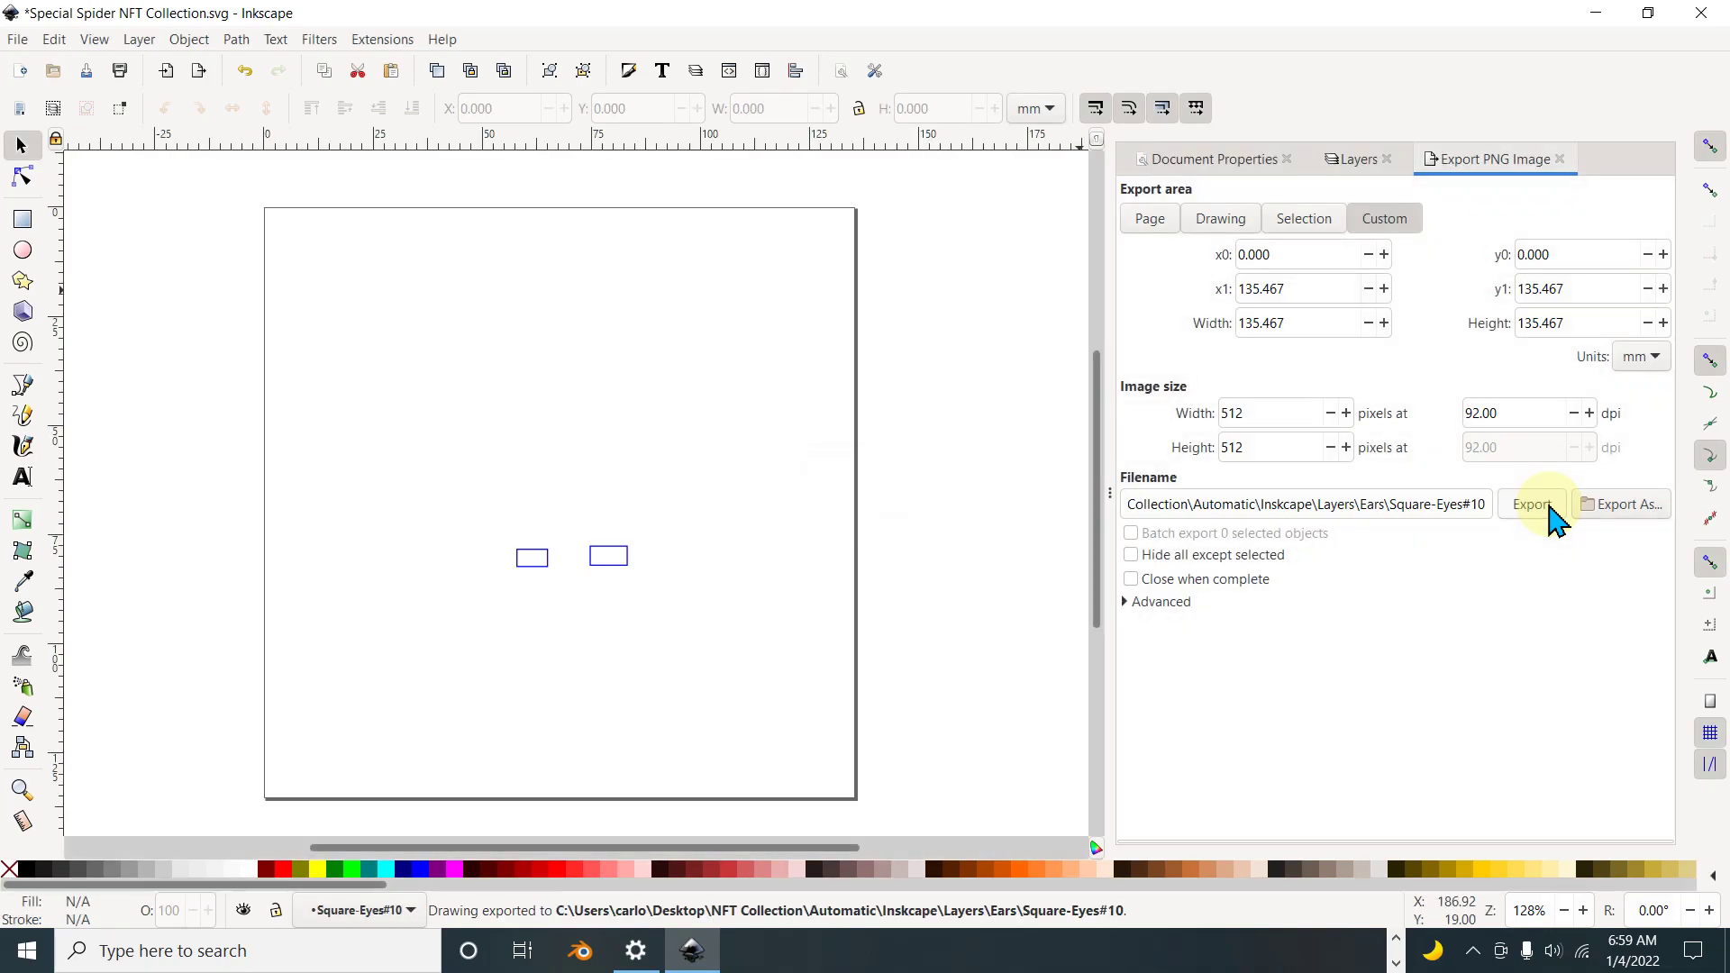
left_click(1349, 162)
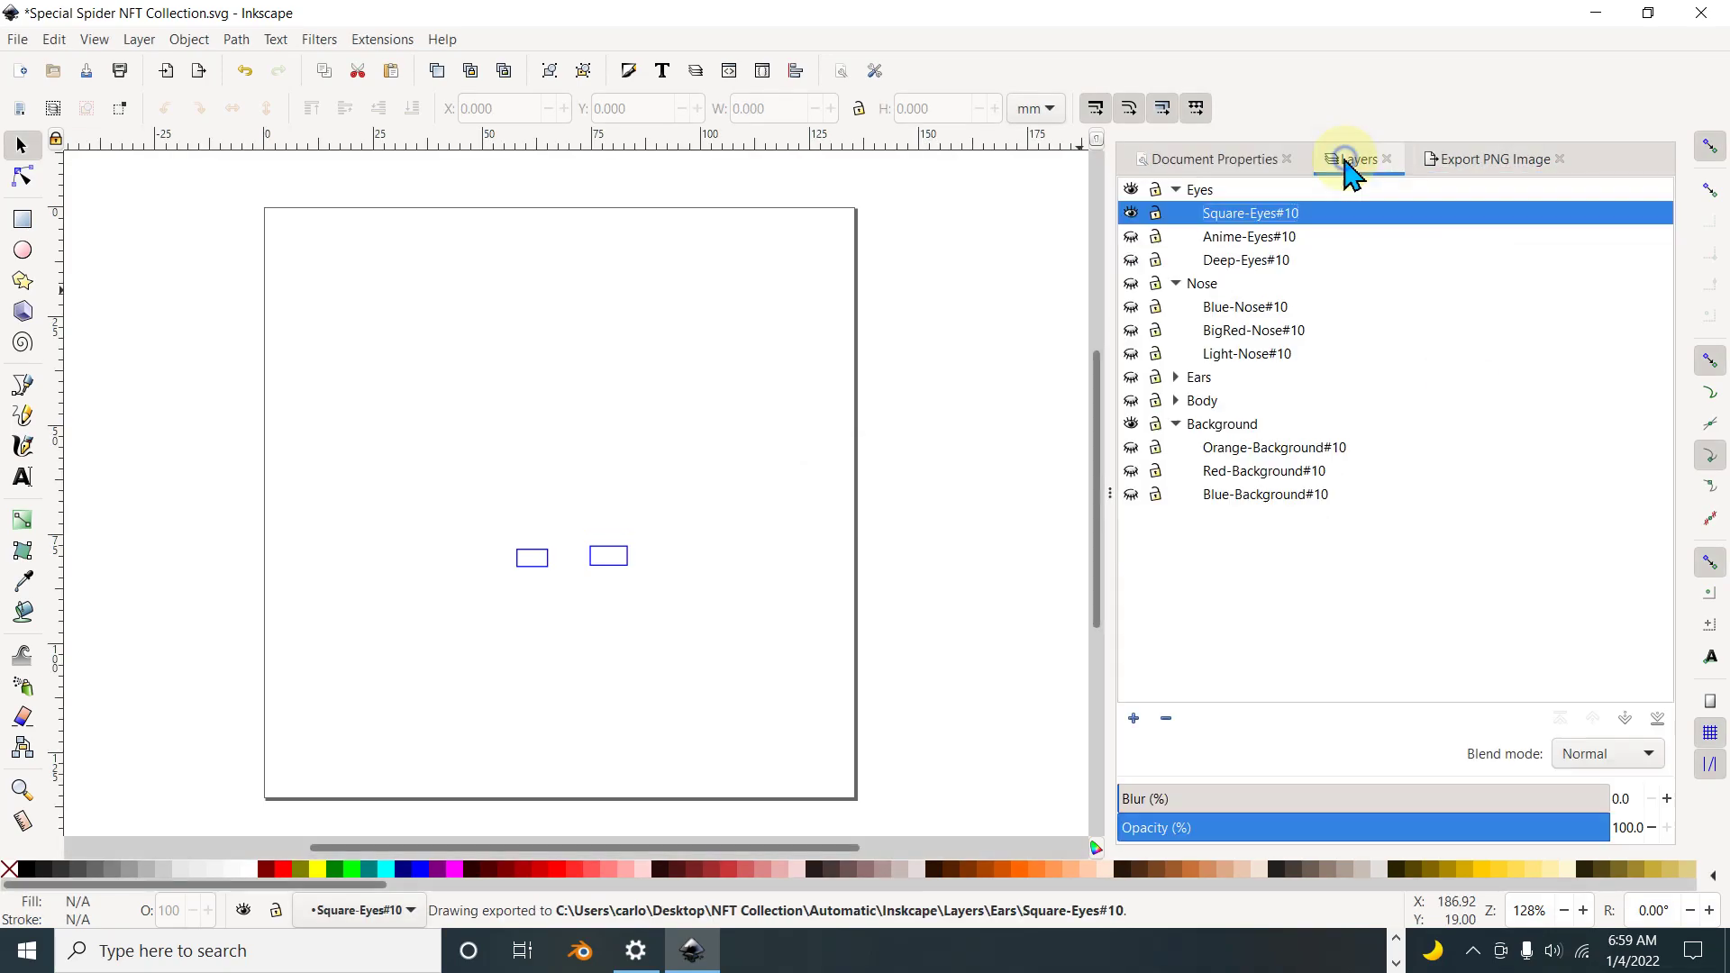
Step: Copy the Anime-Eyes#10 layer name and make that layer visible
left_click(1252, 236)
left_click(1262, 236)
key("ctrl+c")
right_click(1221, 238)
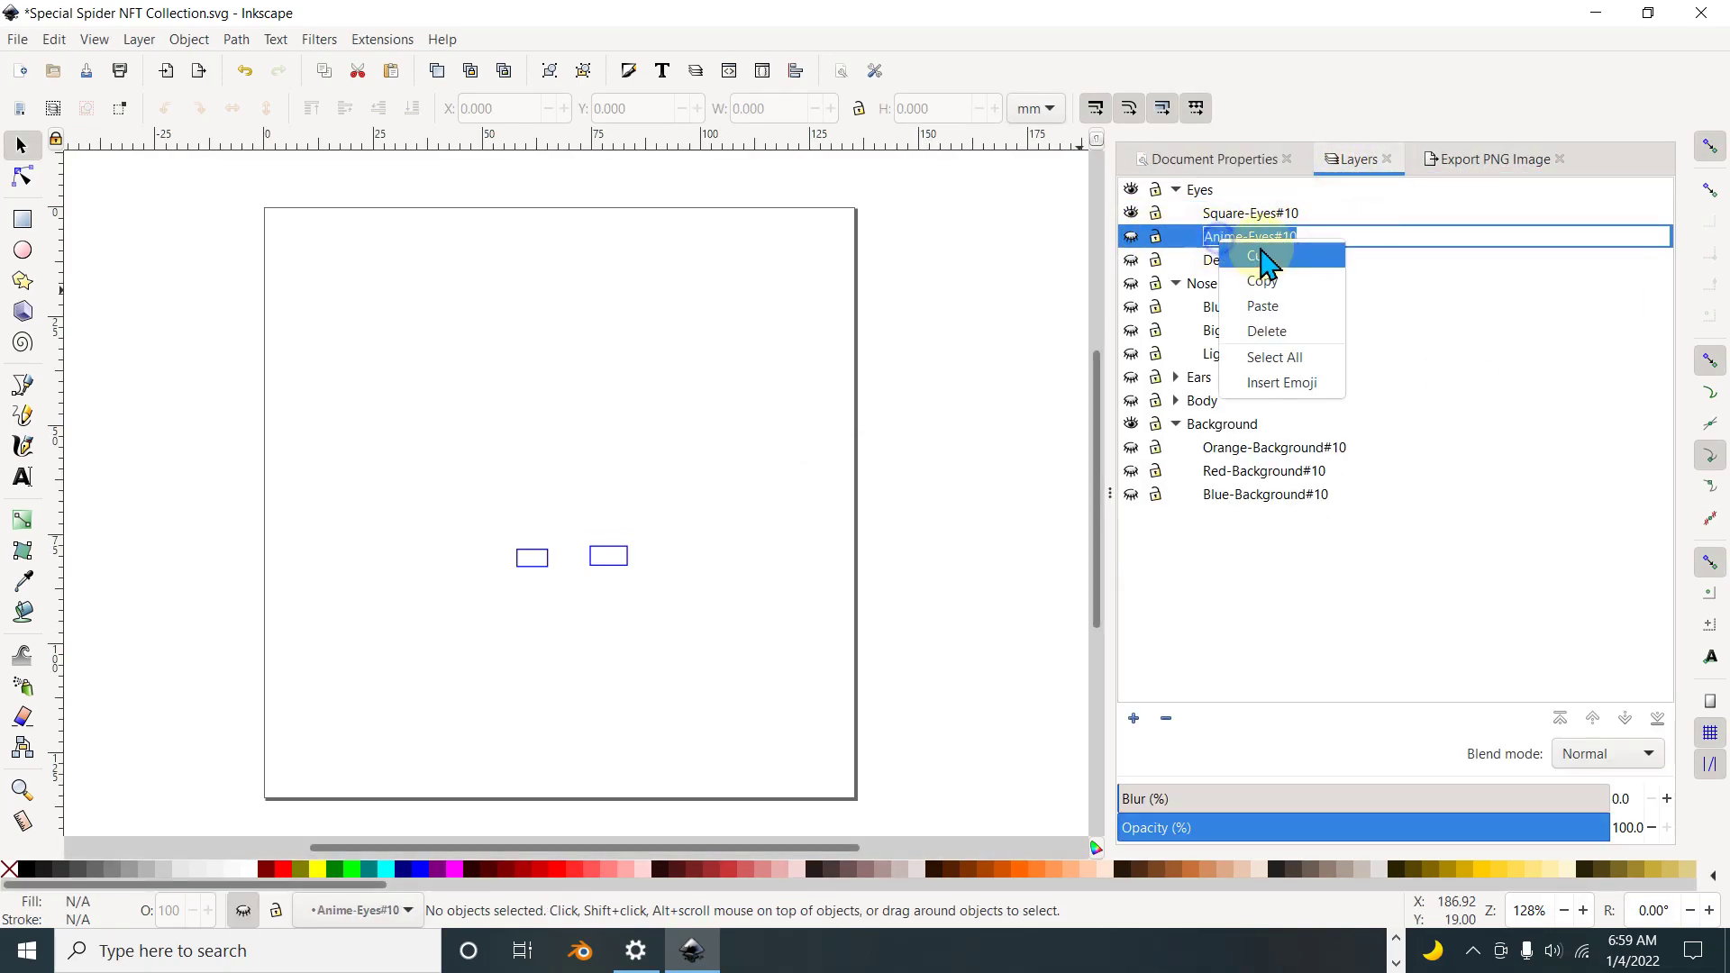
left_click(1267, 281)
left_click(1130, 238)
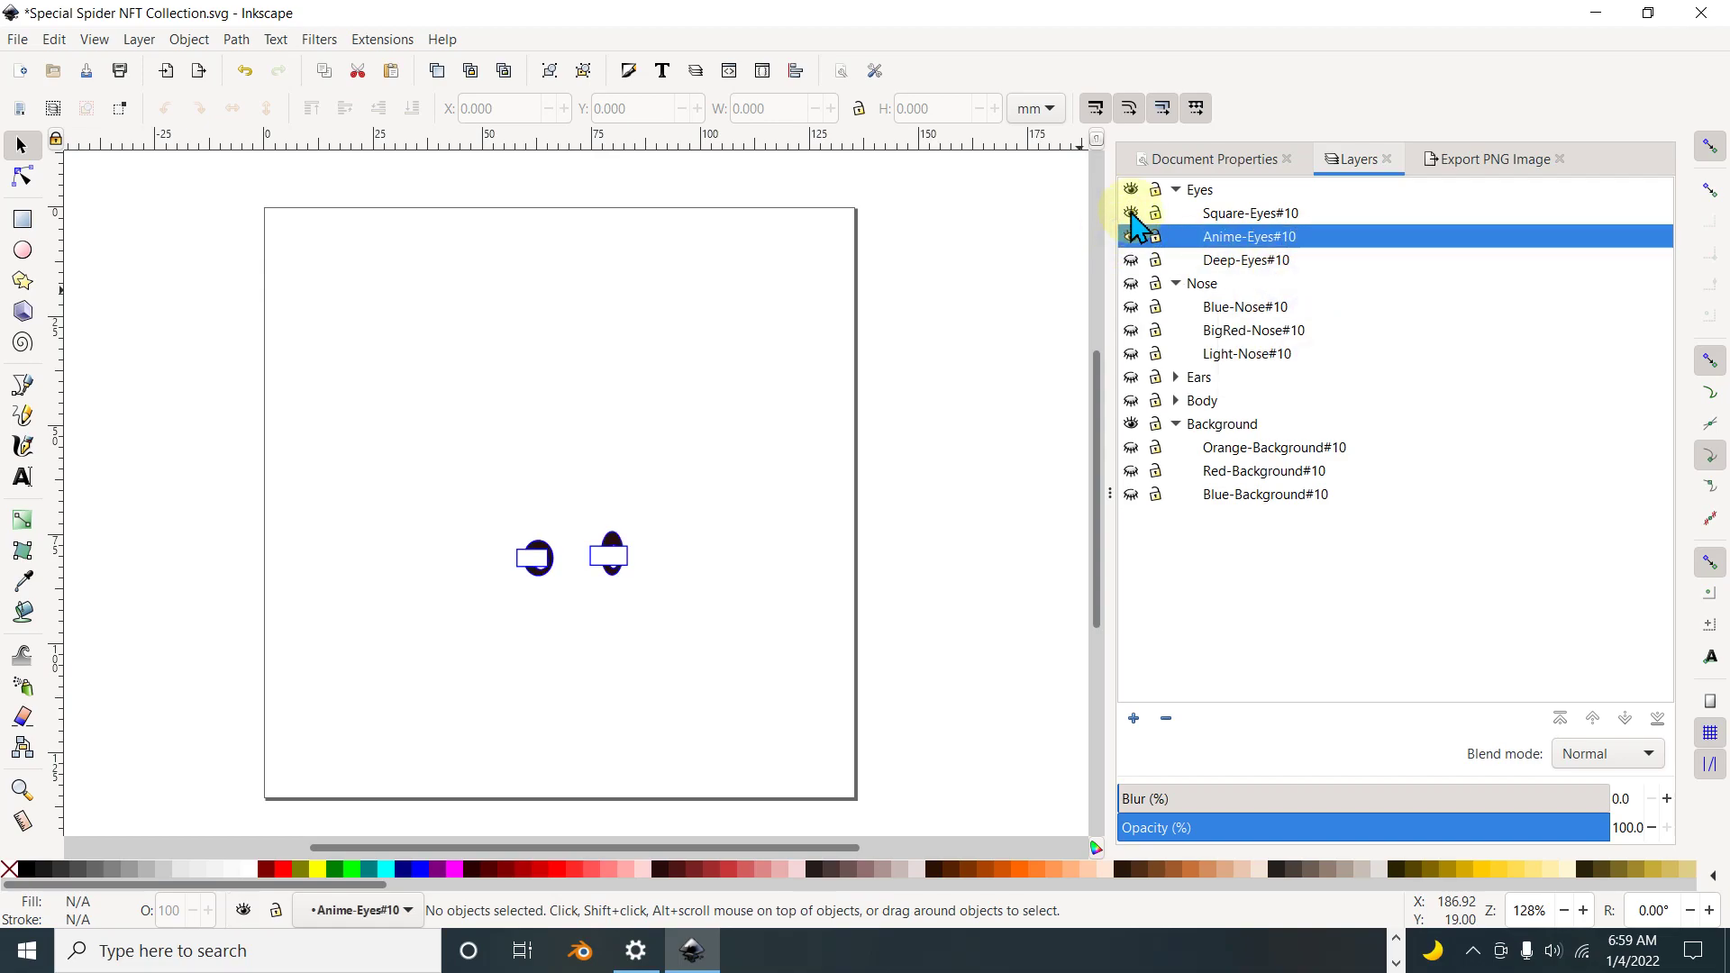
Step: Rename the export file to Anime-Eyes#10 and export it, overwriting the existing file
left_click(1511, 167)
triple_click(1406, 505)
left_click(1449, 506)
mouse_move(1476, 504)
left_mouse_down()
mouse_move(1460, 500)
mouse_move(1500, 520)
left_mouse_up()
left_click(1462, 505)
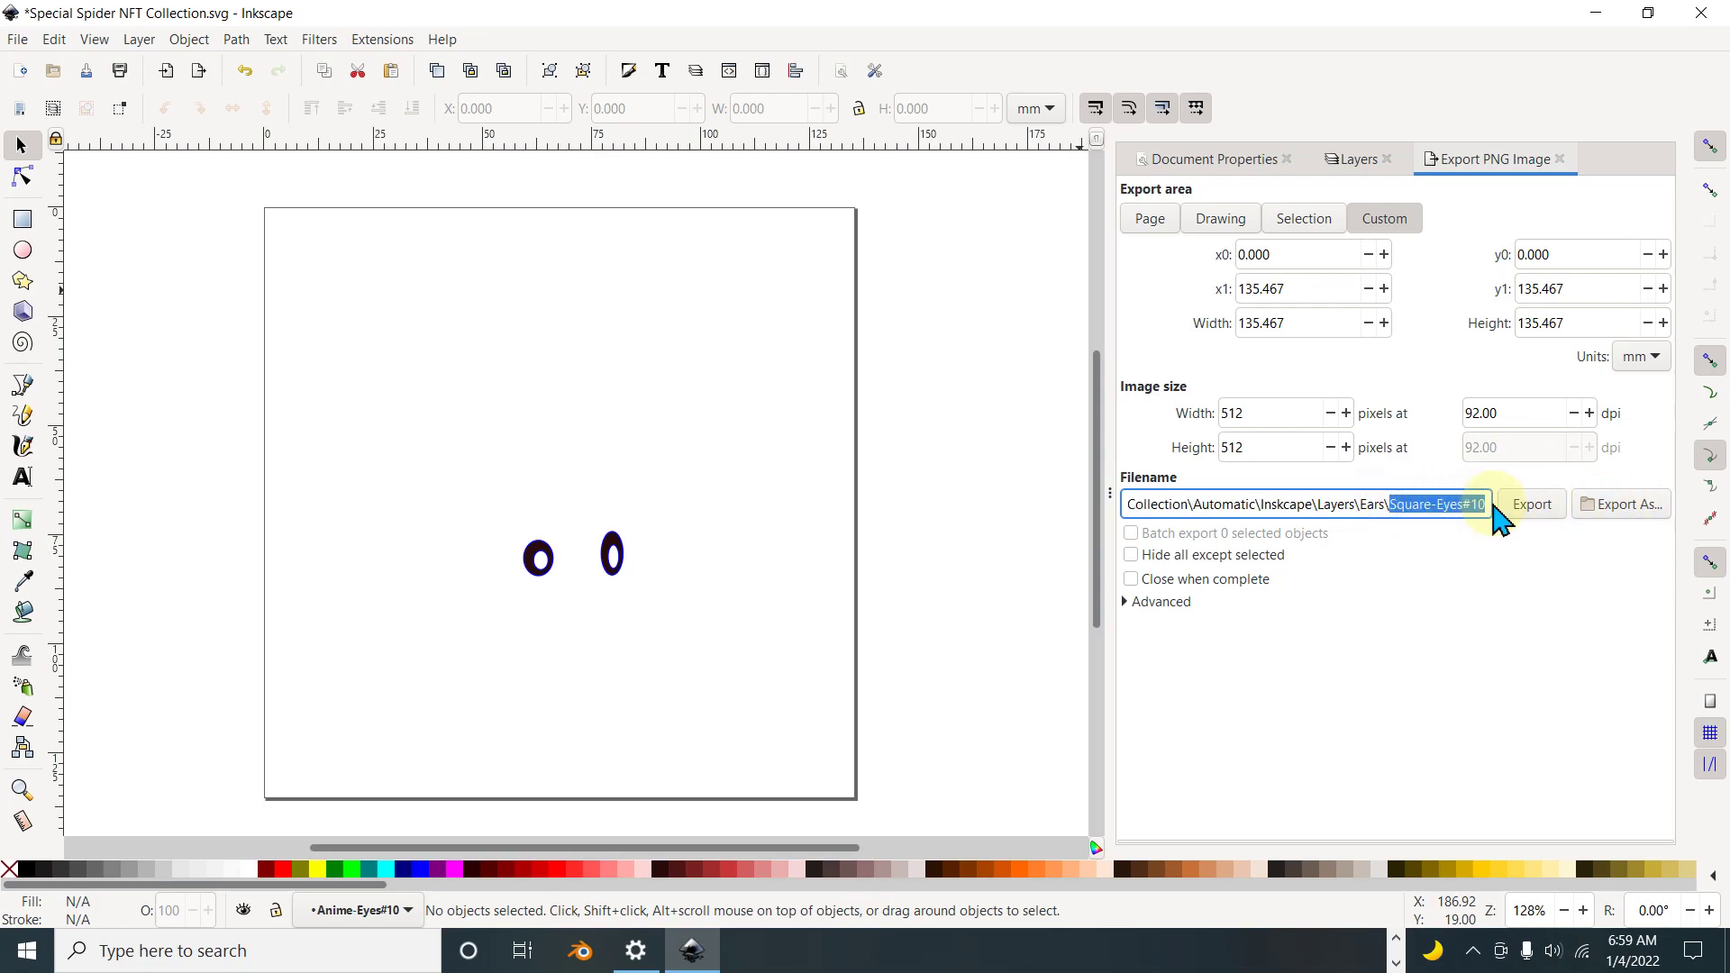
key("ctrl+v")
left_click(1523, 512)
left_click(1037, 587)
left_click(1352, 160)
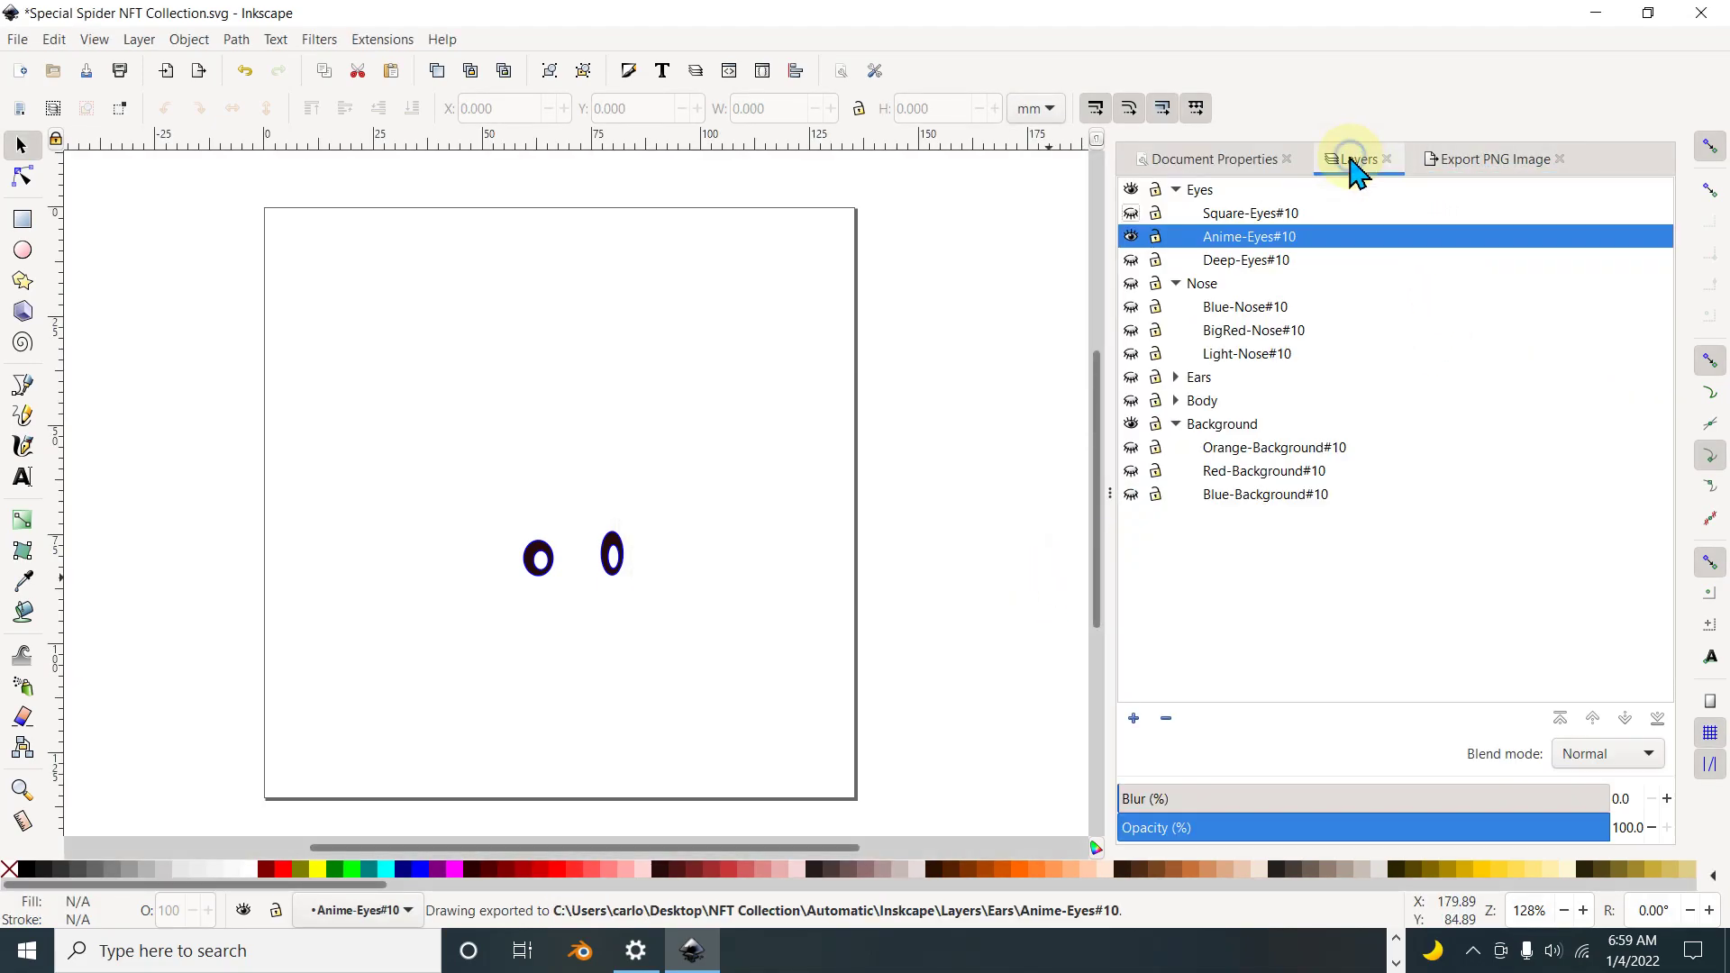
Step: Hide Anime-Eyes#10 and change the export file name to Deep-Eyes#10
left_click(1131, 237)
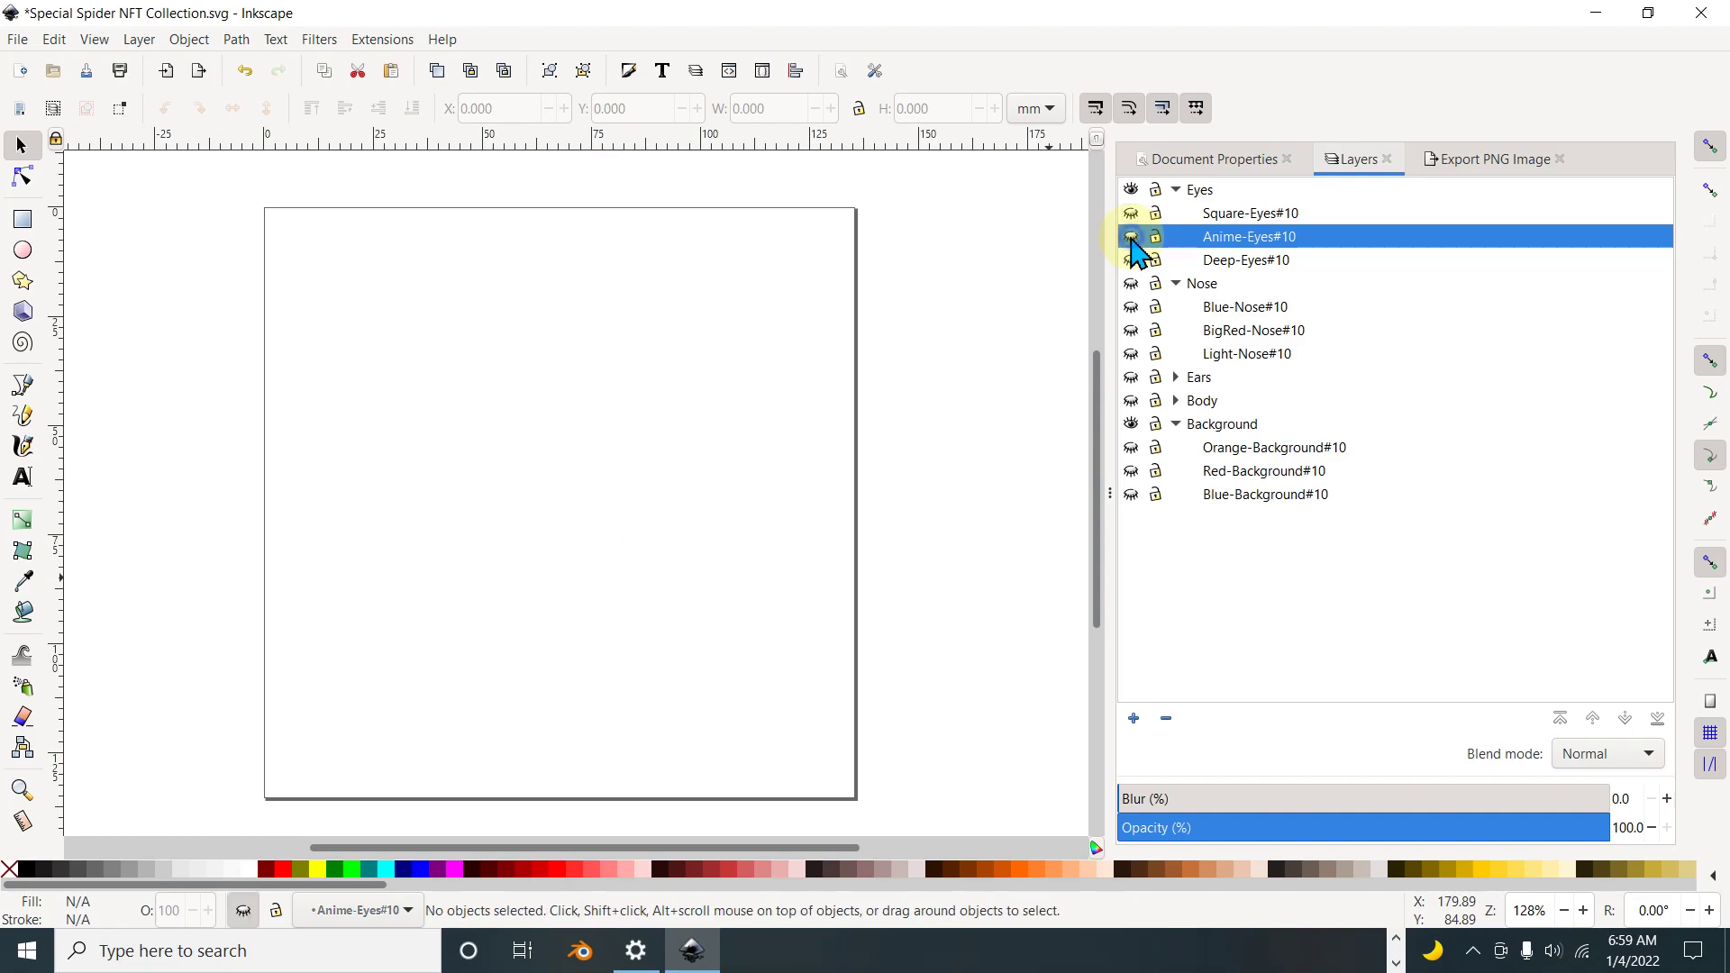
double_click(1229, 260)
right_click(1266, 260)
left_click(1317, 298)
left_click(1487, 159)
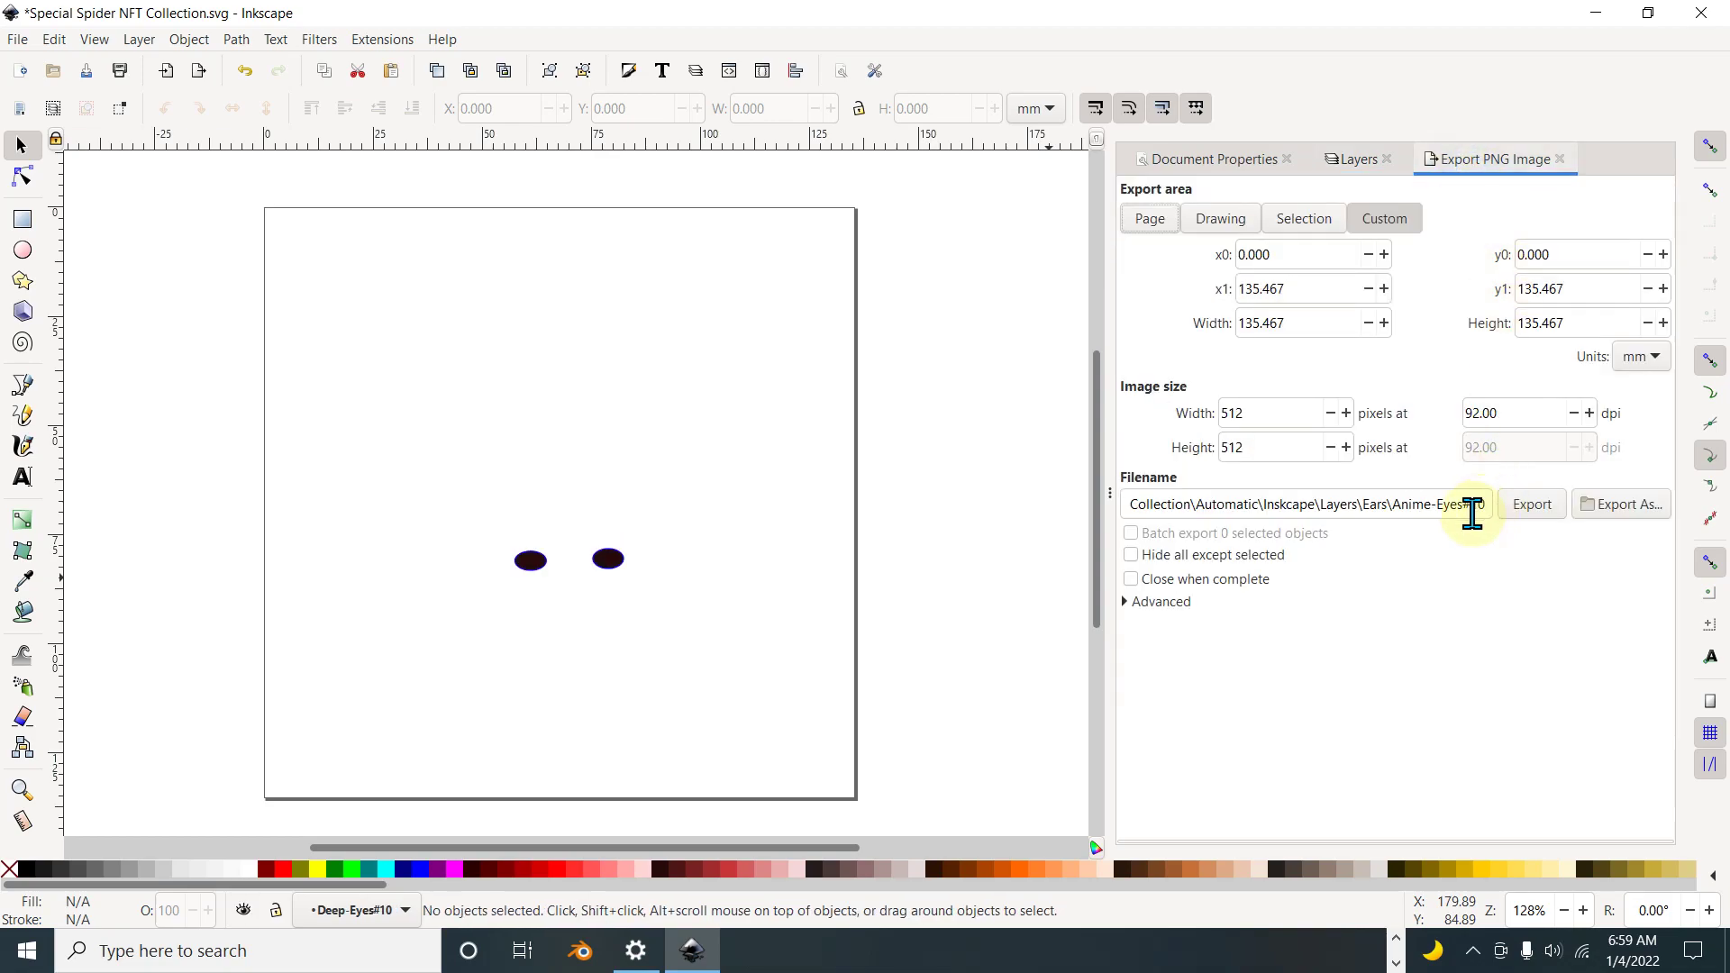
left_click_drag(1400, 502, 1519, 518)
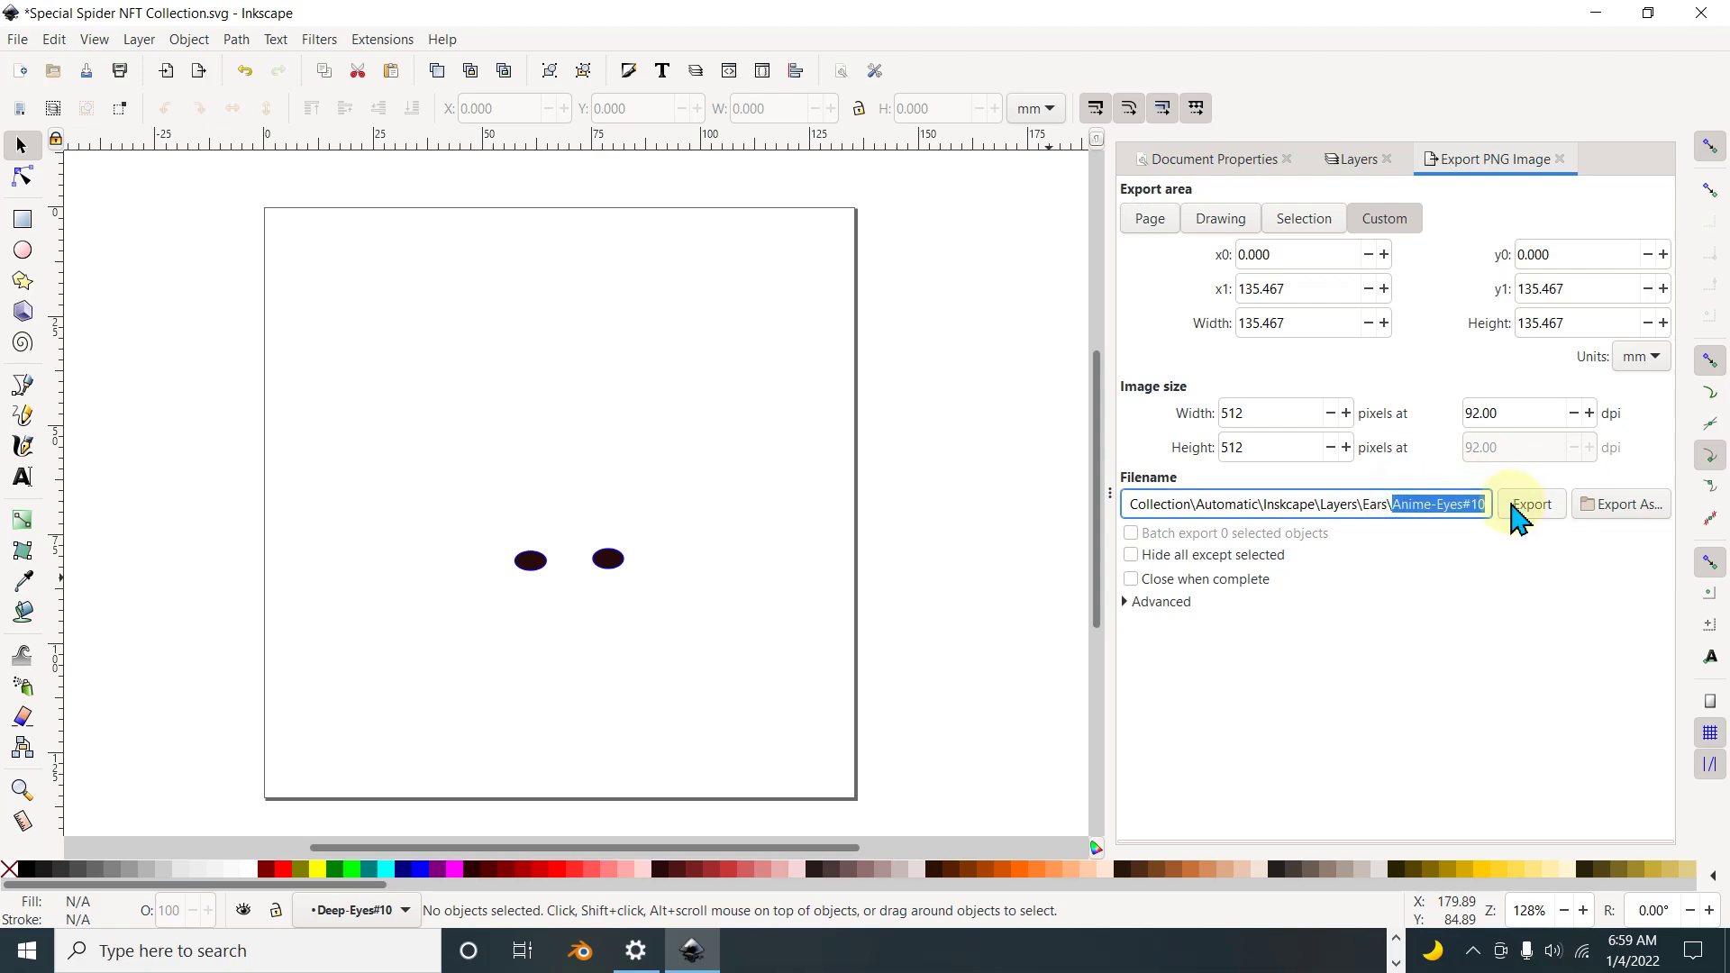
key("ctrl+v")
Step: Save Deep-Eyes#10 as PNG into the Layers > Eyes folder via Export As
left_click(1591, 507)
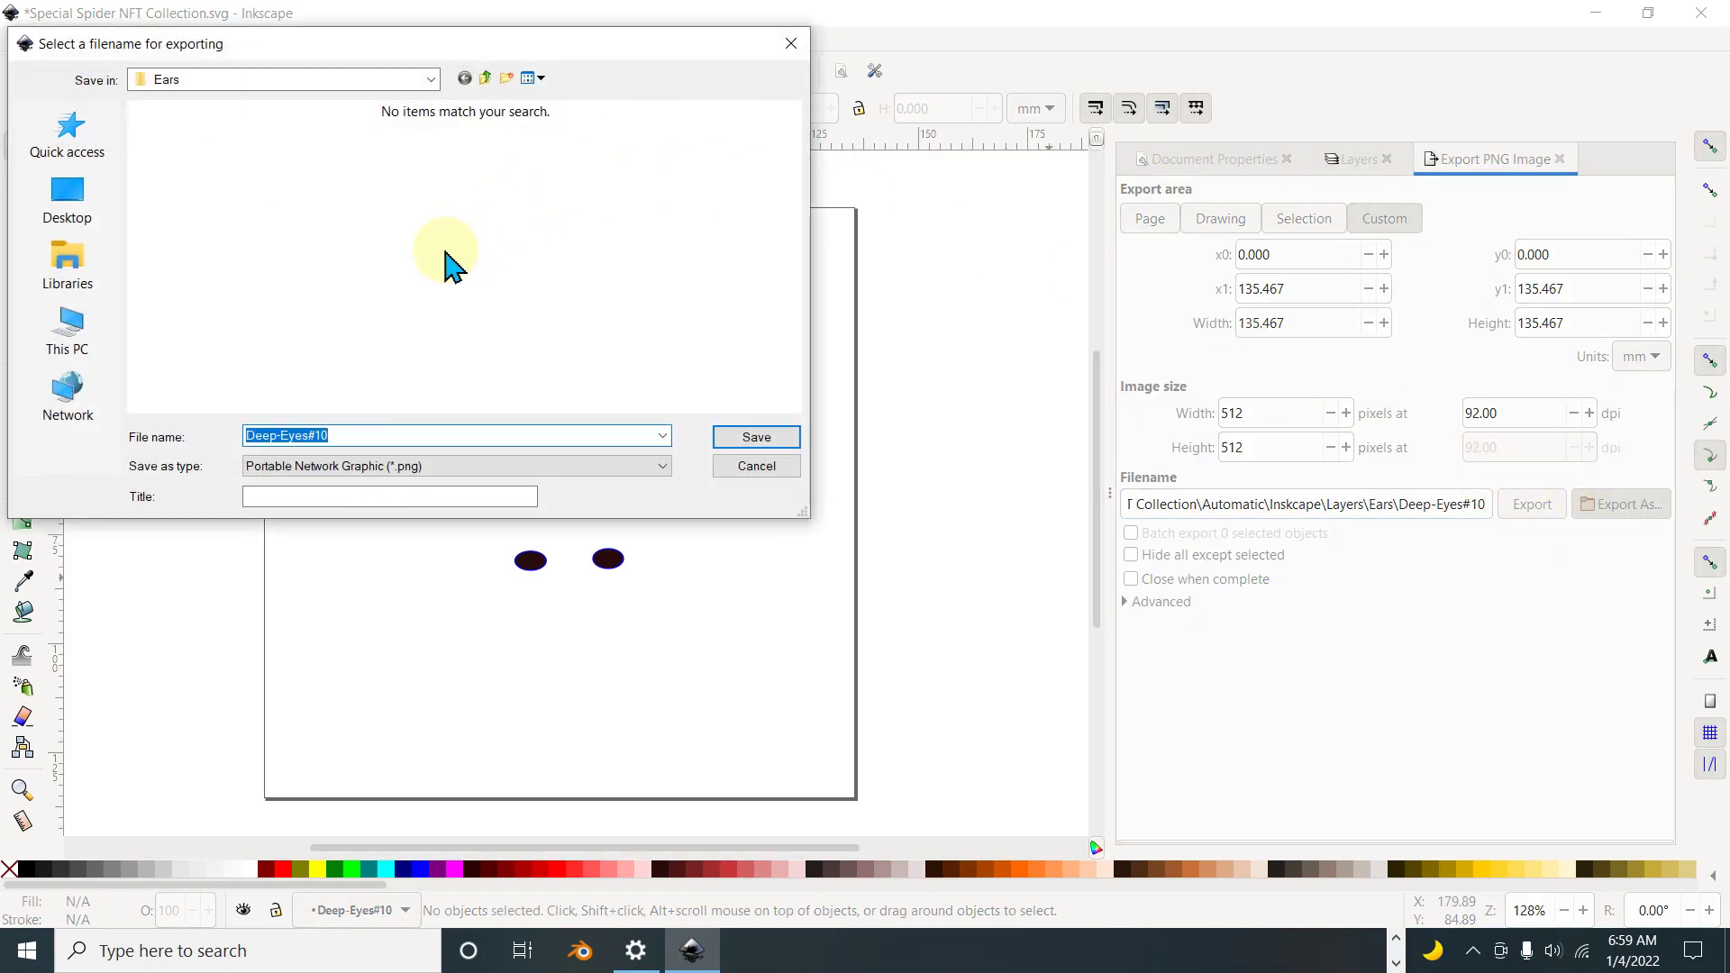
left_click(441, 466)
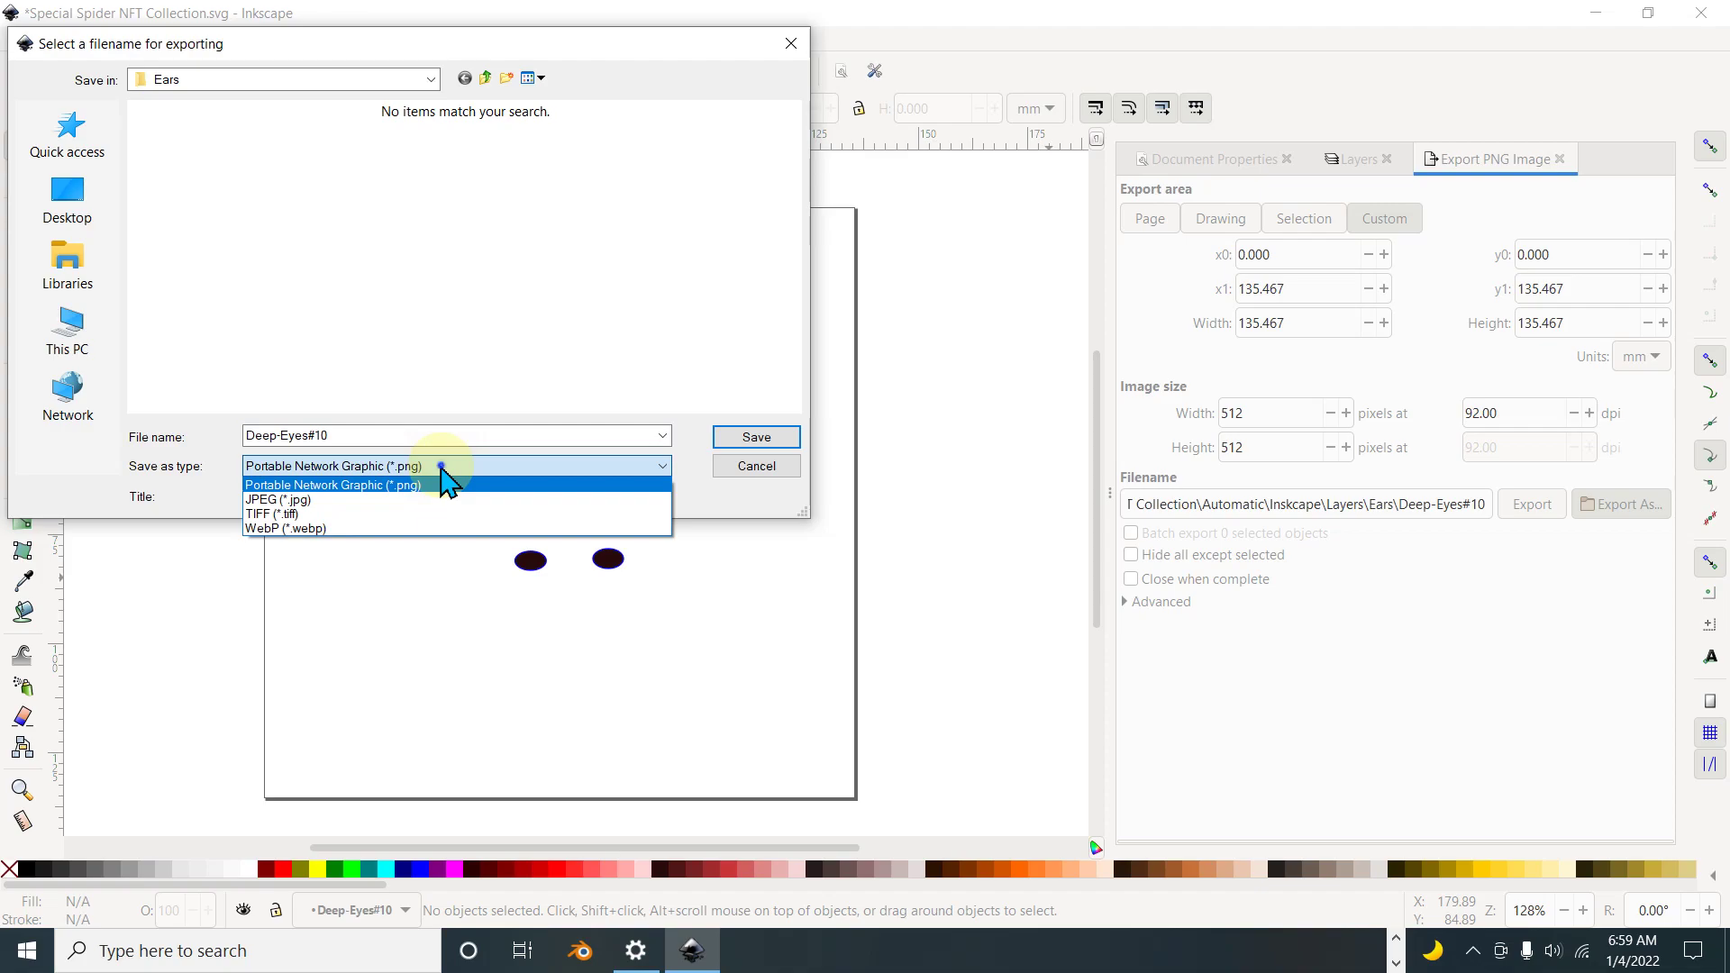
left_click(442, 478)
left_click(416, 81)
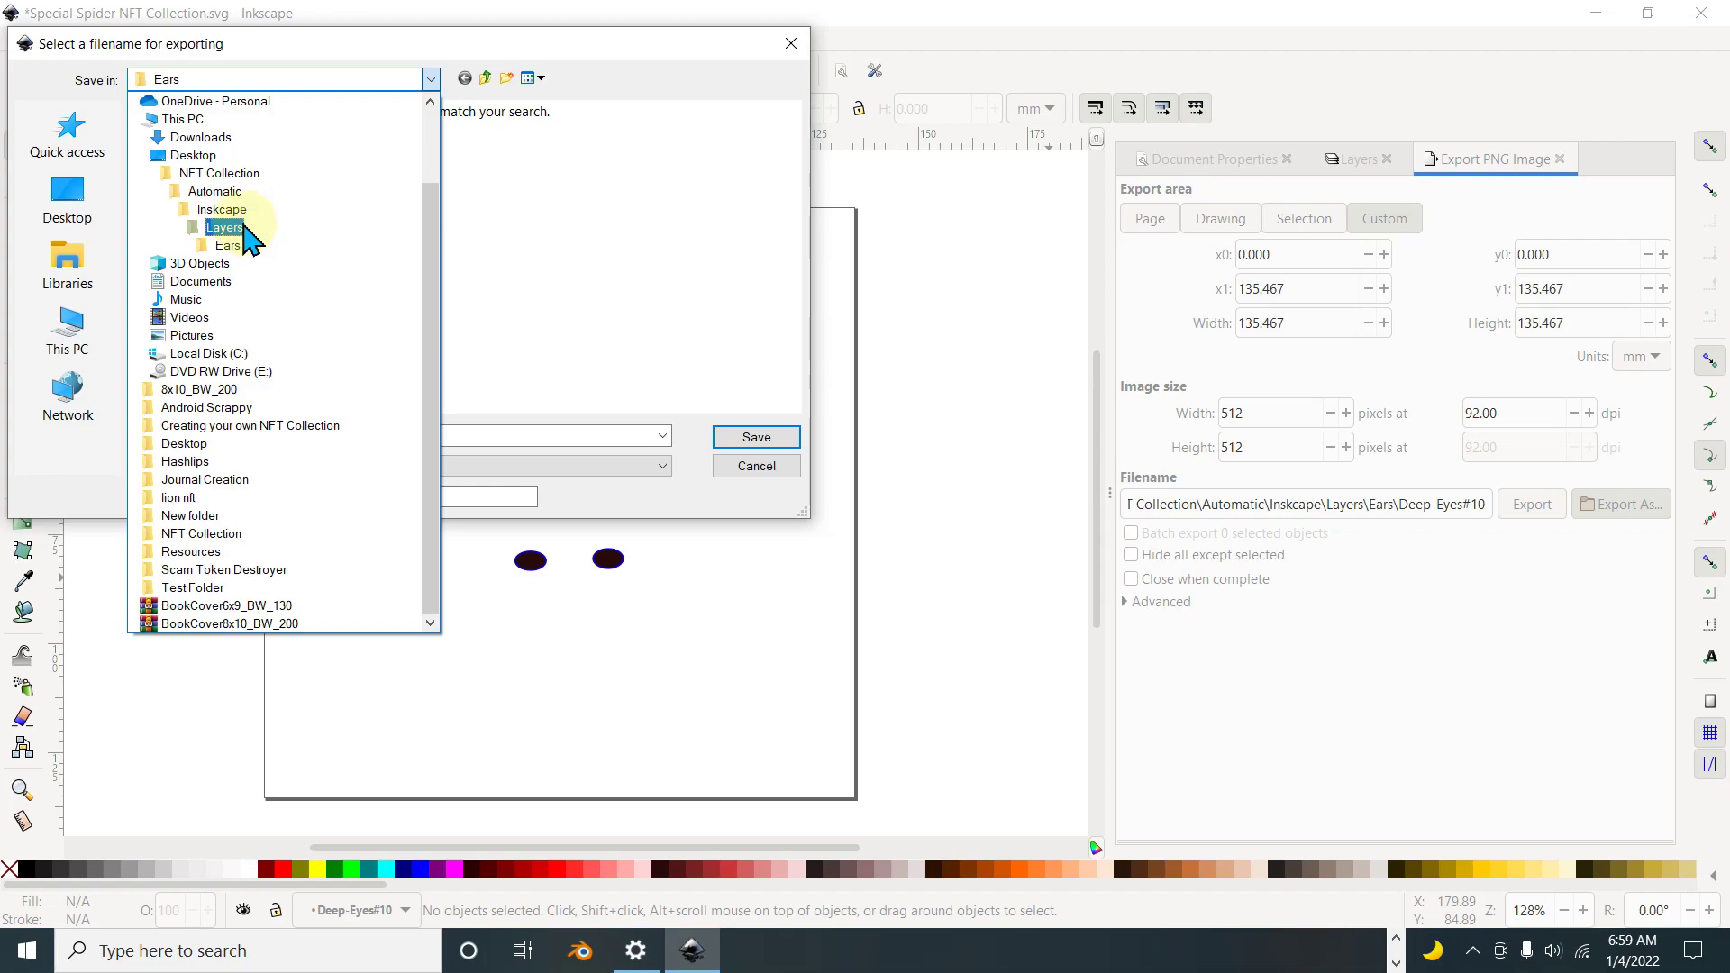
left_click(225, 236)
double_click(193, 181)
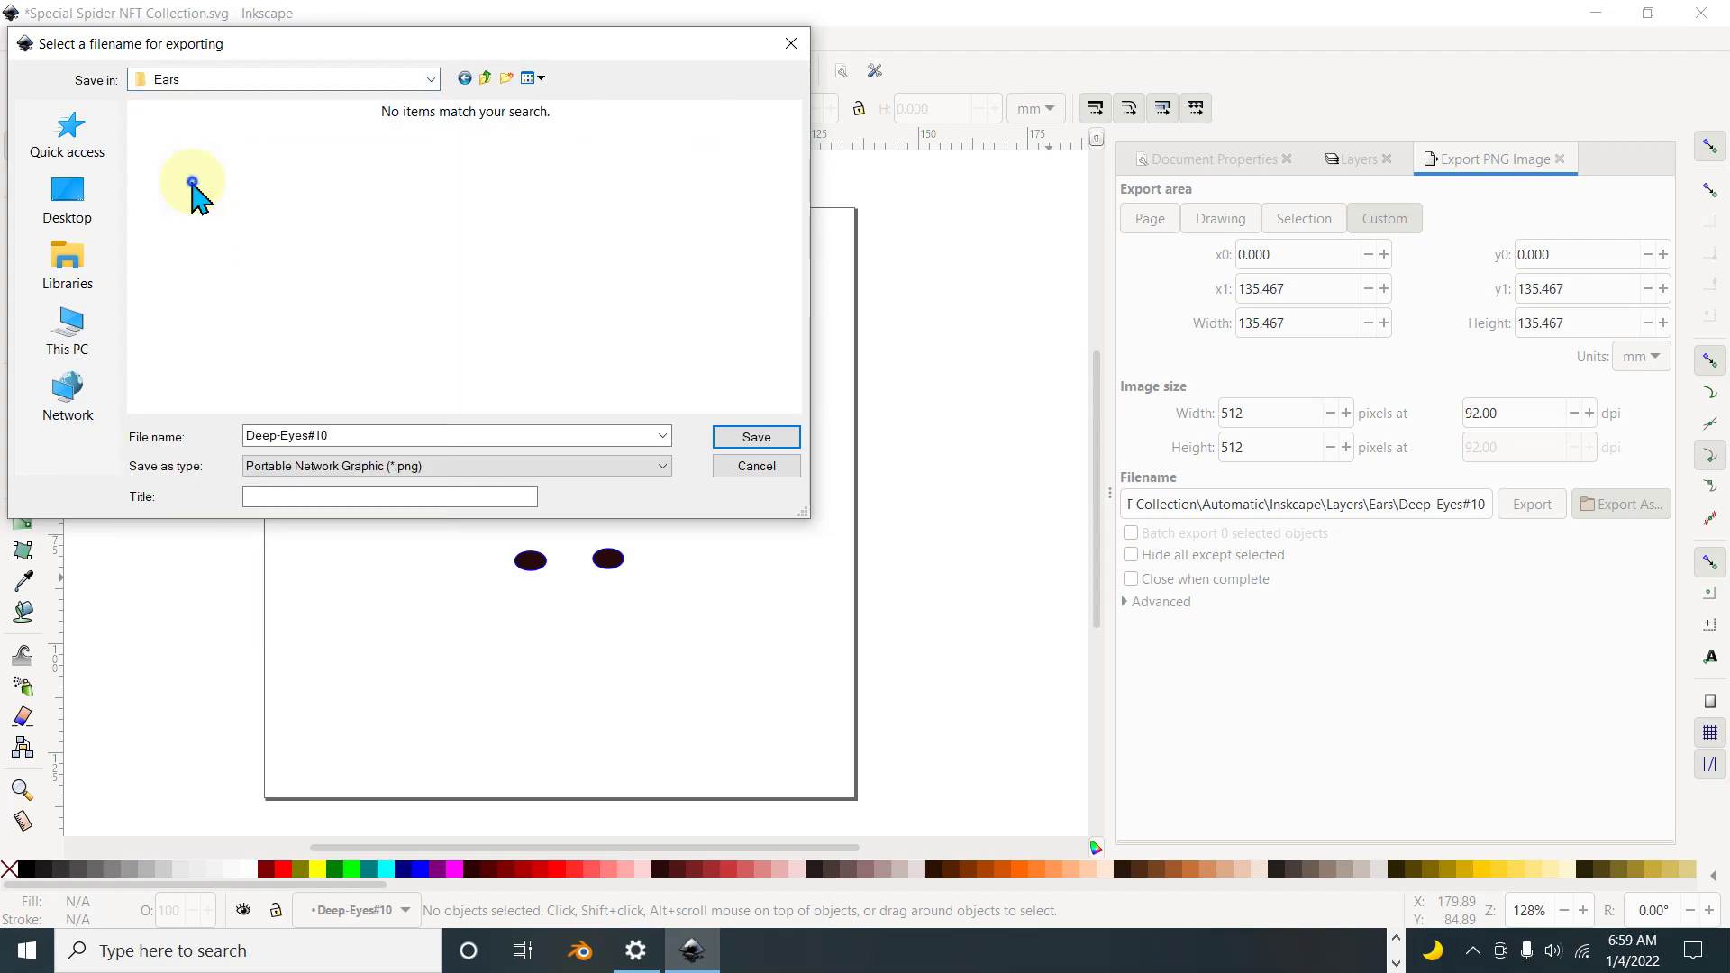
left_click(429, 80)
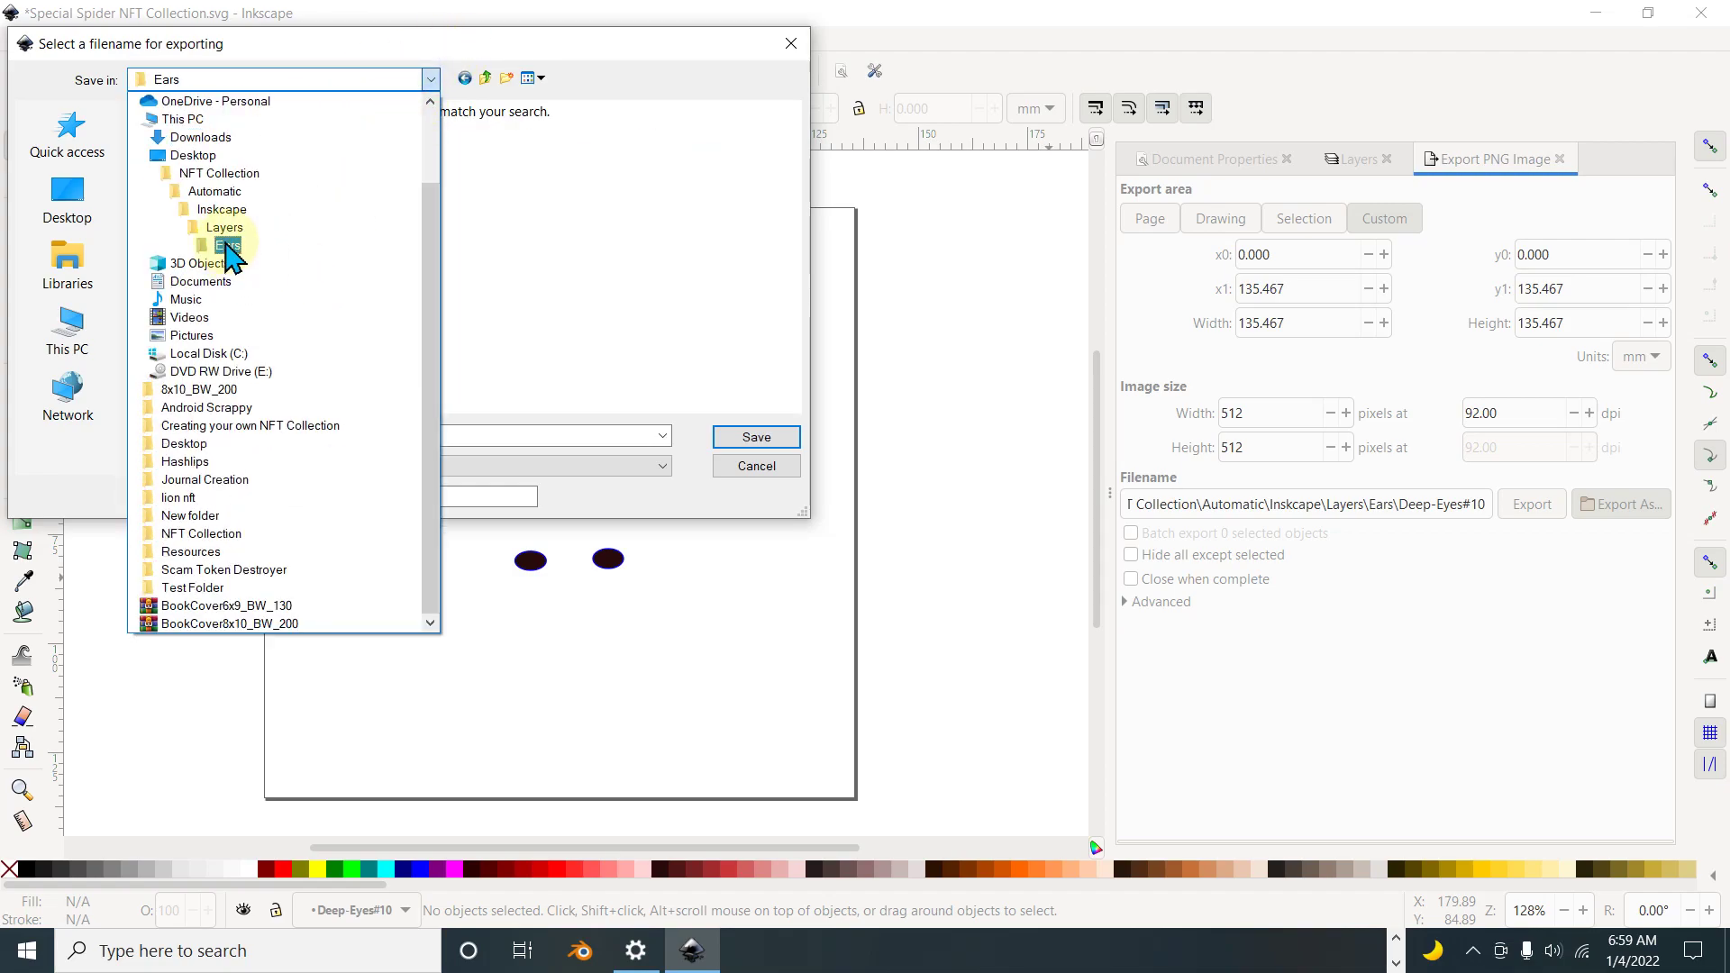
left_click(234, 233)
double_click(185, 205)
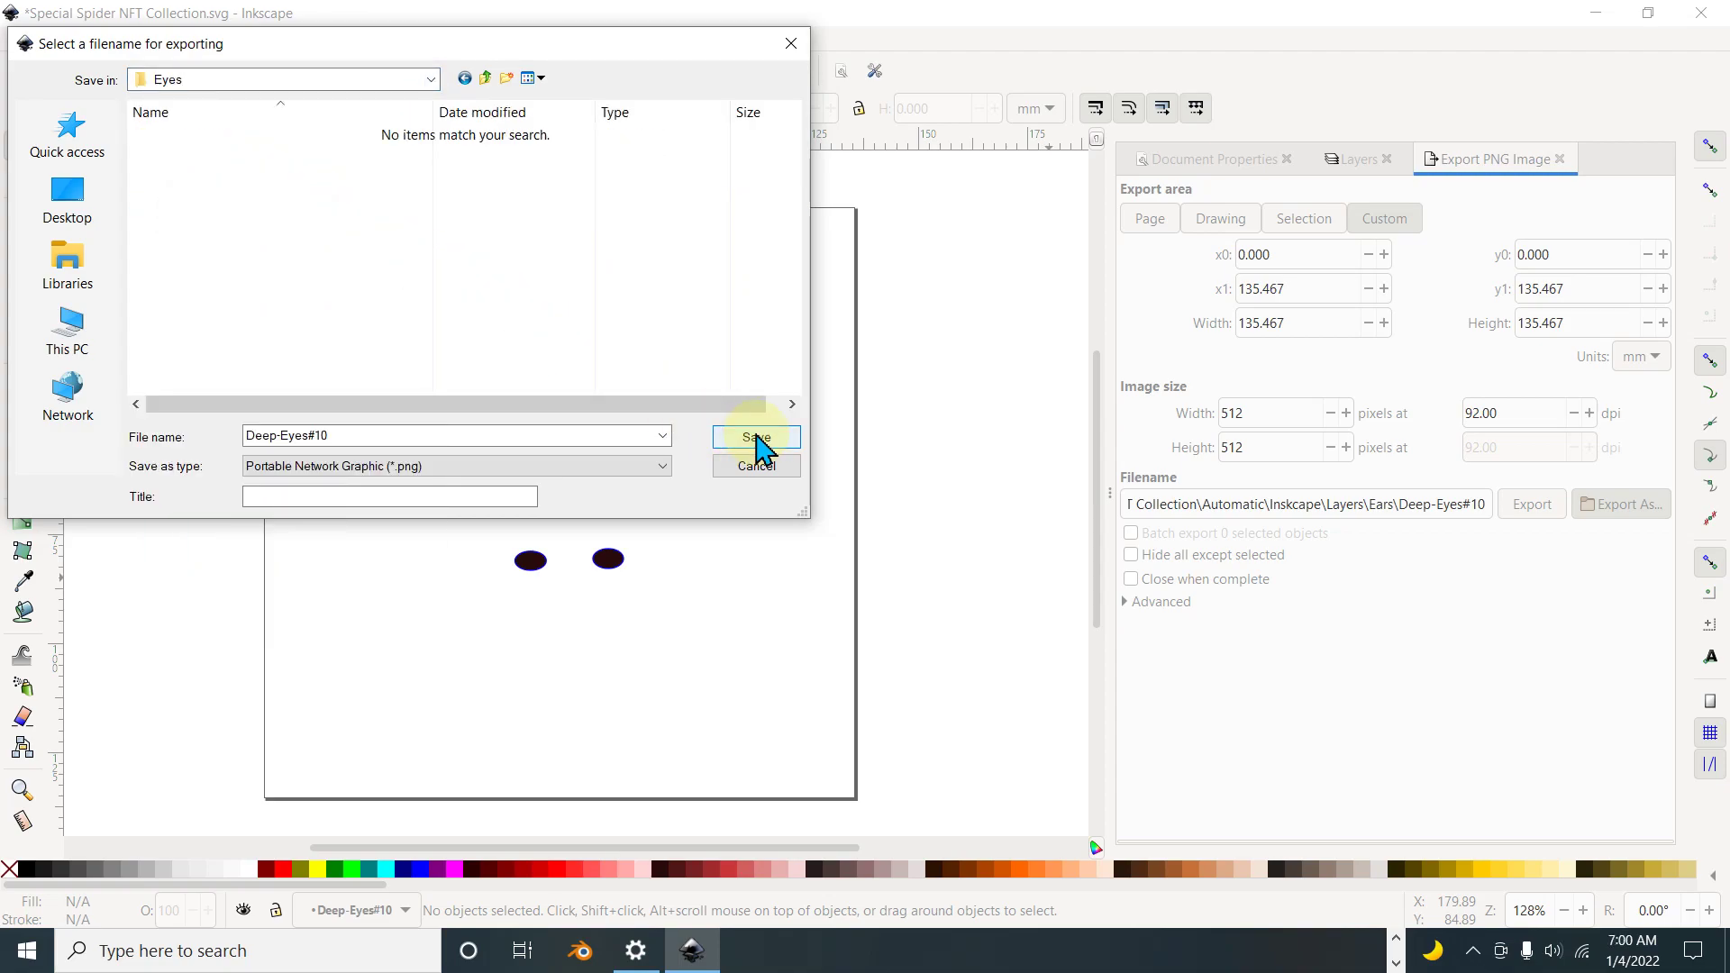
left_click(757, 438)
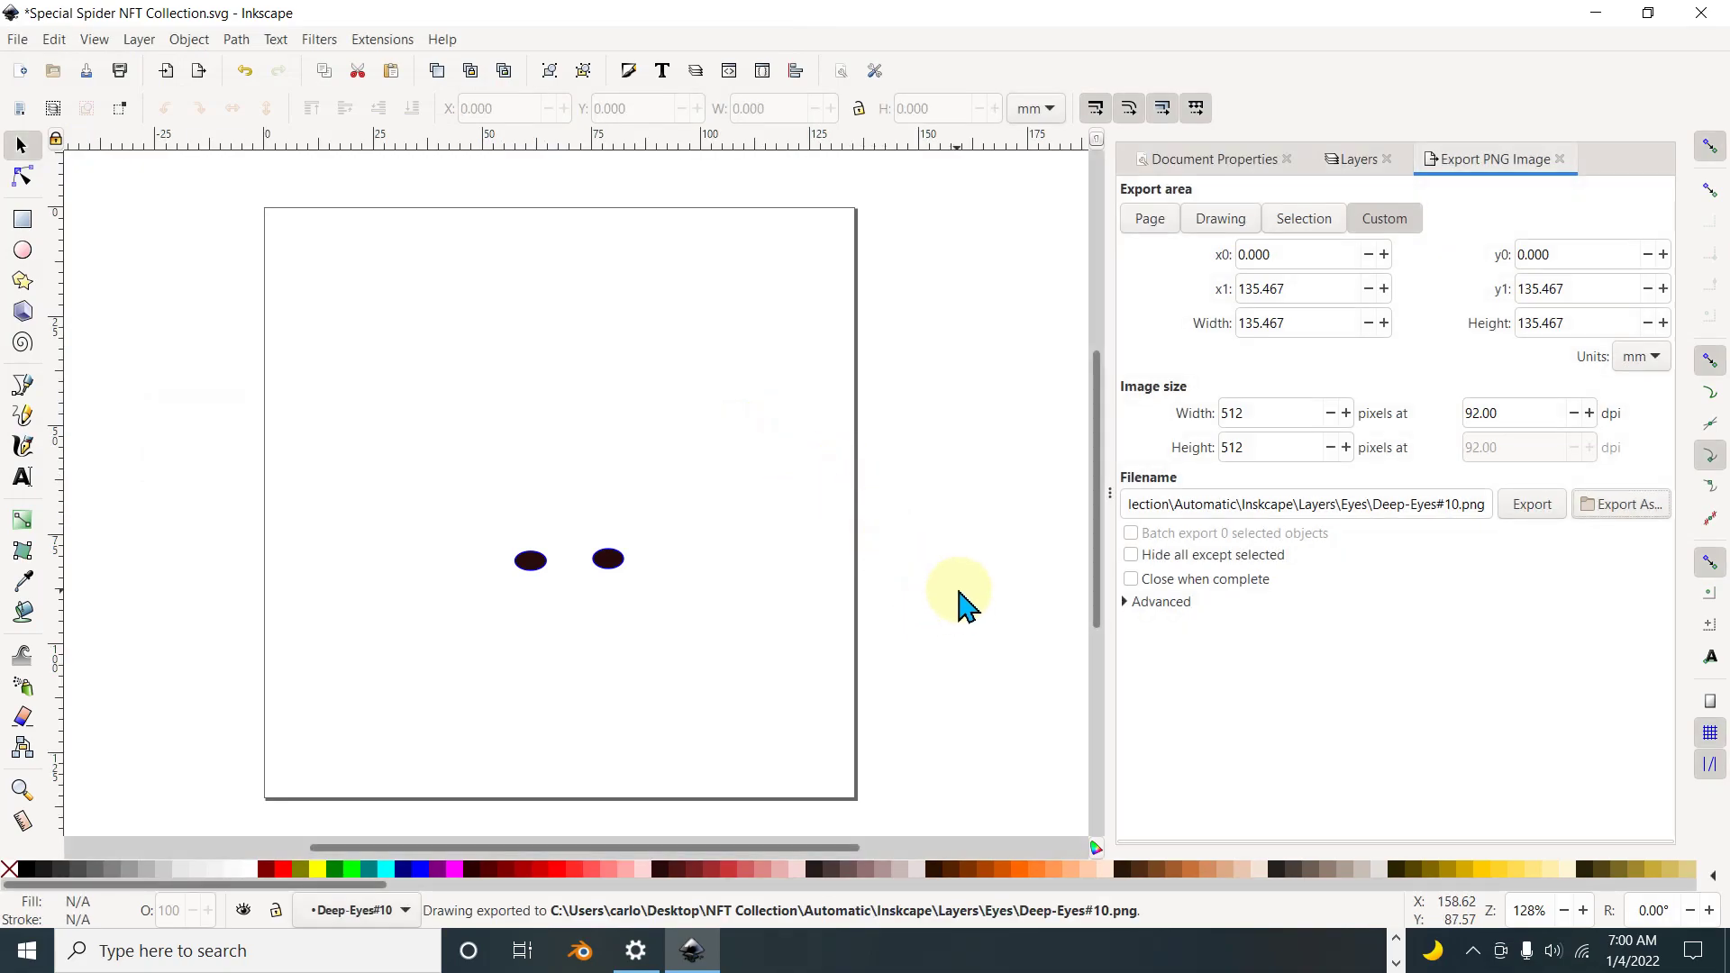
left_click(1396, 940)
Step: Delete the three misplaced eye files from Layers\Ears in File Explorer and close it
right_click(630, 937)
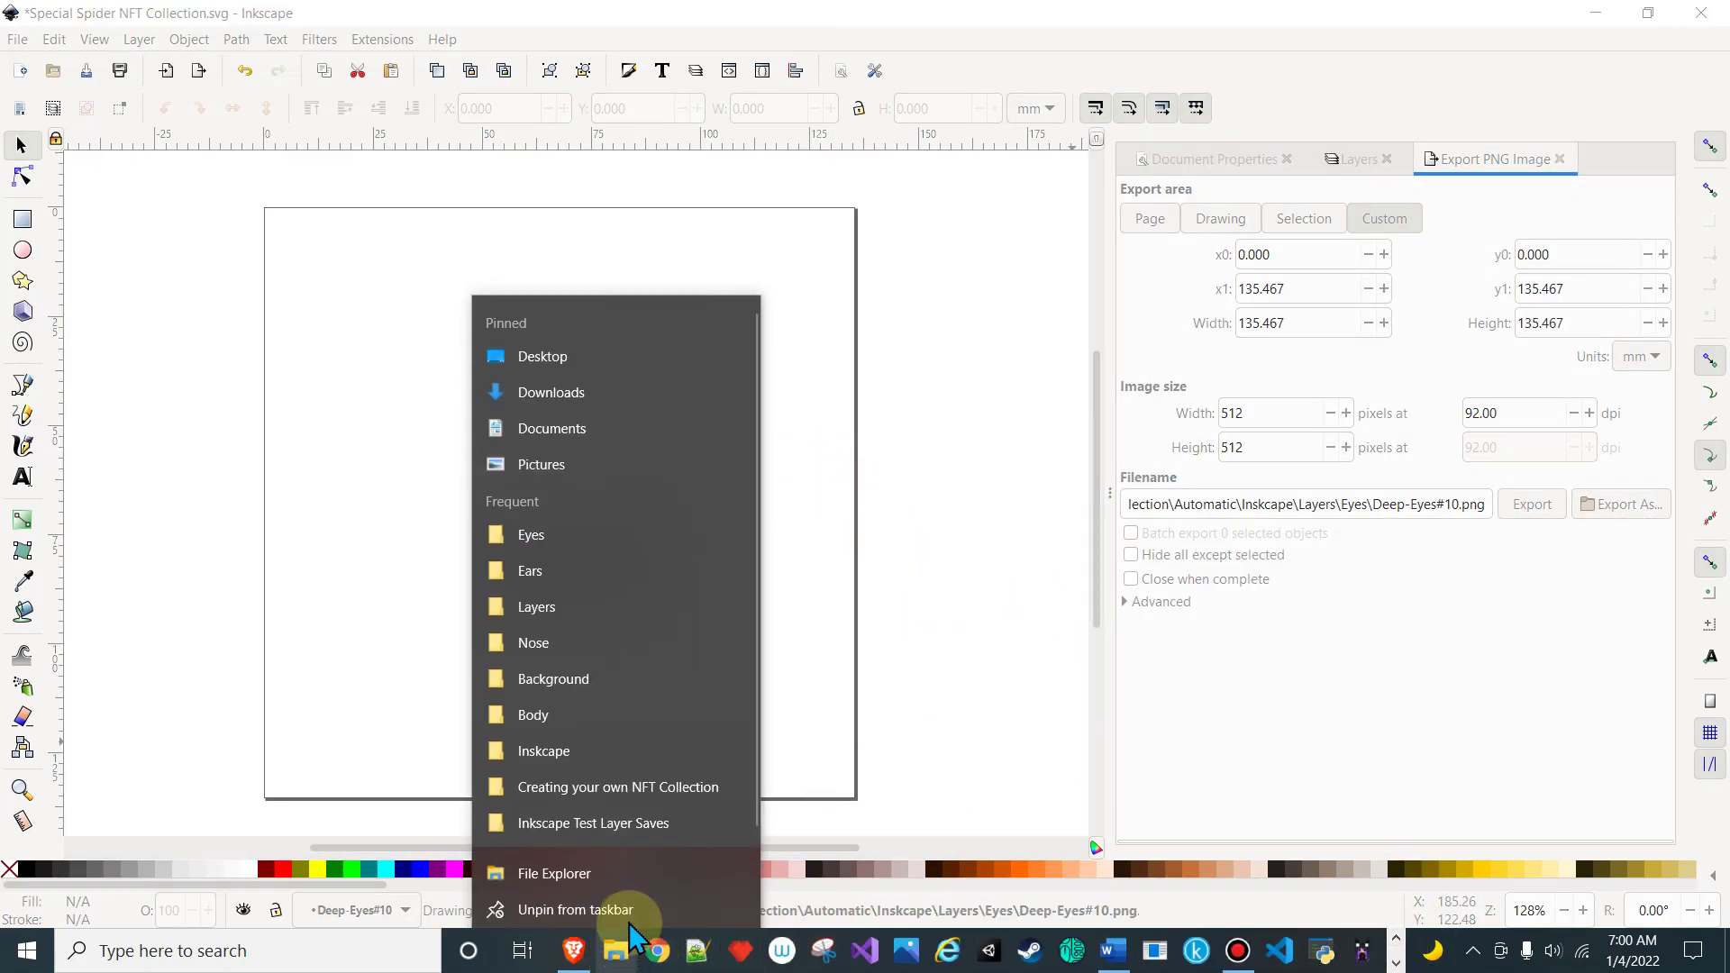
left_click(548, 528)
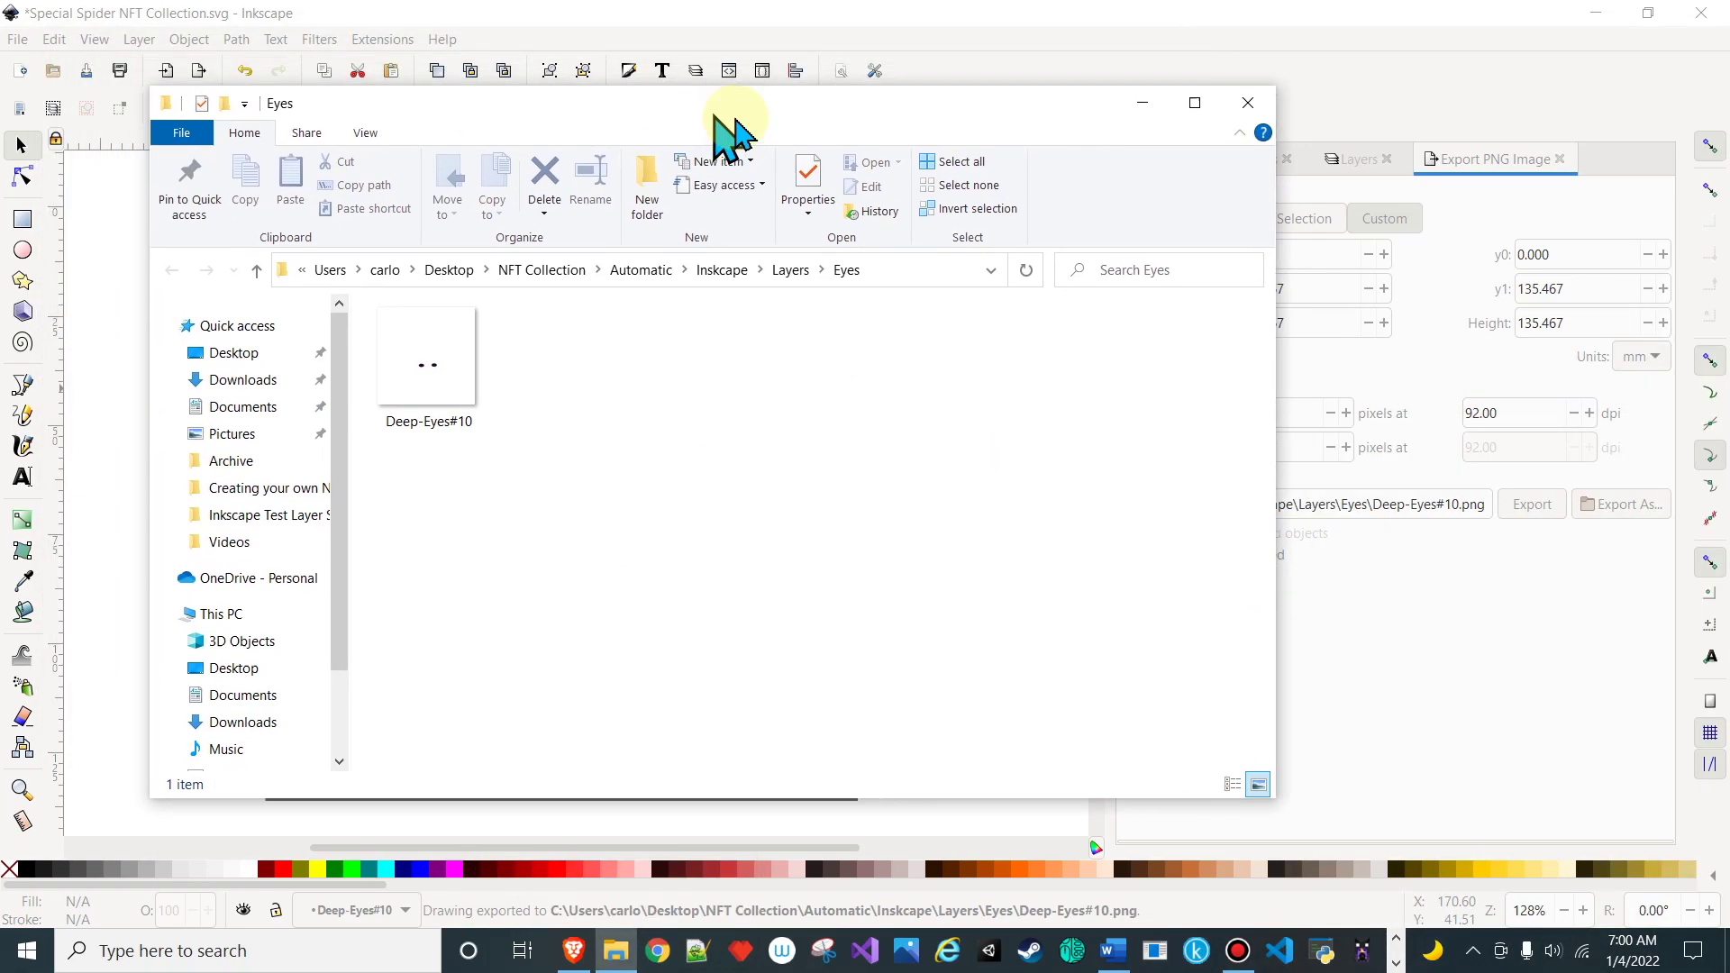
left_click(822, 279)
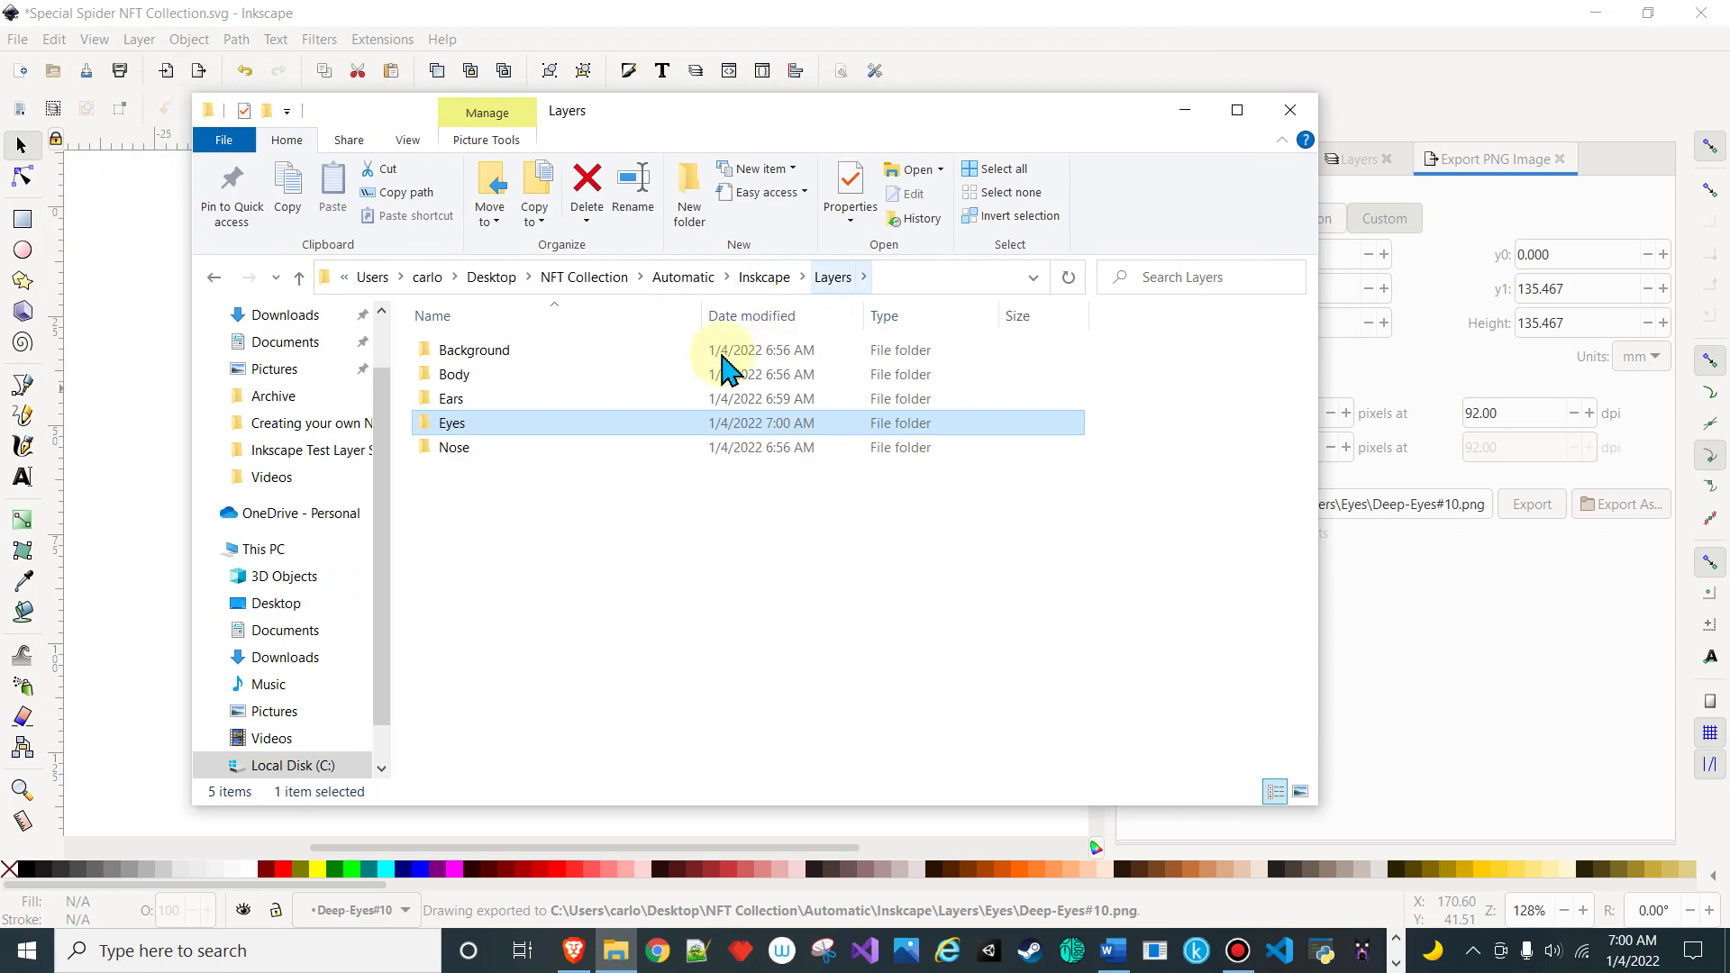
double_click(488, 404)
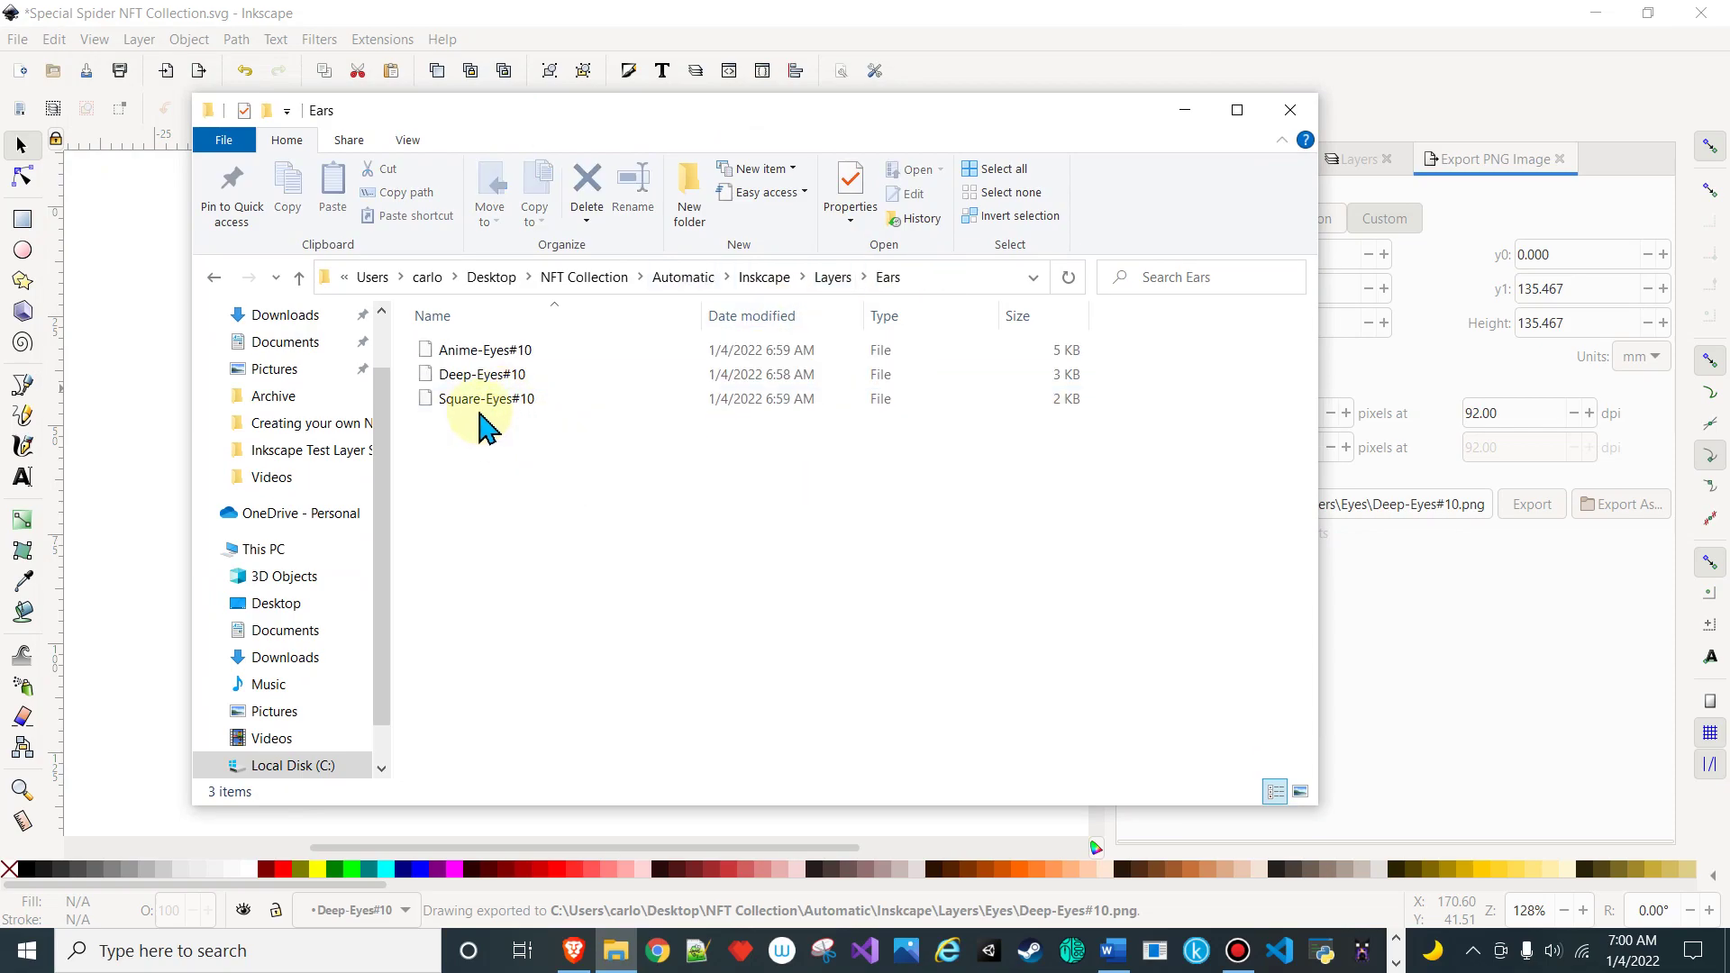
left_click_drag(554, 442, 469, 356)
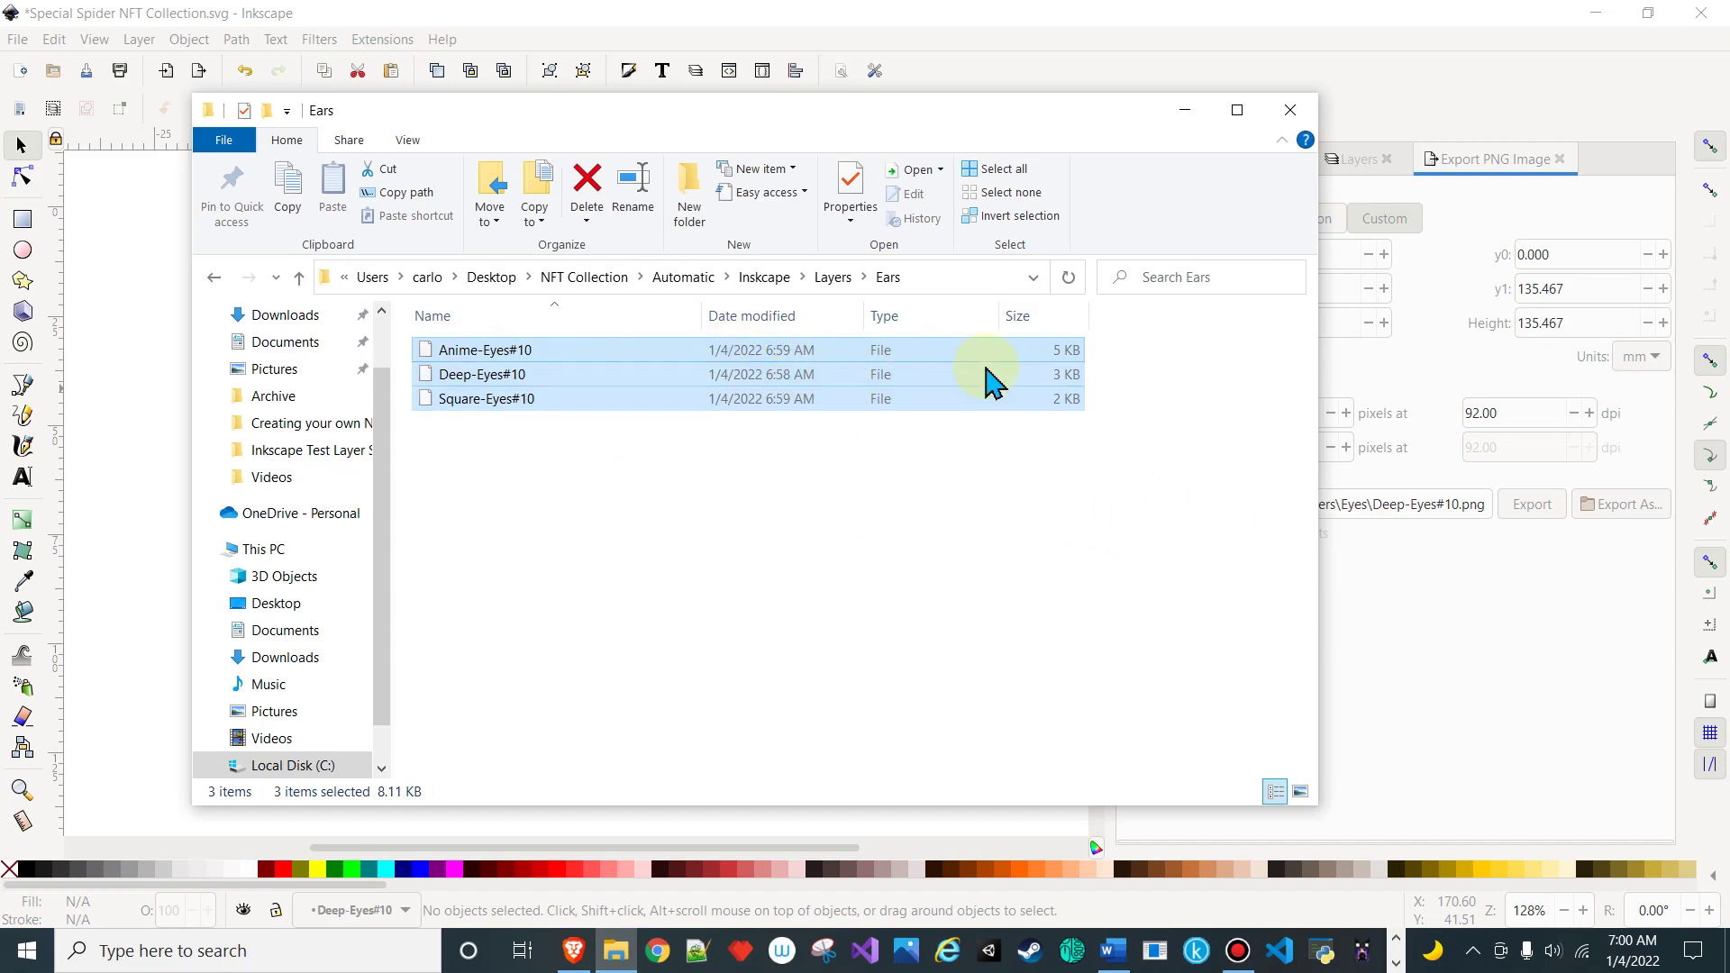
key("Delete")
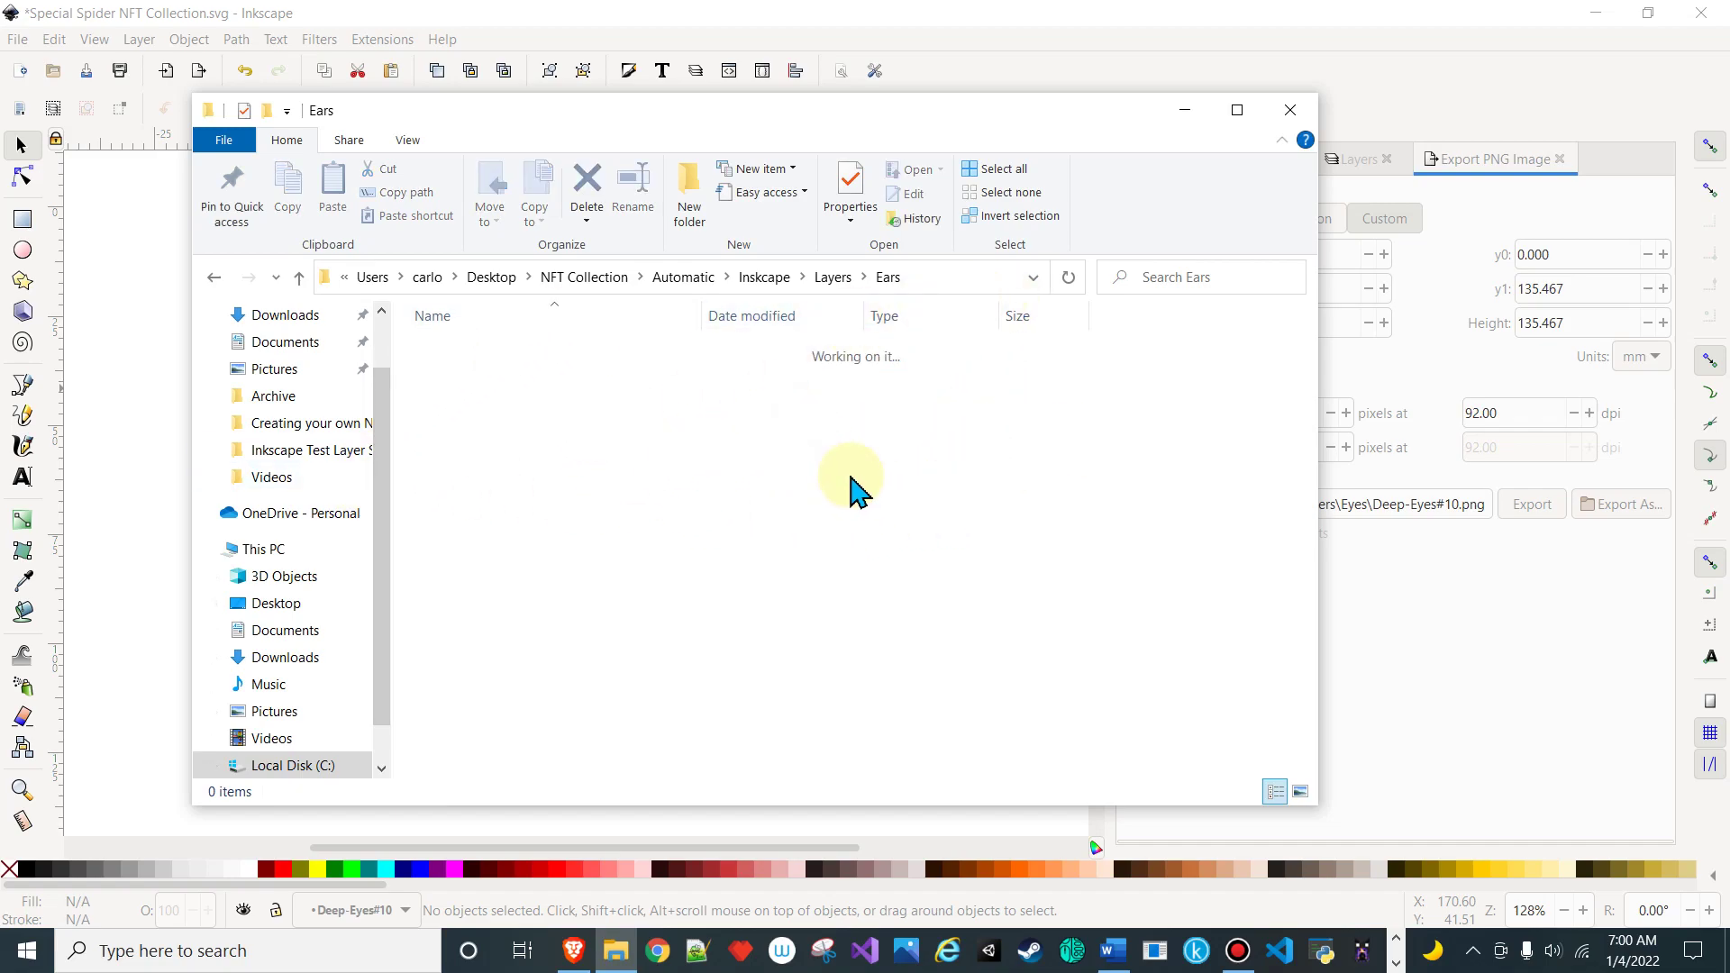
left_click(1288, 110)
left_click(1469, 507)
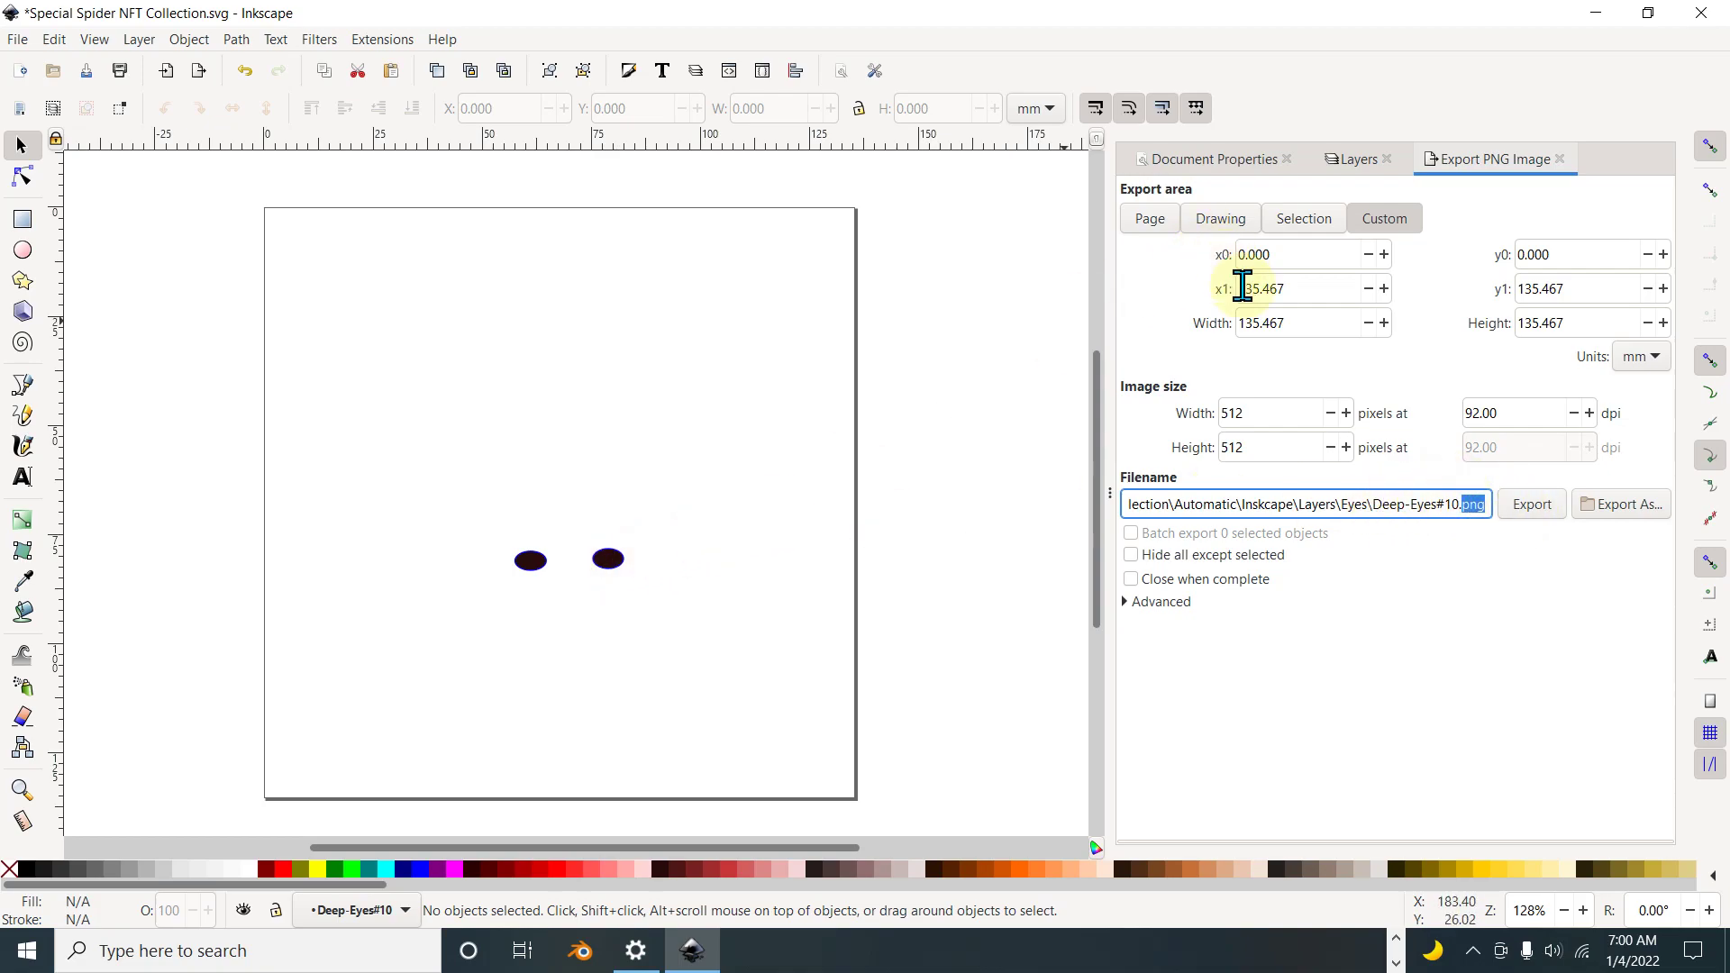
Step: Show only the Square-Eyes#10 layer, hiding Deep-Eyes#10, and copy its layer name
left_click(1355, 164)
left_click(1198, 219)
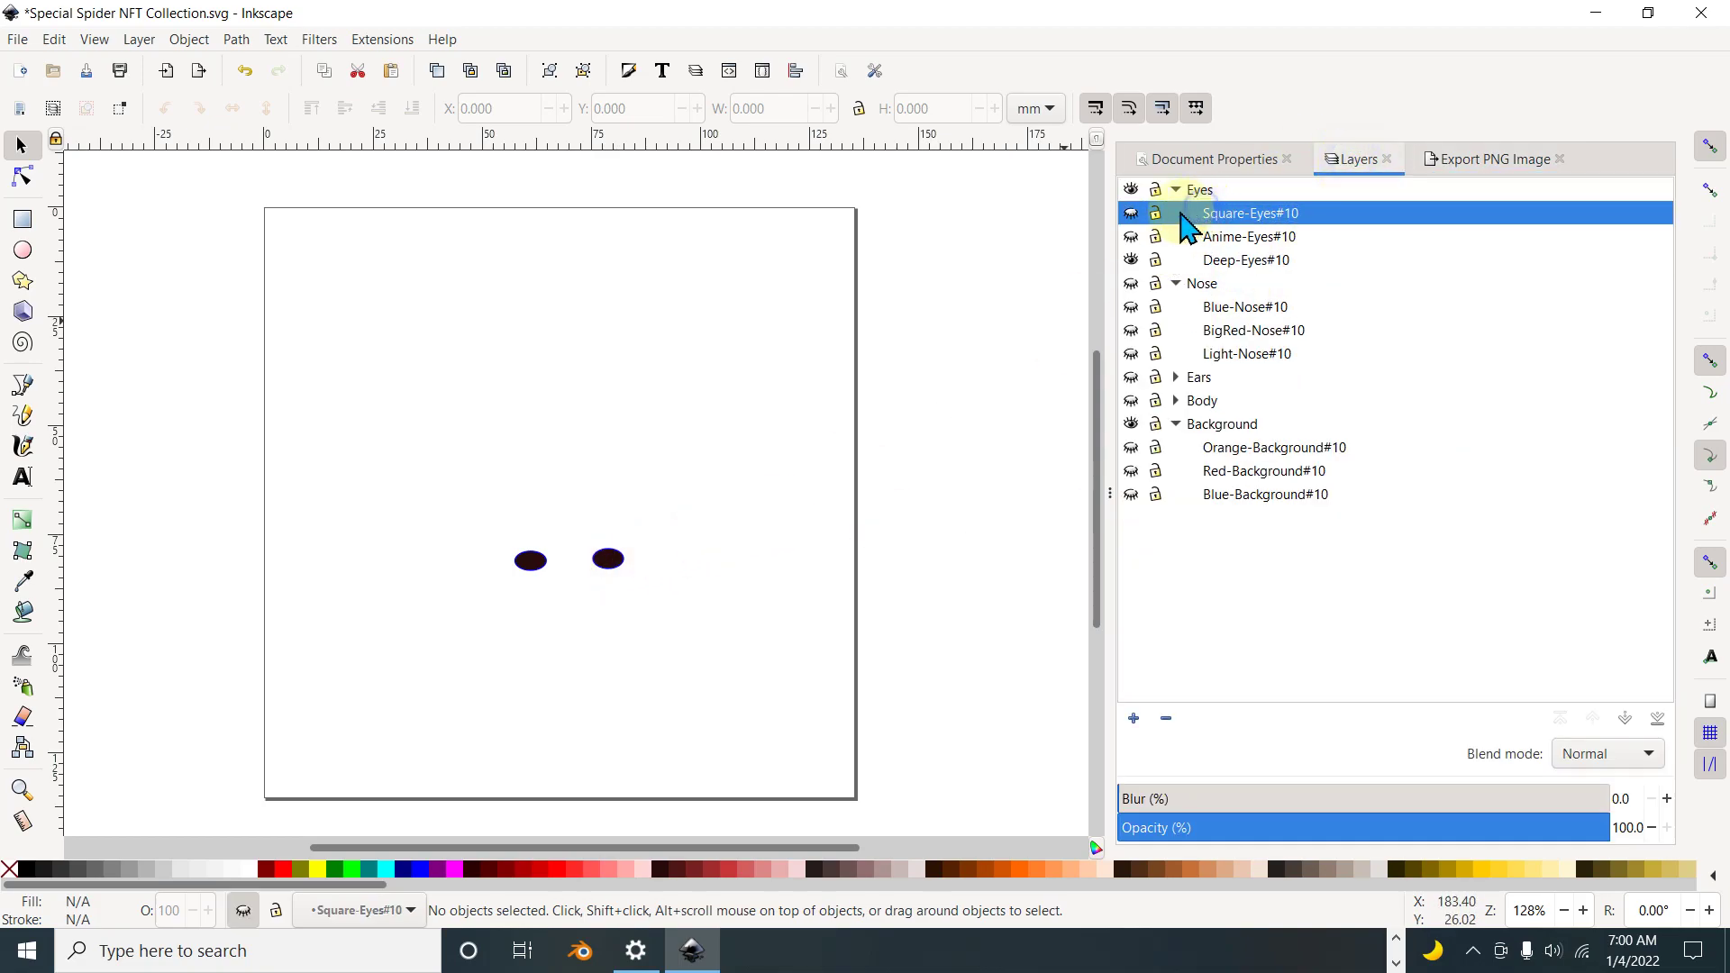
left_click(1132, 214)
left_click(1131, 259)
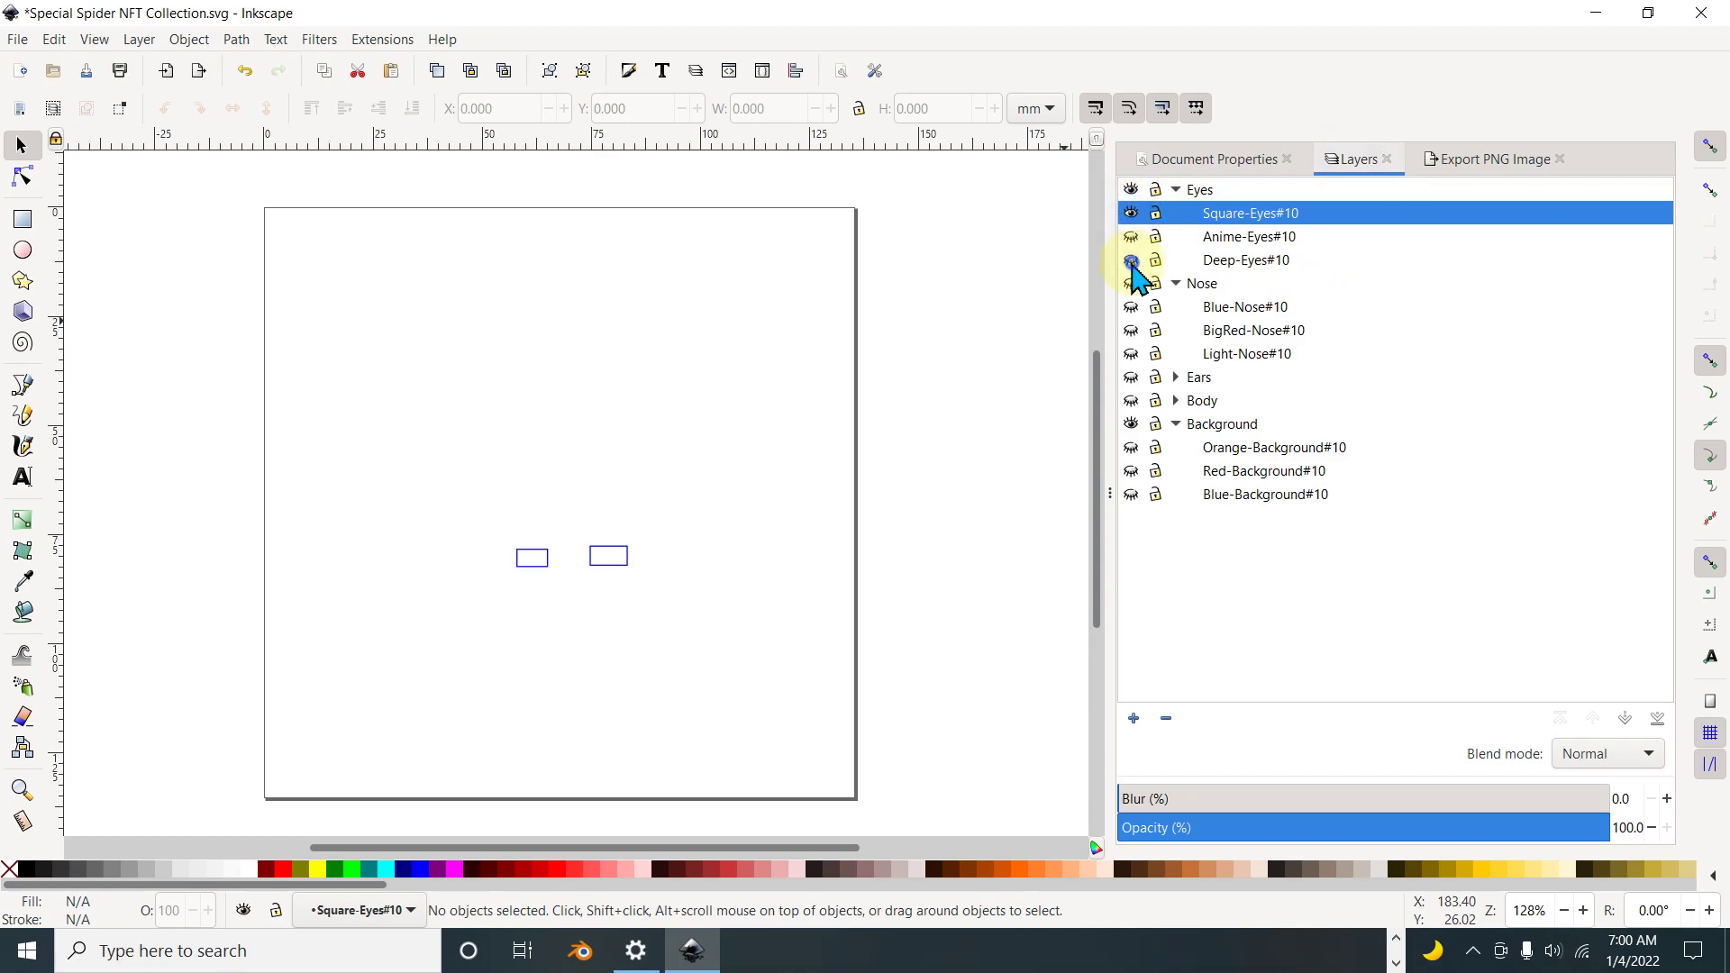
double_click(1302, 214)
left_click_drag(1303, 213, 1169, 216)
right_click(1208, 219)
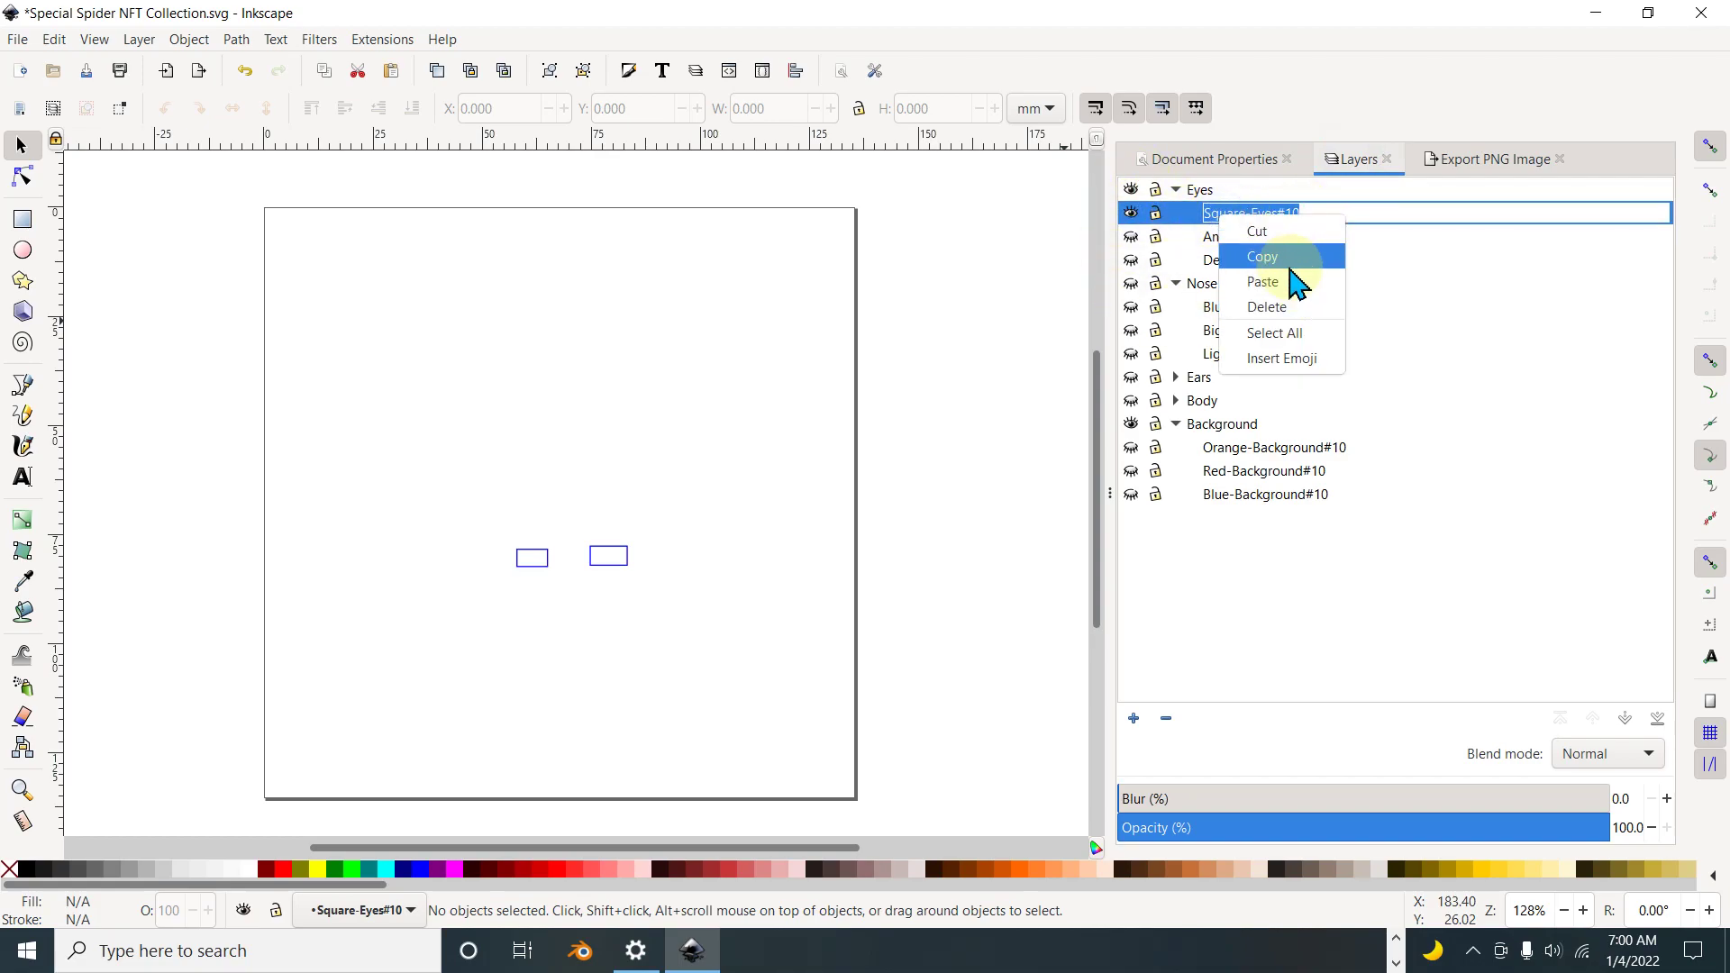
left_click(1314, 255)
Step: Export the layer as Square-Eyes#10.png into the Eyes folder
left_click(1465, 163)
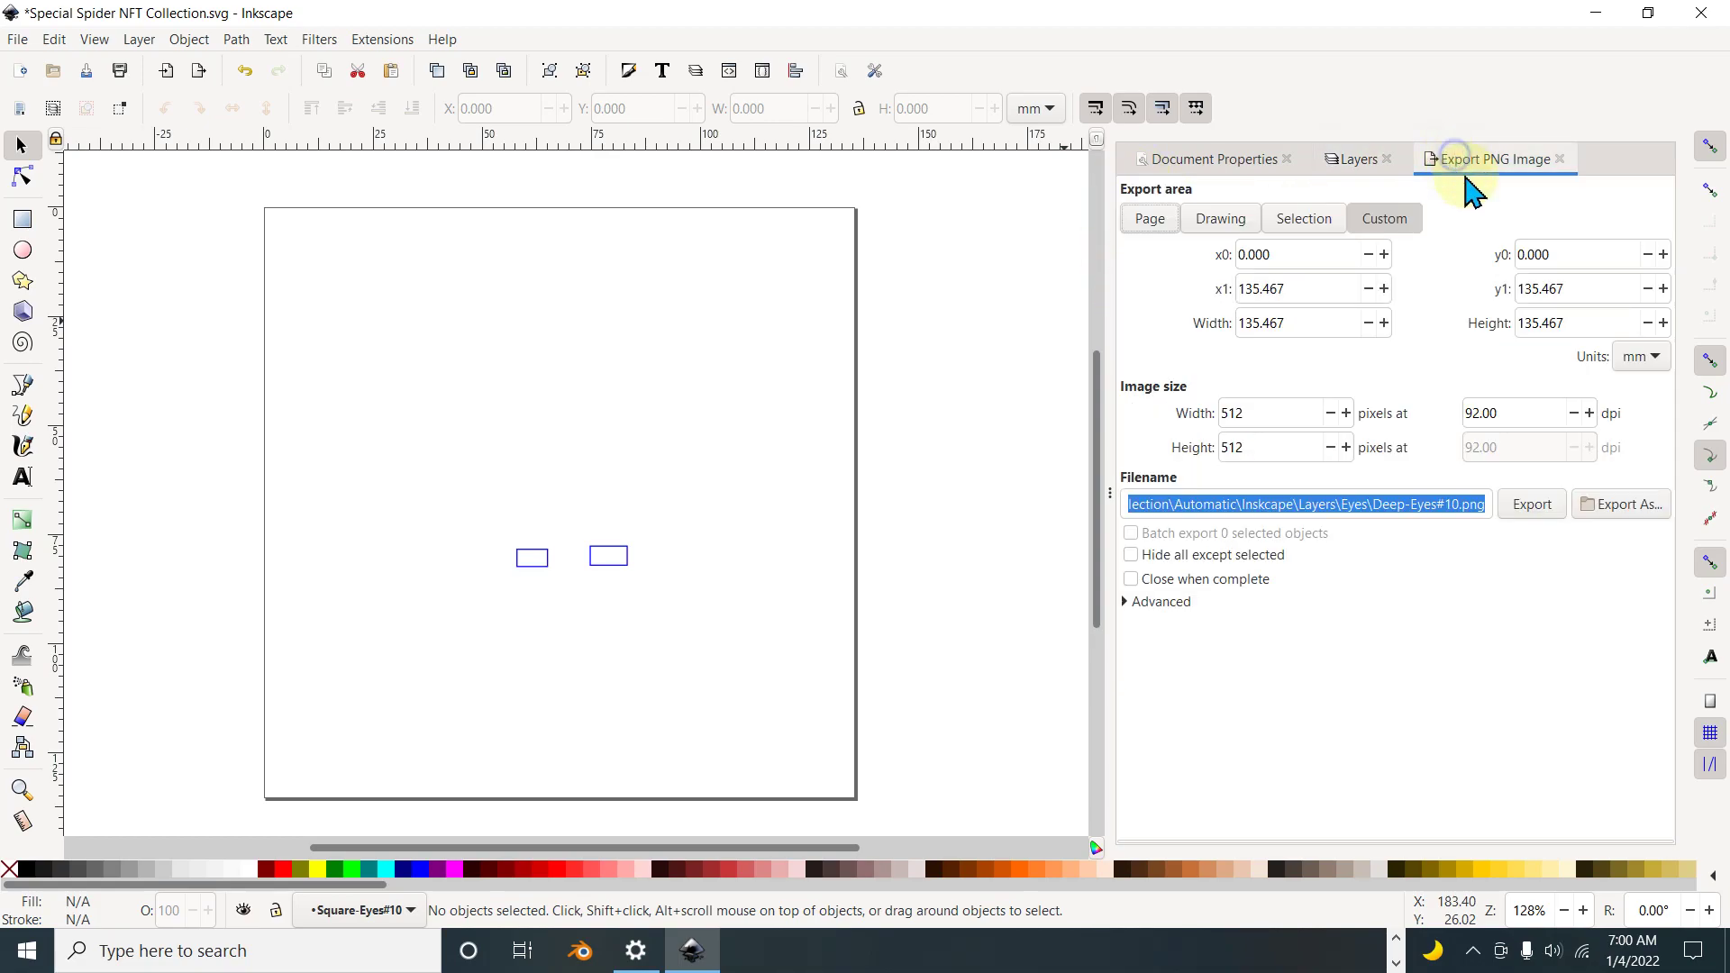
left_click(1364, 504)
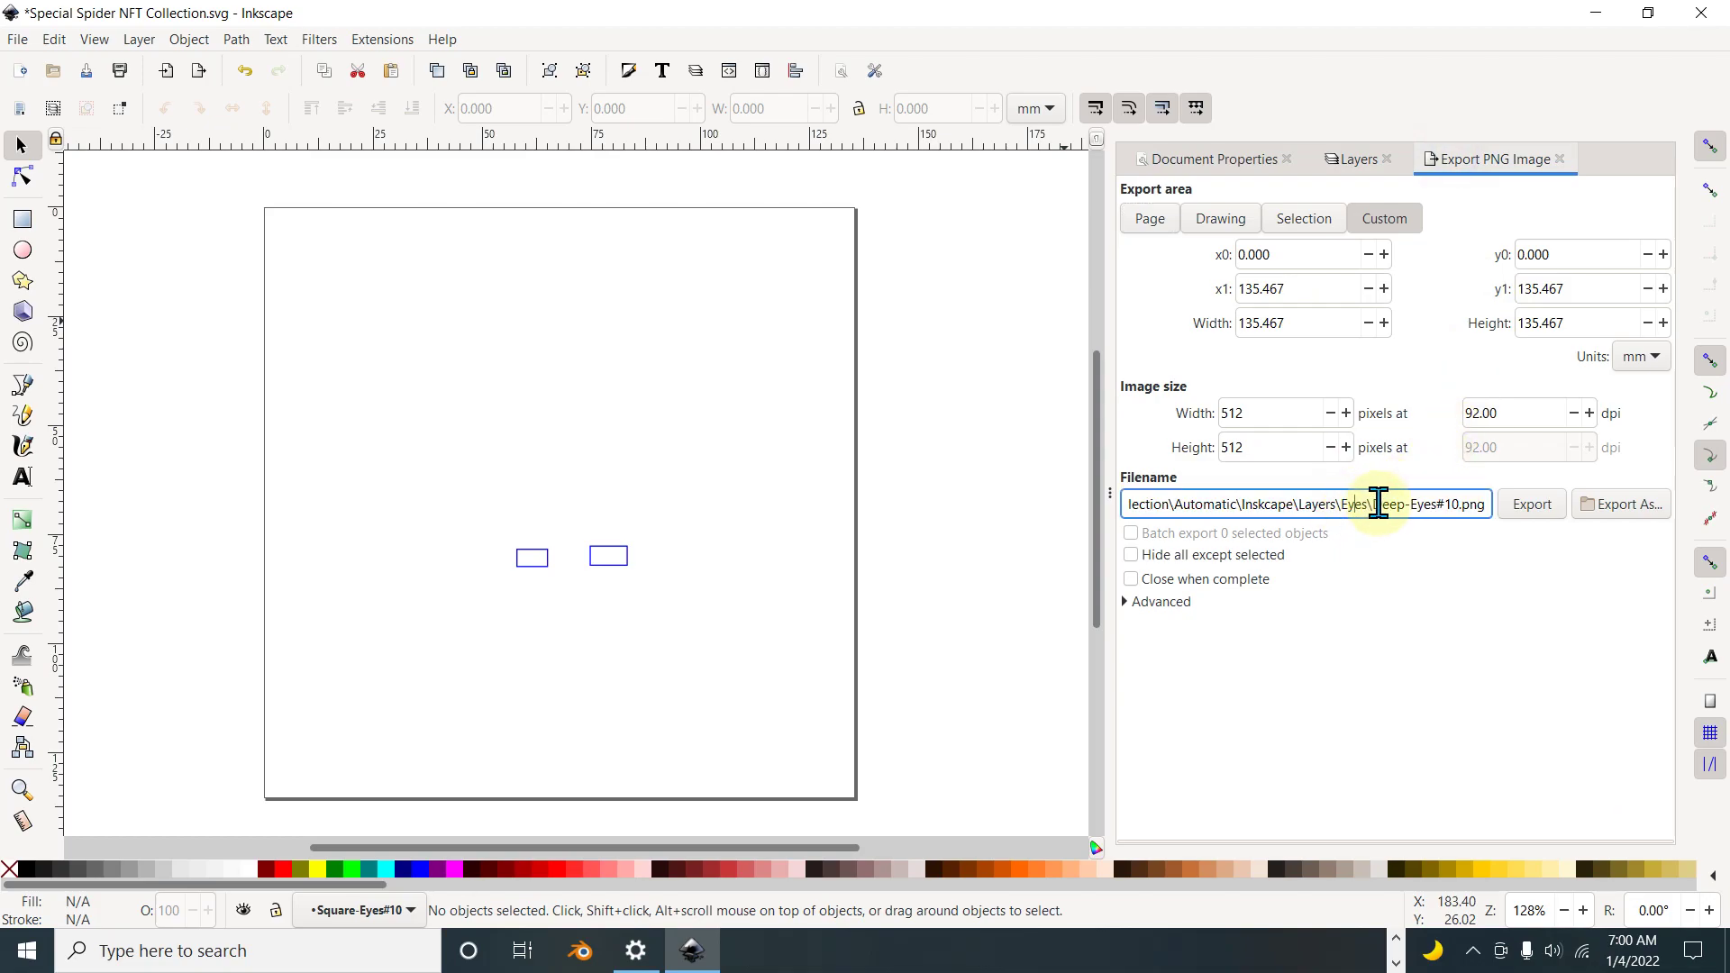
left_click_drag(1374, 504, 1585, 529)
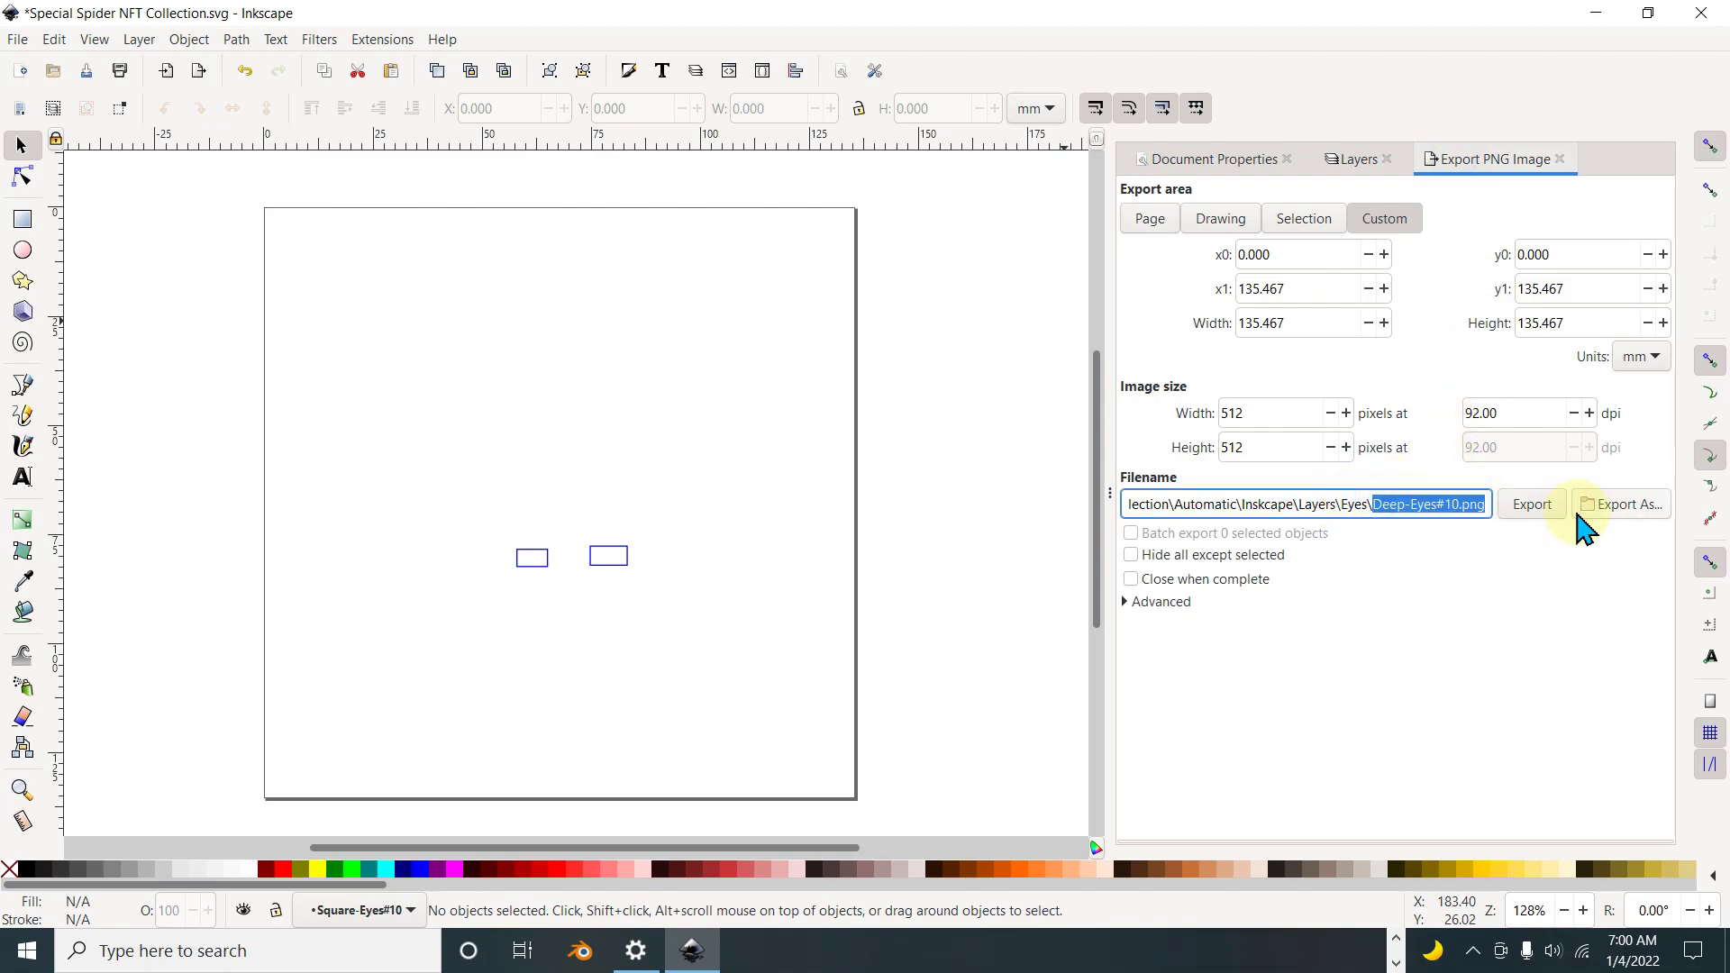
key("ctrl+v")
type(".png")
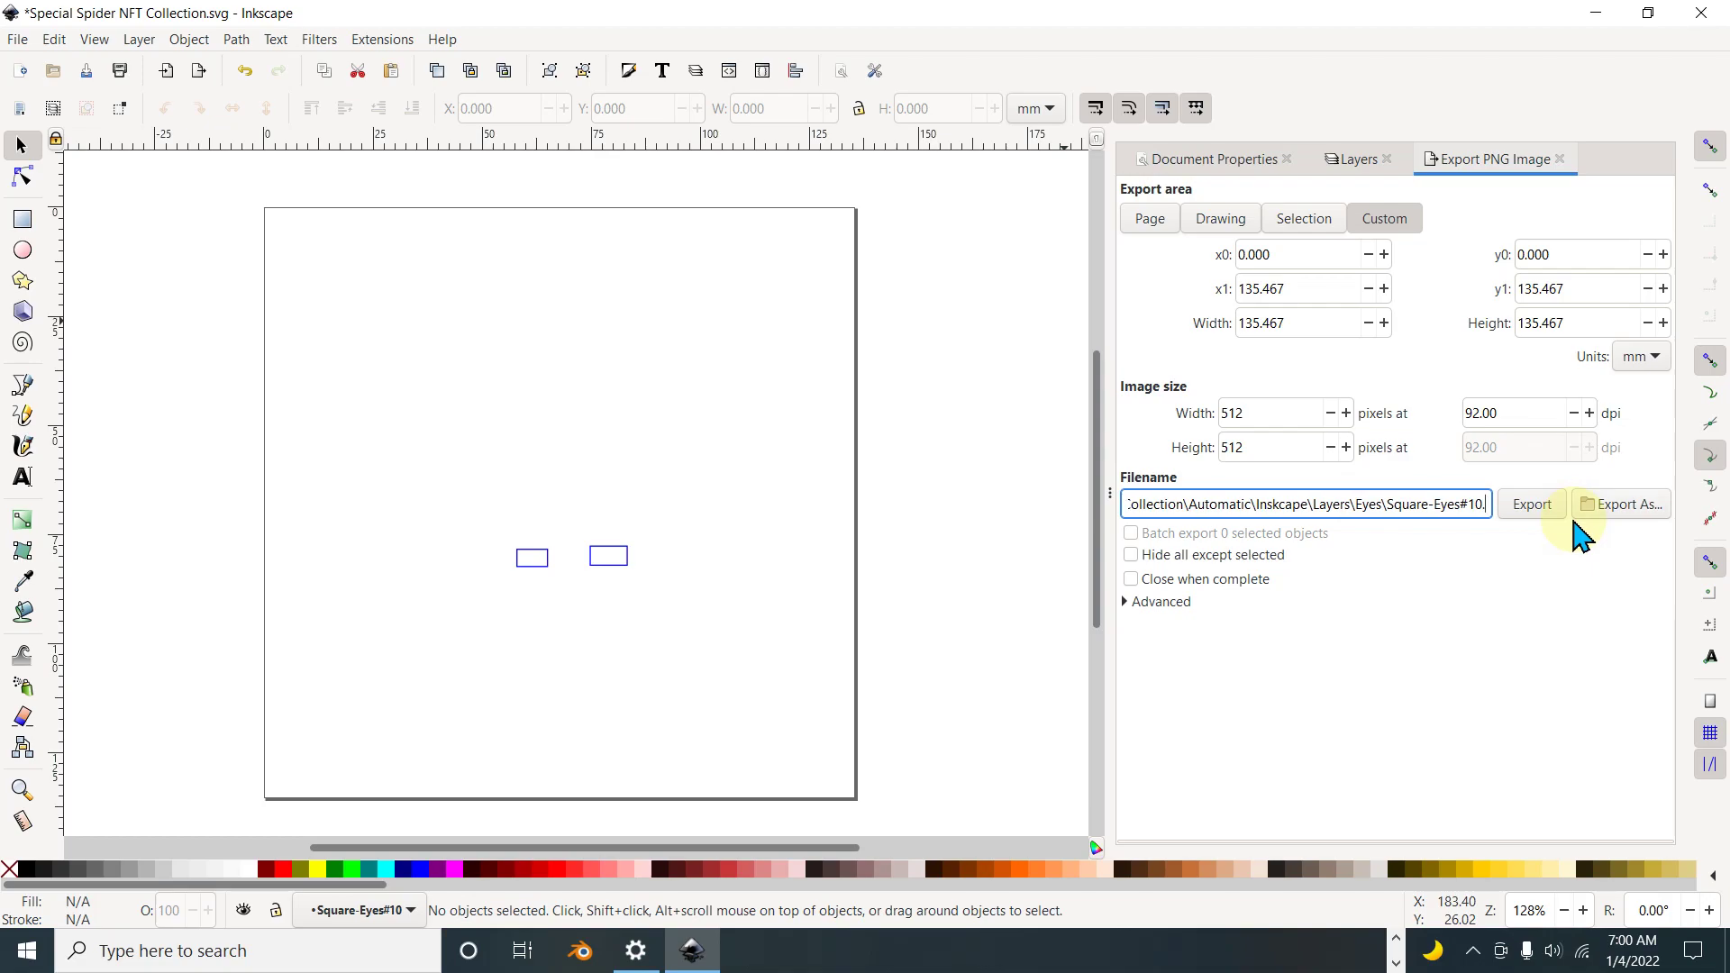
left_click(1548, 504)
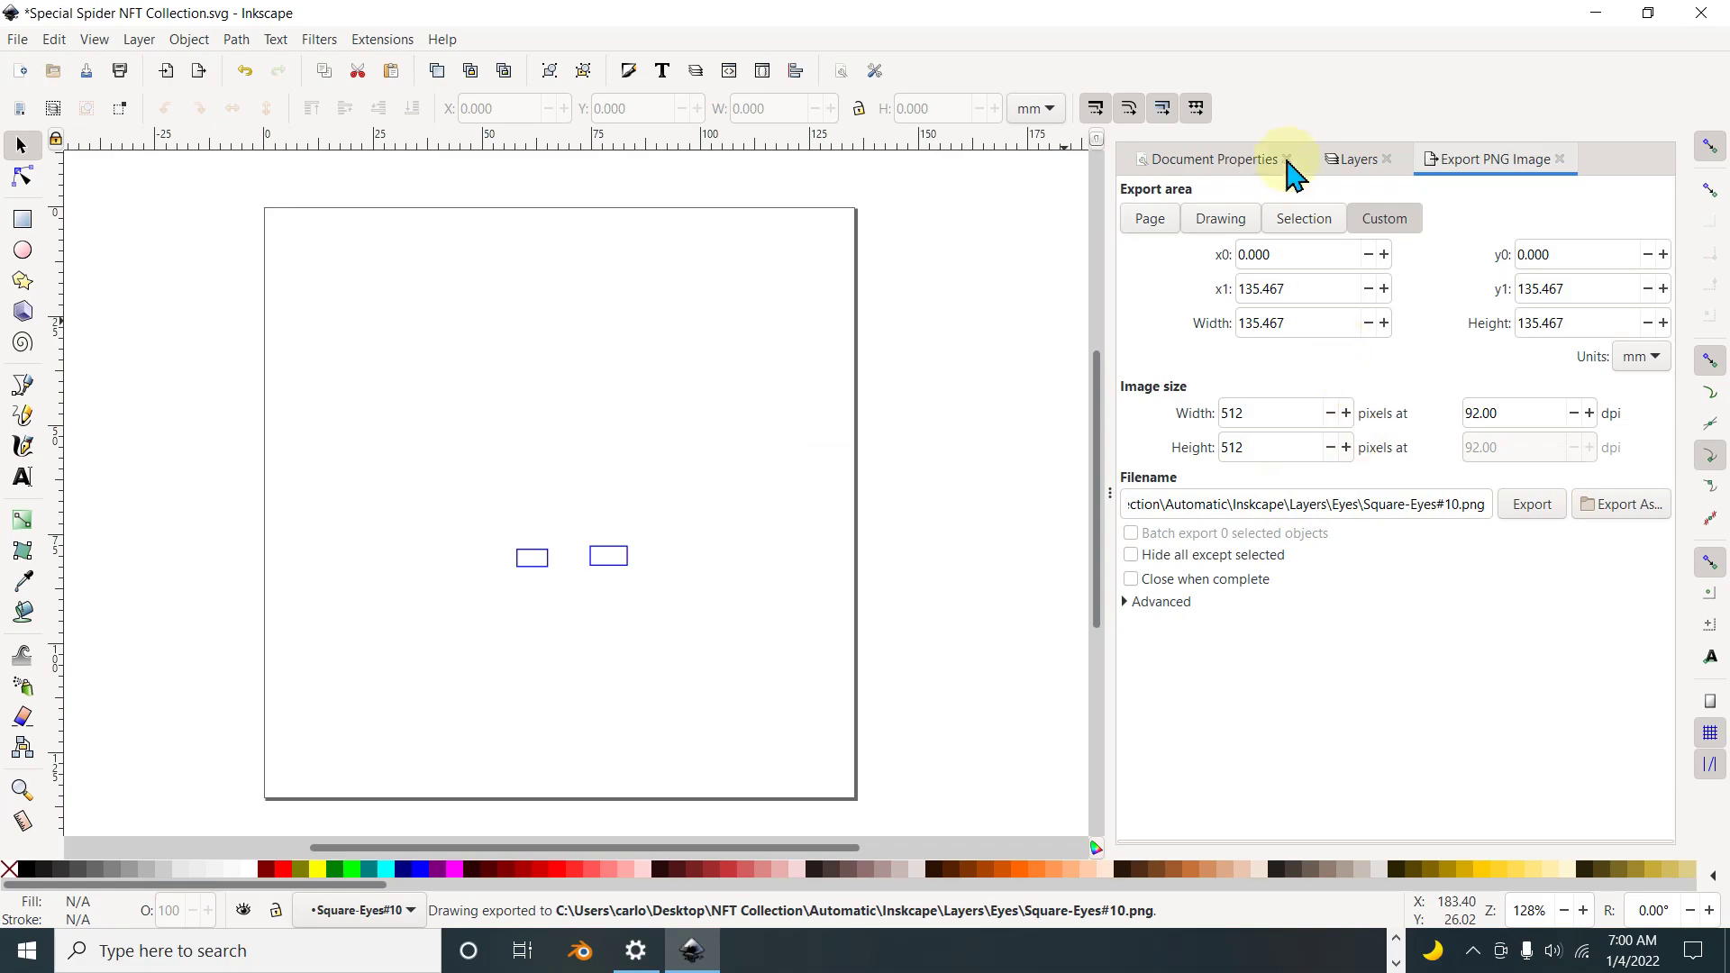
Step: Show Anime-Eyes#10 instead of Square-Eyes#10 and copy its layer name
left_click(1358, 162)
left_click(1131, 236)
left_click(1131, 212)
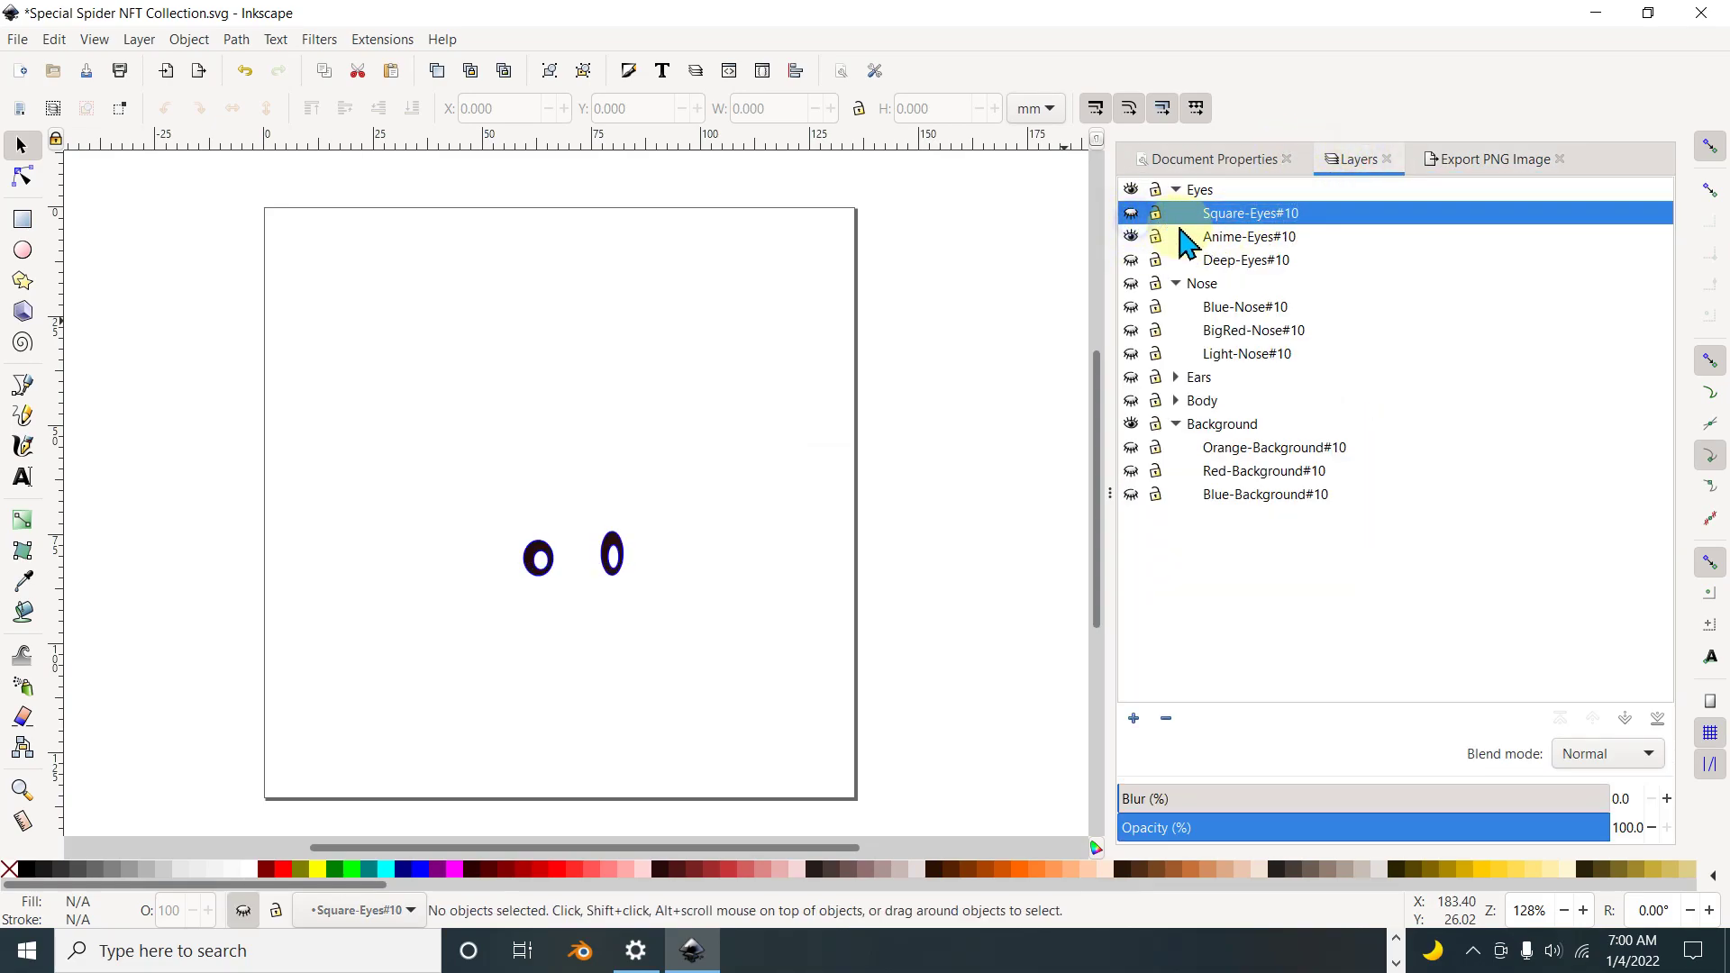
left_click(1228, 238)
left_click(1265, 238)
right_click(1272, 242)
left_click(1316, 285)
Step: Rename the export file to Anime-Eyes#10 and export it
left_click(1492, 160)
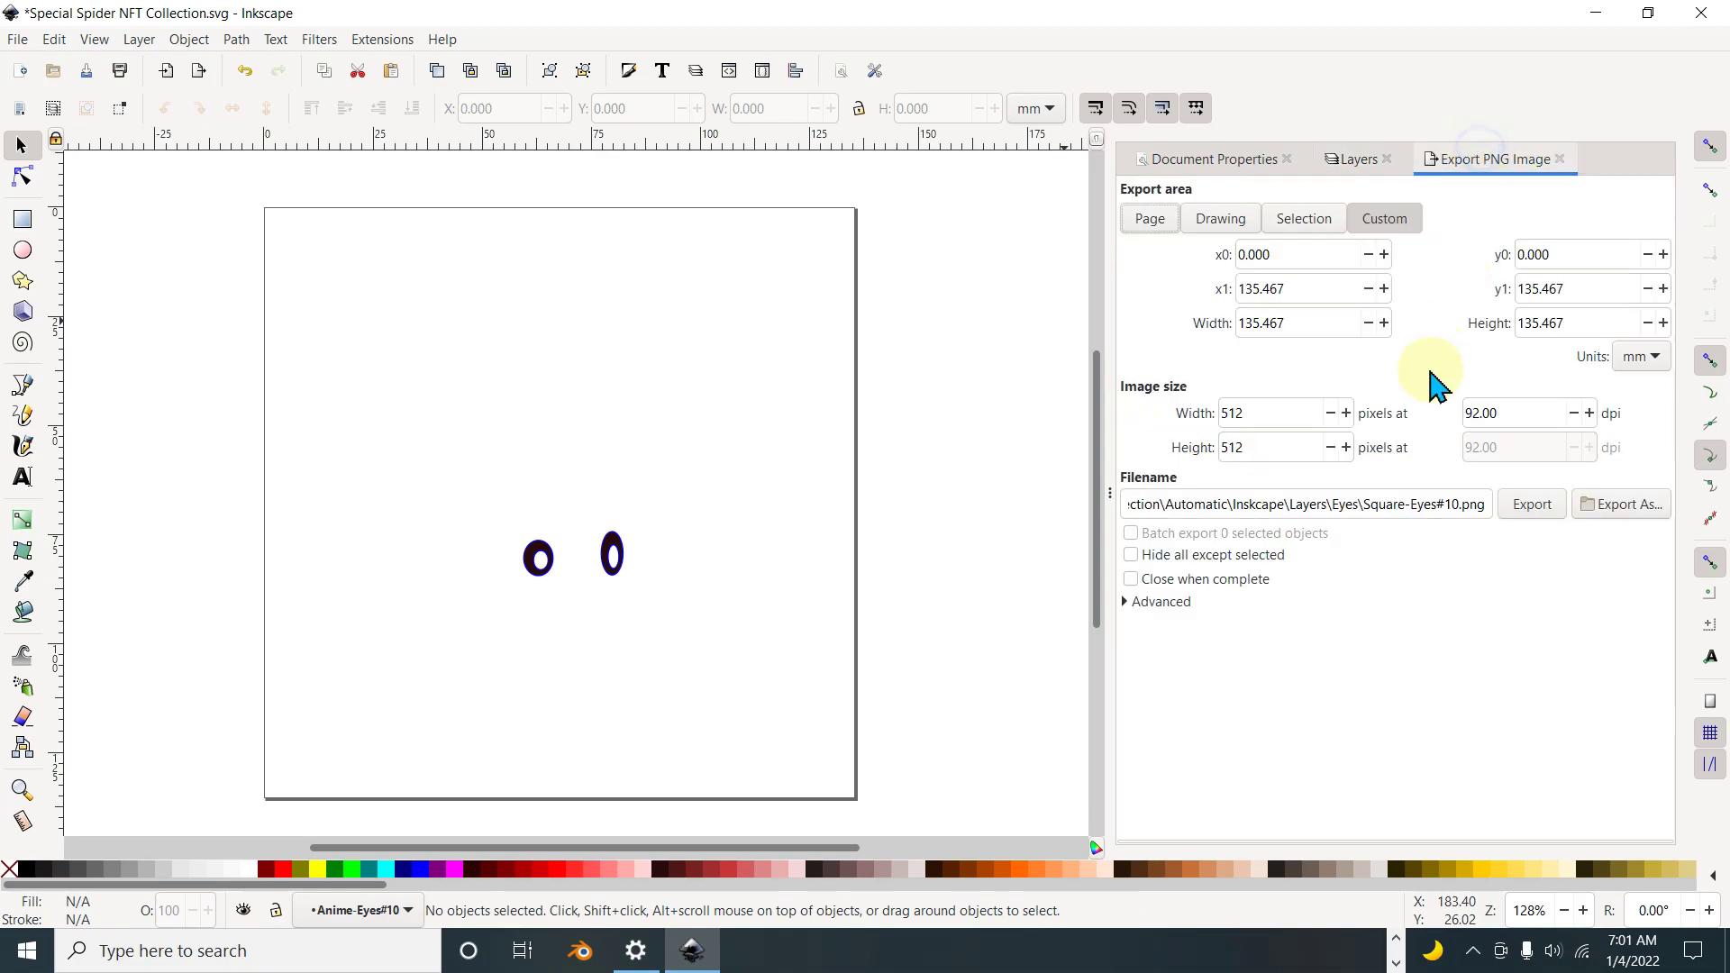
left_click_drag(1365, 503, 1502, 504)
key("ctrl+v")
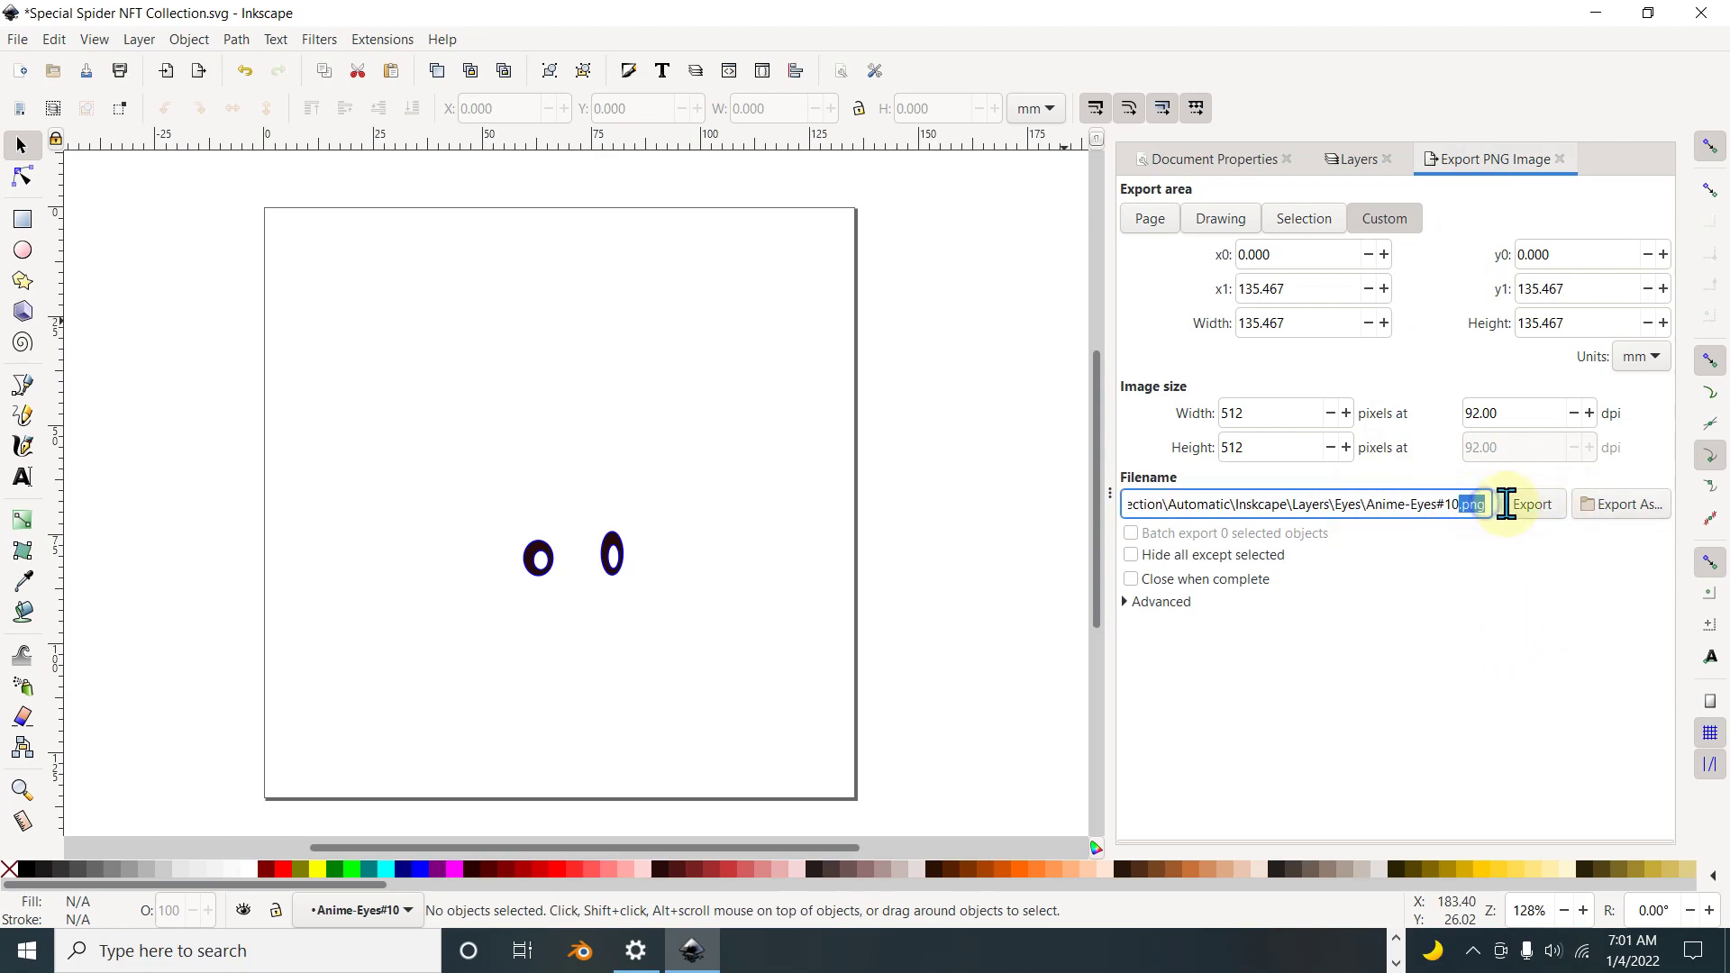
left_click(1532, 504)
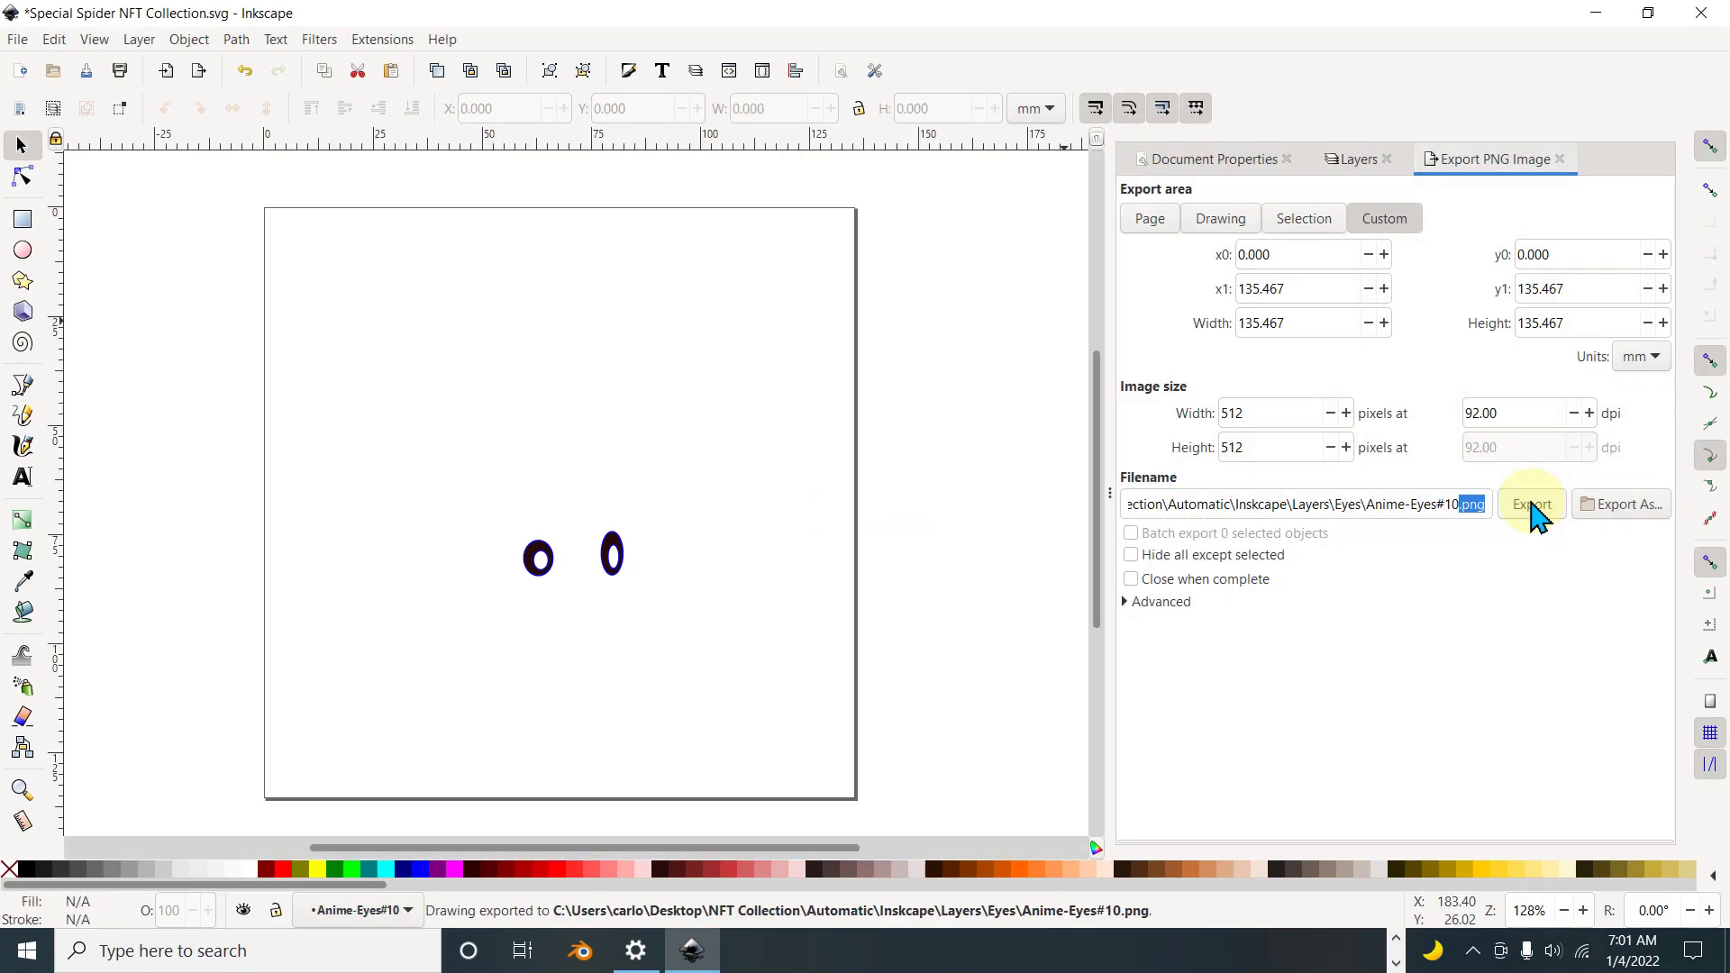
left_click(1356, 158)
Step: Copy the Deep-Eyes#10 layer name and show it alone, hiding Anime-Eyes#10
left_click(1253, 260)
left_click(1276, 260)
right_click(1277, 260)
left_click(1319, 301)
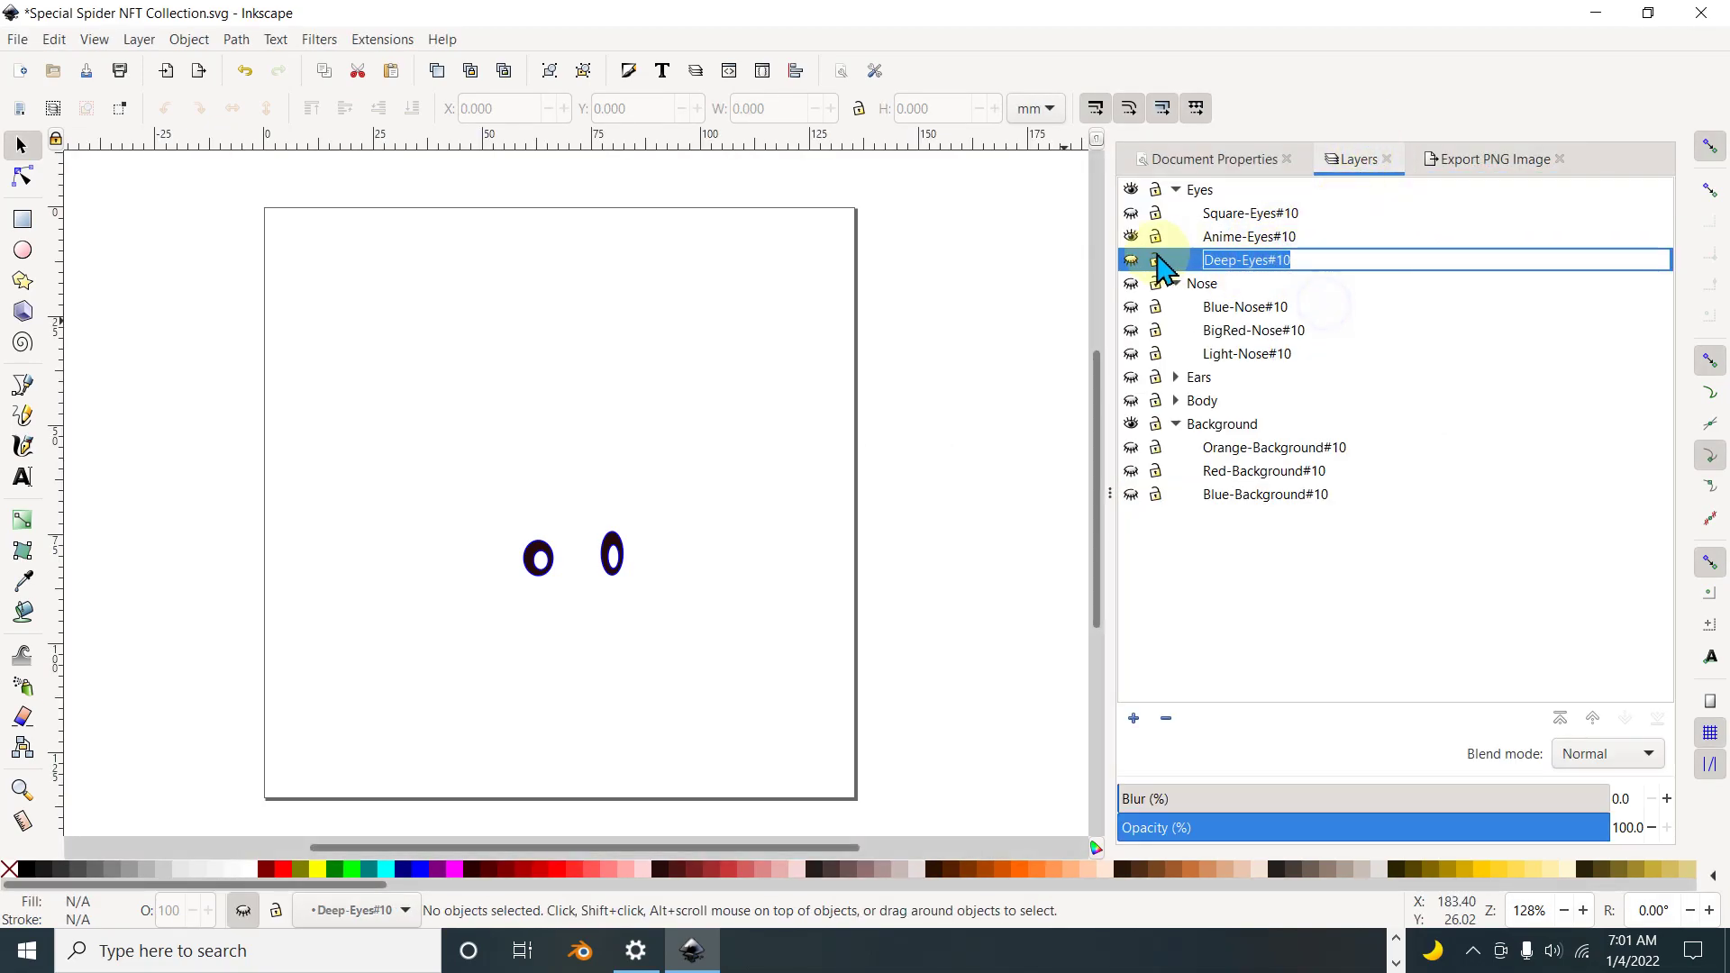
left_click(1131, 259)
left_click(1131, 236)
Step: Export as Deep-Eyes#10.png via Export As, replacing the existing file
left_click(1486, 159)
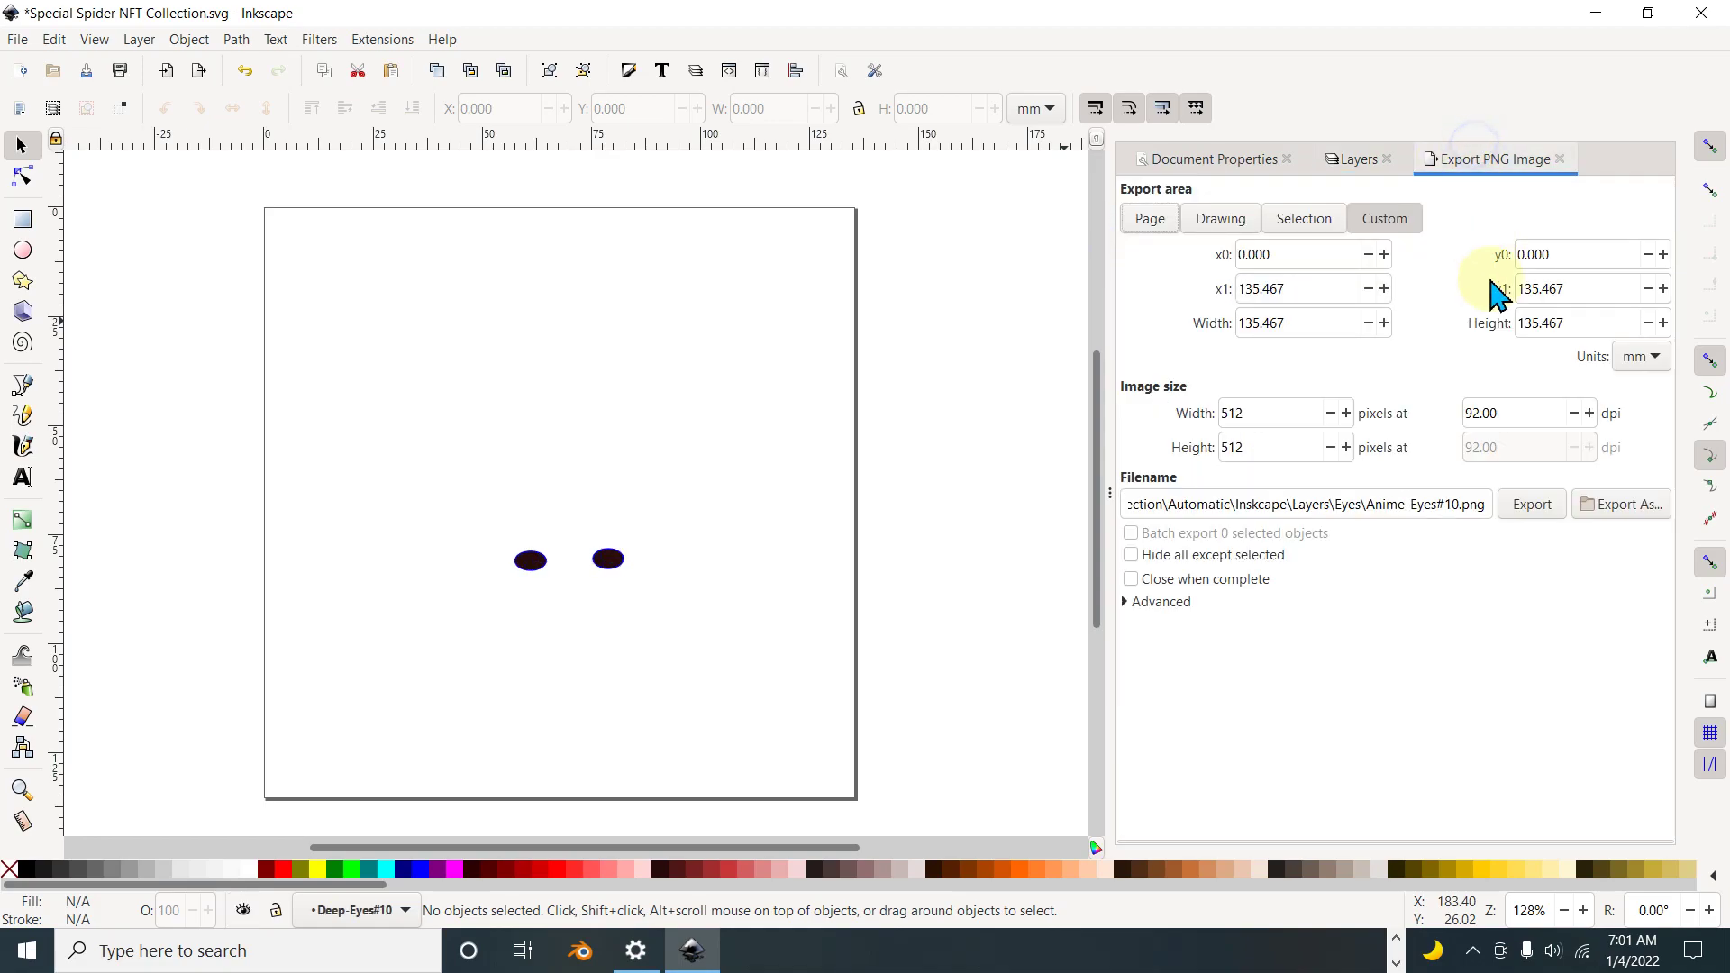
left_click_drag(1367, 502, 1536, 502)
key("ctrl+v")
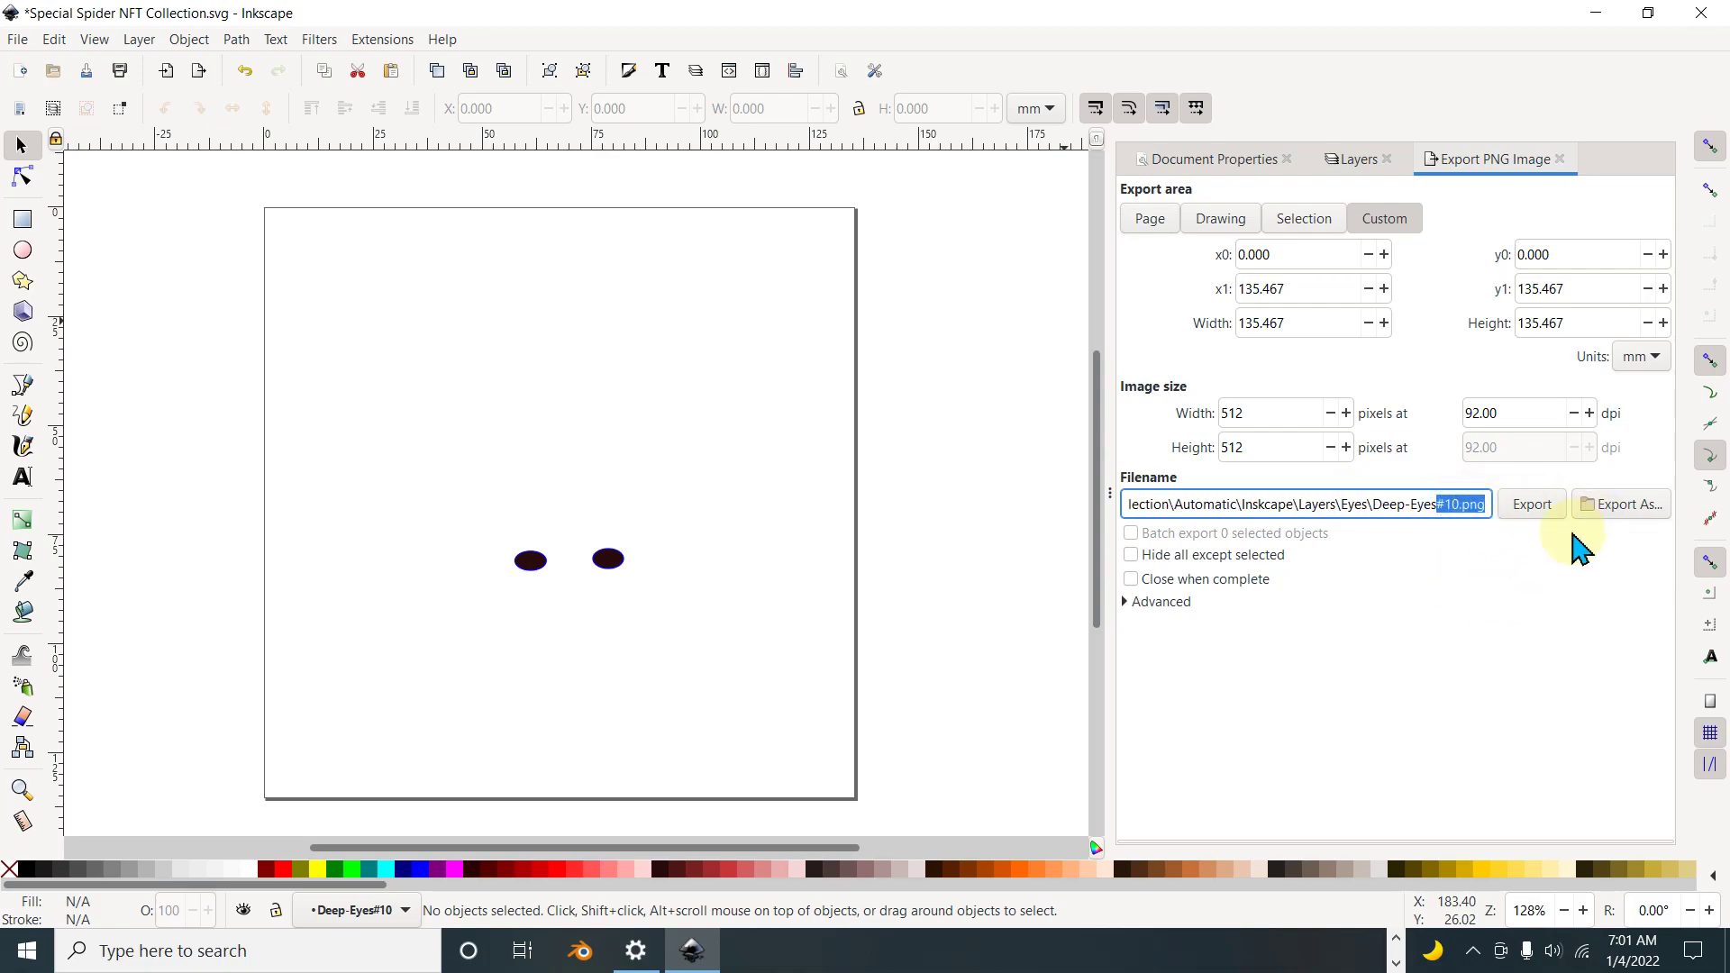
left_click(1623, 507)
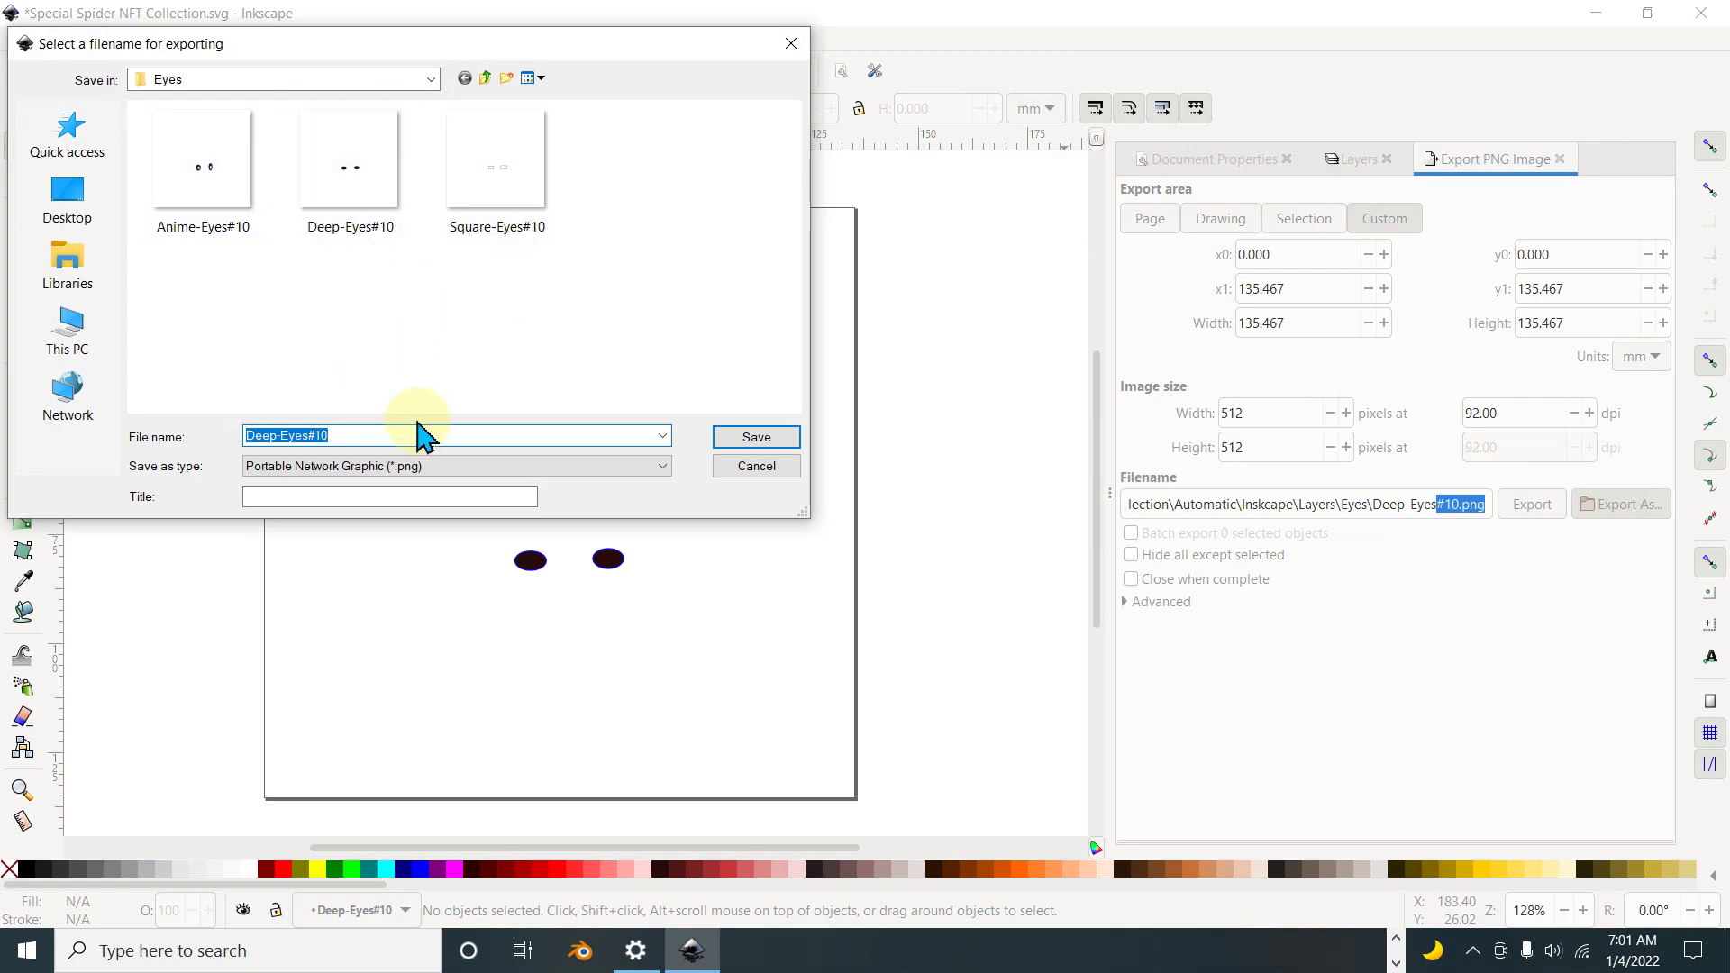
left_click(739, 441)
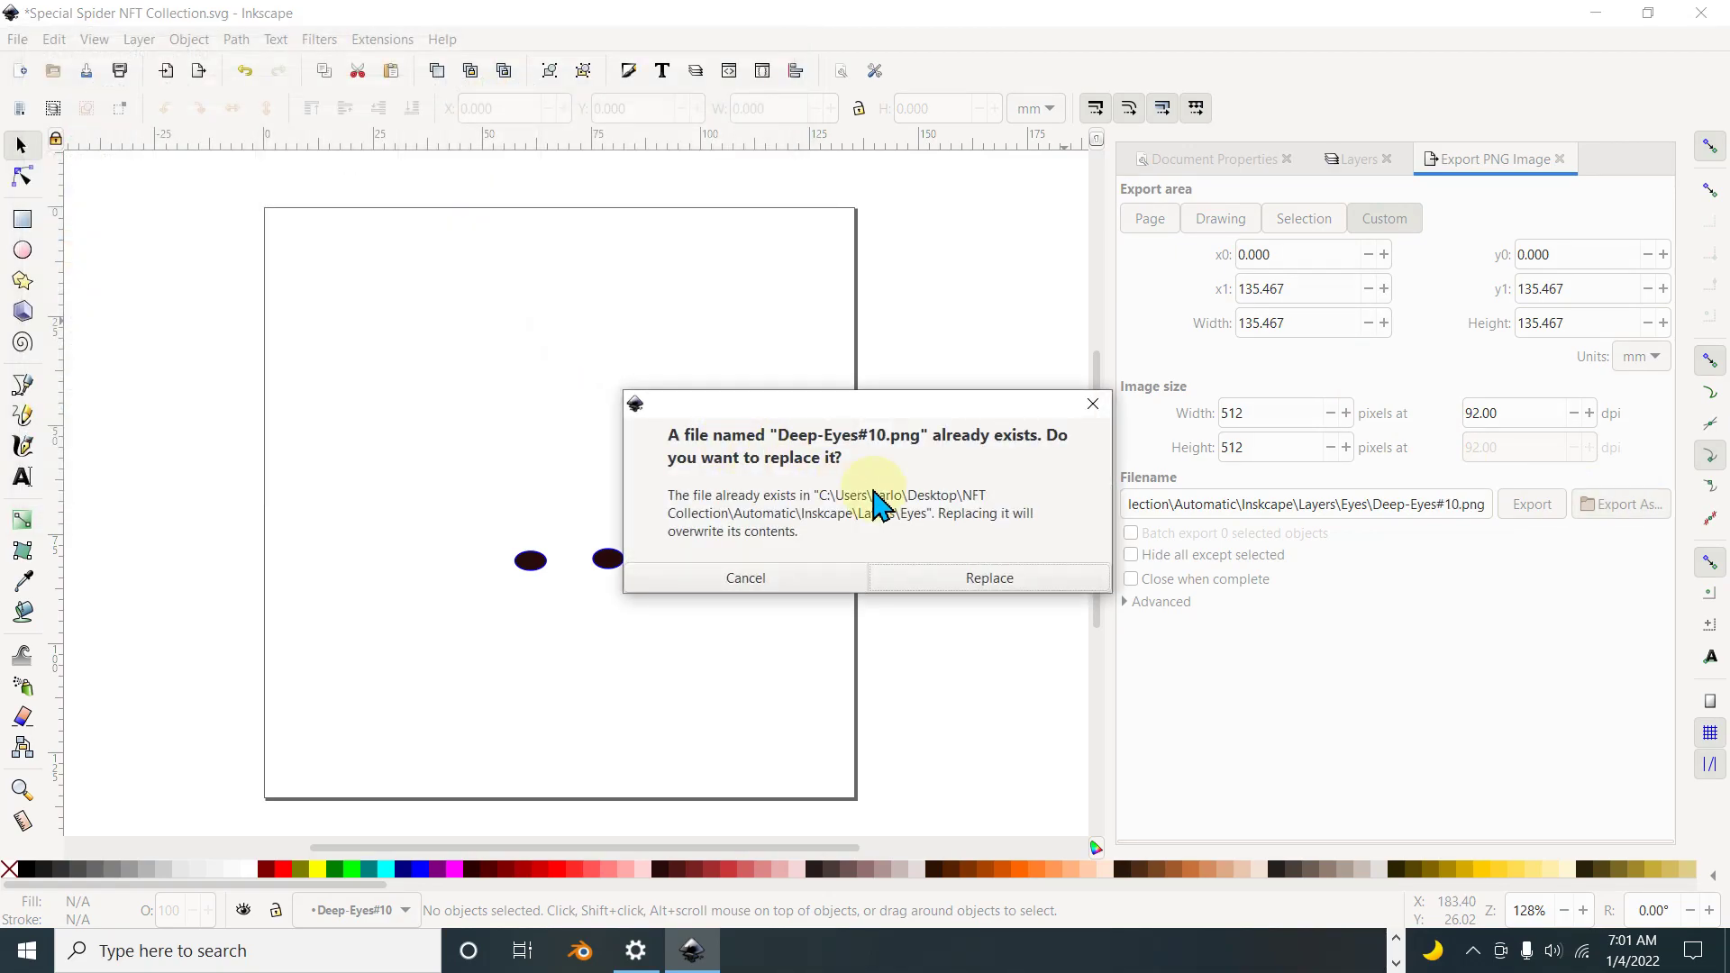
left_click(960, 581)
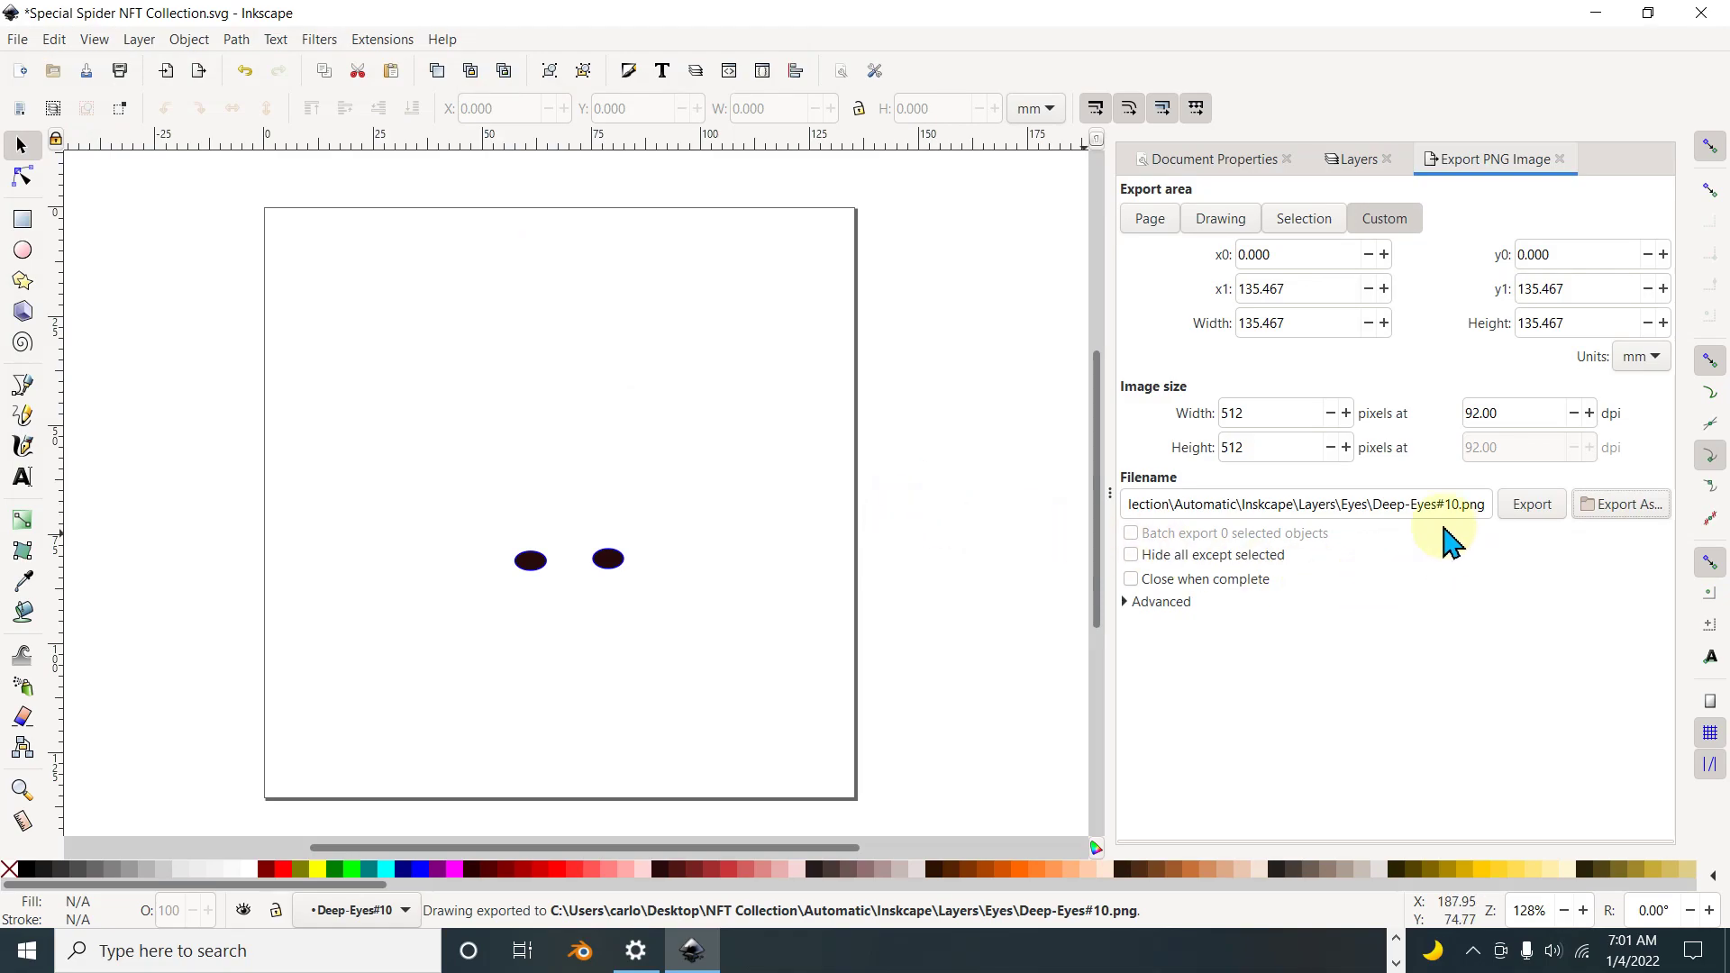
double_click(1359, 505)
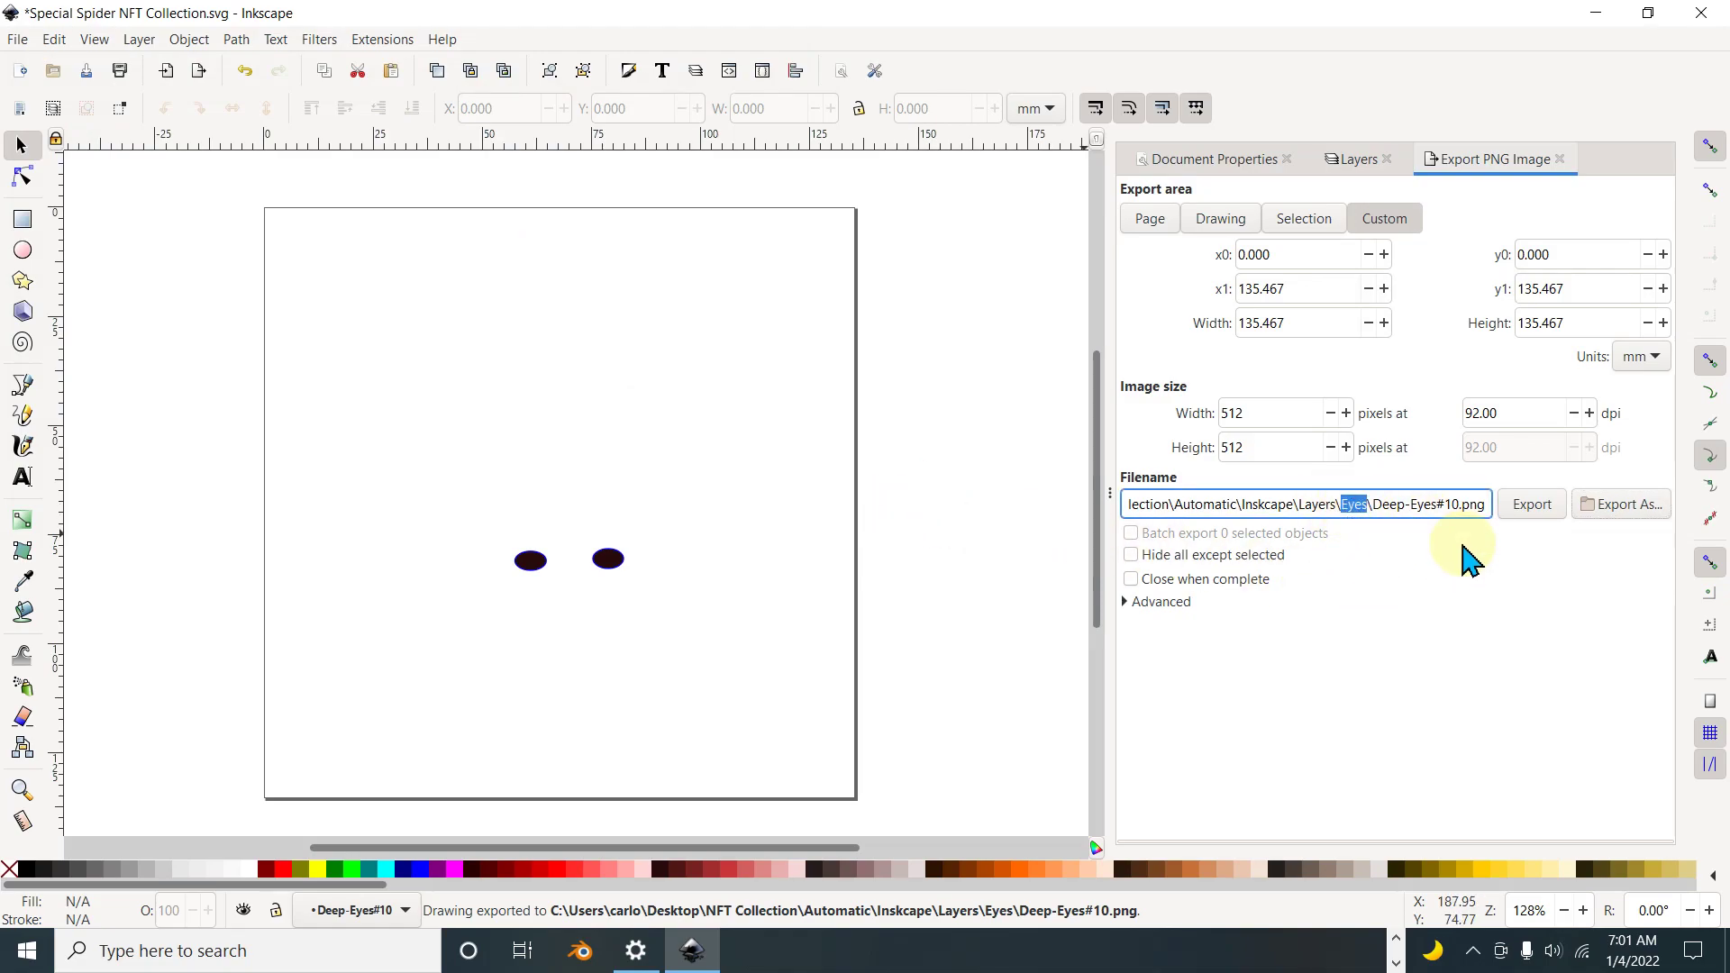
Step: Hide Deep-Eyes#10, show Blue-Nose#10 and copy its layer name
left_click(1342, 167)
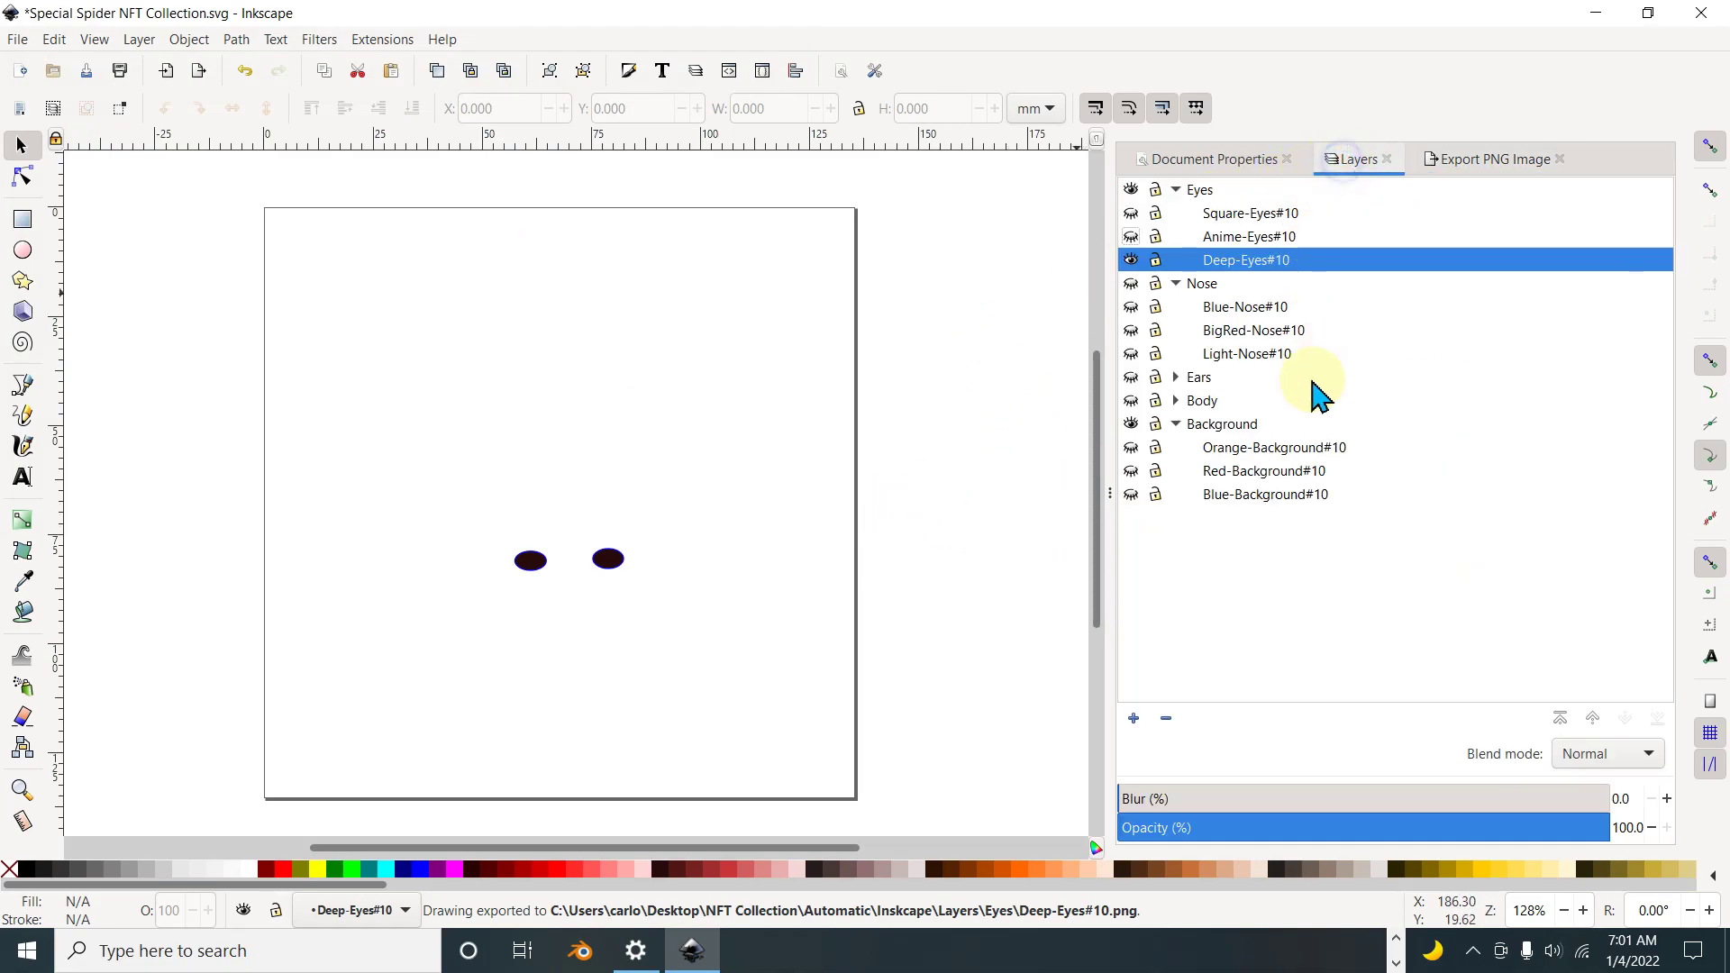
left_click(1131, 261)
left_click(1132, 307)
left_click(1232, 308)
left_click(1244, 307)
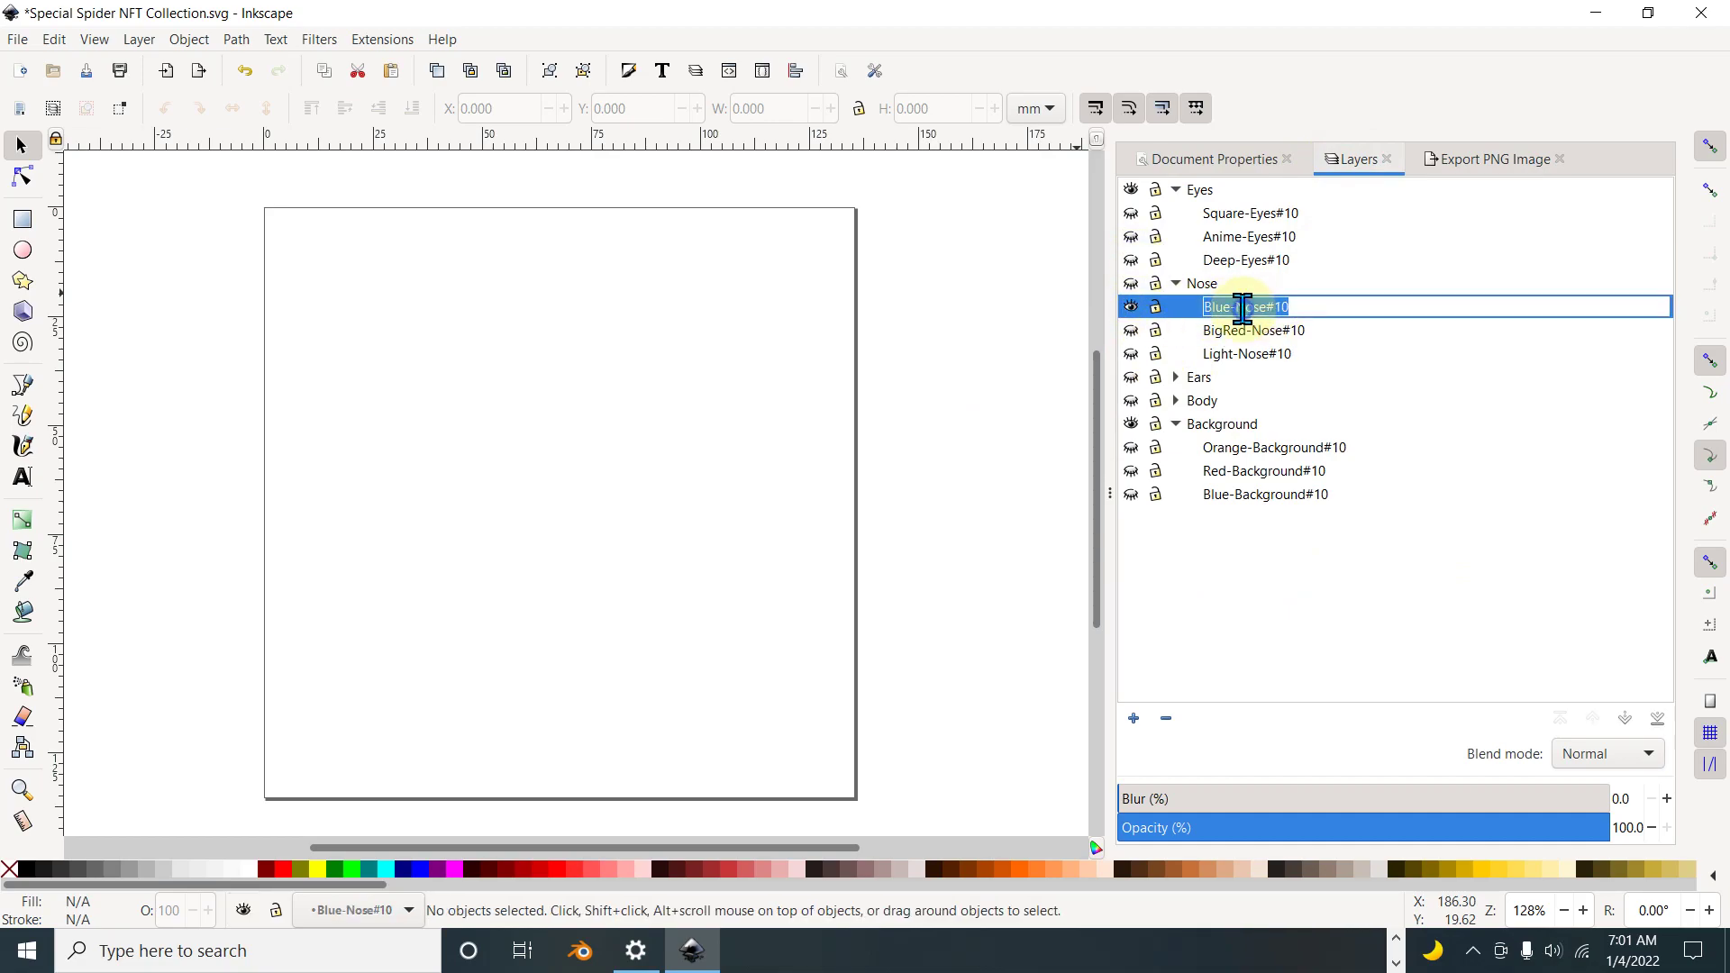
right_click(1249, 311)
left_click(1294, 351)
Step: Make the Nose parent layer visible and hide the whole Eyes layer
left_click(1489, 160)
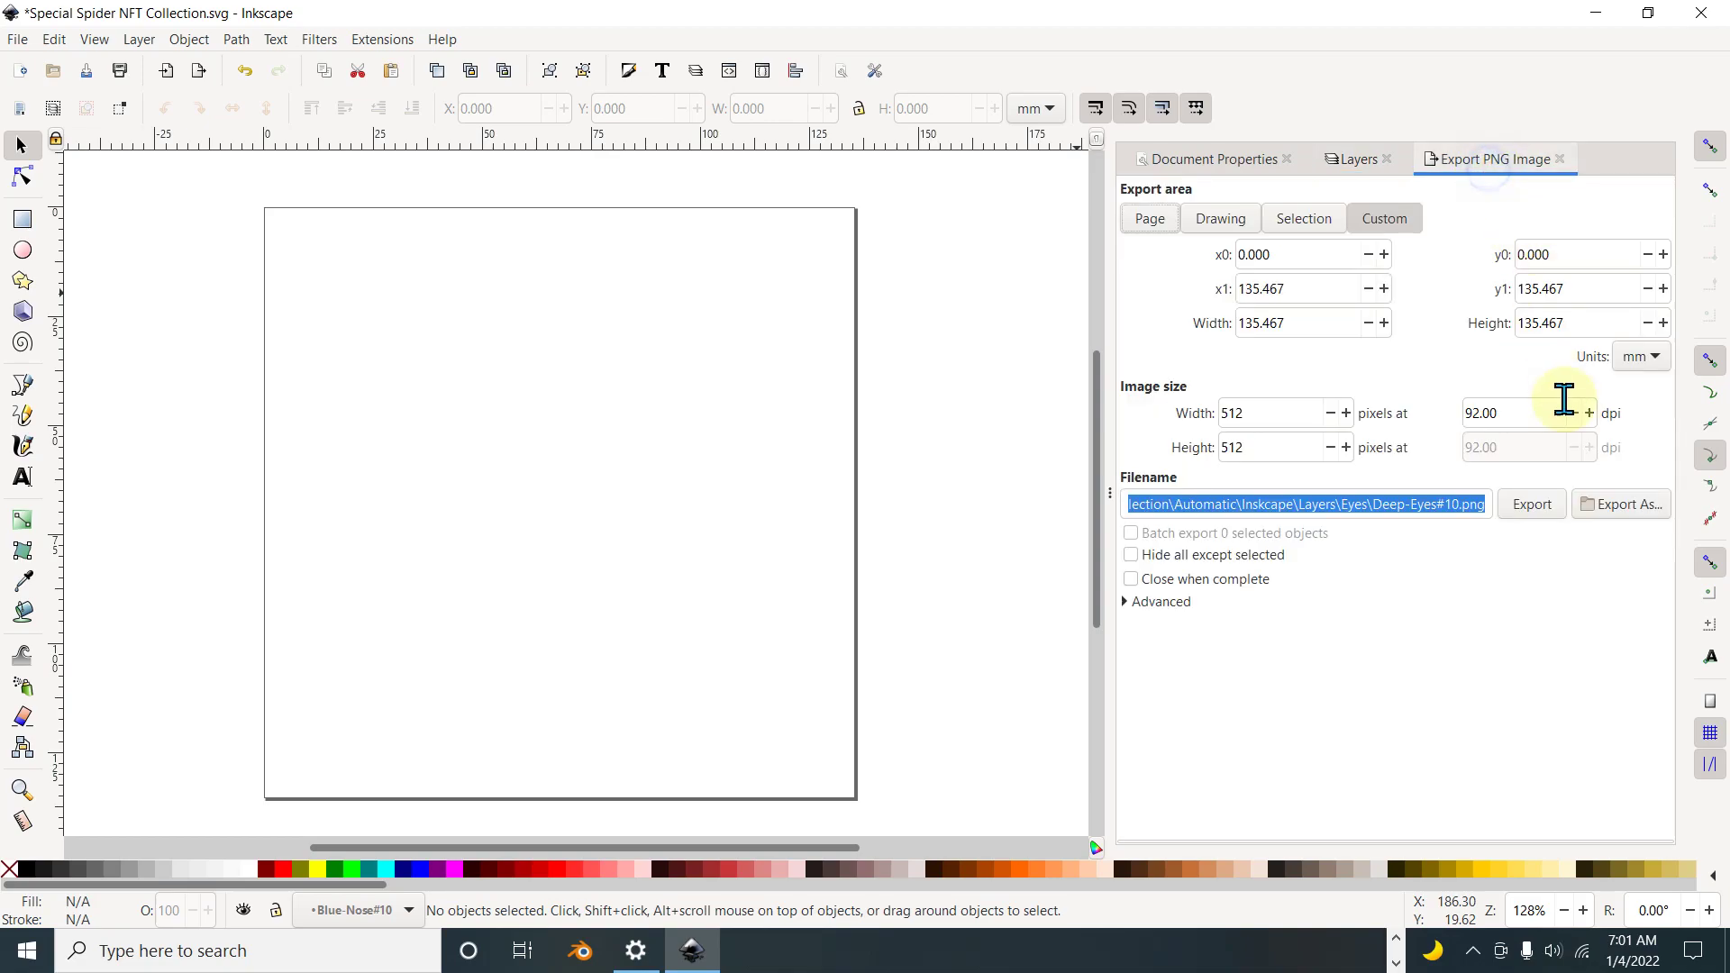
left_click_drag(1373, 505, 1449, 505)
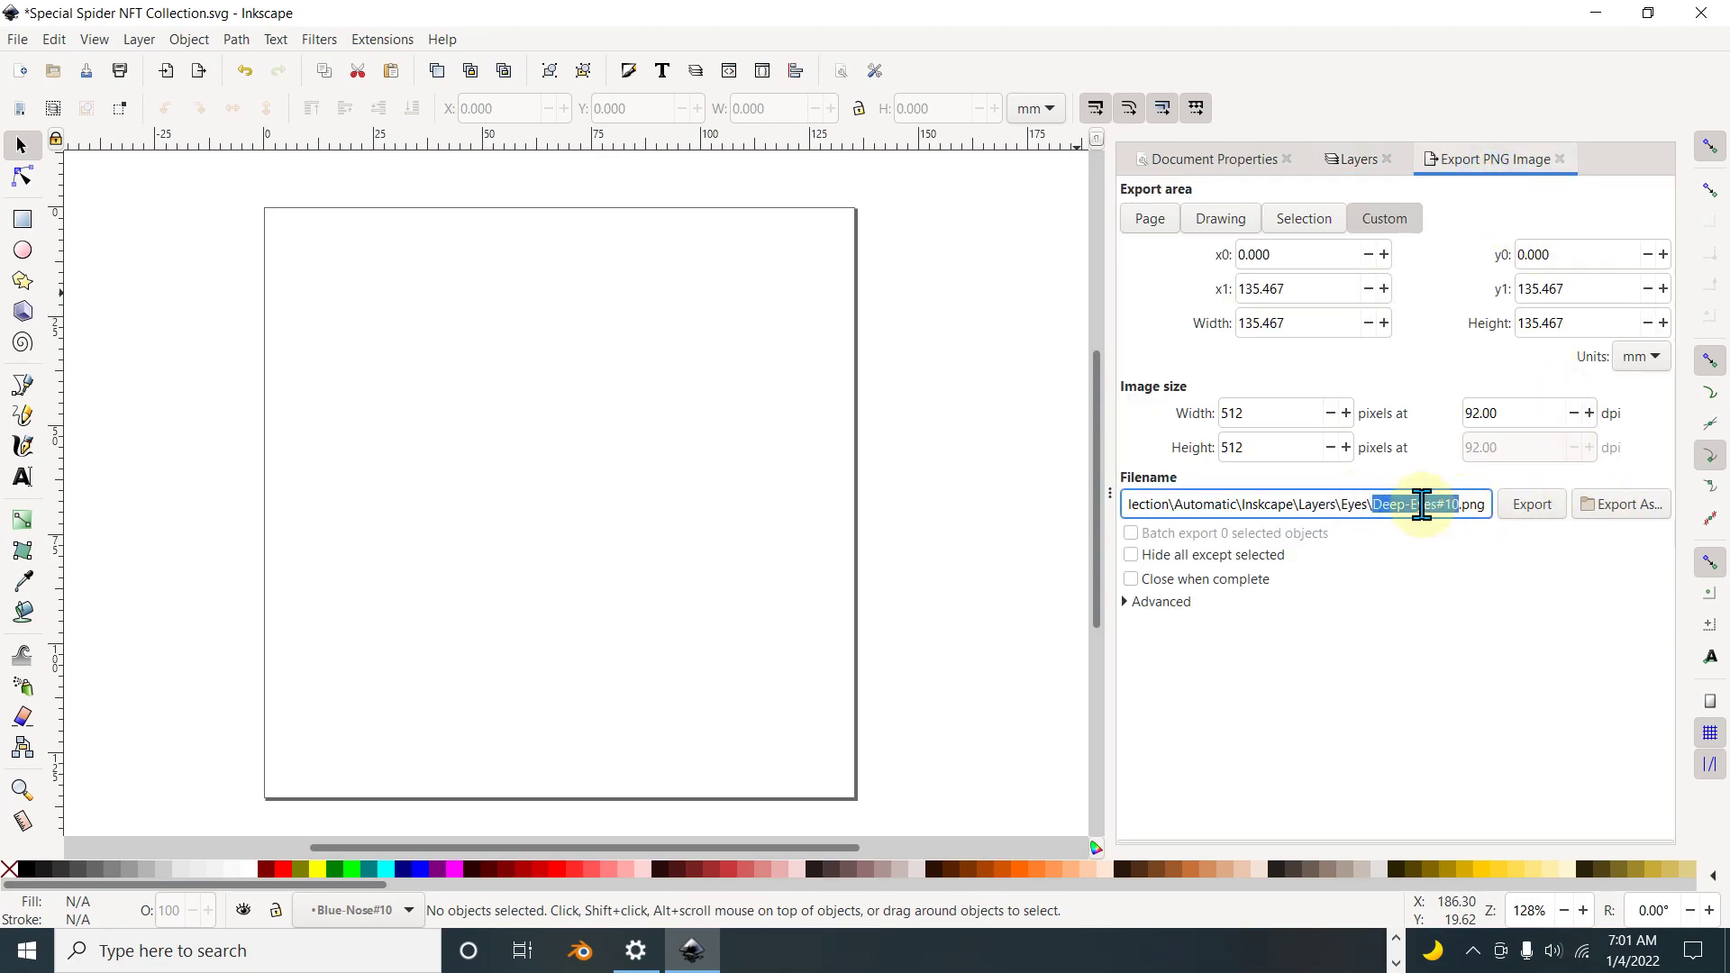
left_click(1352, 160)
left_click(1131, 283)
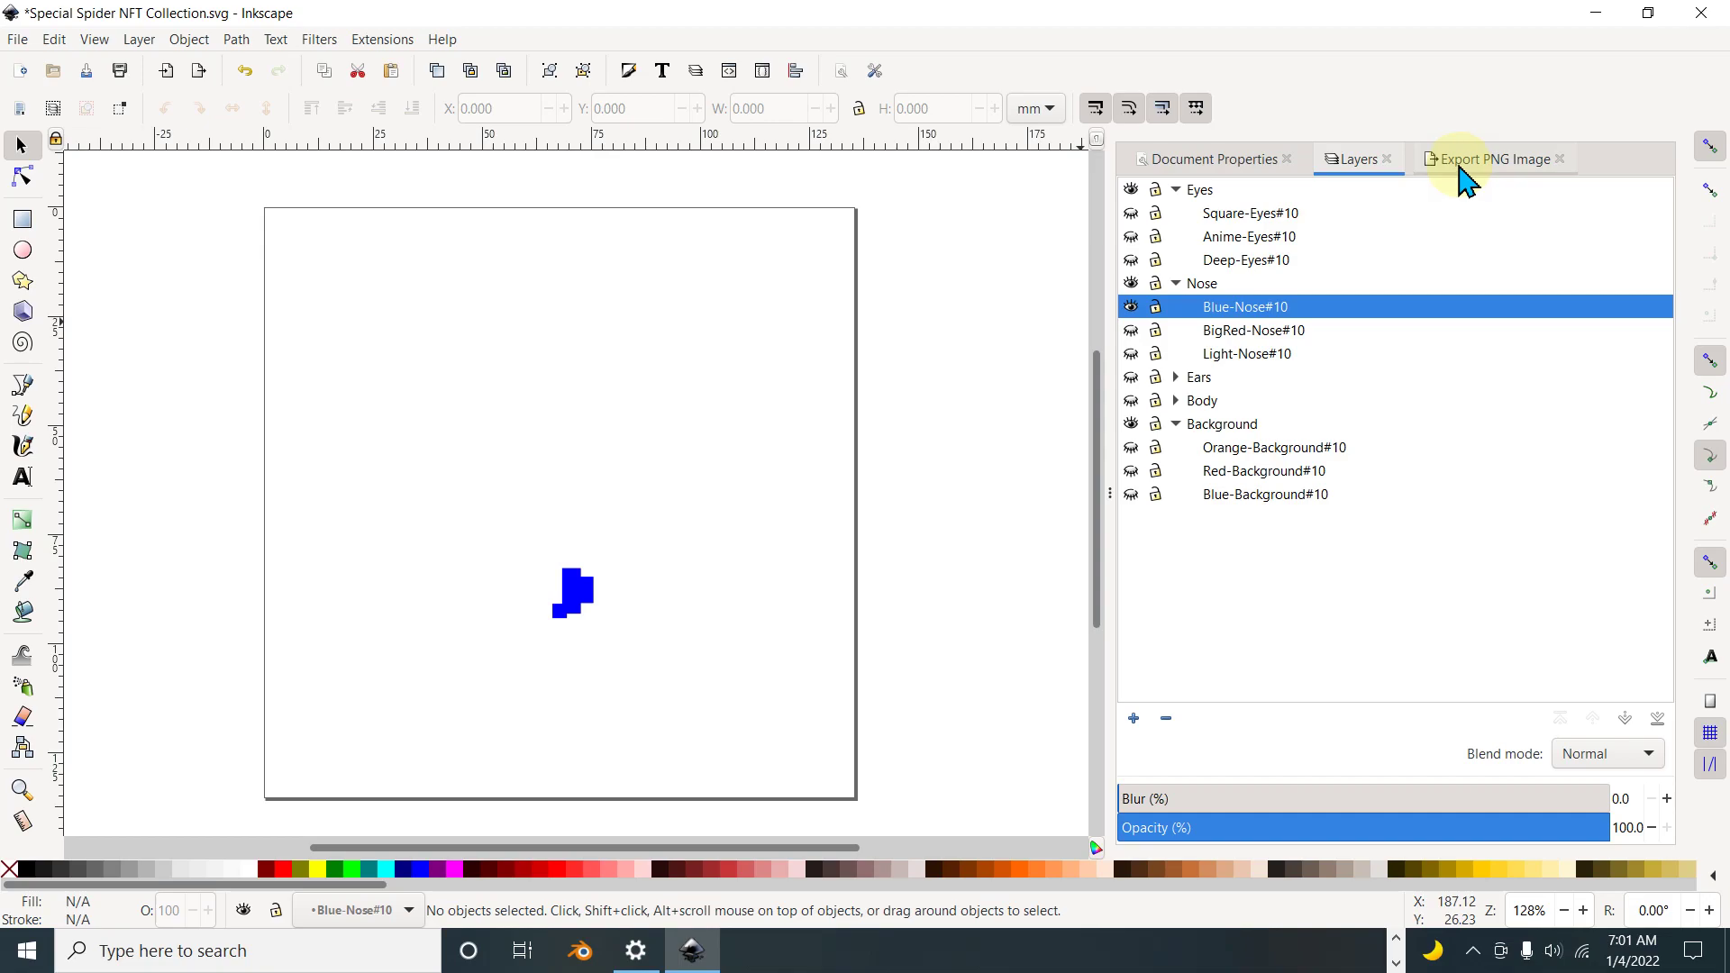
left_click(1131, 190)
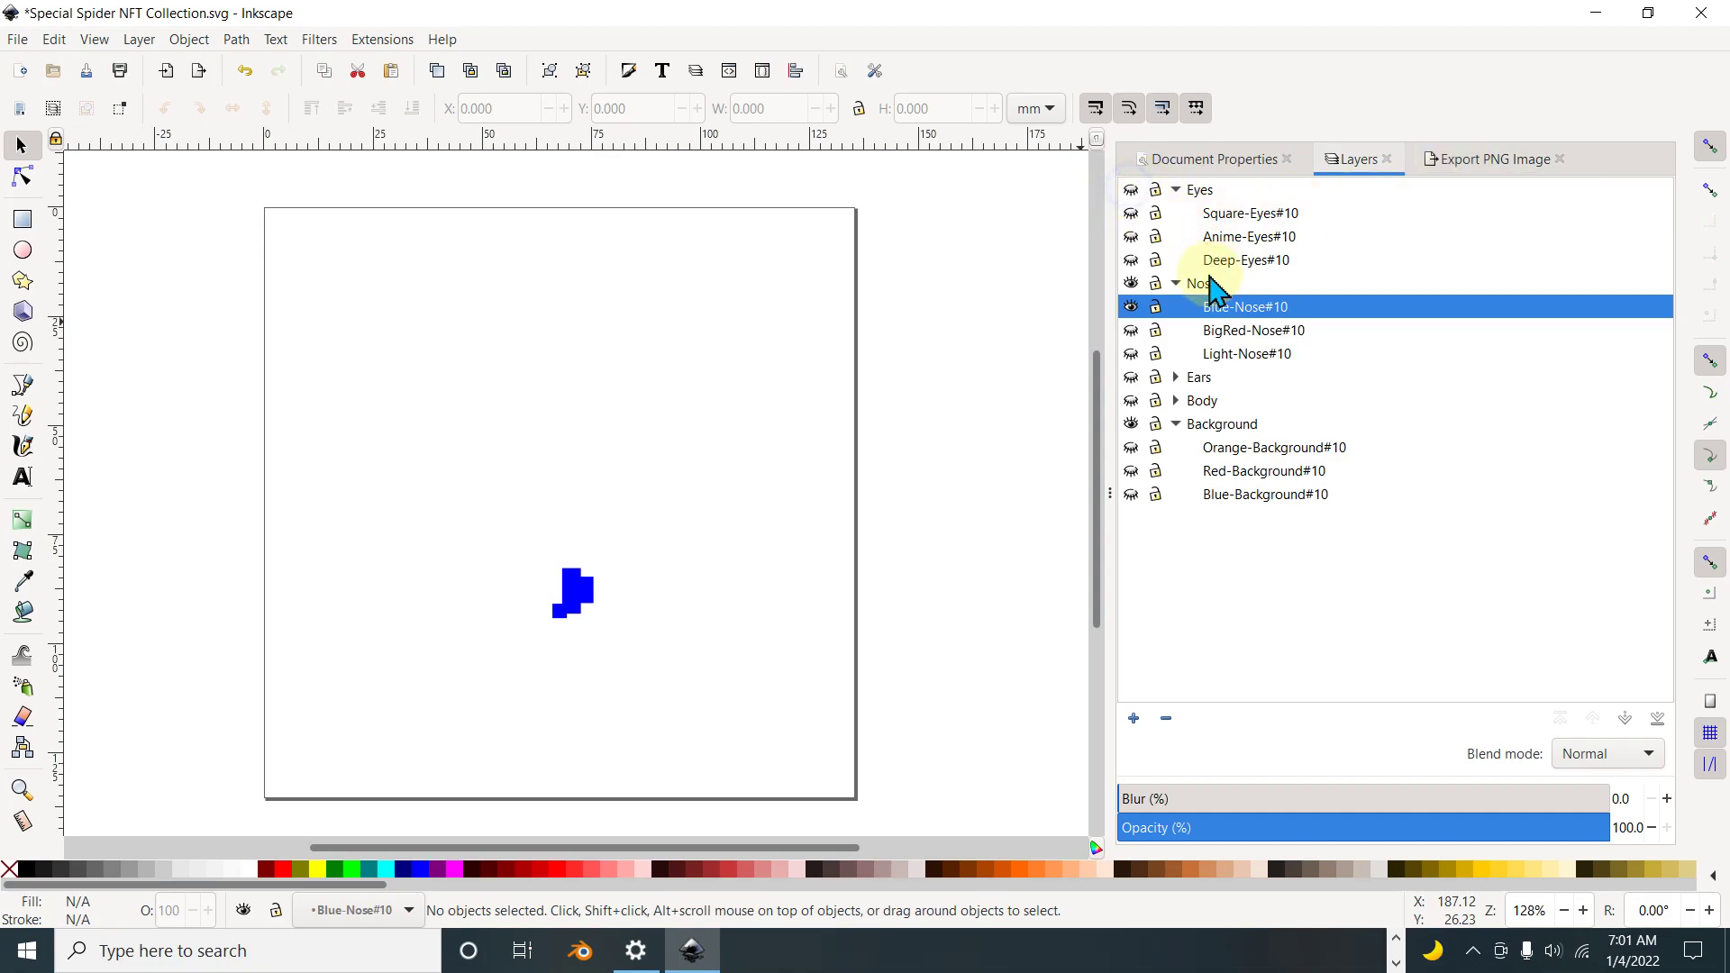
Step: Replace Deep-Eyes#10 with Blue-Nose#10 in the export file name
left_click(1481, 162)
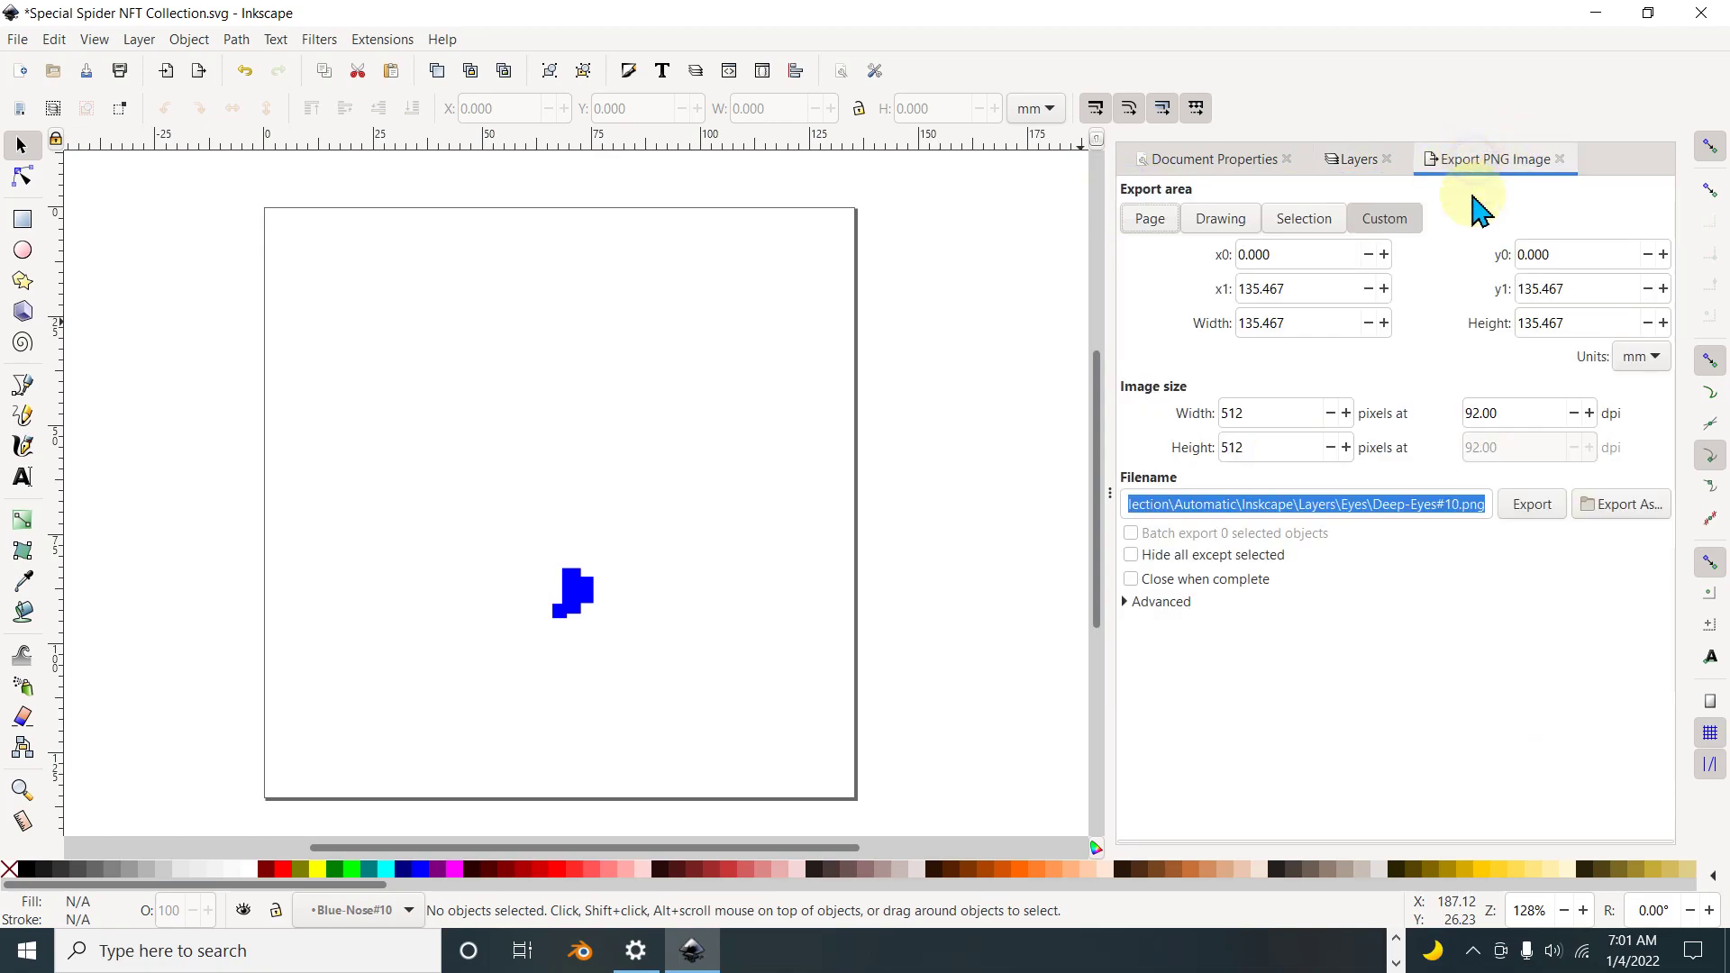
left_click(1371, 502)
left_click_drag(1372, 502, 1437, 504)
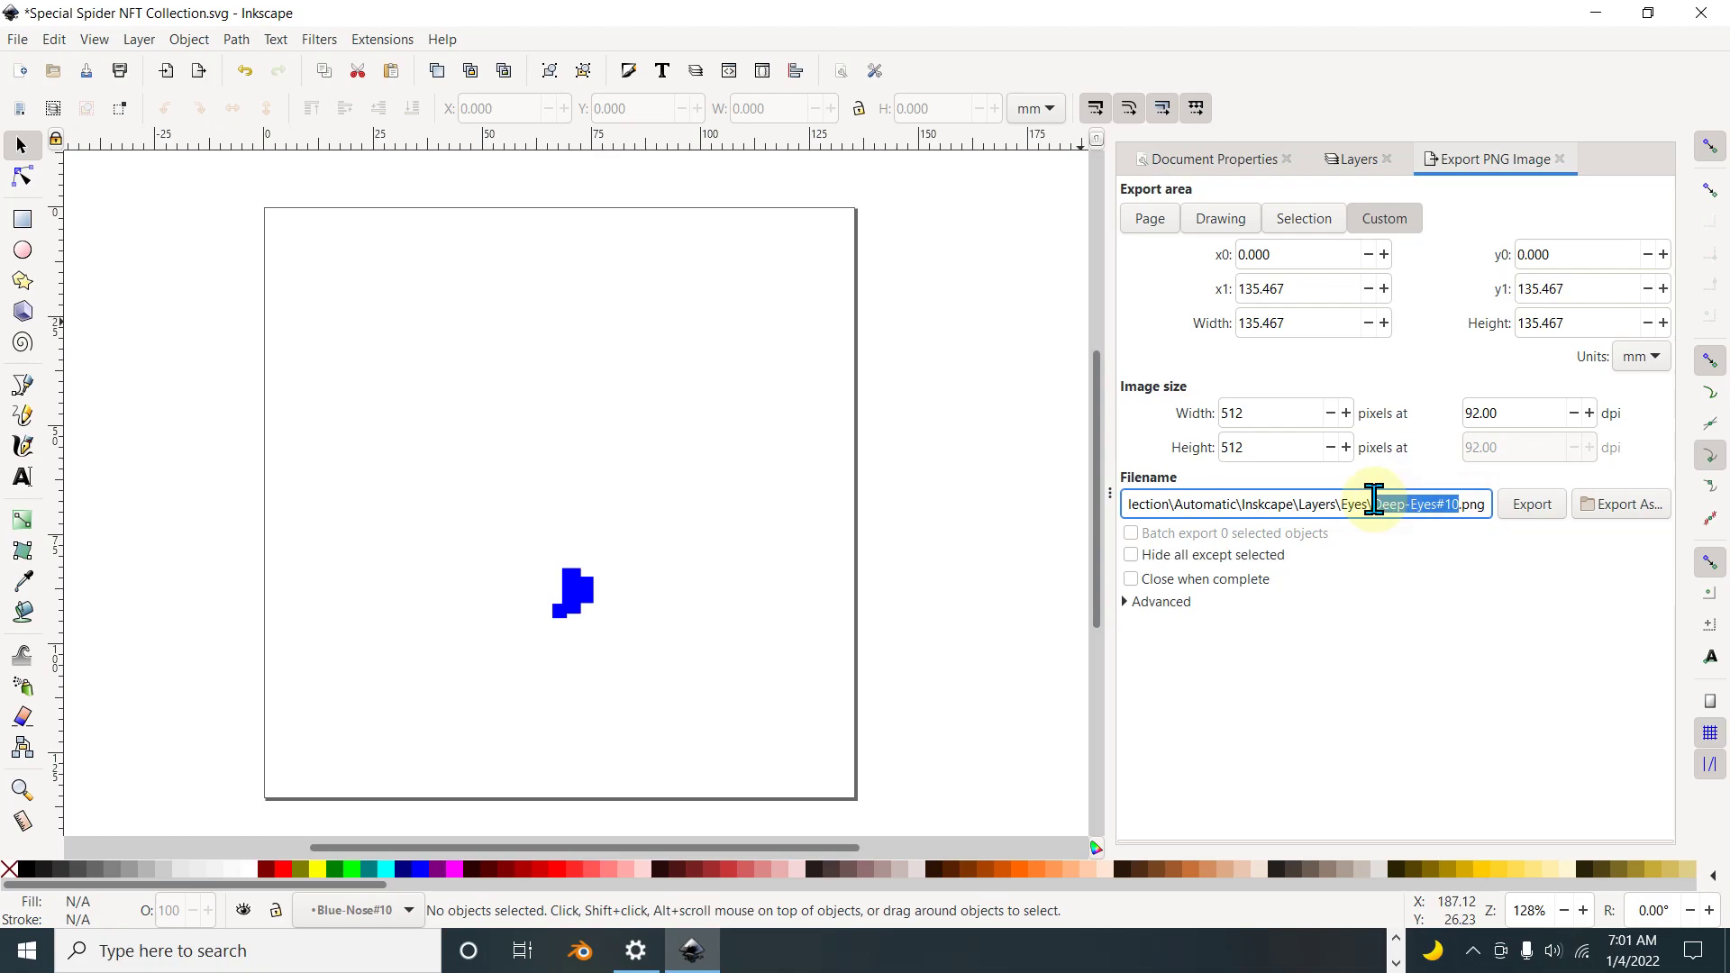
key("ctrl+v")
key("Return")
Step: Save Blue-Nose#10.png into the Layers\Nose folder, then hide Blue-Nose#10
left_click(1613, 504)
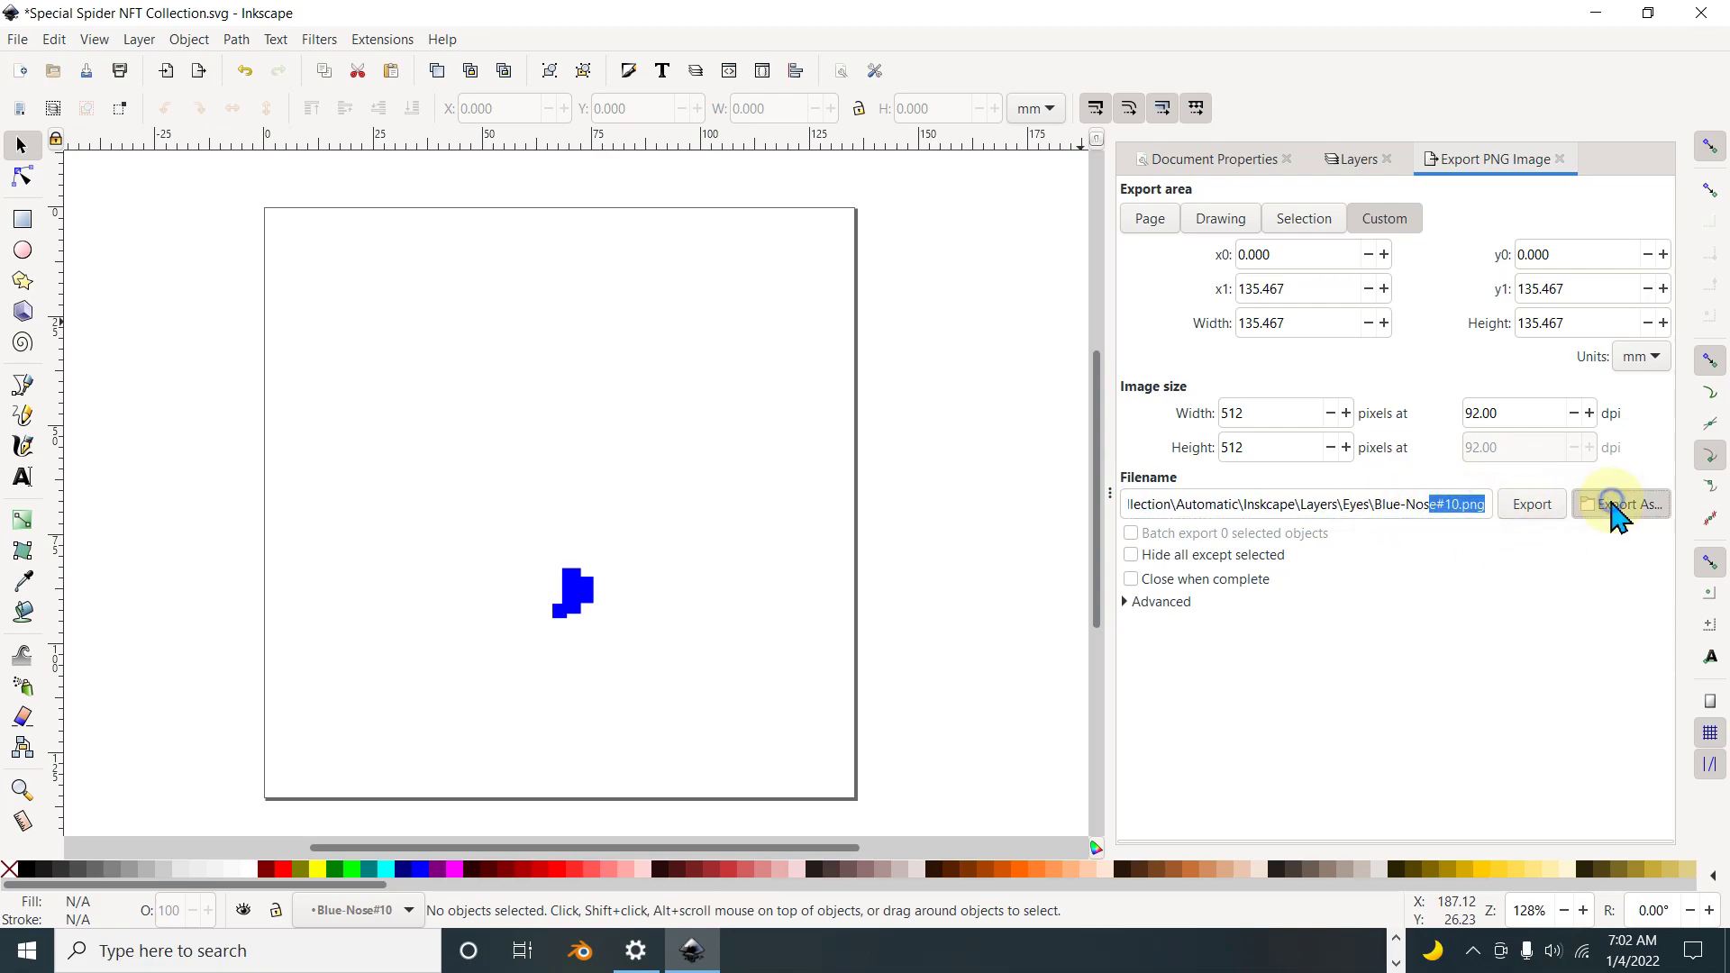
left_click(270, 82)
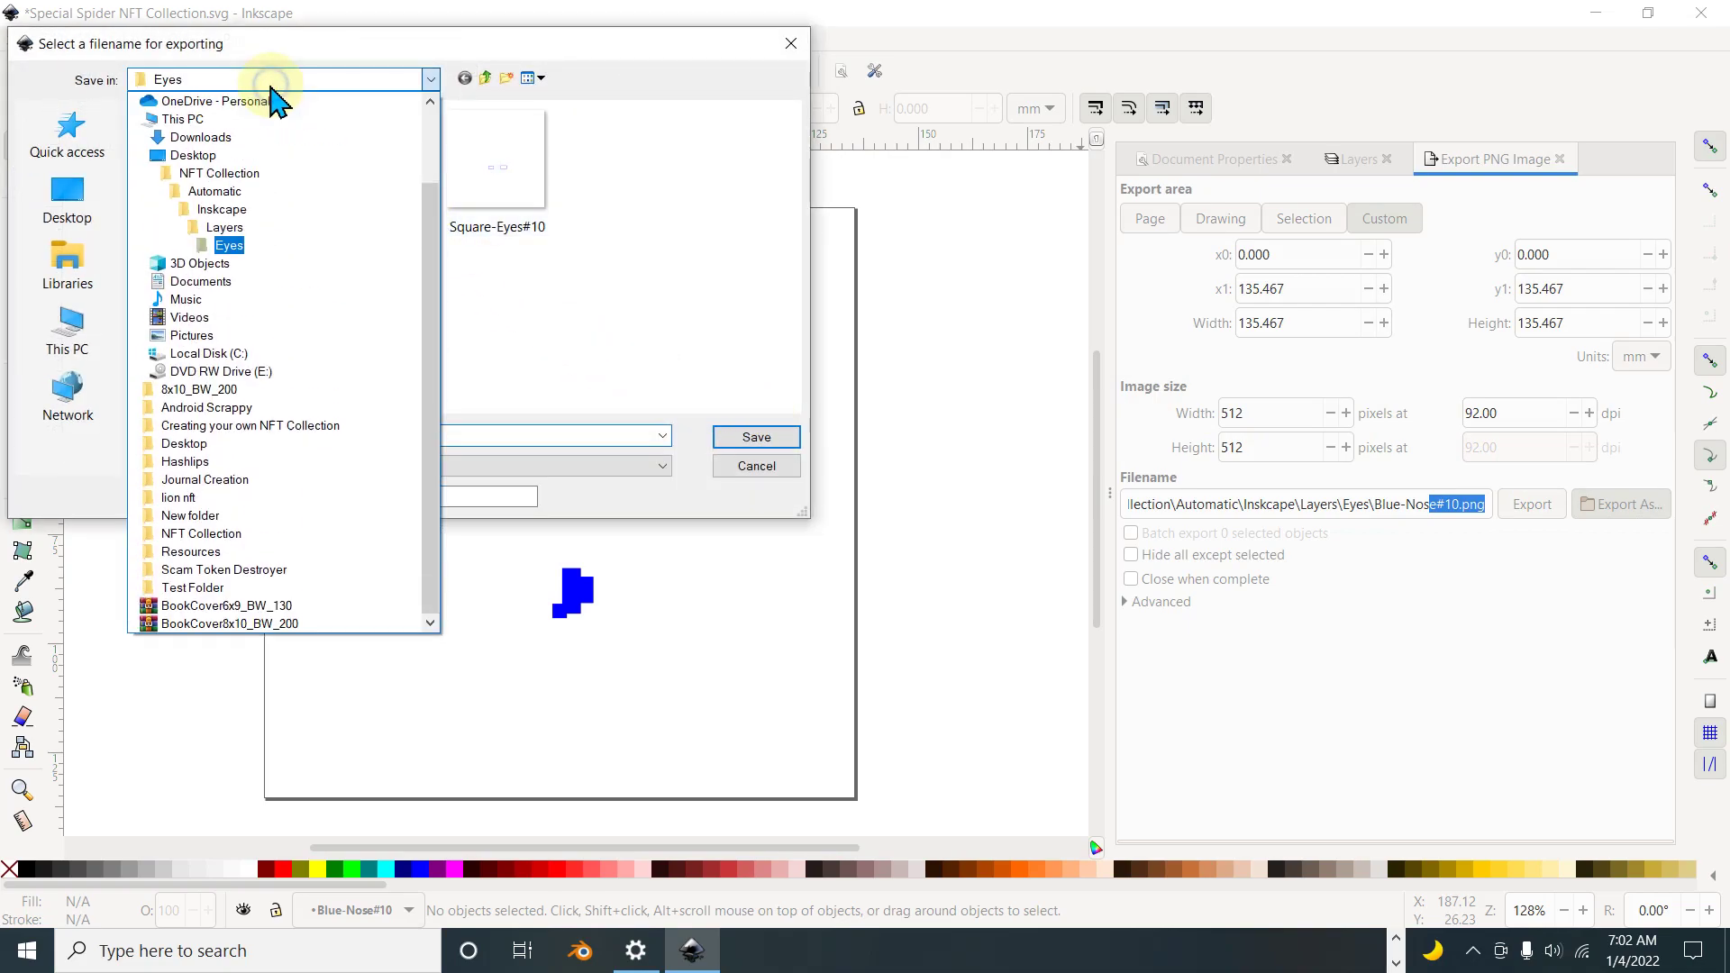
left_click(250, 227)
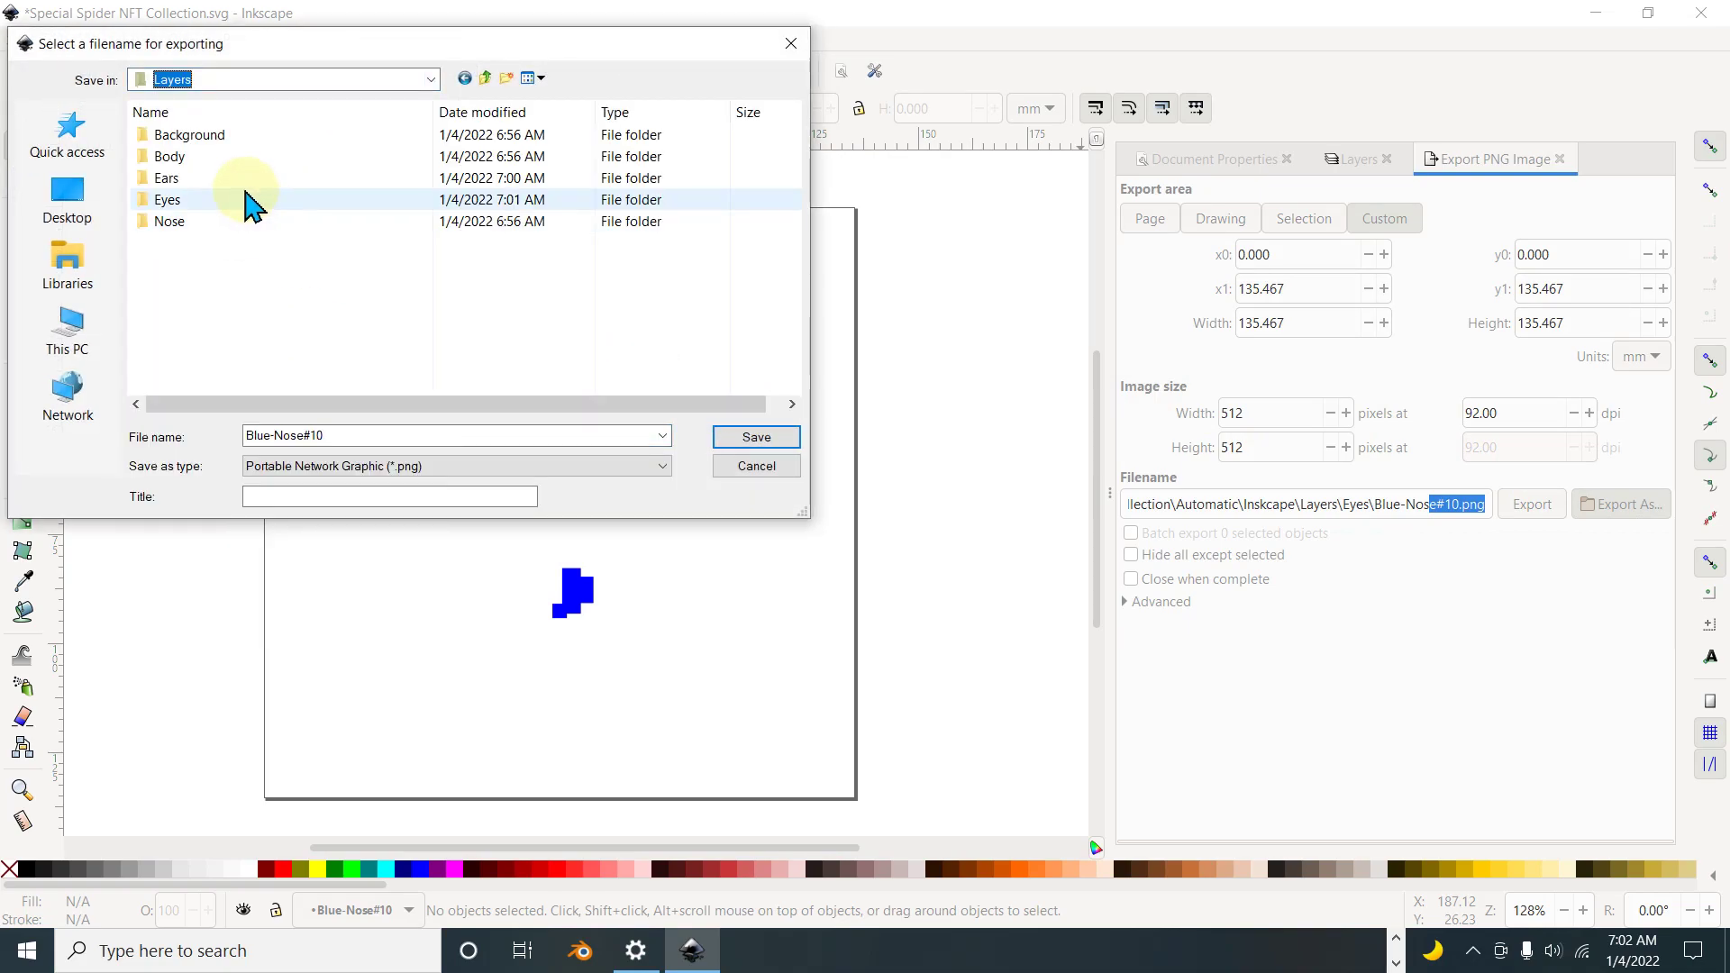
left_click(192, 222)
left_click(753, 440)
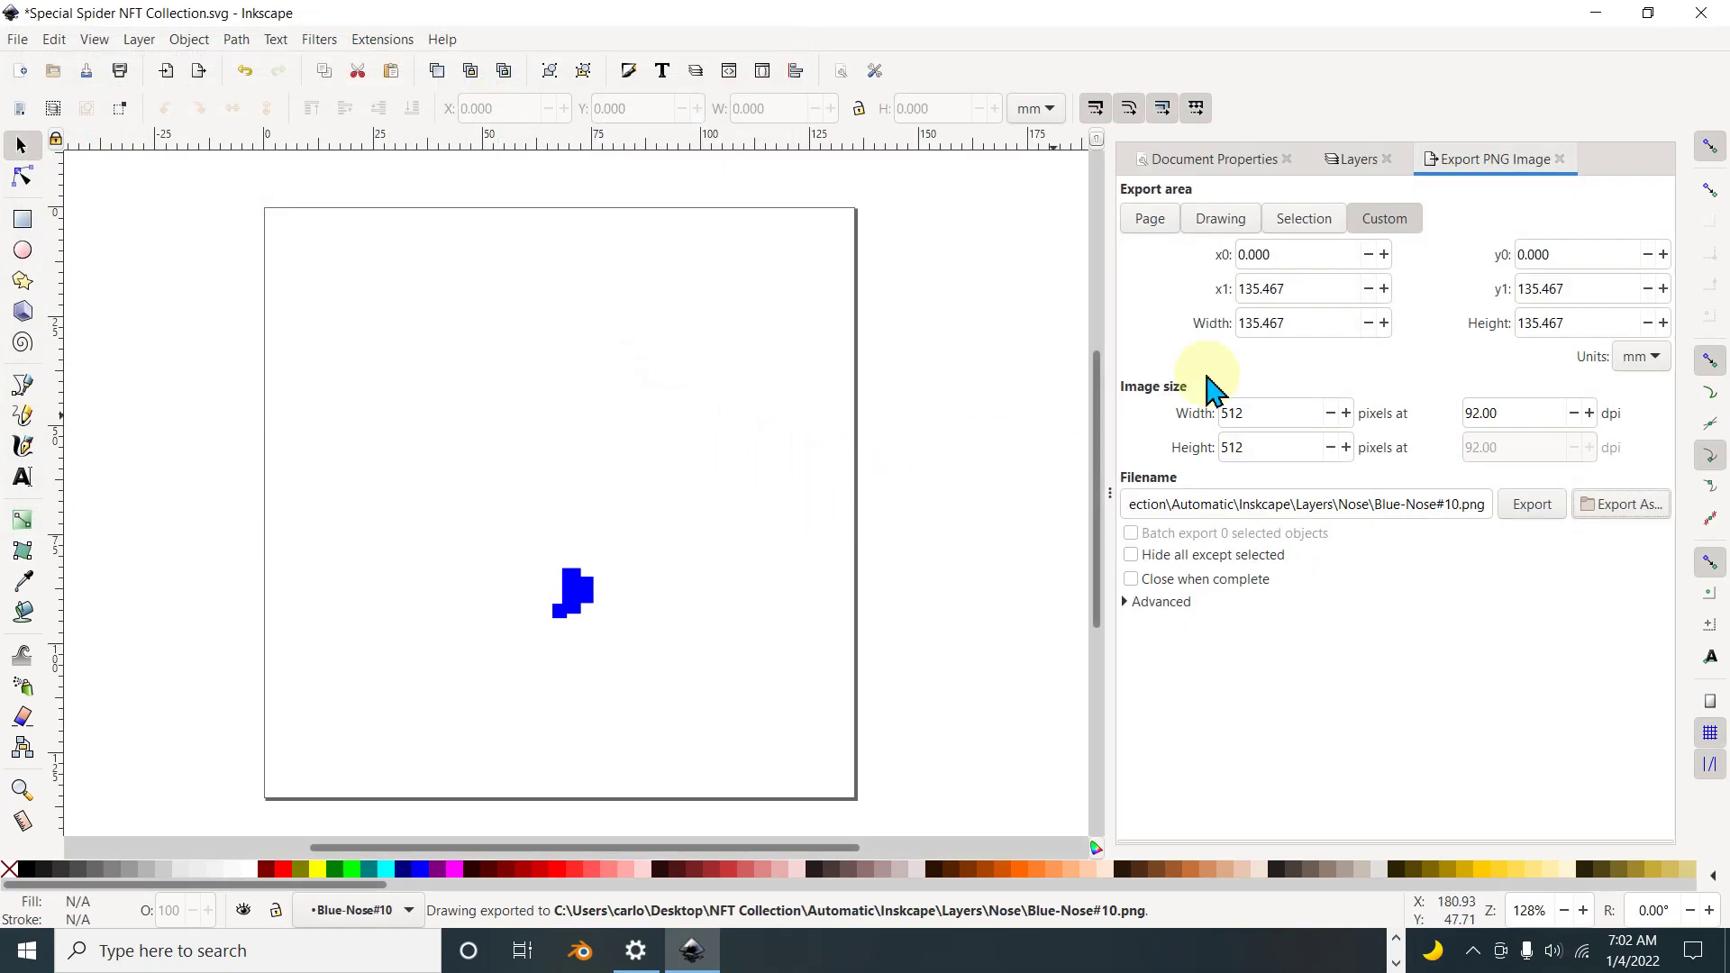
left_click(1356, 159)
left_click(1131, 308)
Step: Show the BigRed-Nose#10 layer and copy its layer name
left_click(1131, 331)
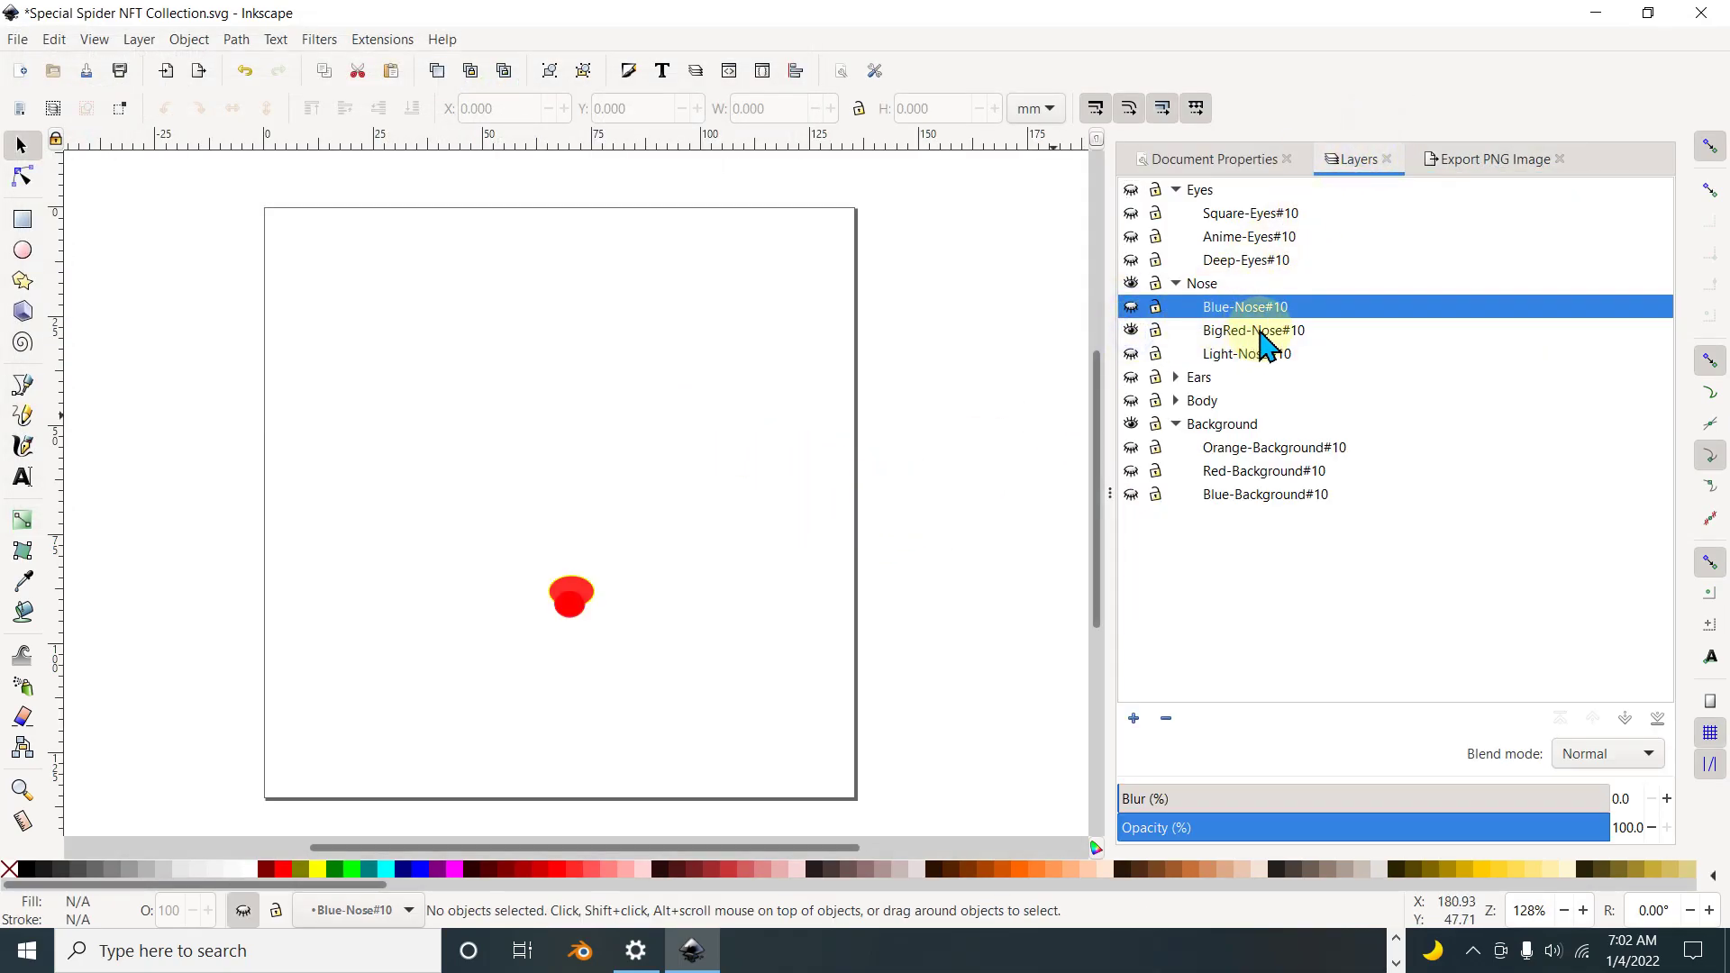
double_click(1254, 330)
right_click(1291, 336)
left_click(1334, 375)
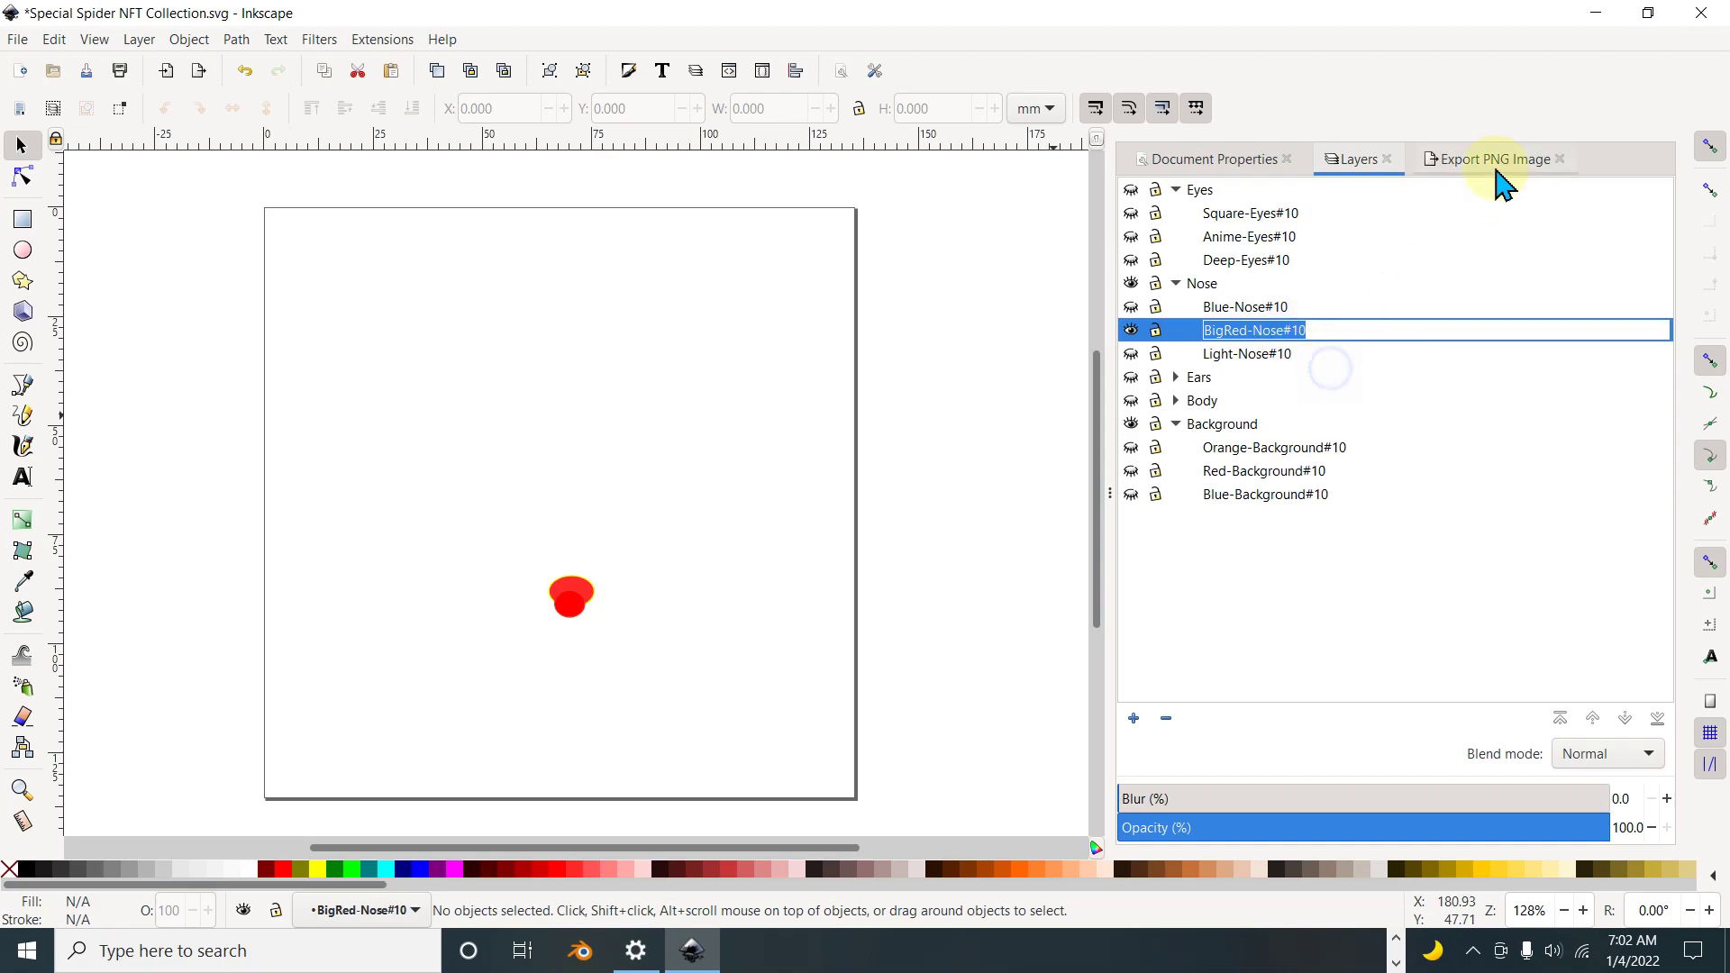
Step: Export the layer as BigRed-Nose#10.png into the Nose folder
left_click(1496, 159)
left_click_drag(1376, 505, 1460, 504)
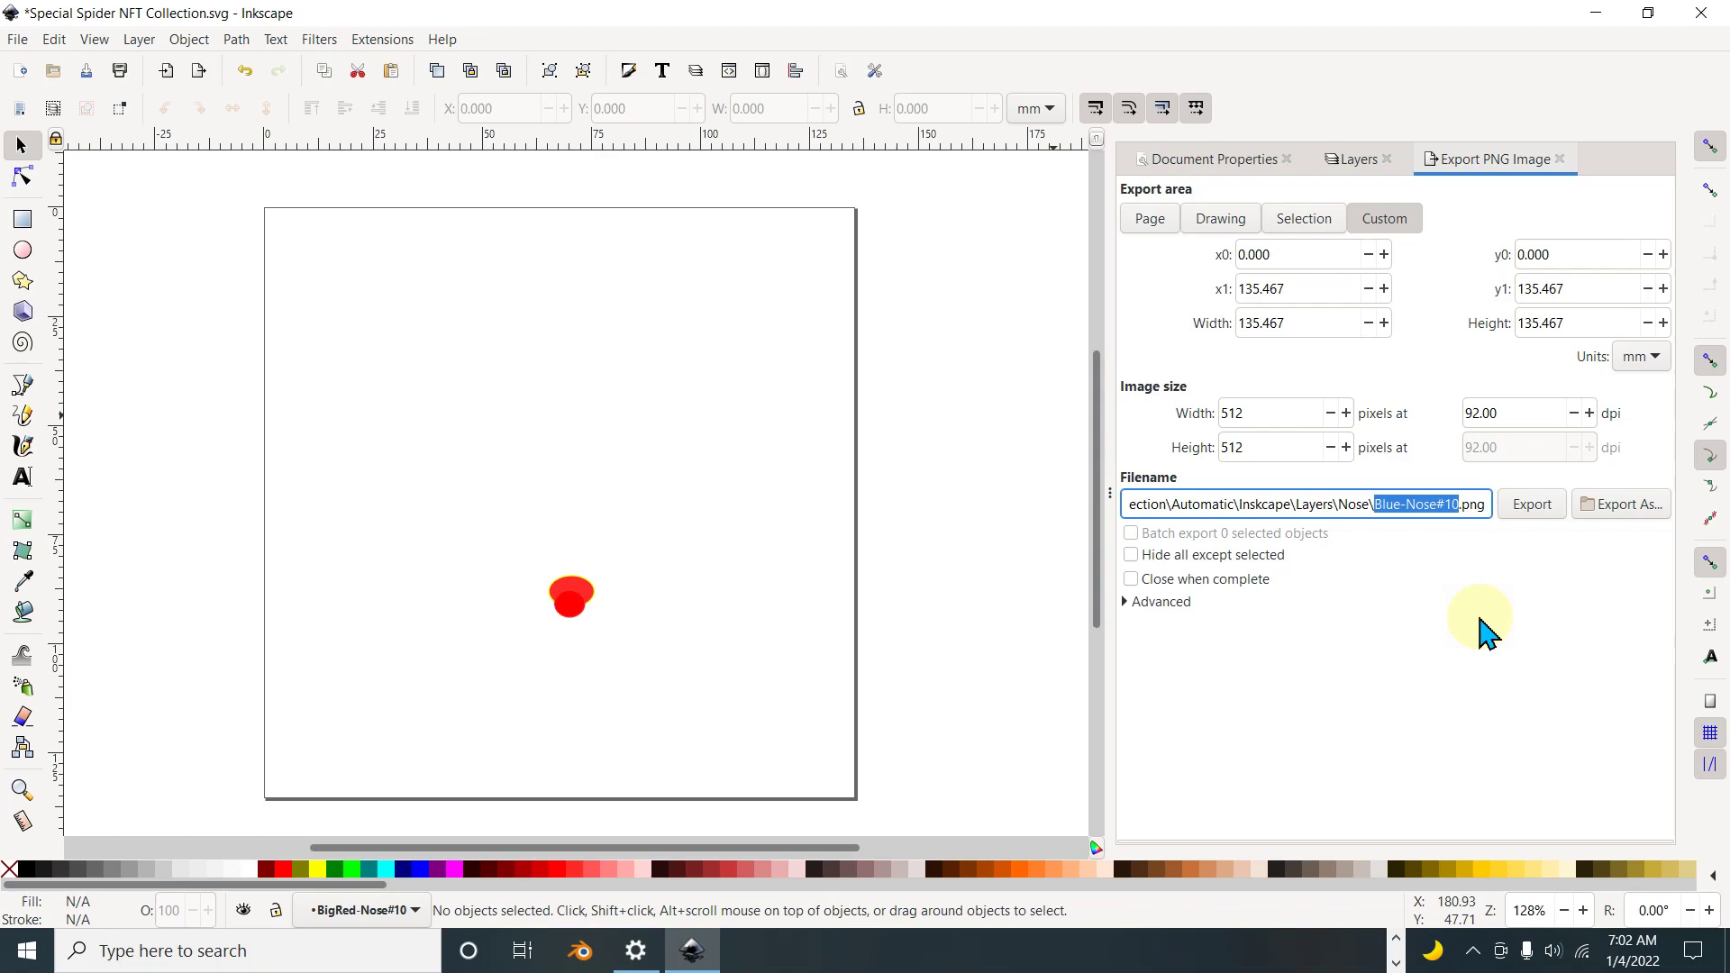
key("ctrl+v")
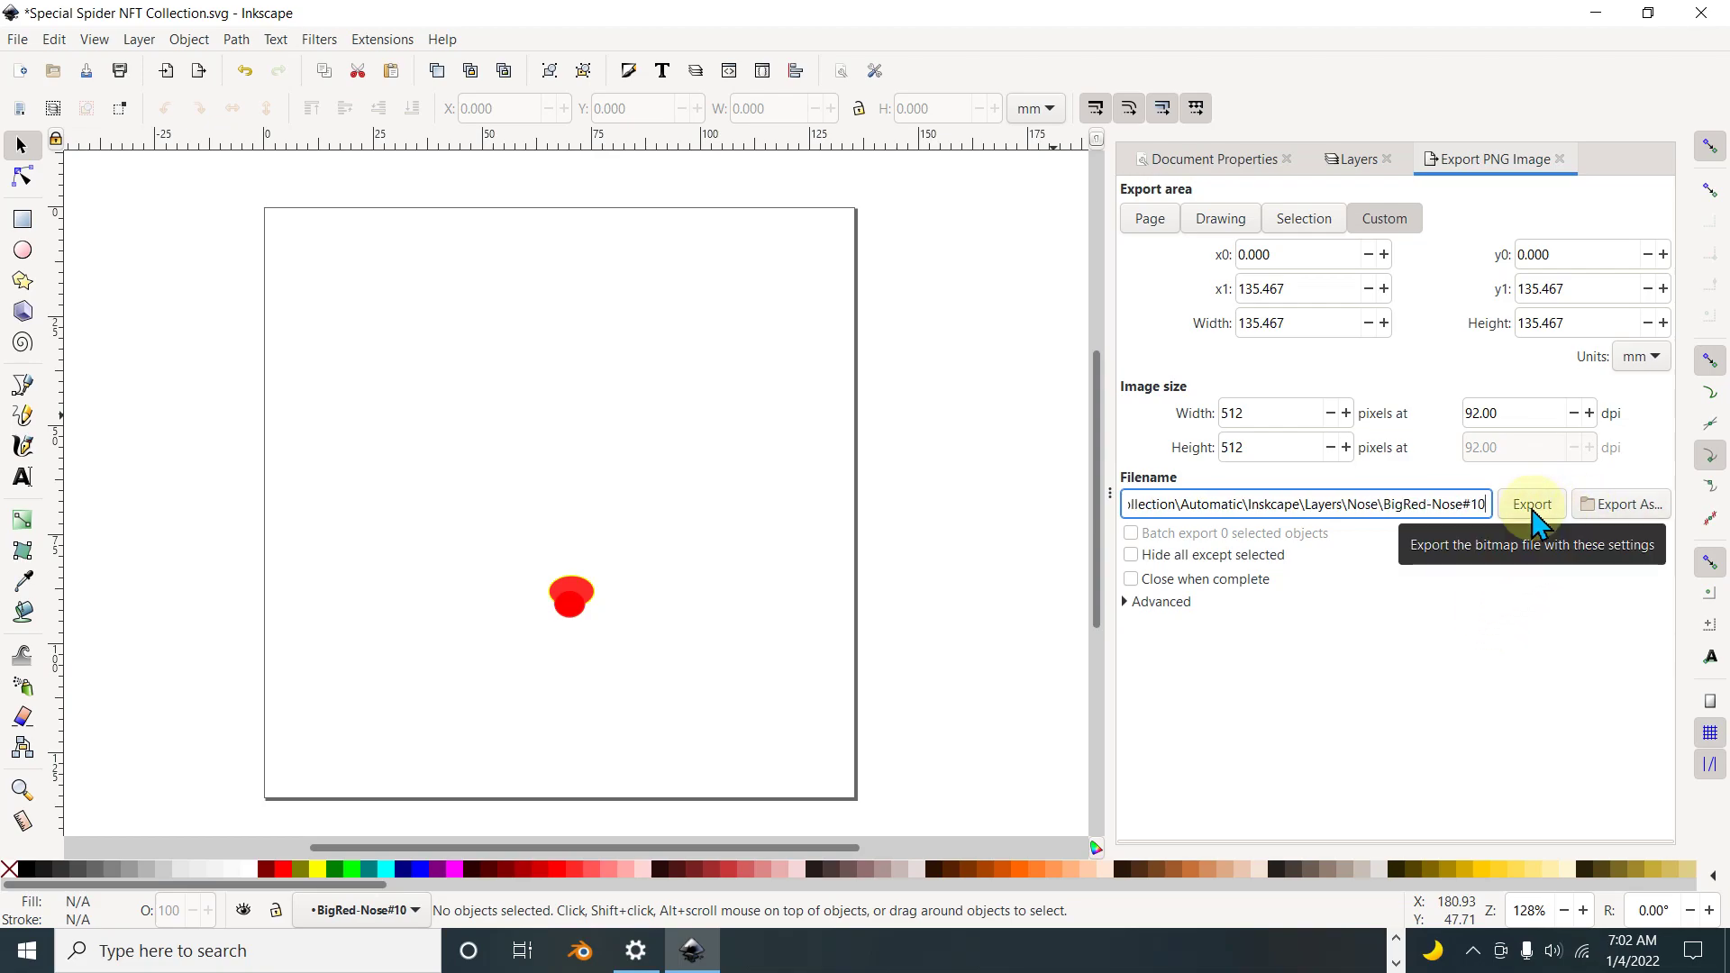
type(".png")
left_click_drag(1440, 504, 1521, 541)
left_click(1513, 514)
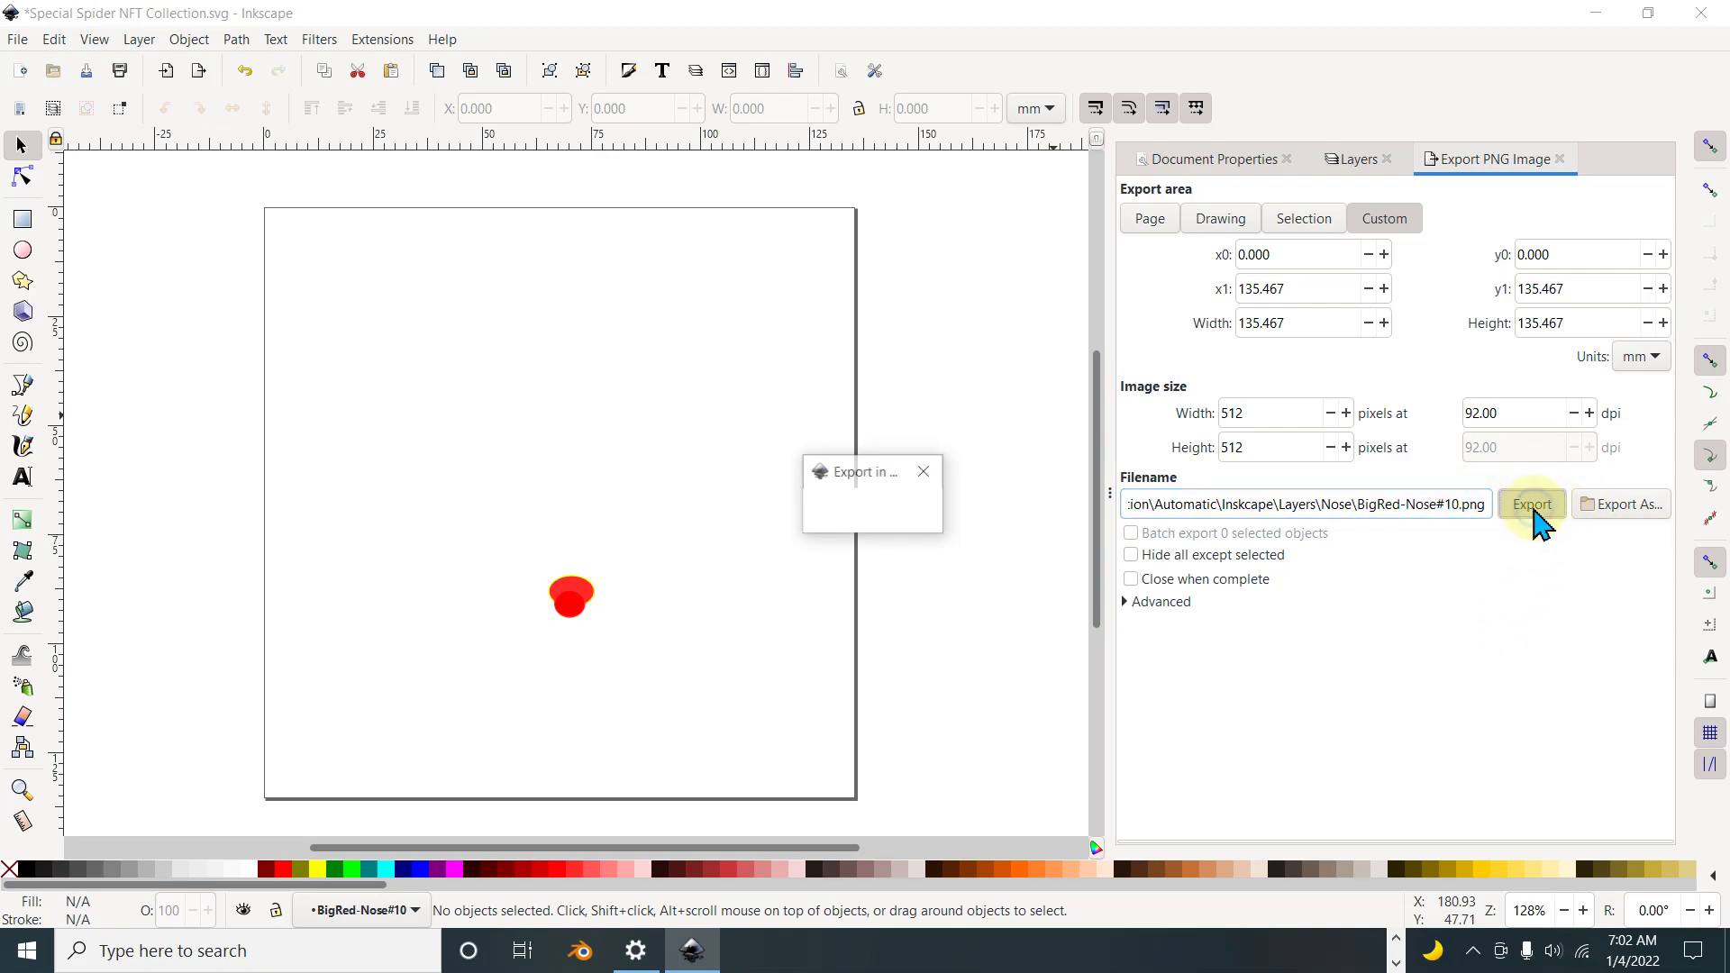
Step: Hide BigRed-Nose#10, show Light-Nose#10 and copy its layer name
left_click(1356, 159)
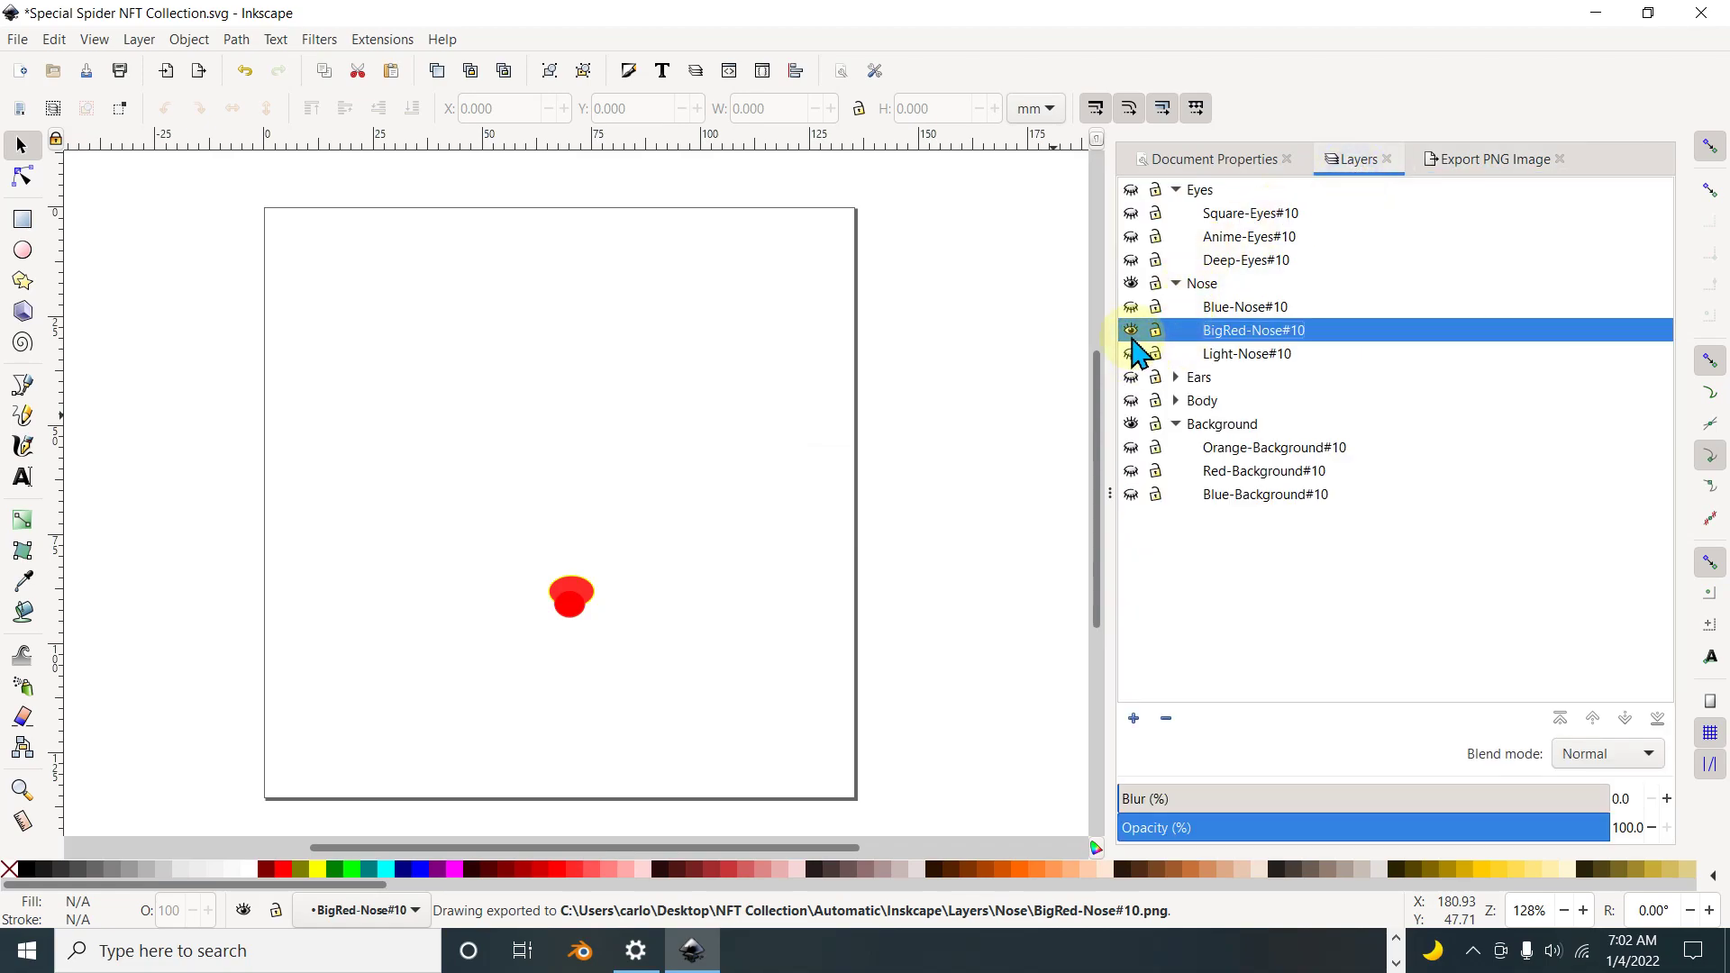
left_click(1131, 330)
left_click(1131, 353)
left_click(1221, 355)
left_click(1224, 355)
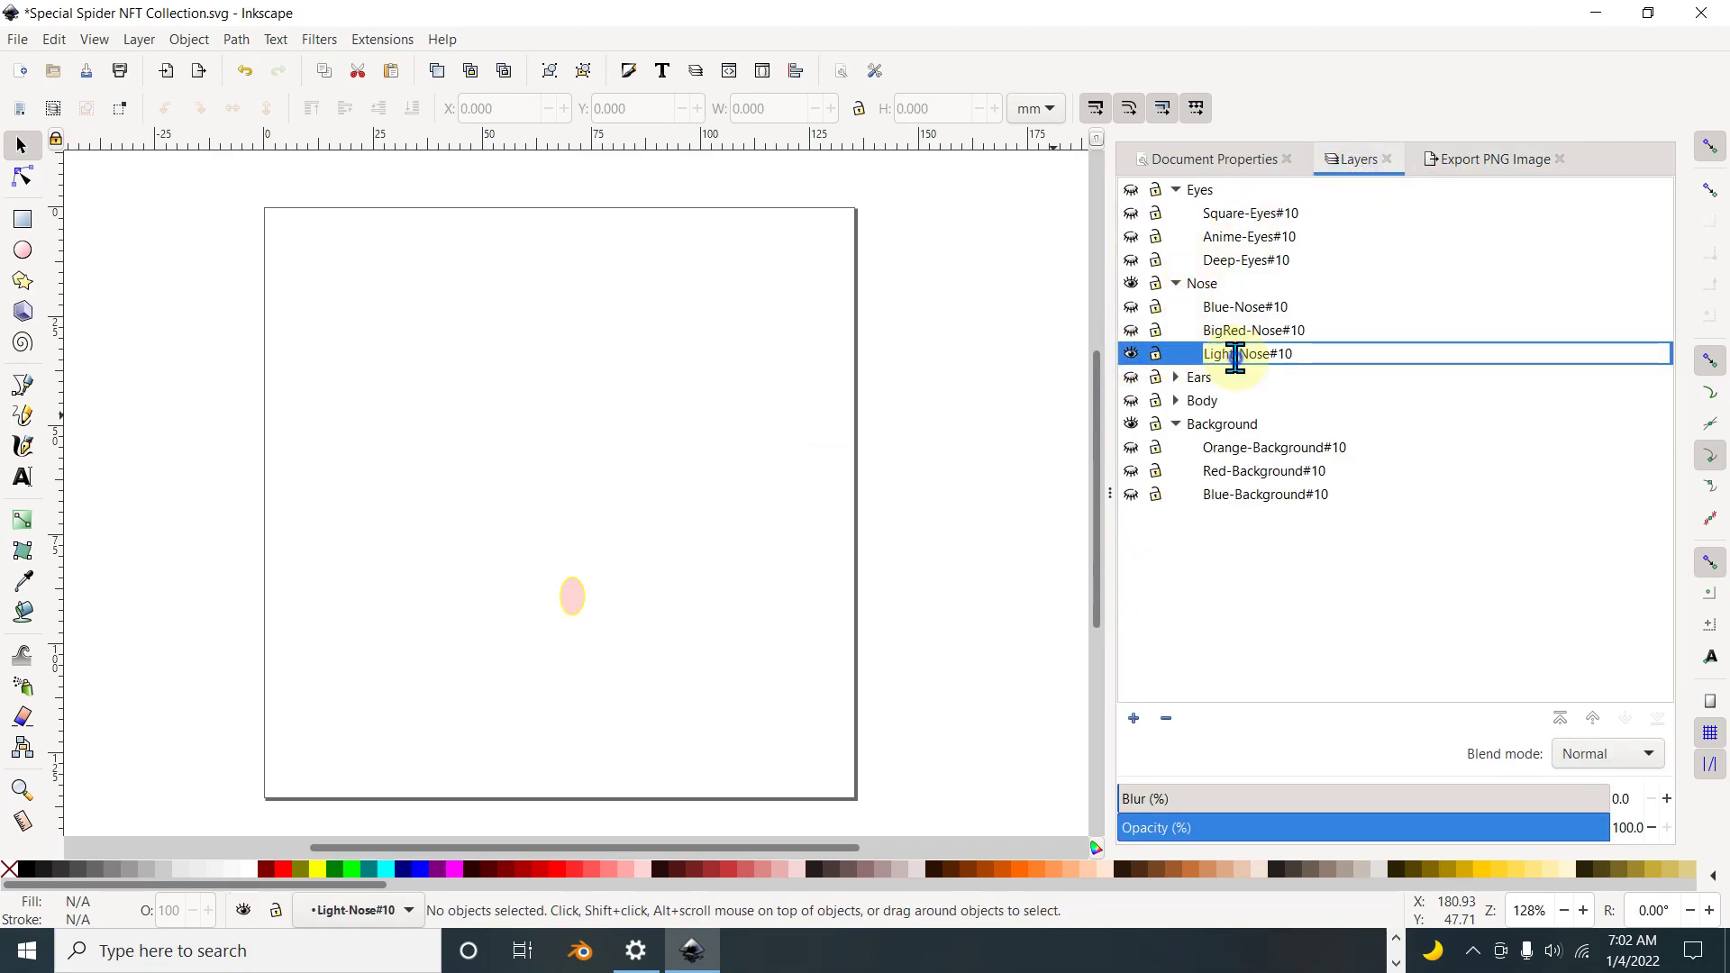
left_click_drag(1302, 355, 1208, 353)
right_click(1208, 353)
left_click(1285, 401)
Step: Export Light-Nose#10.png into the Nose folder, then hide the layer
left_click(1469, 162)
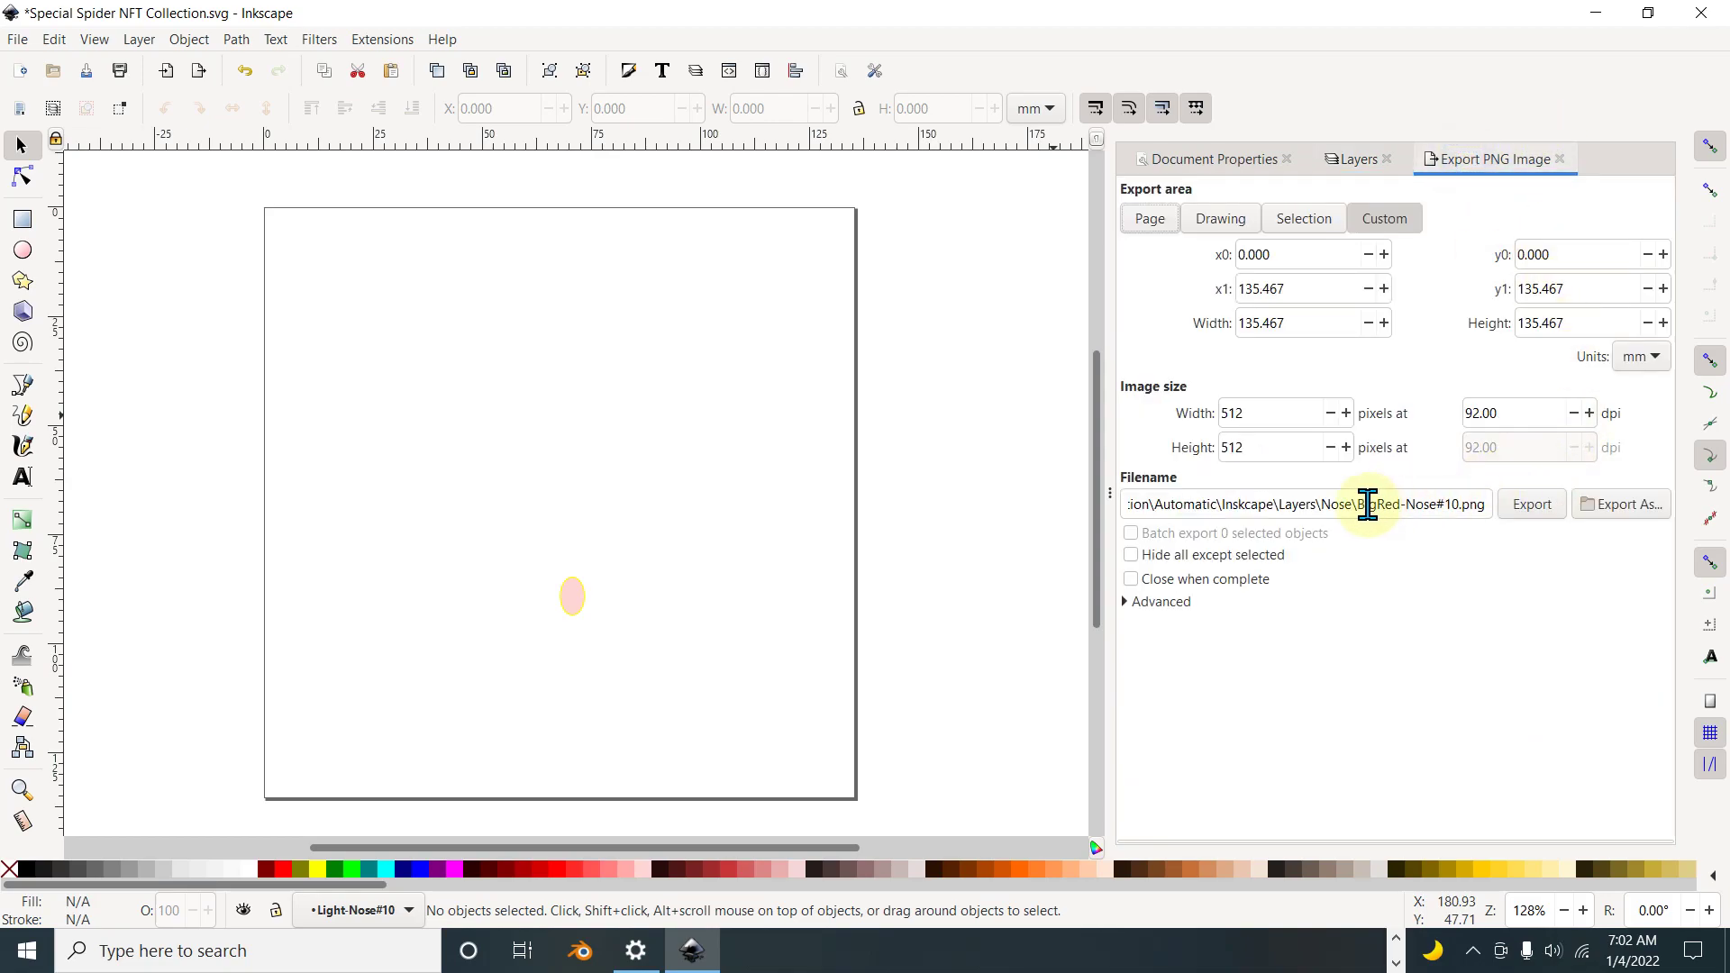
left_click_drag(1359, 503, 1434, 503)
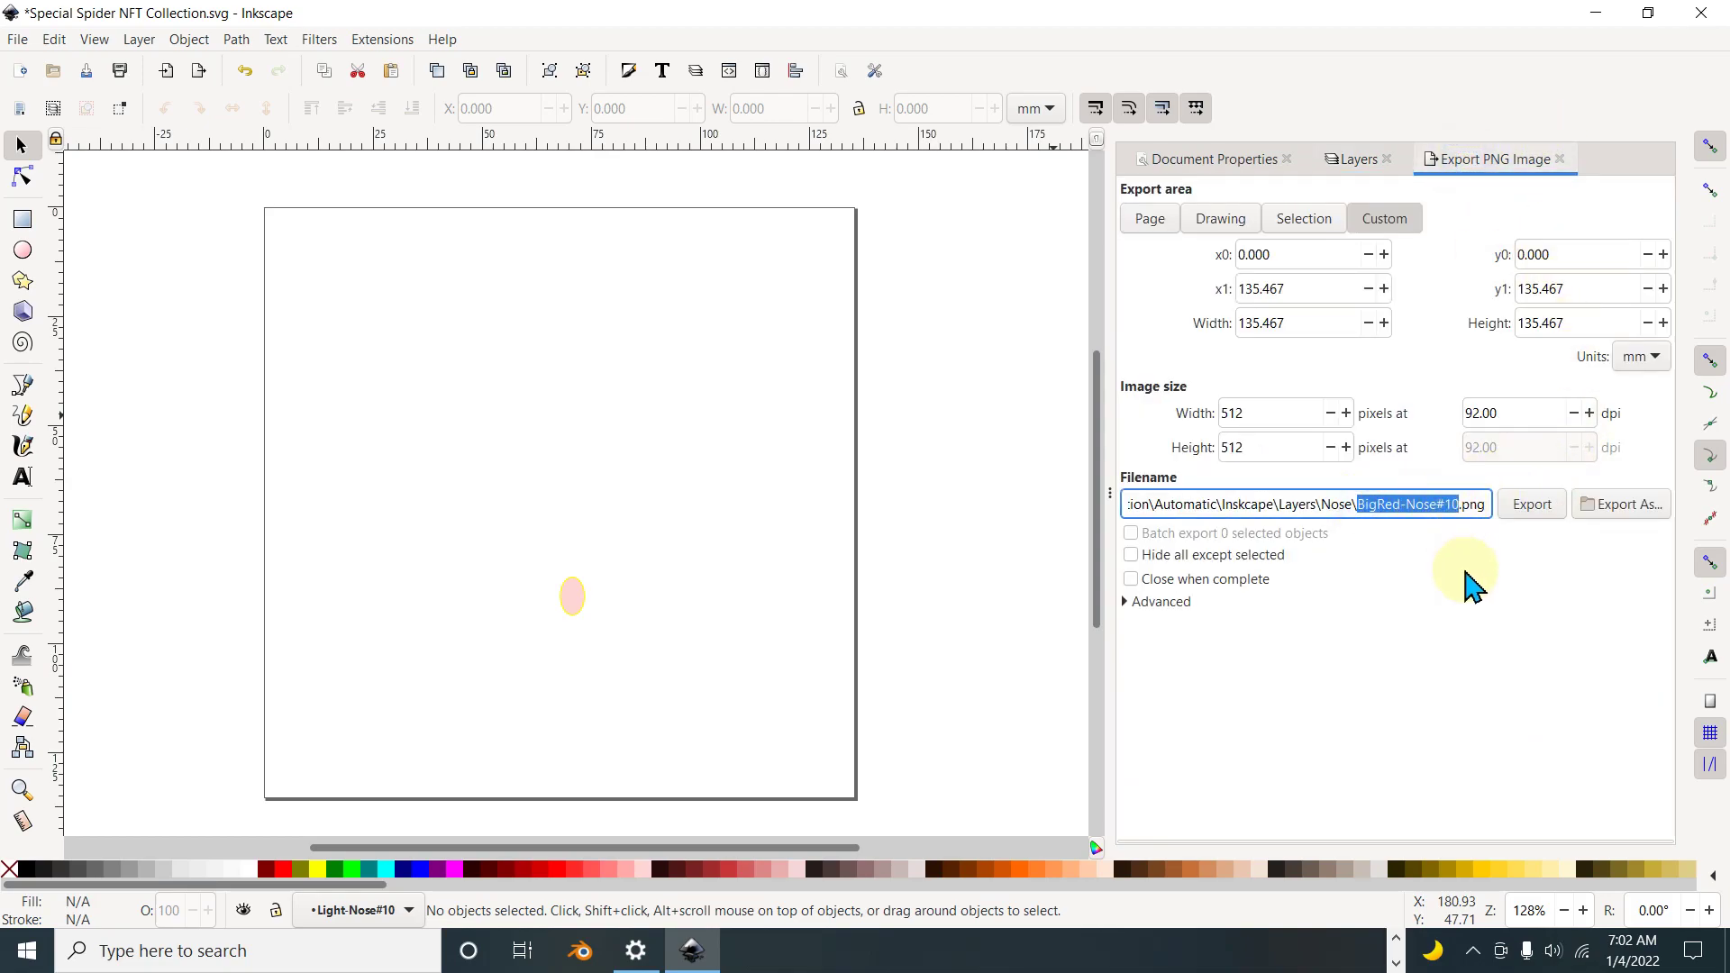
key("ctrl+v")
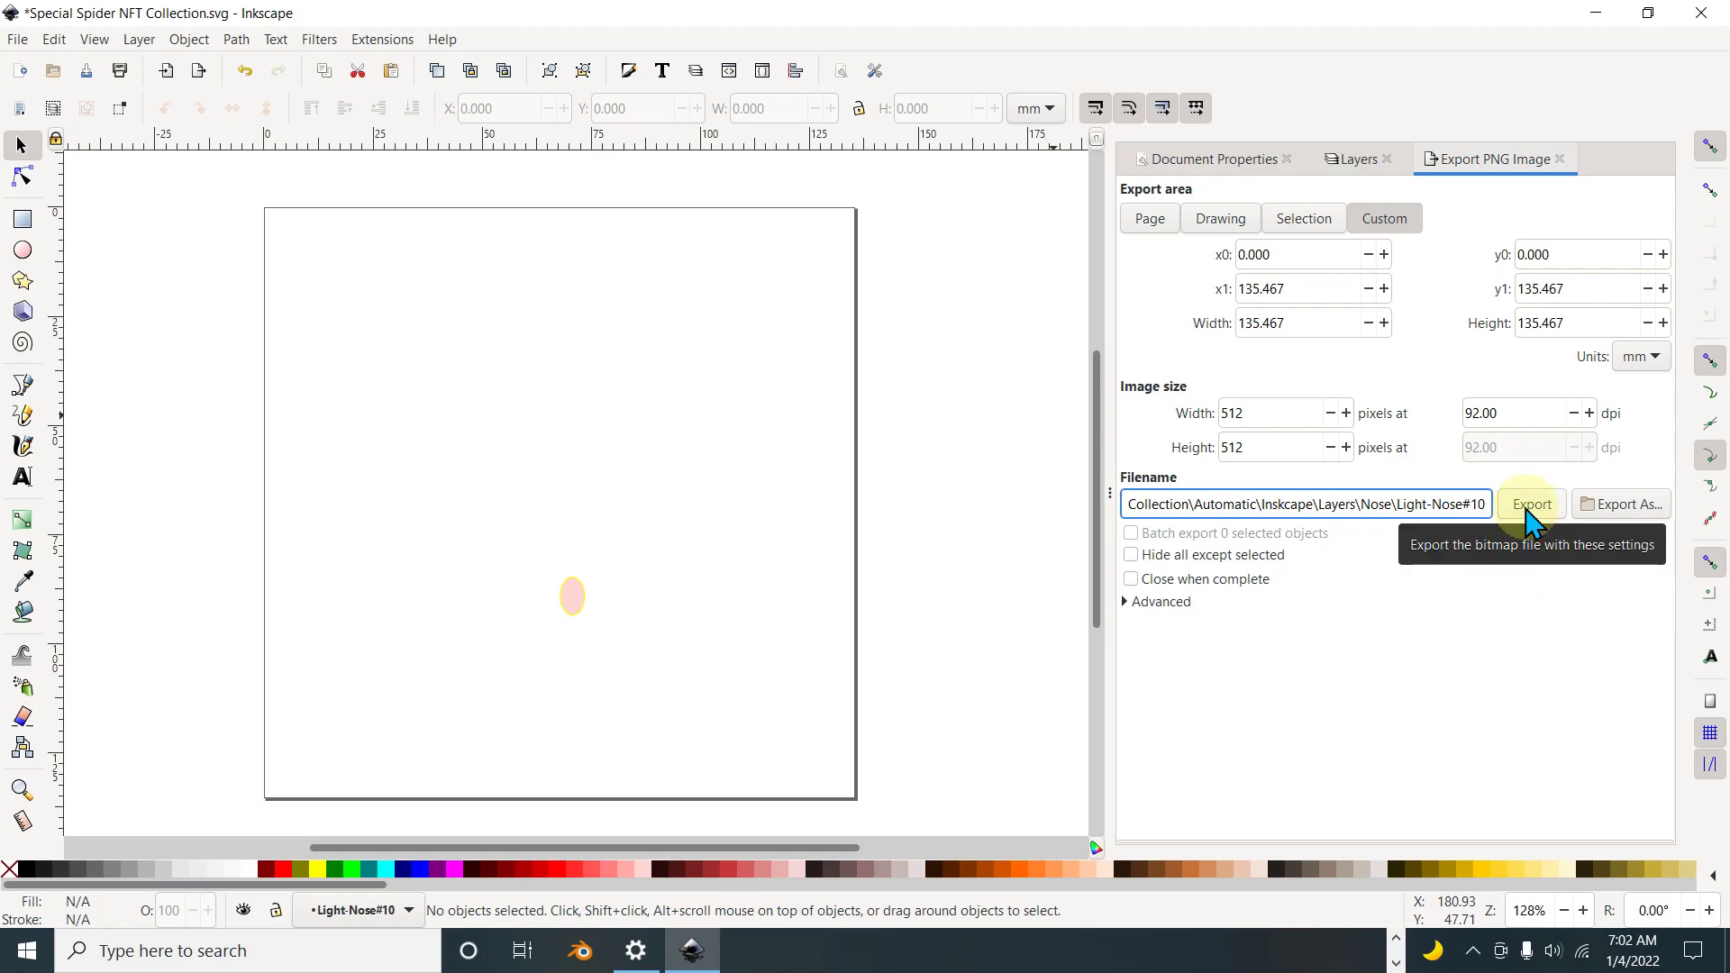
left_click(1529, 510)
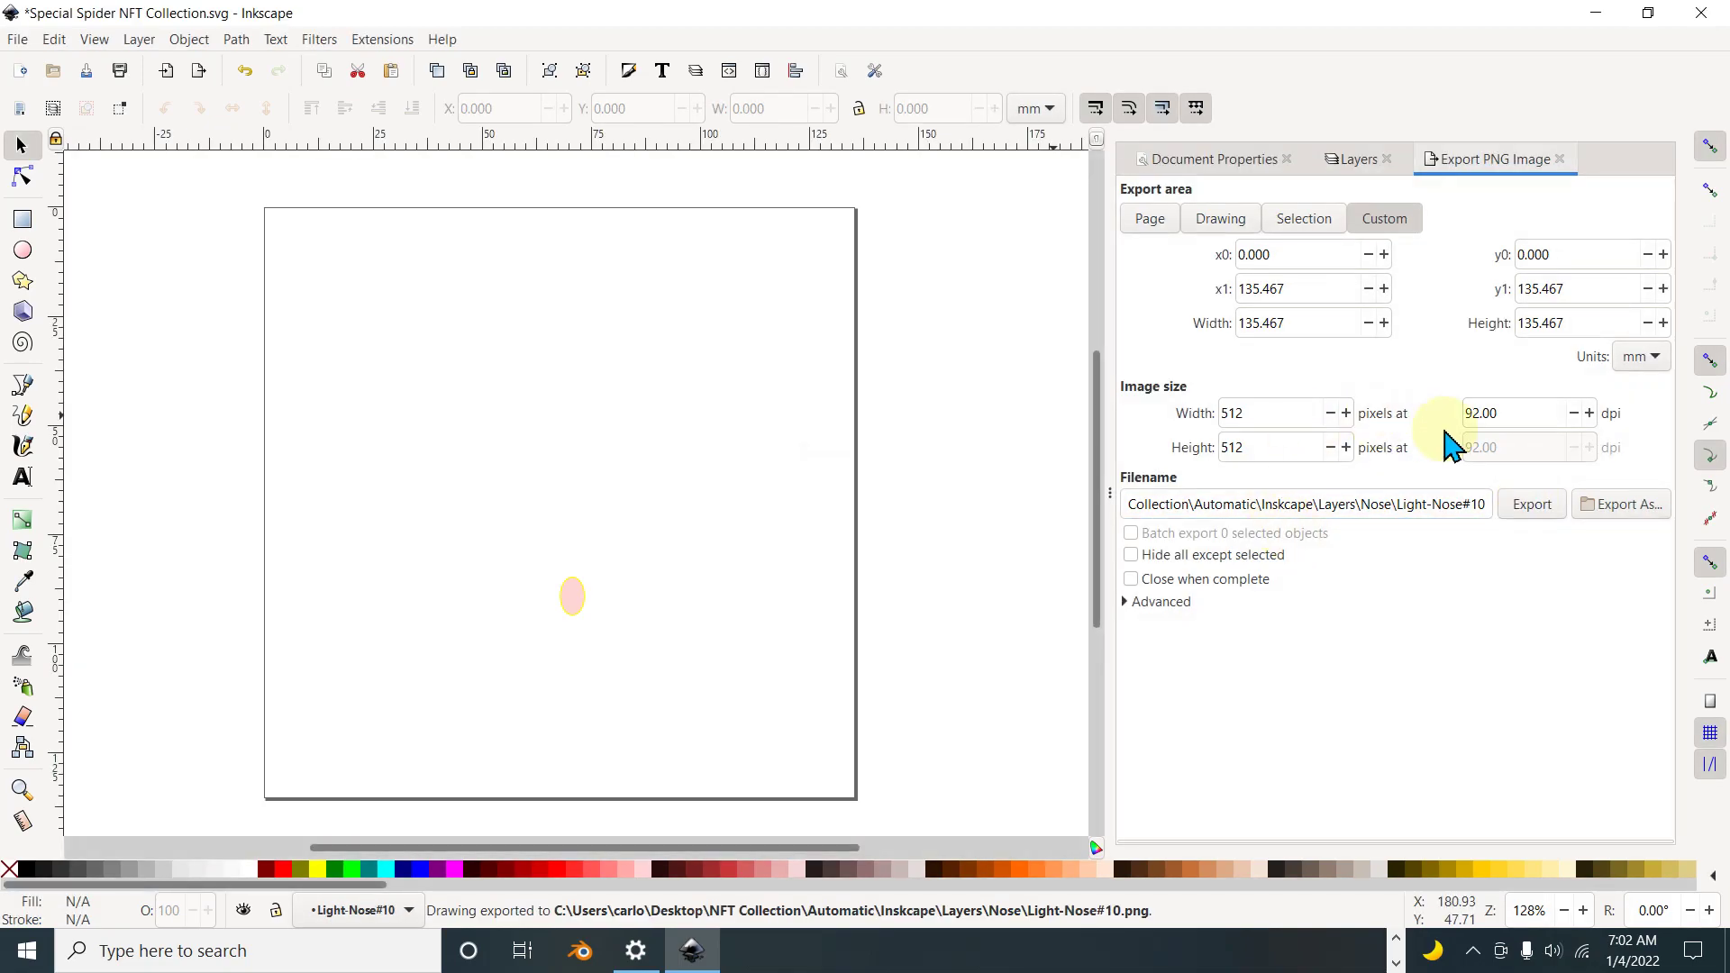
left_click(1343, 159)
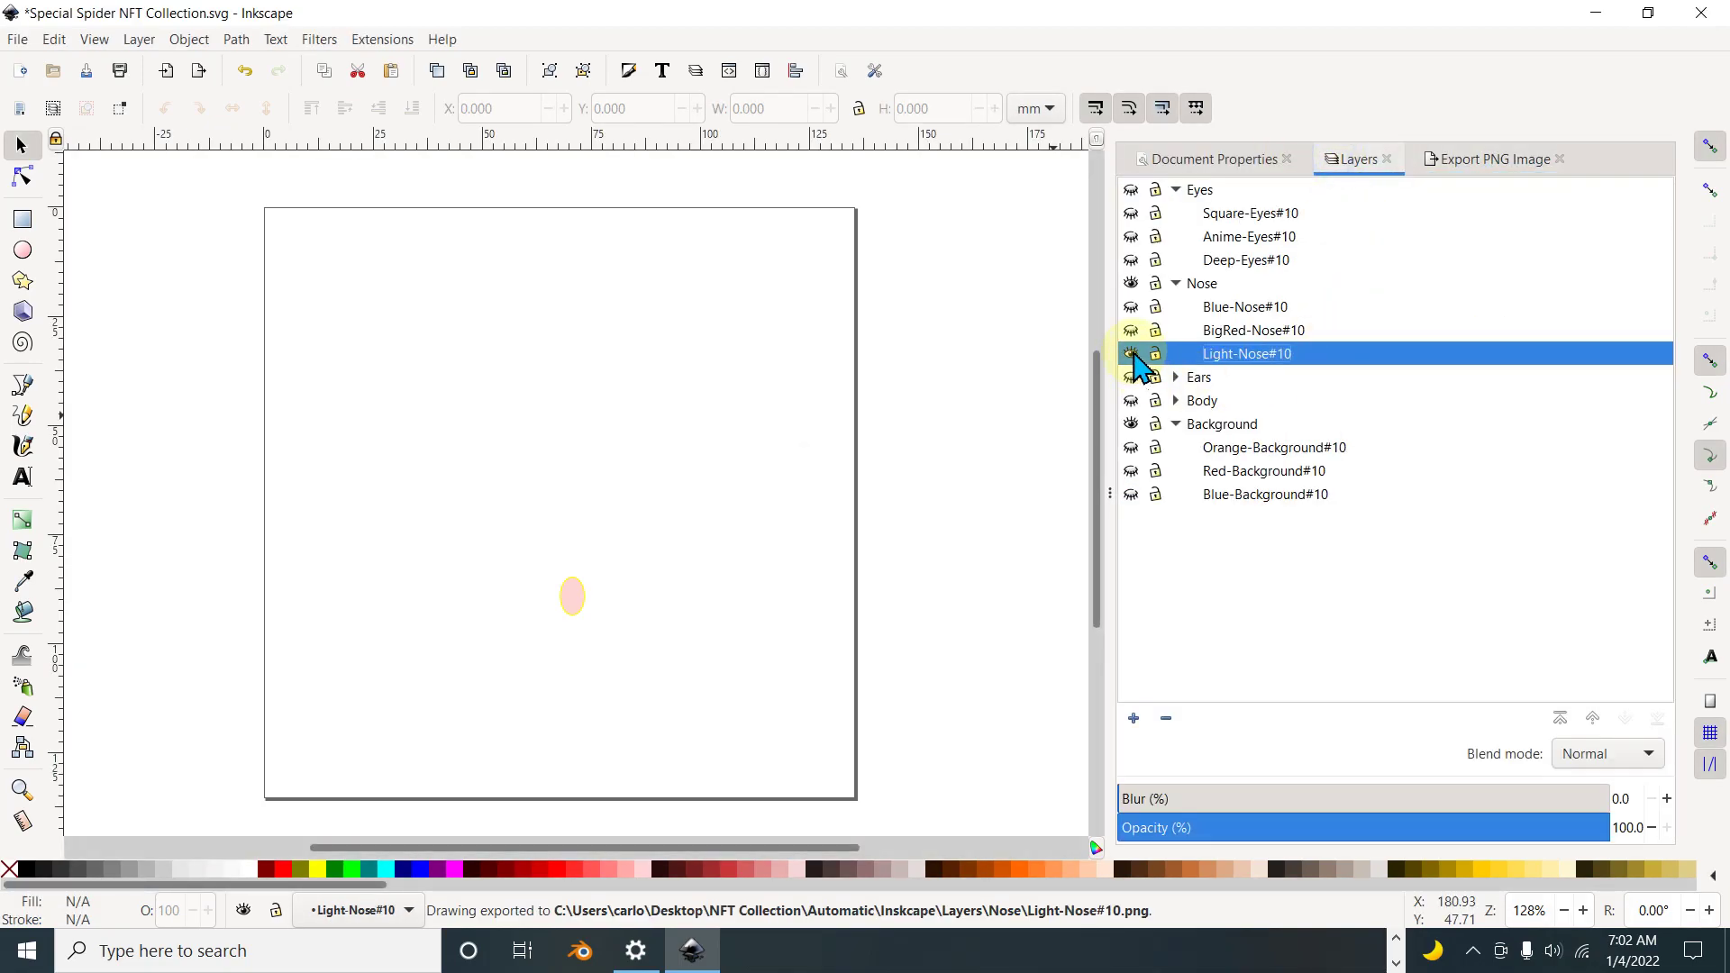
left_click(1132, 354)
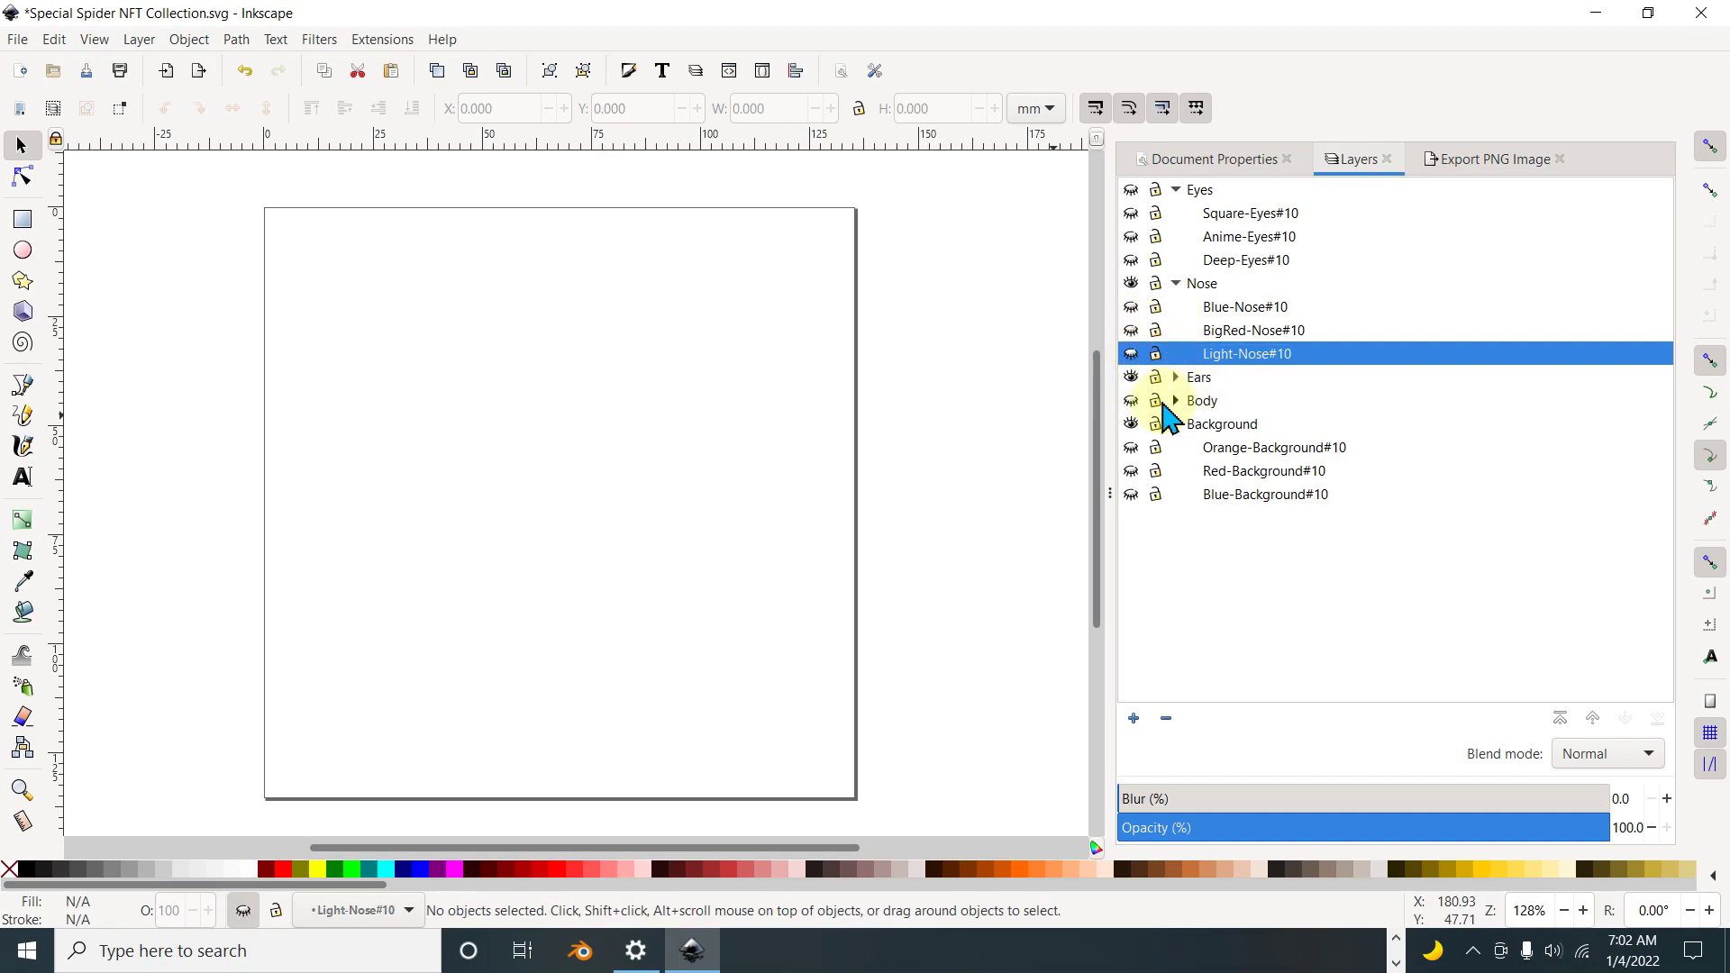
Step: Expand the Ears layer, collapse Nose and Eyes, and return to PNG export settings
left_click(1176, 377)
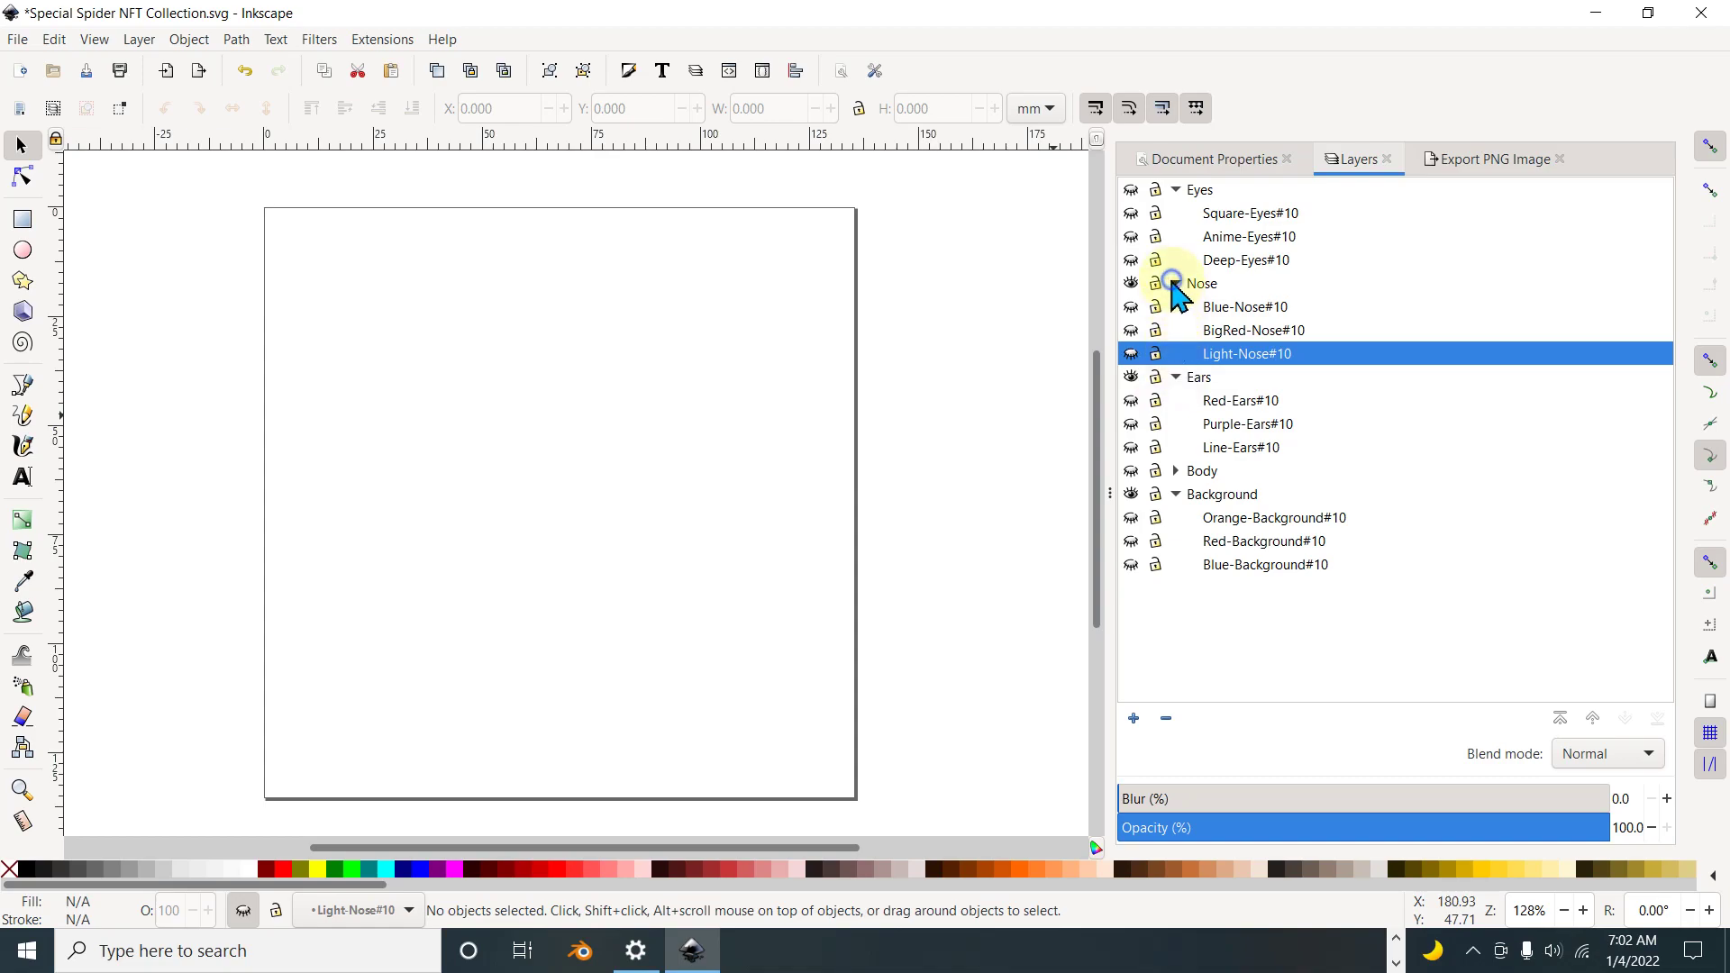
left_click(1175, 282)
left_click(1174, 189)
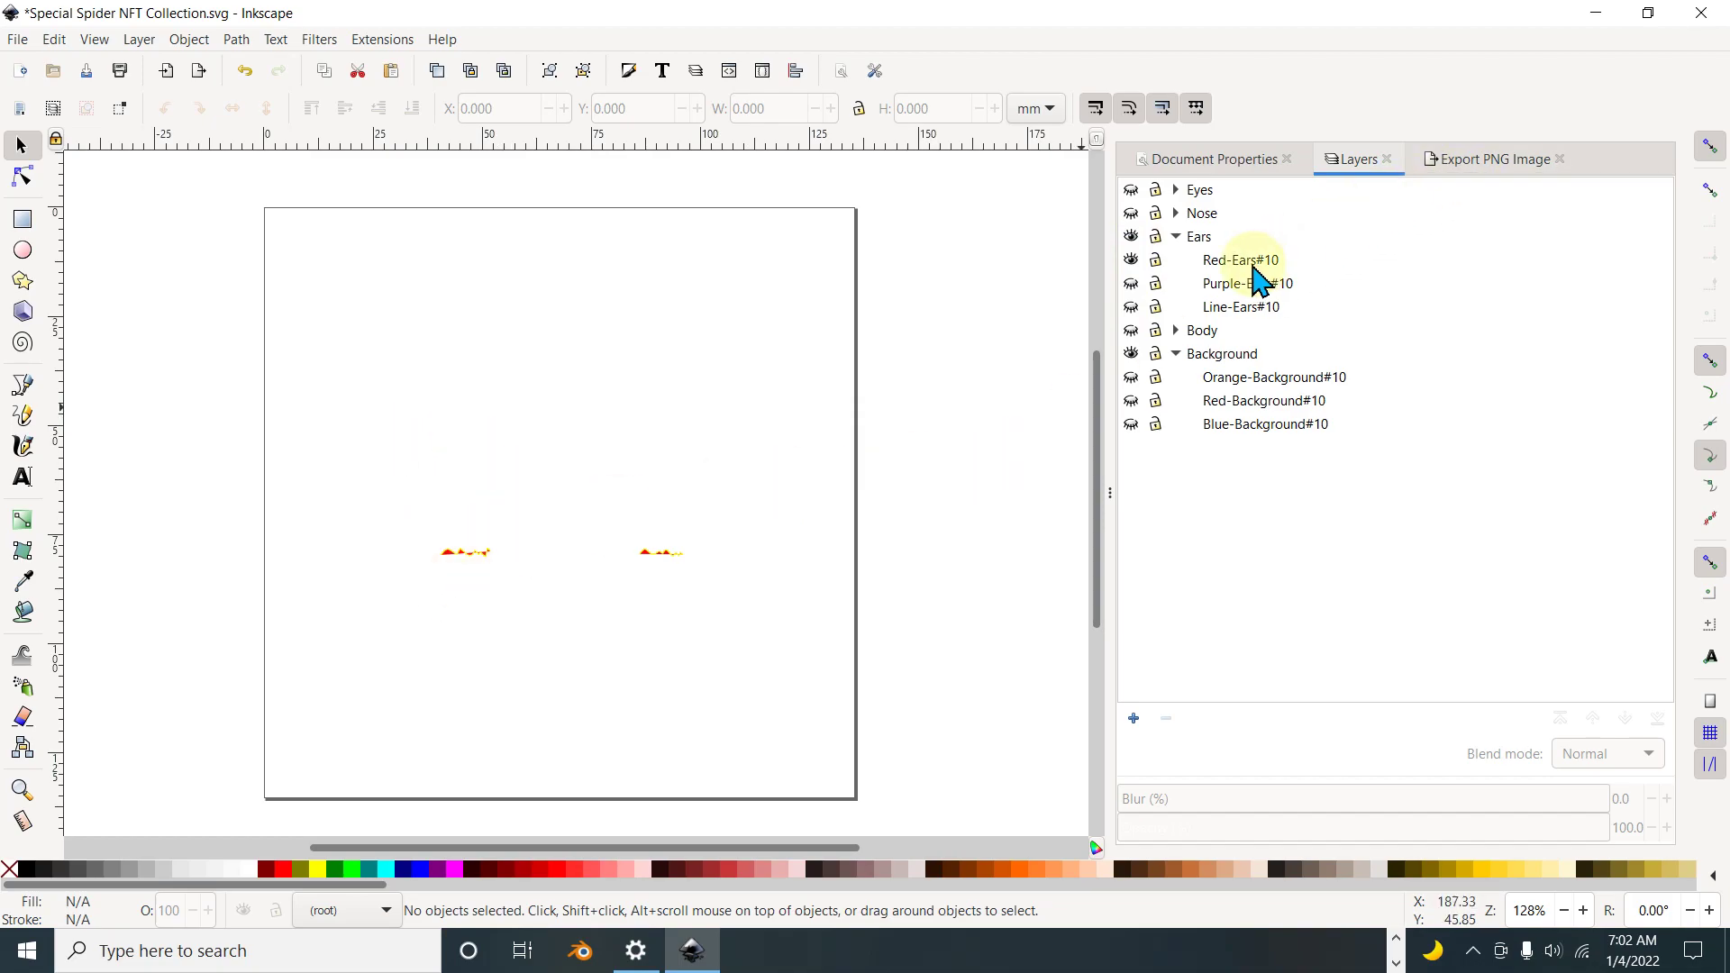
left_click(1494, 162)
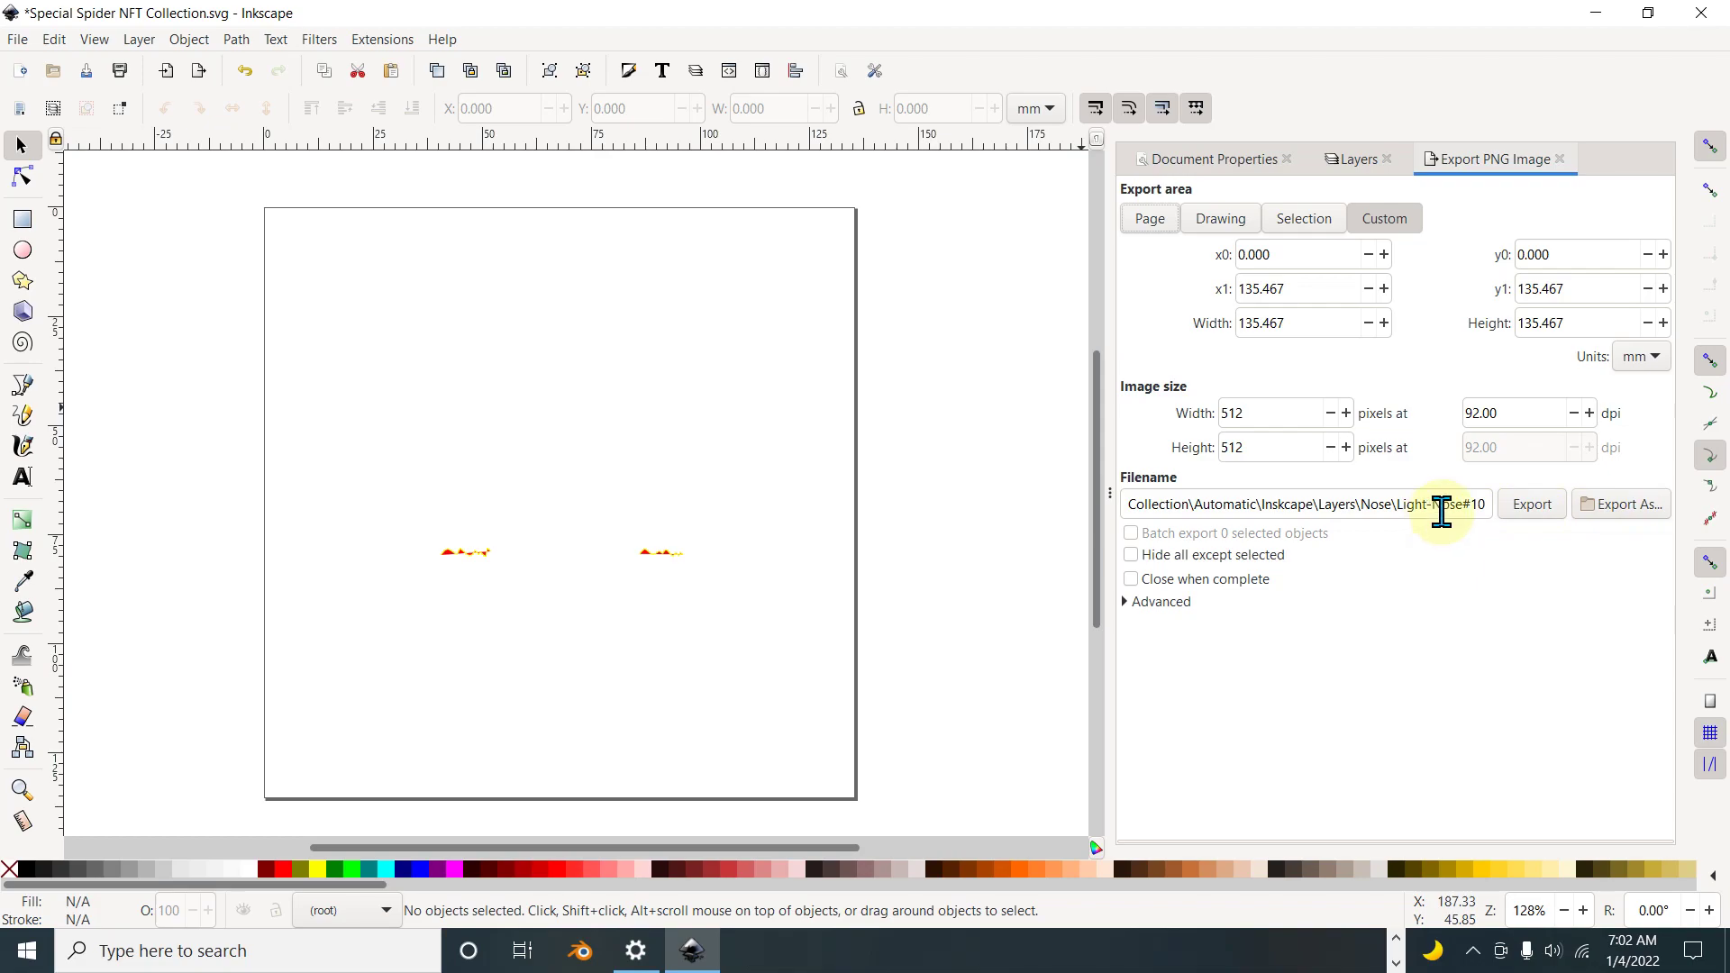
left_click(1396, 941)
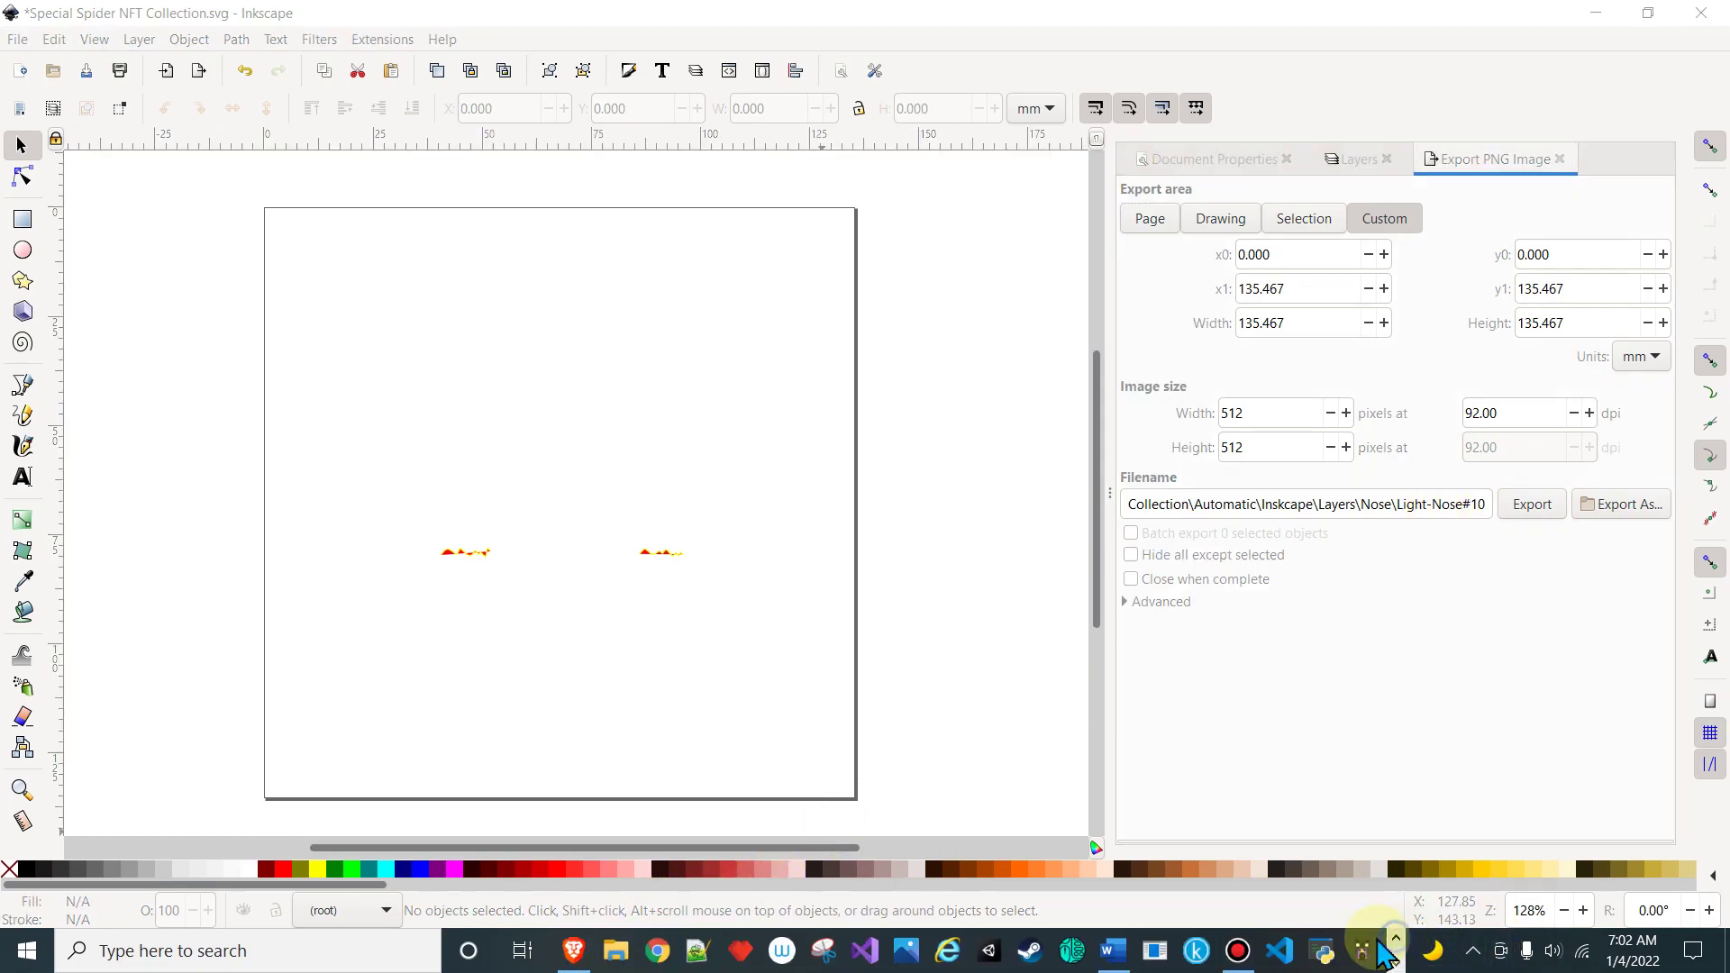
right_click(603, 962)
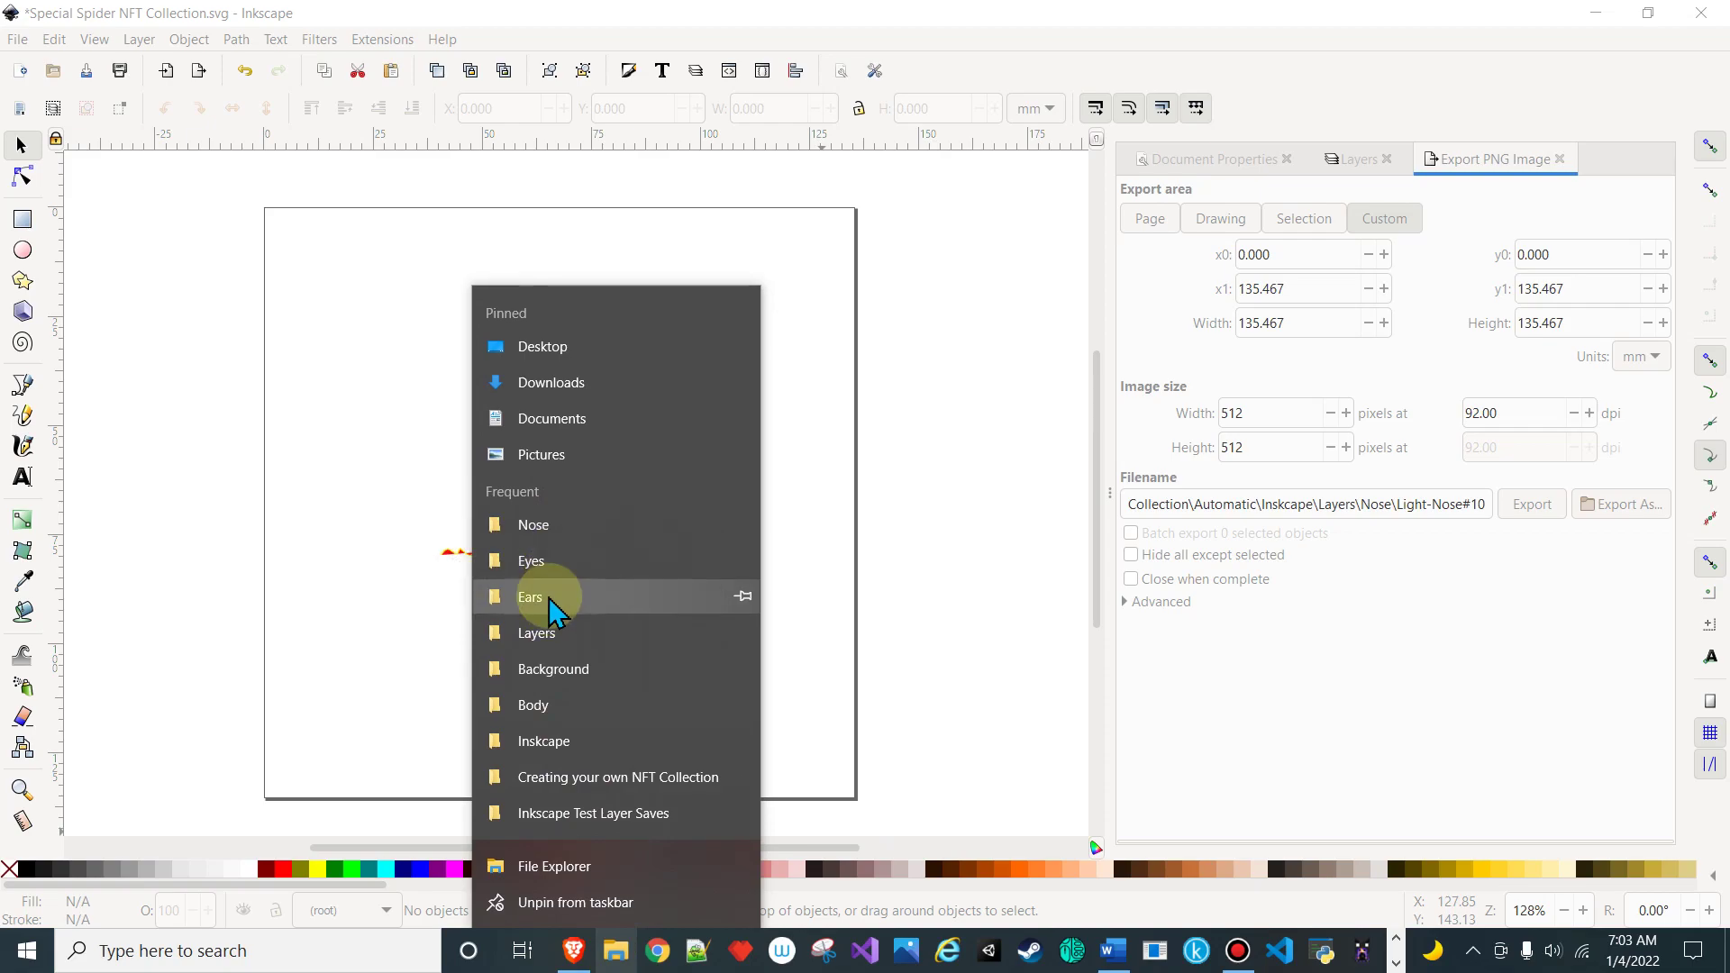
left_click(552, 603)
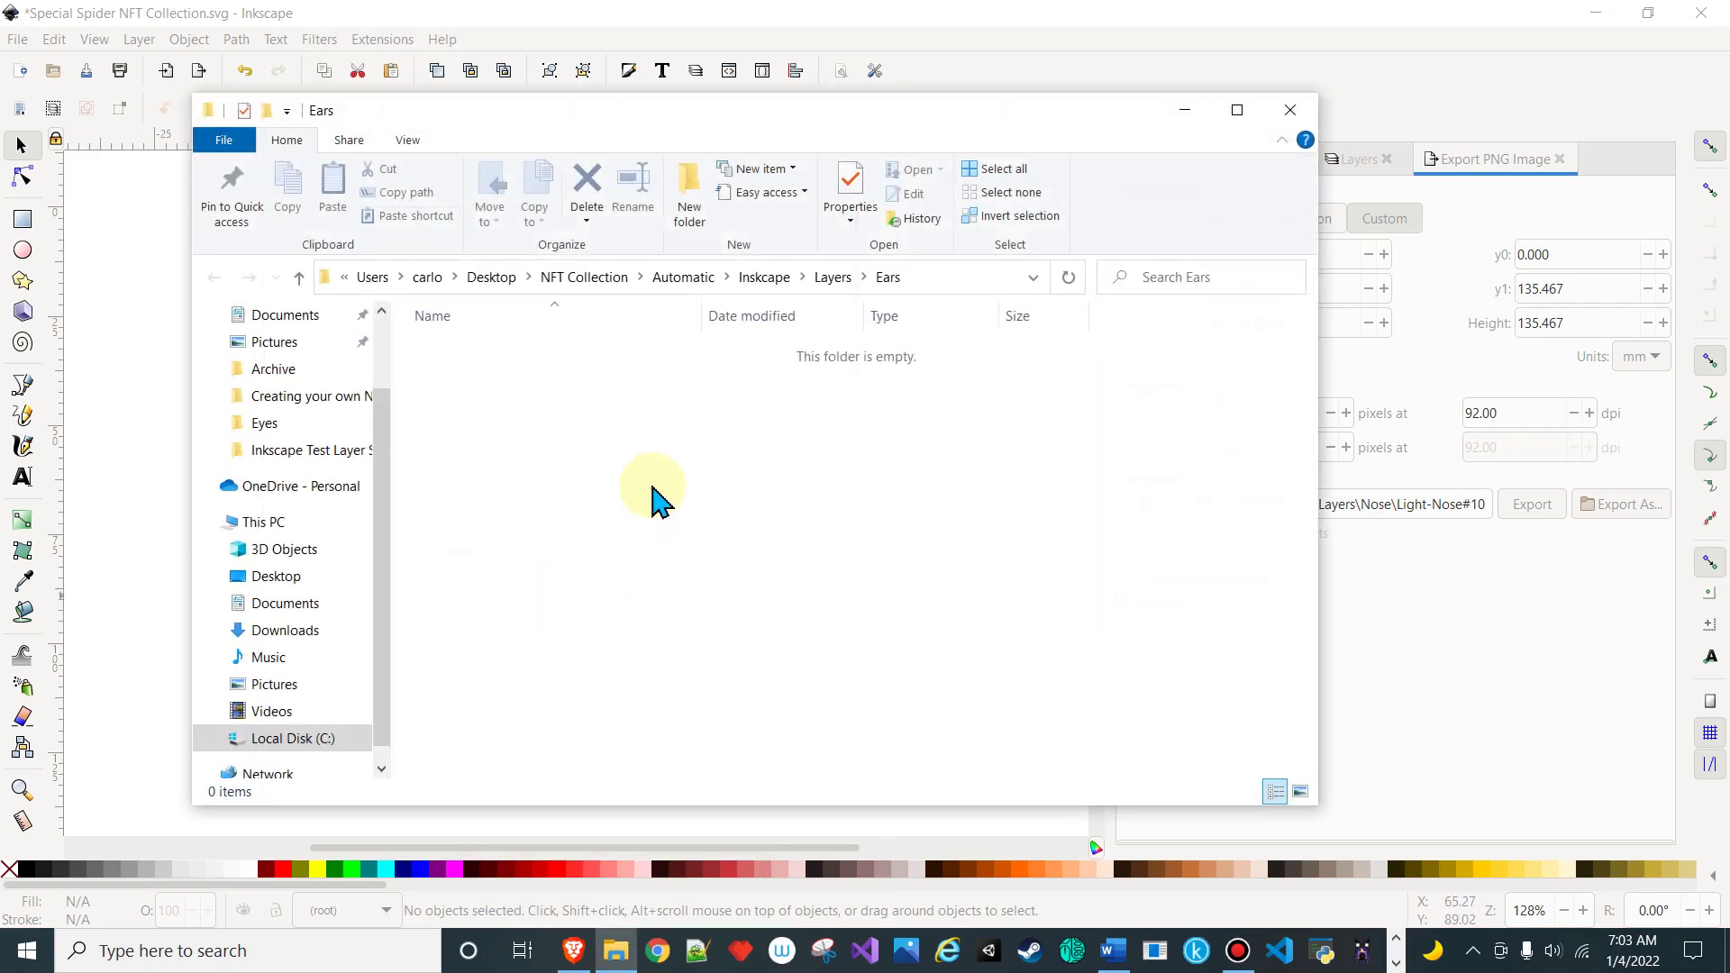
left_click(831, 280)
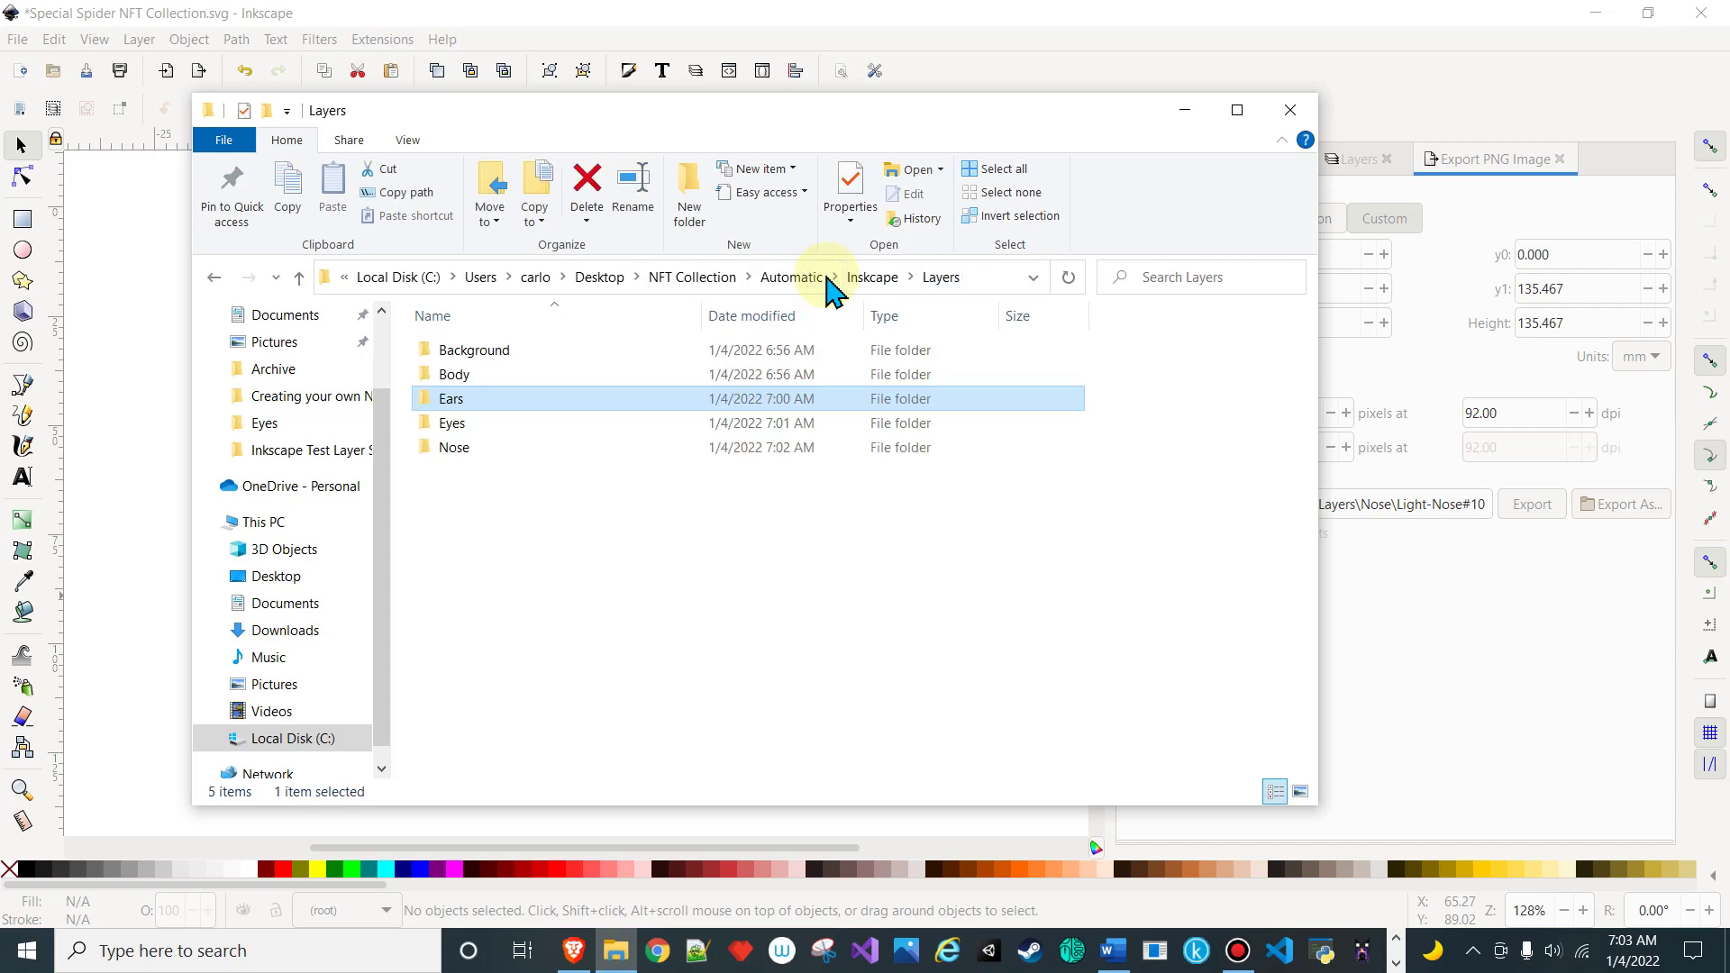
double_click(491, 422)
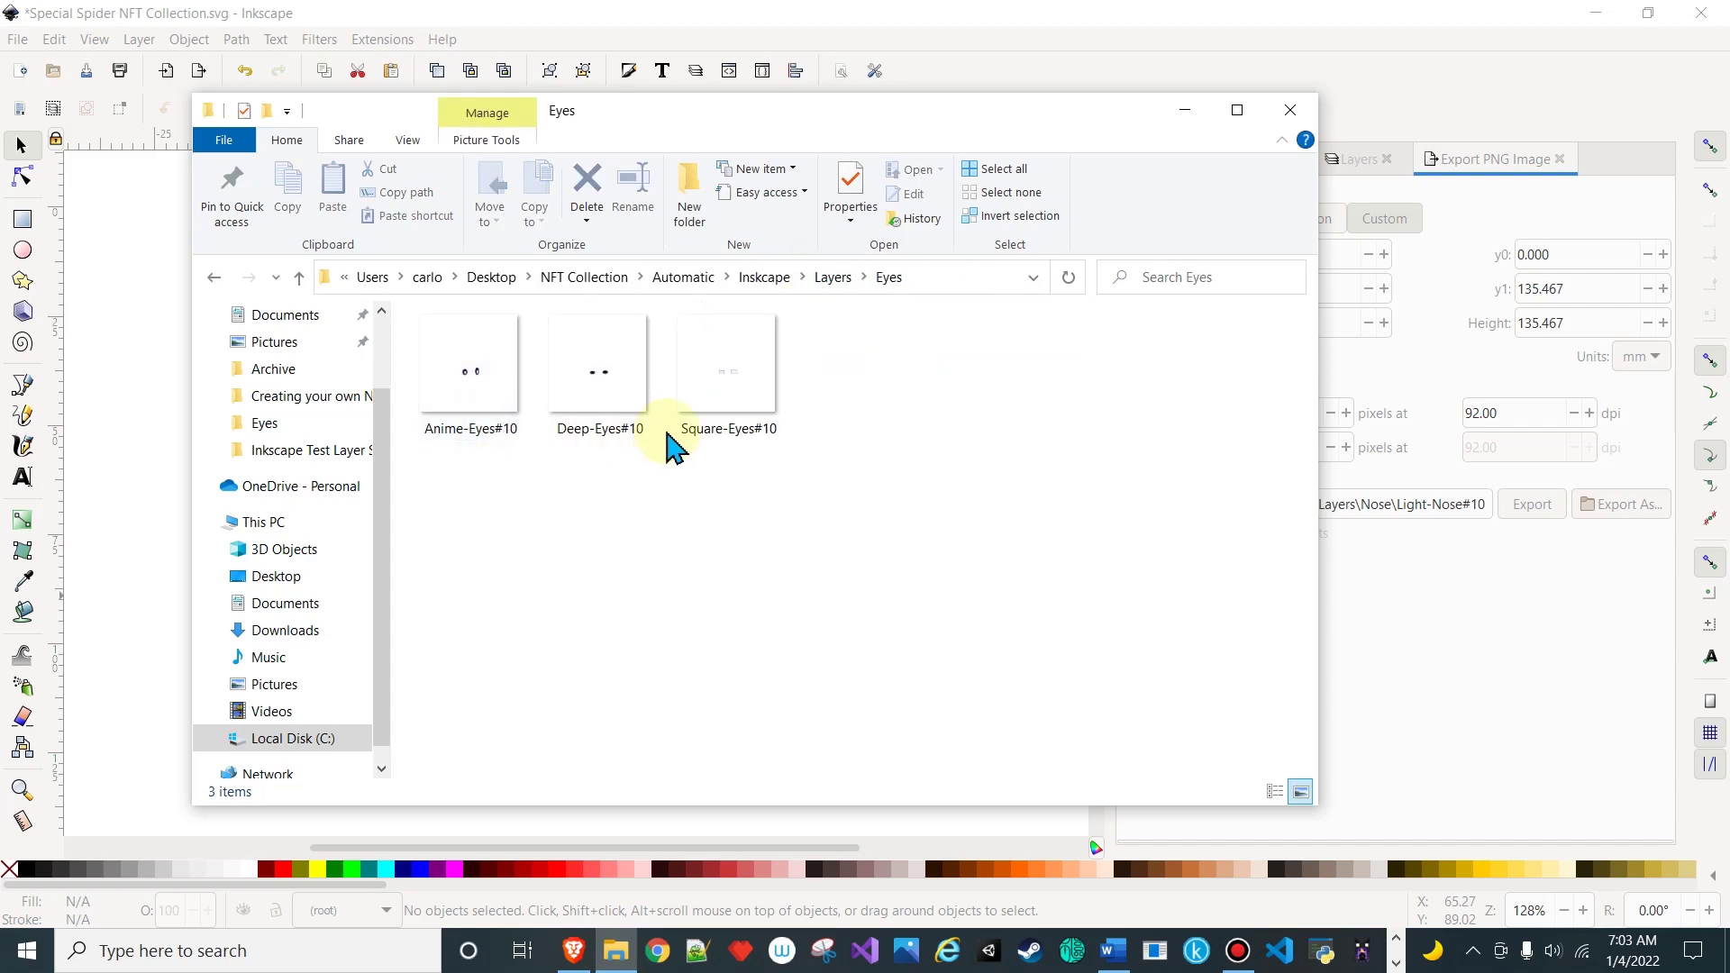
left_click(831, 280)
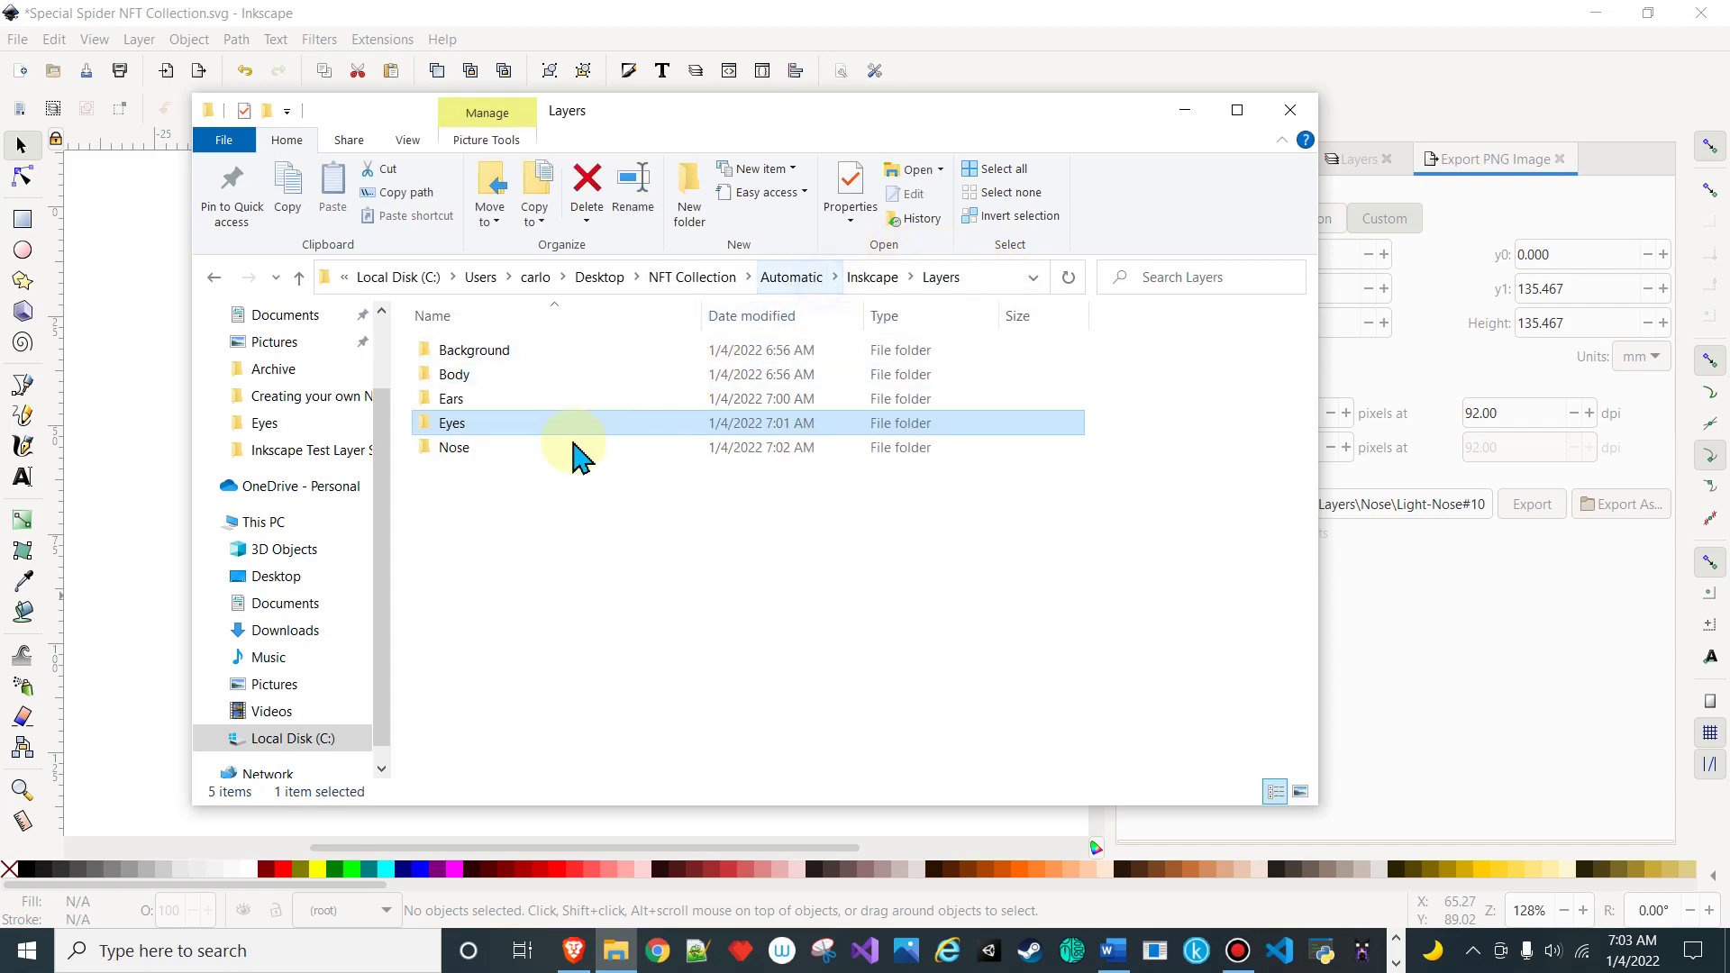
left_click(482, 448)
double_click(482, 448)
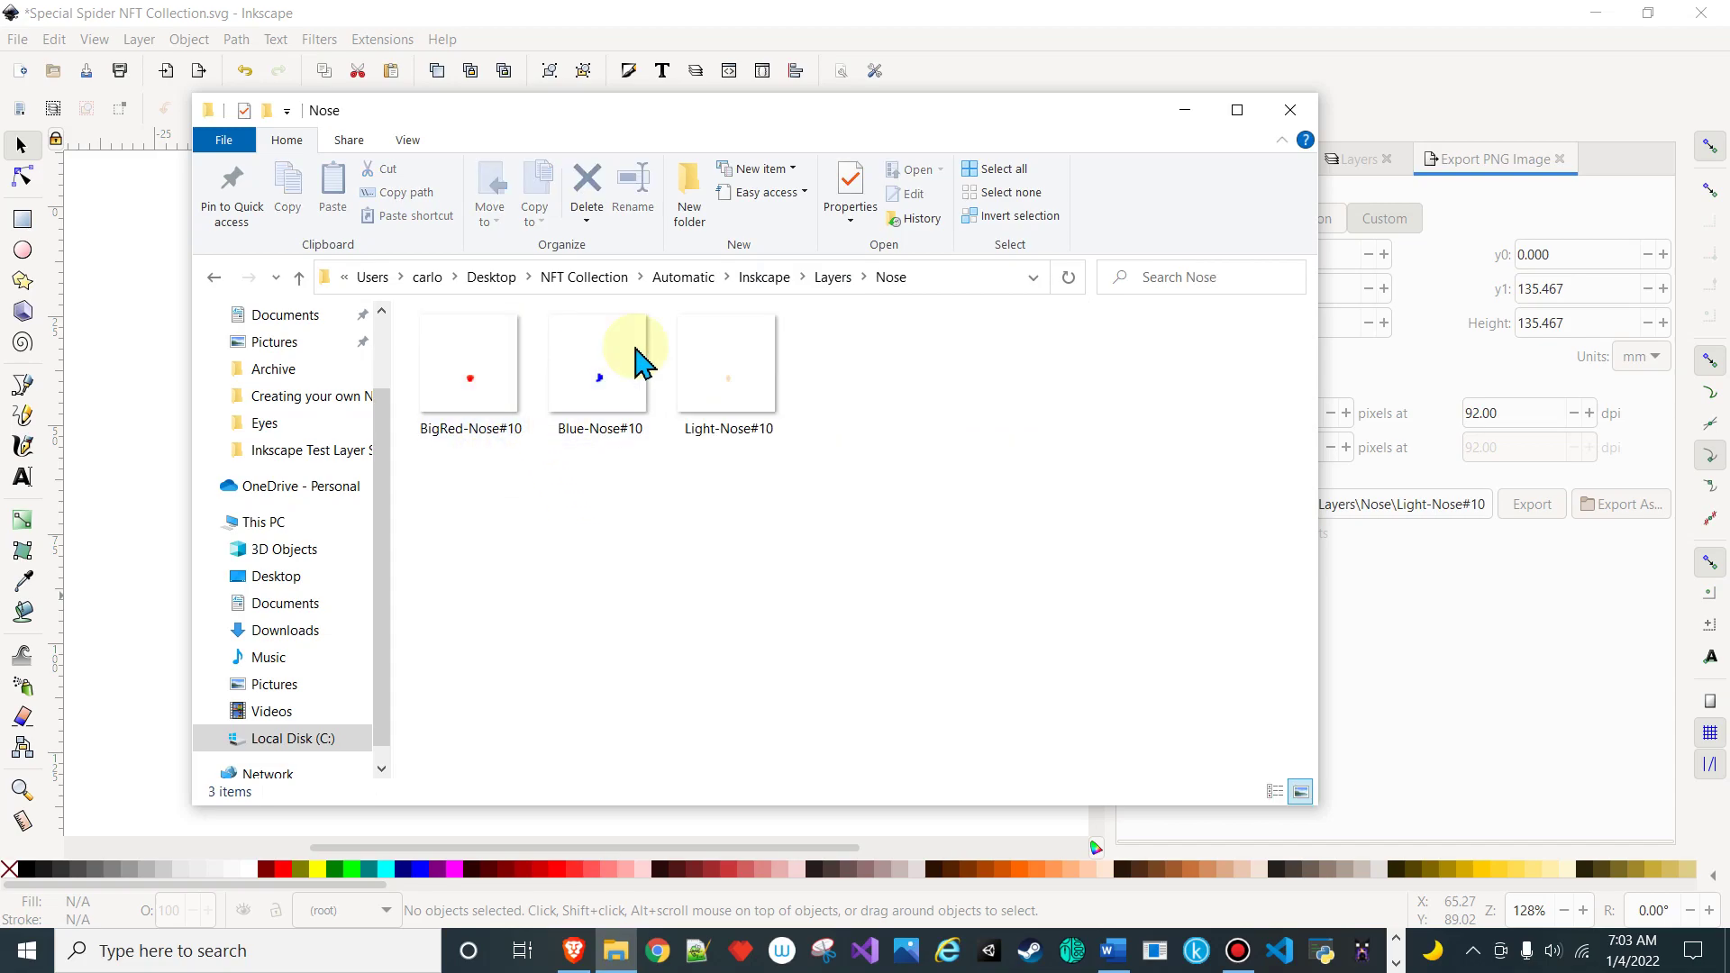
left_click(1287, 111)
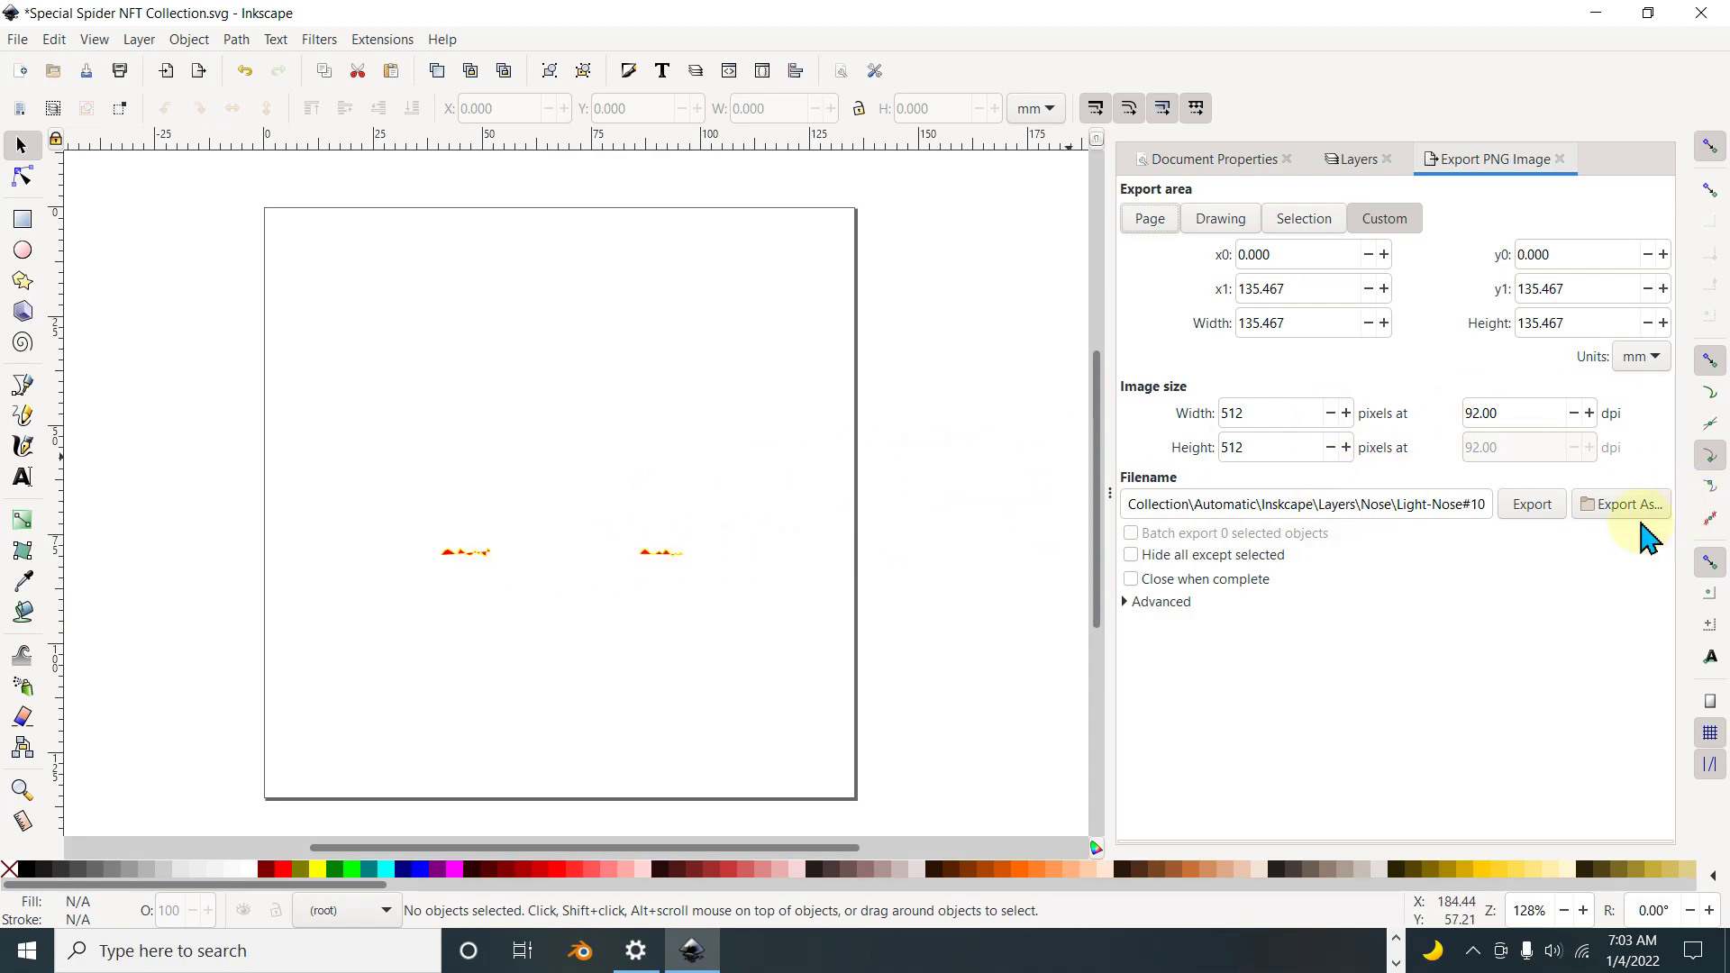
Step: Copy the Red-Ears#10 layer name and paste it as the export file name
left_click(1338, 158)
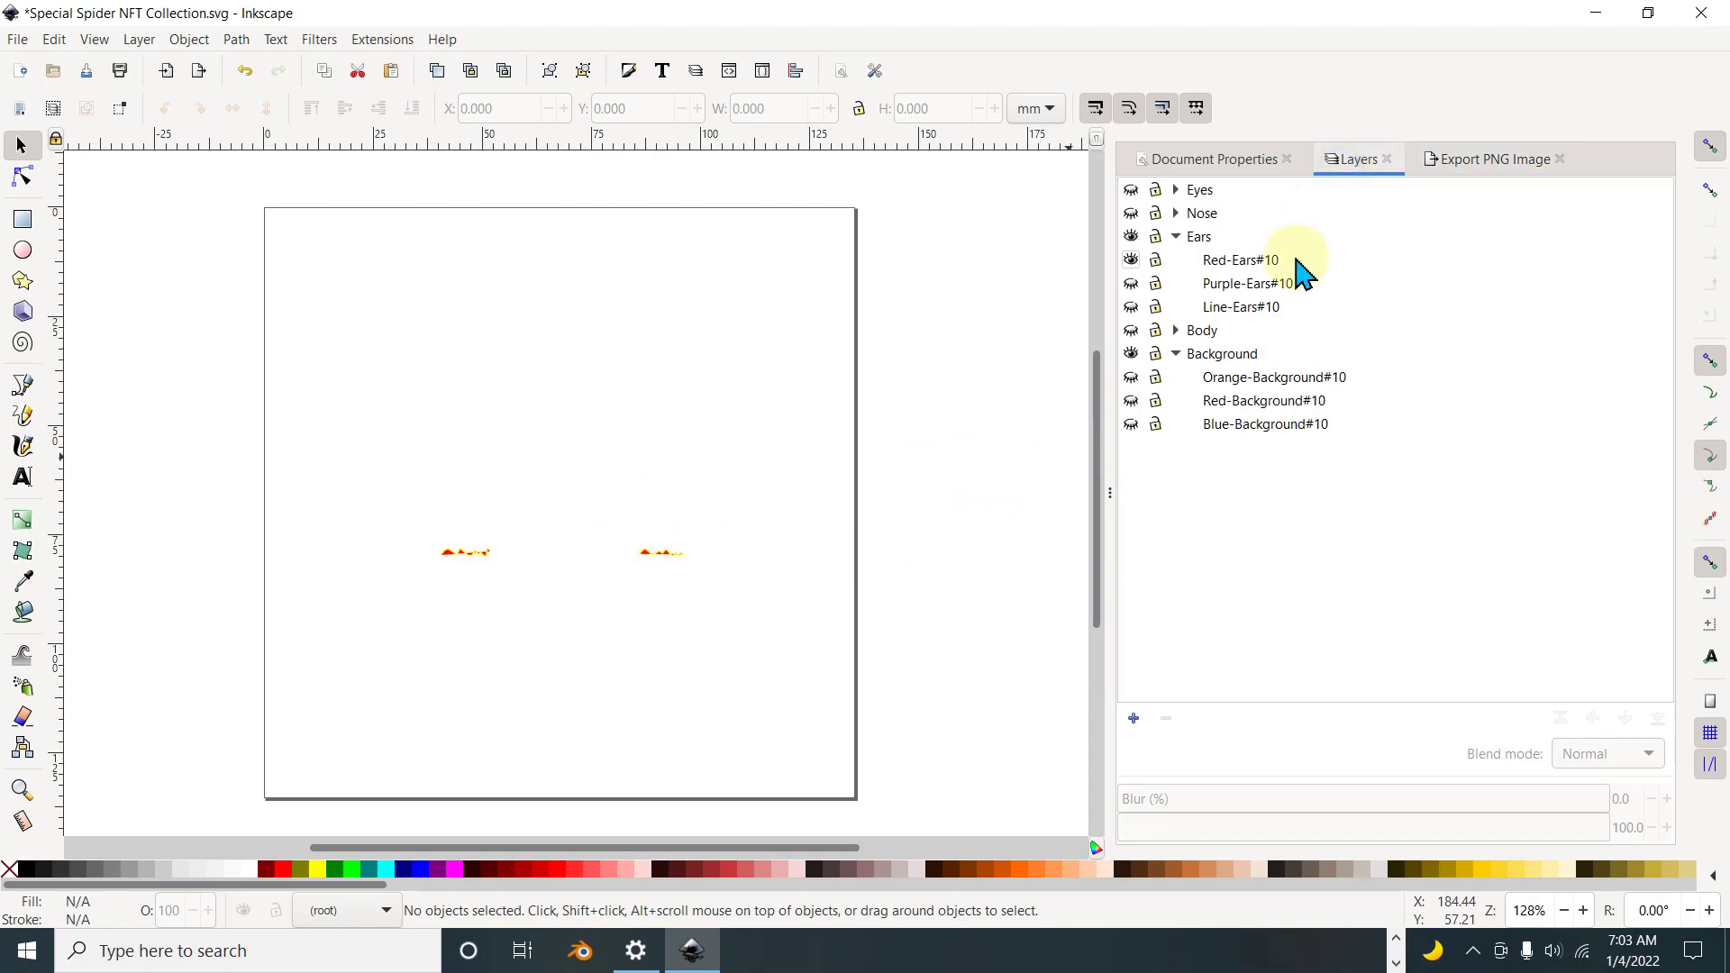
double_click(1233, 262)
right_click(1261, 248)
left_click(1317, 289)
left_click(1461, 166)
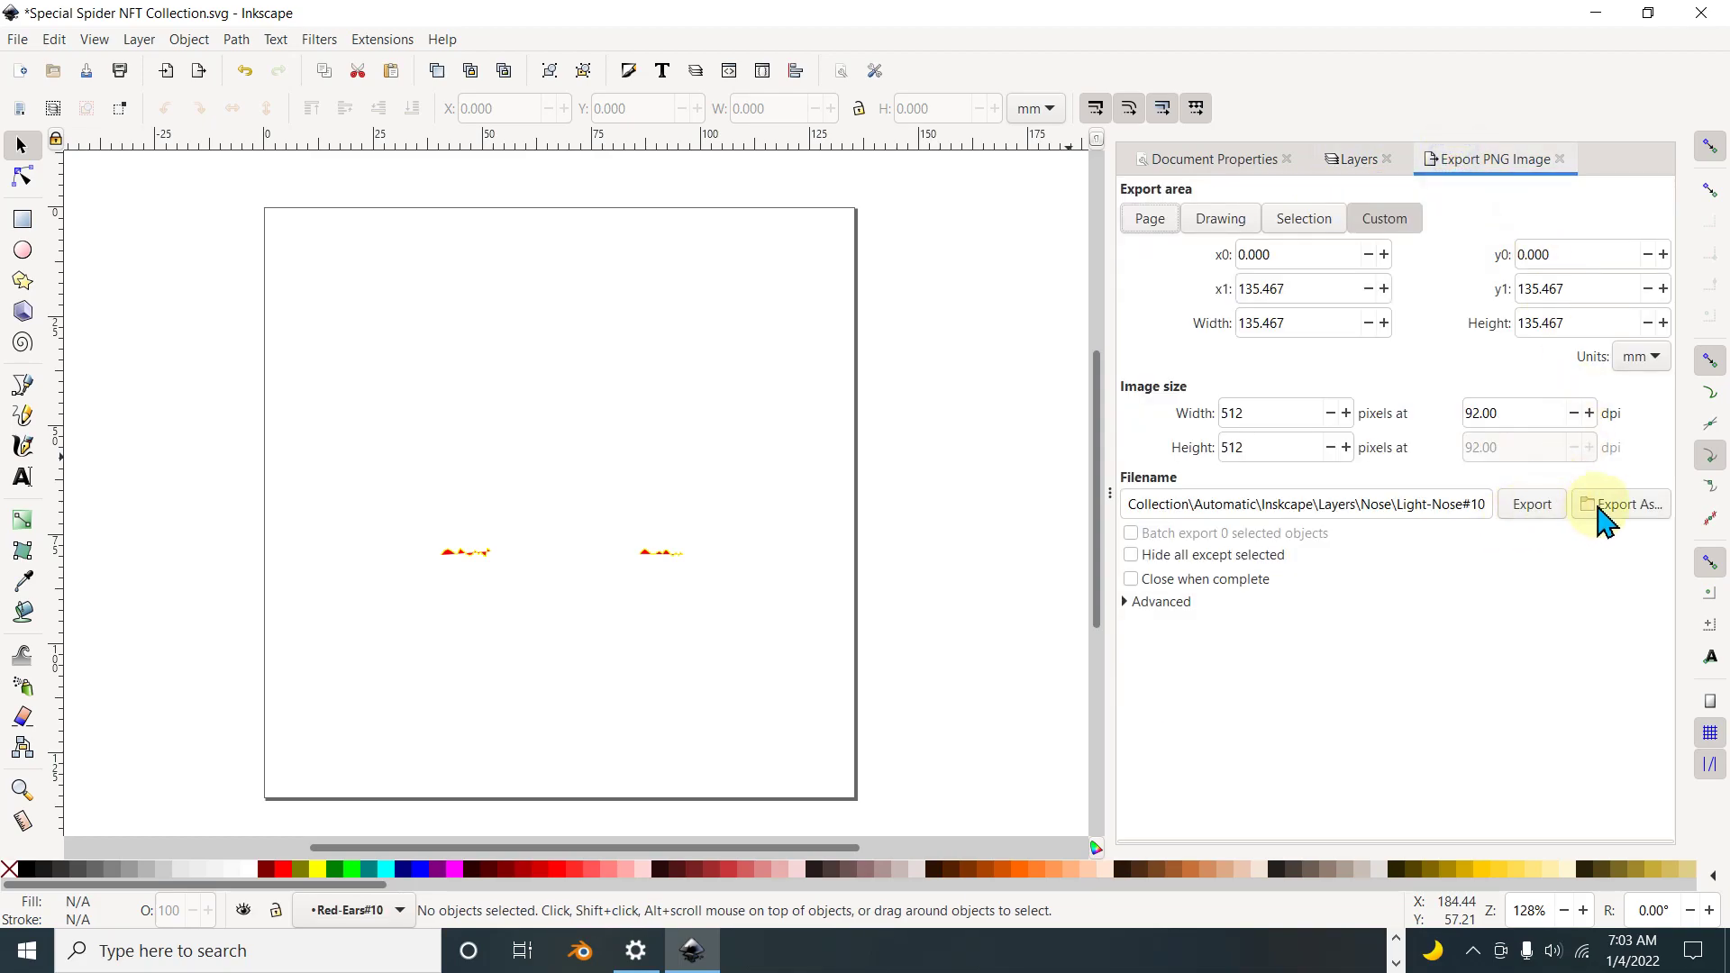
left_click_drag(1395, 504, 1470, 505)
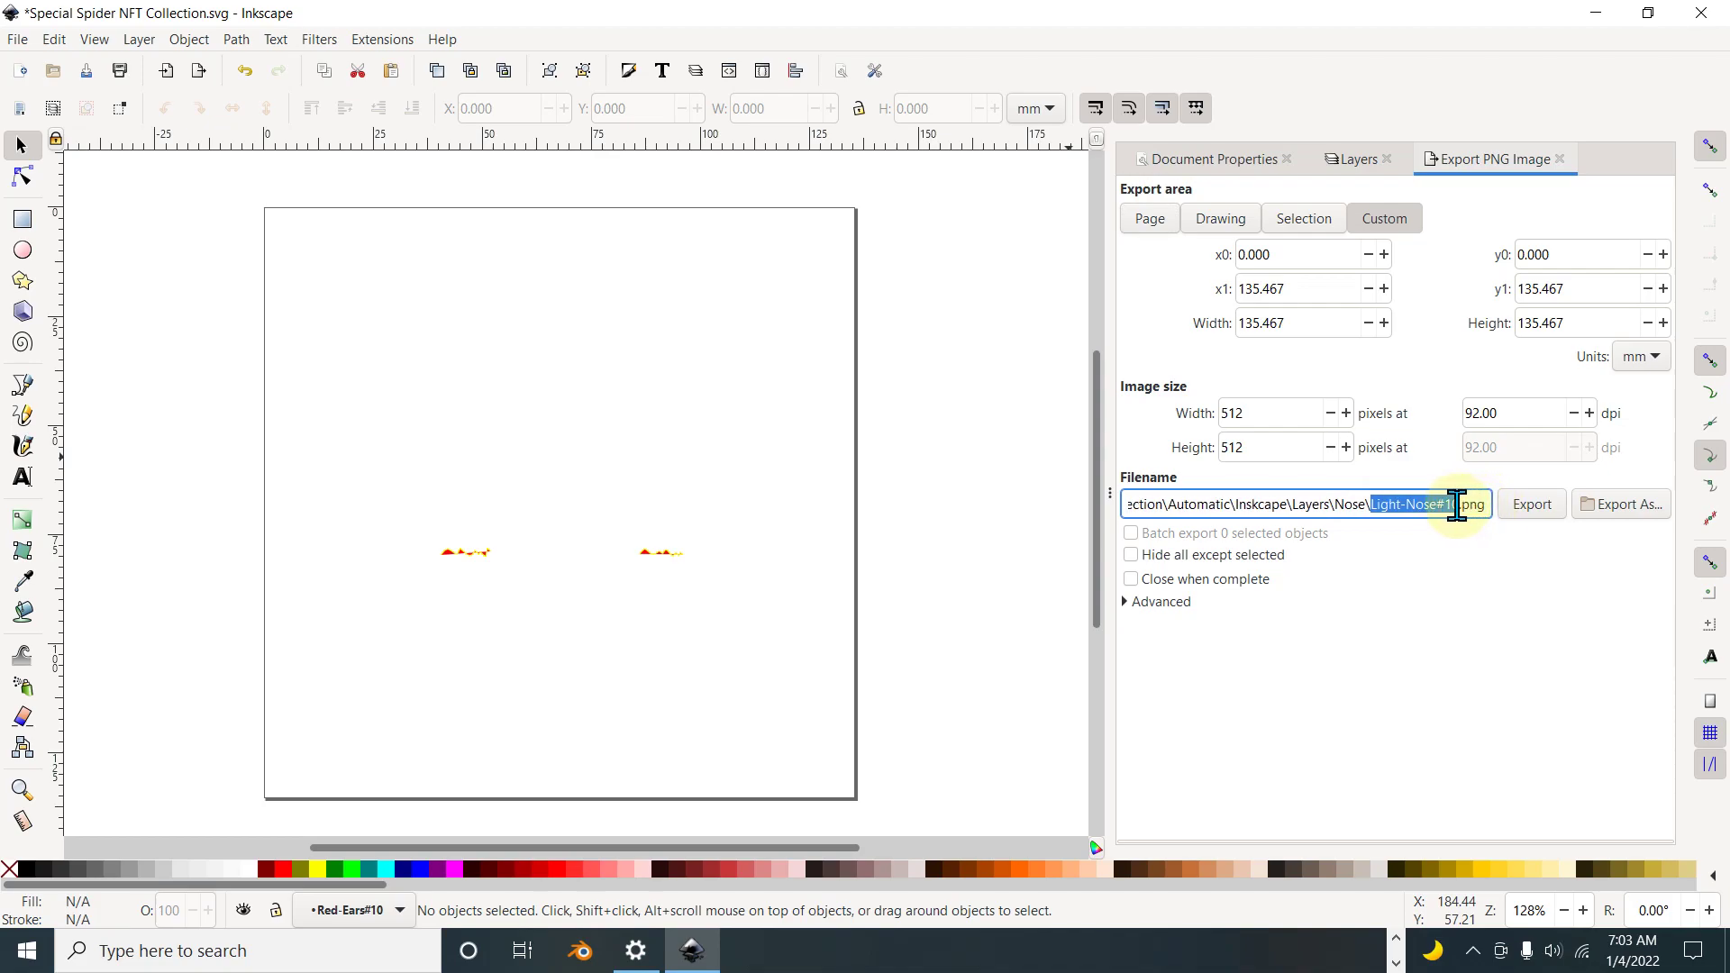
right_click(1434, 504)
left_click(1480, 570)
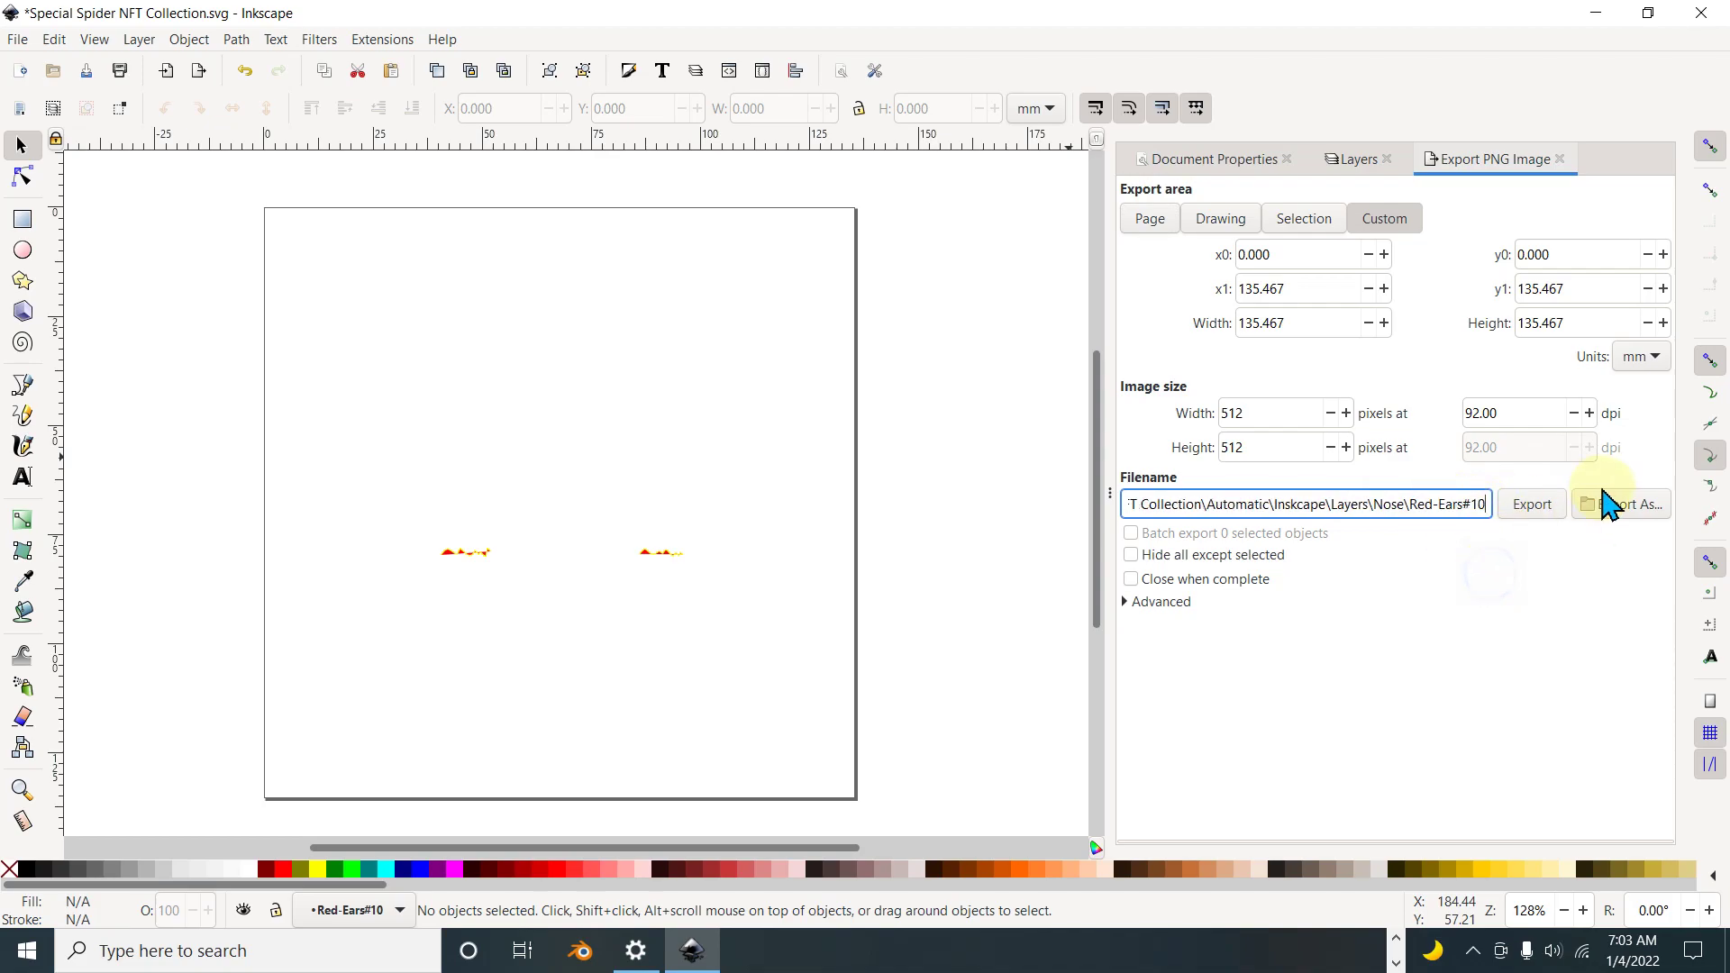
Step: Pick Layers > Ears as the save location for the export
left_click(1620, 507)
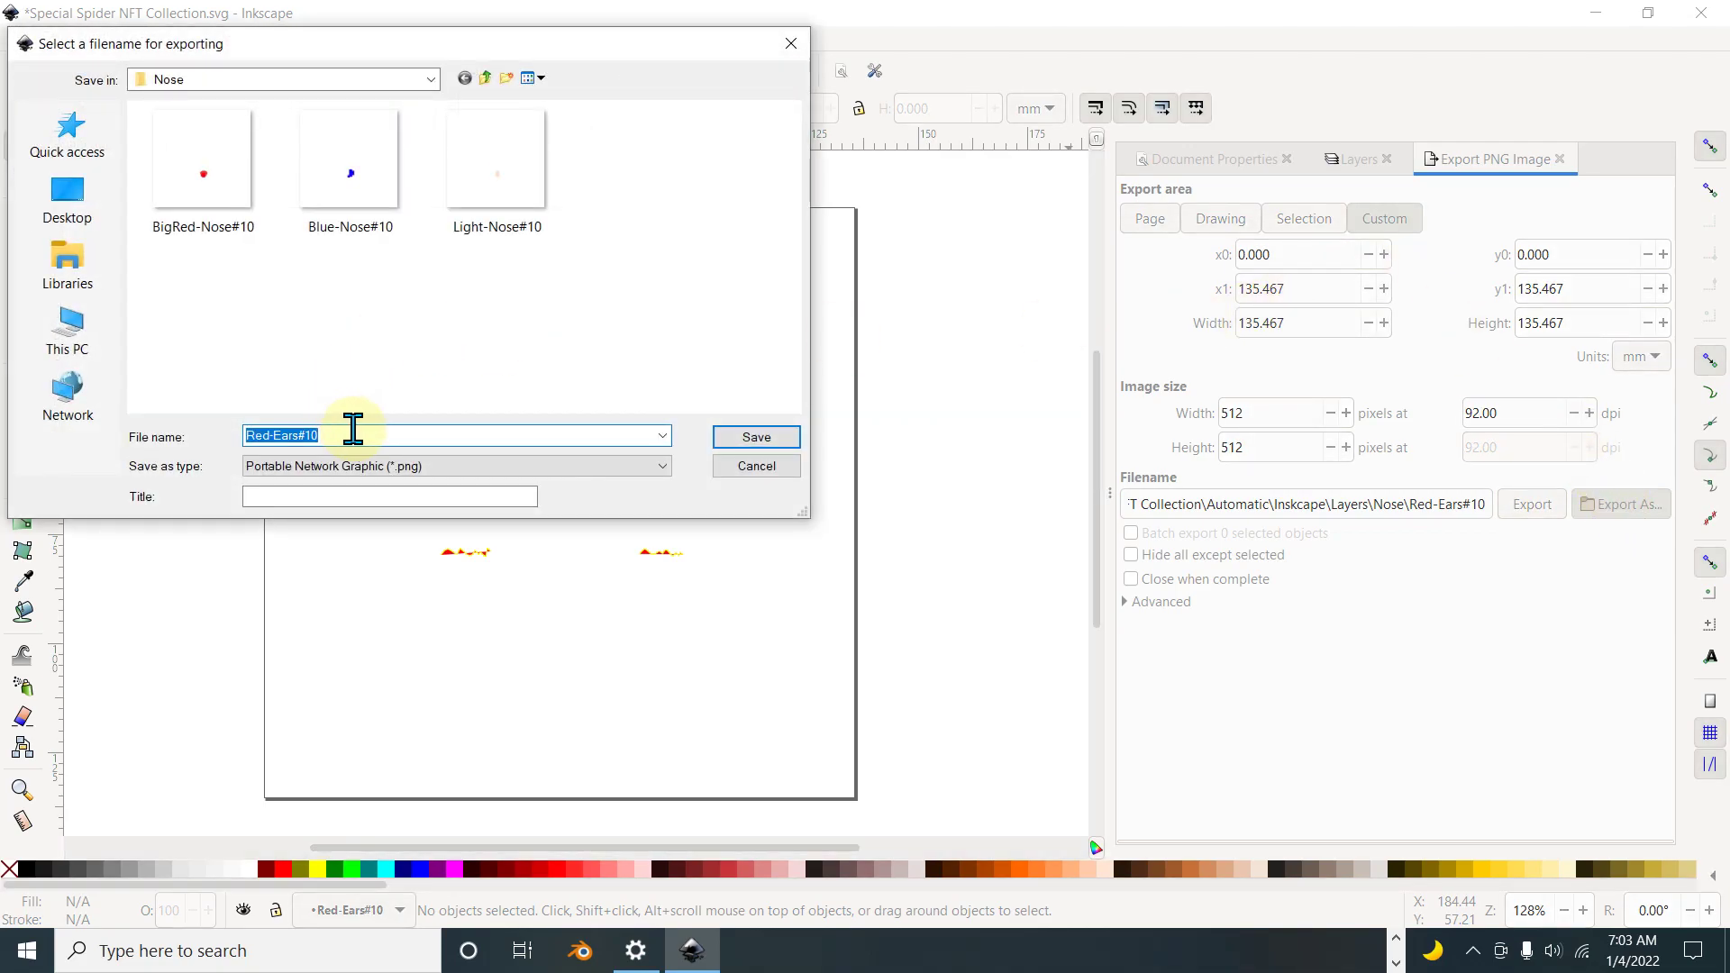
left_click(363, 81)
left_click(225, 228)
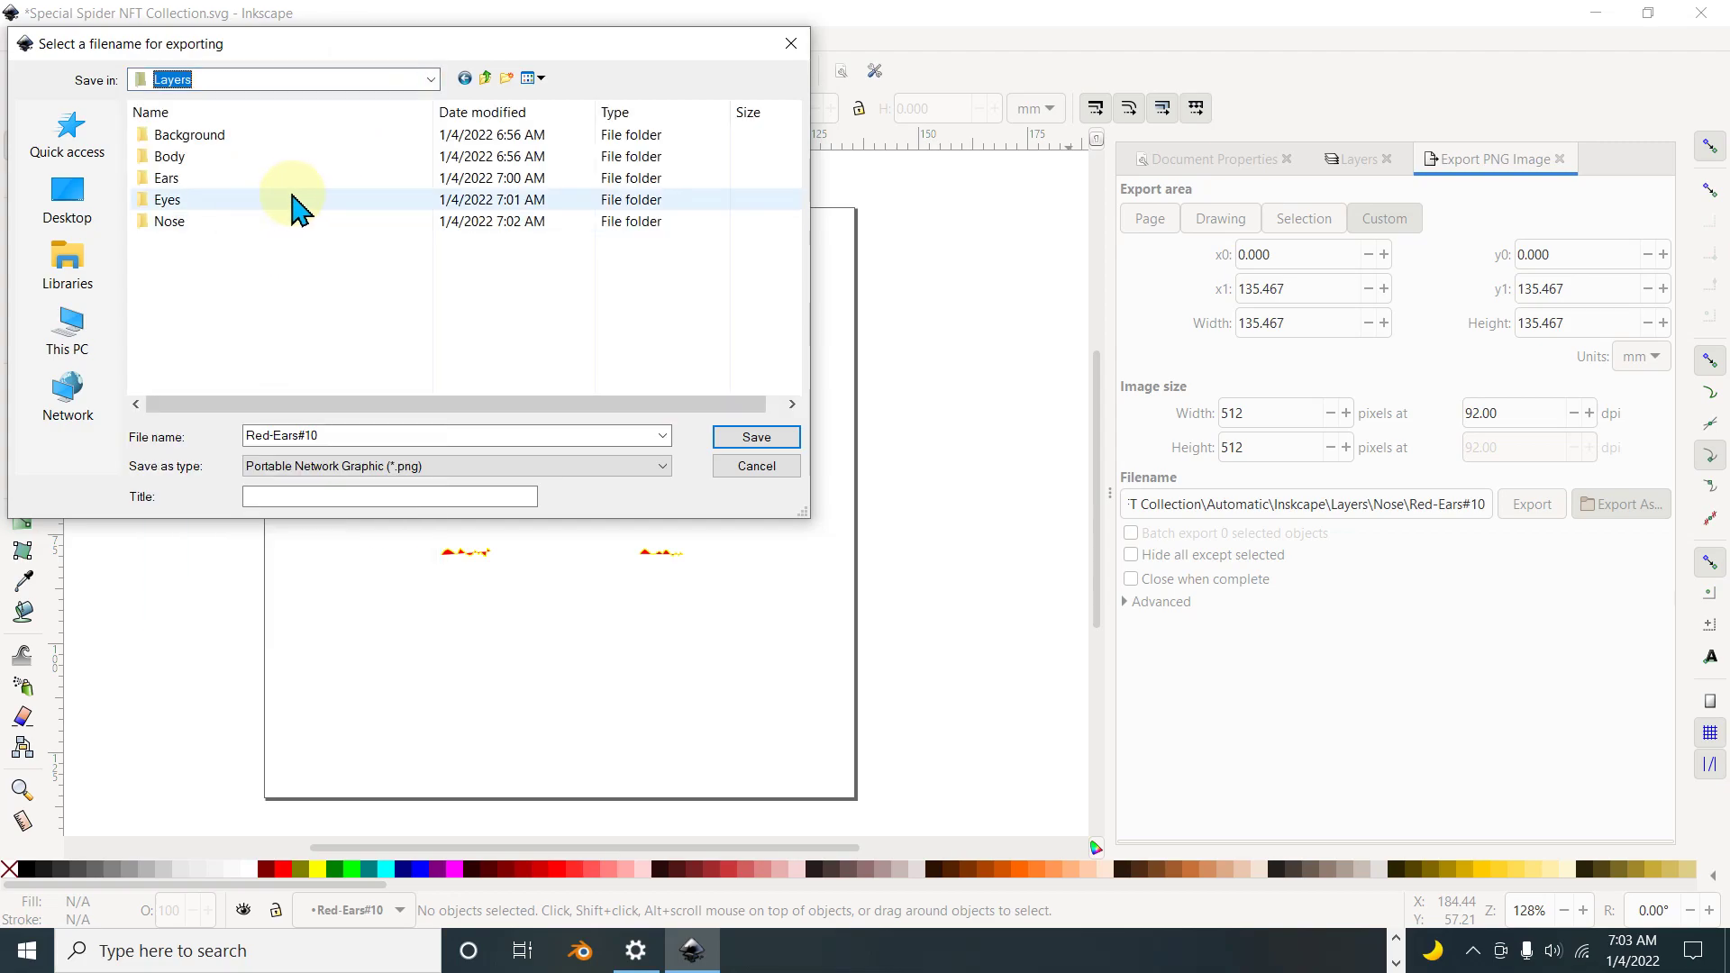
double_click(197, 180)
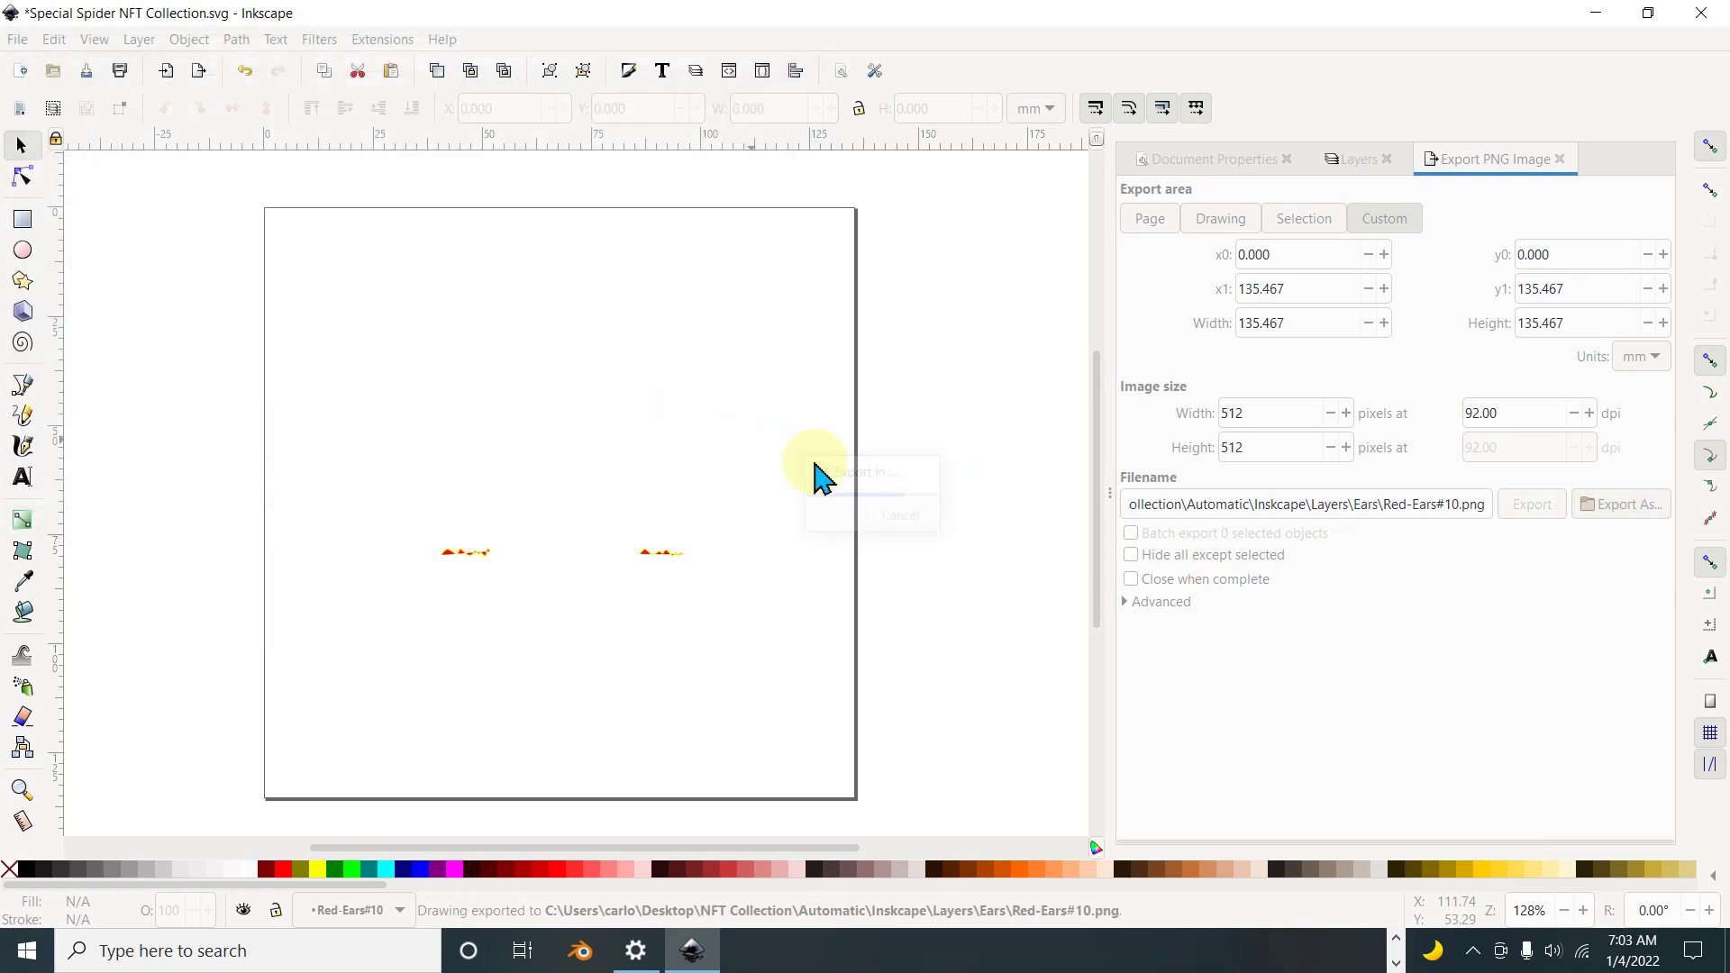
Step: Hide Red-Ears#10, show Purple-Ears#10 and copy its layer name
left_click(1364, 160)
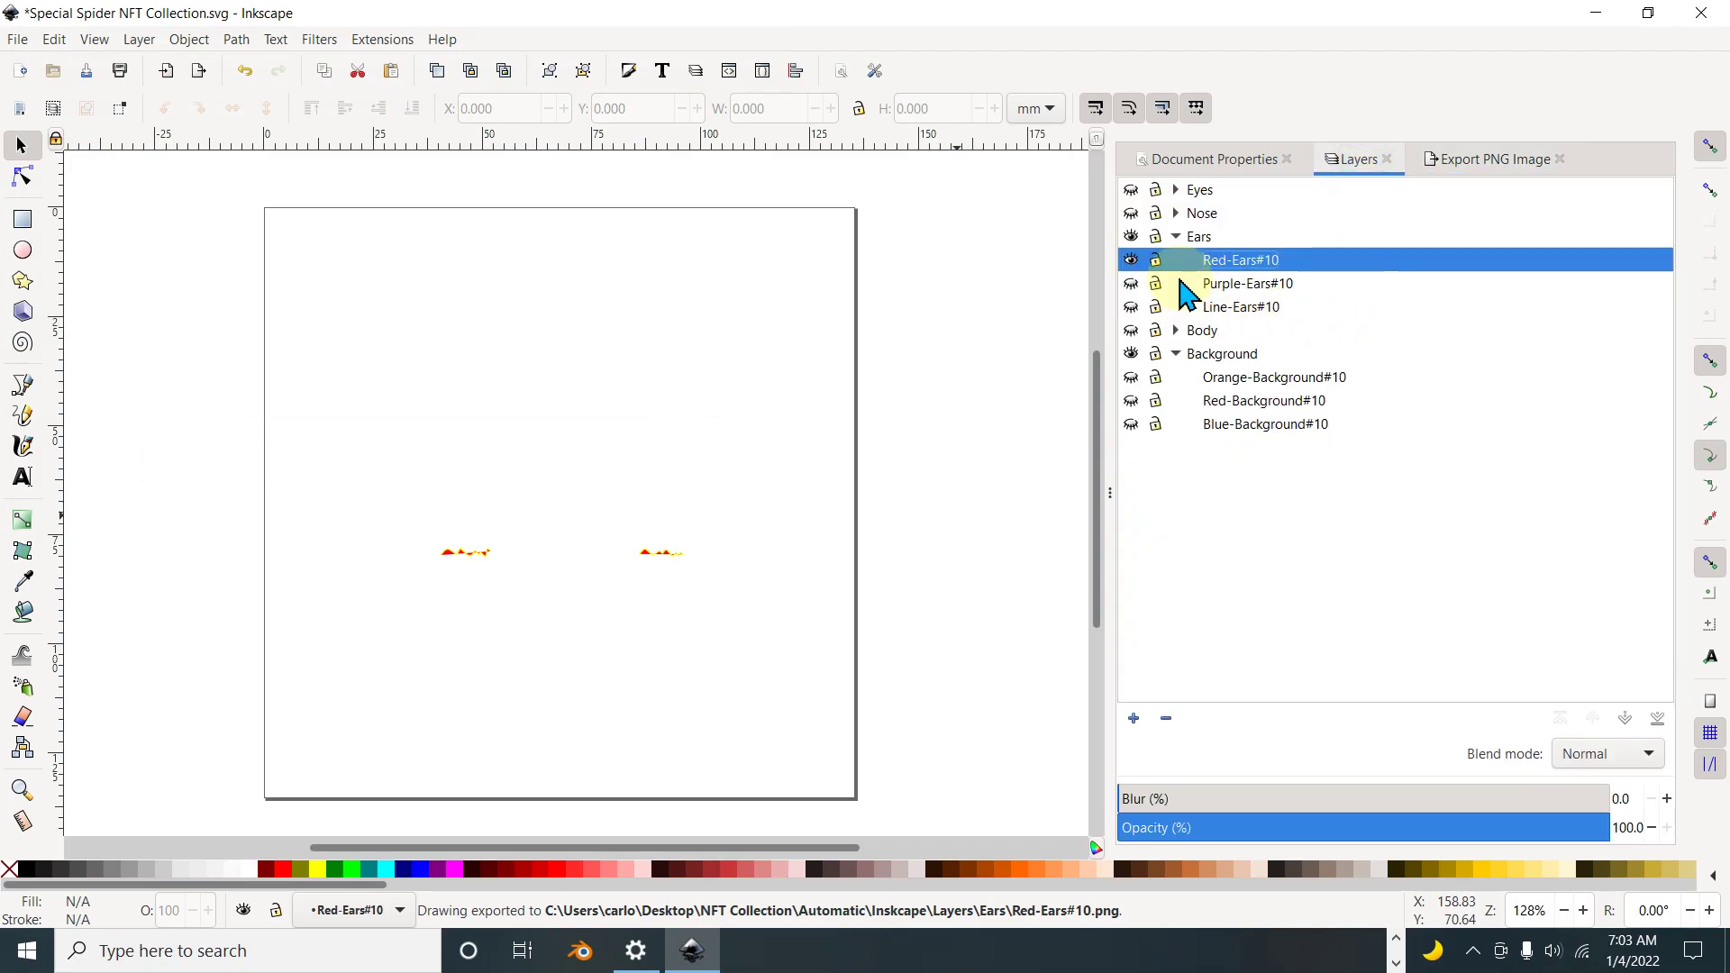
left_click(1131, 260)
left_click(1131, 283)
double_click(1226, 283)
right_click(1272, 287)
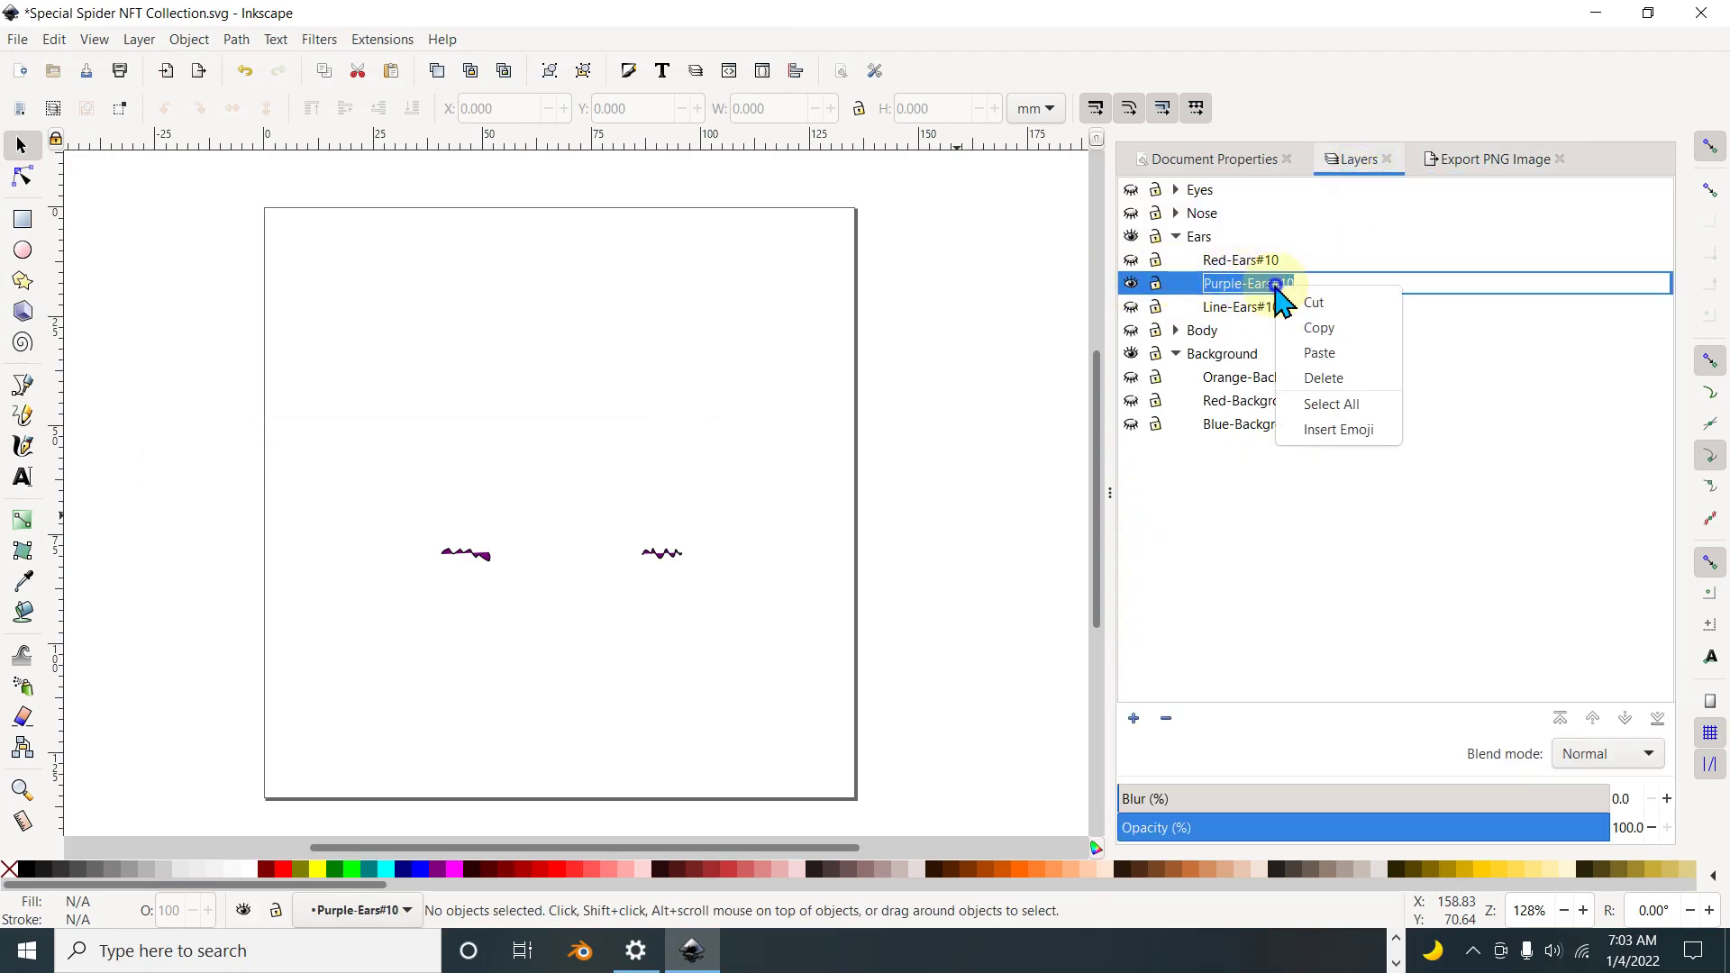
left_click(1323, 326)
Step: Export the layer as Purple-Ears#10.png into the Ears folder
left_click(1451, 168)
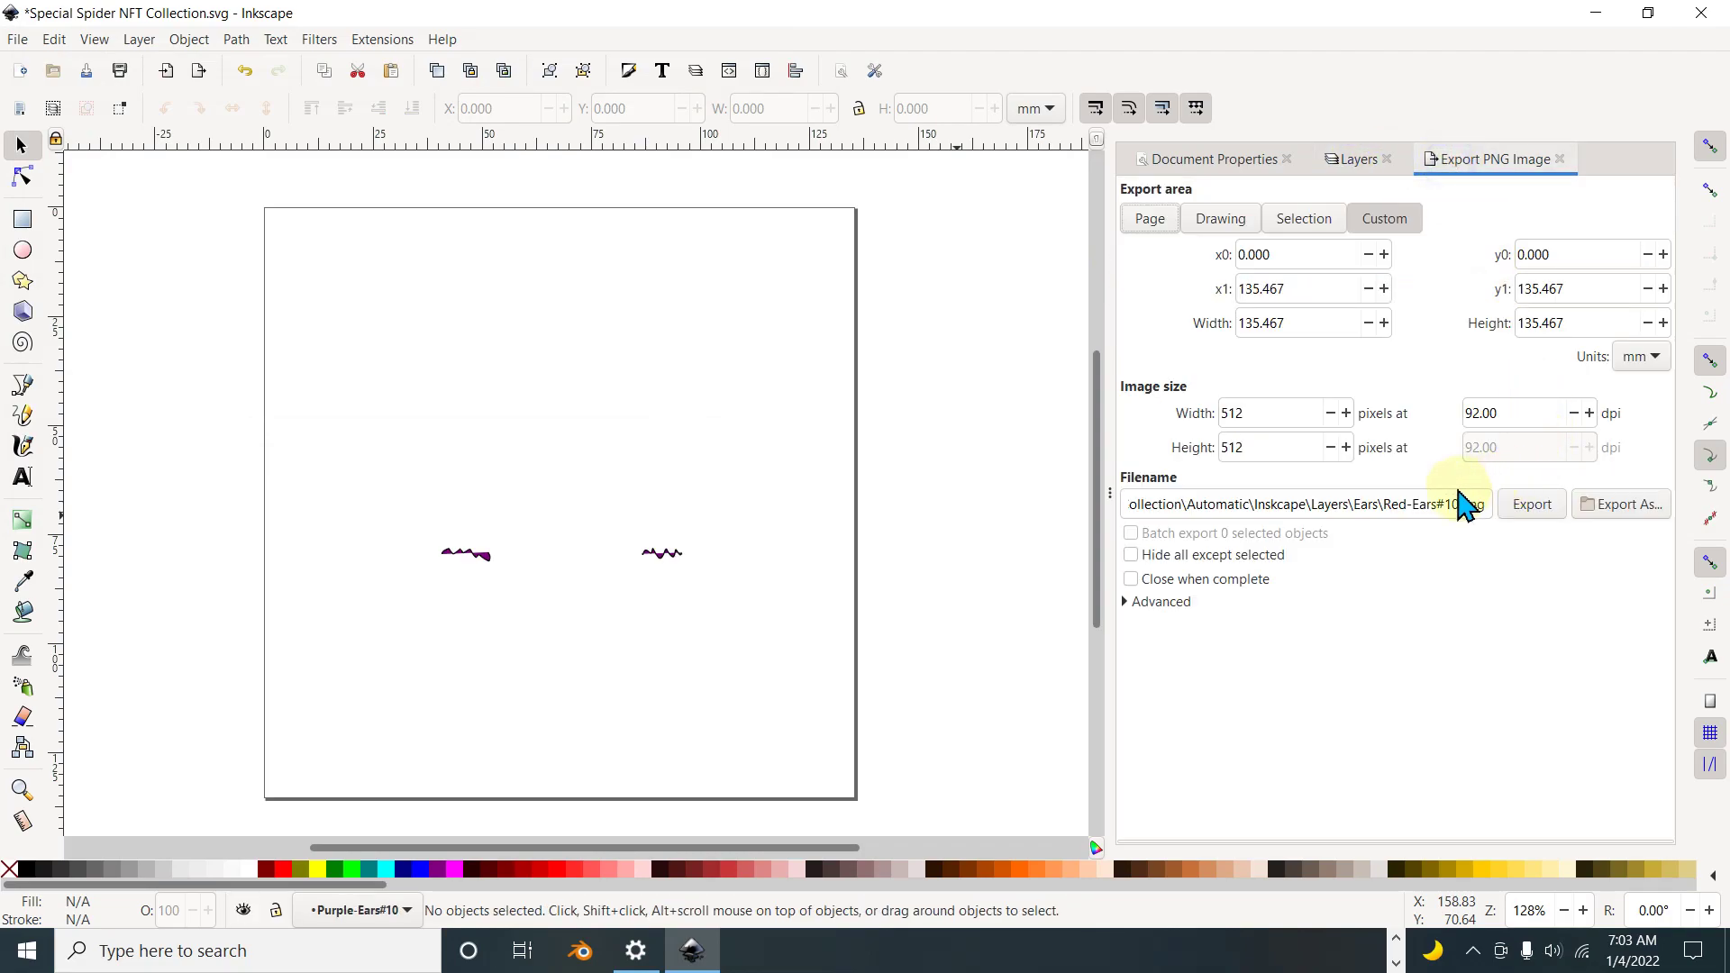
left_click_drag(1380, 504, 1462, 504)
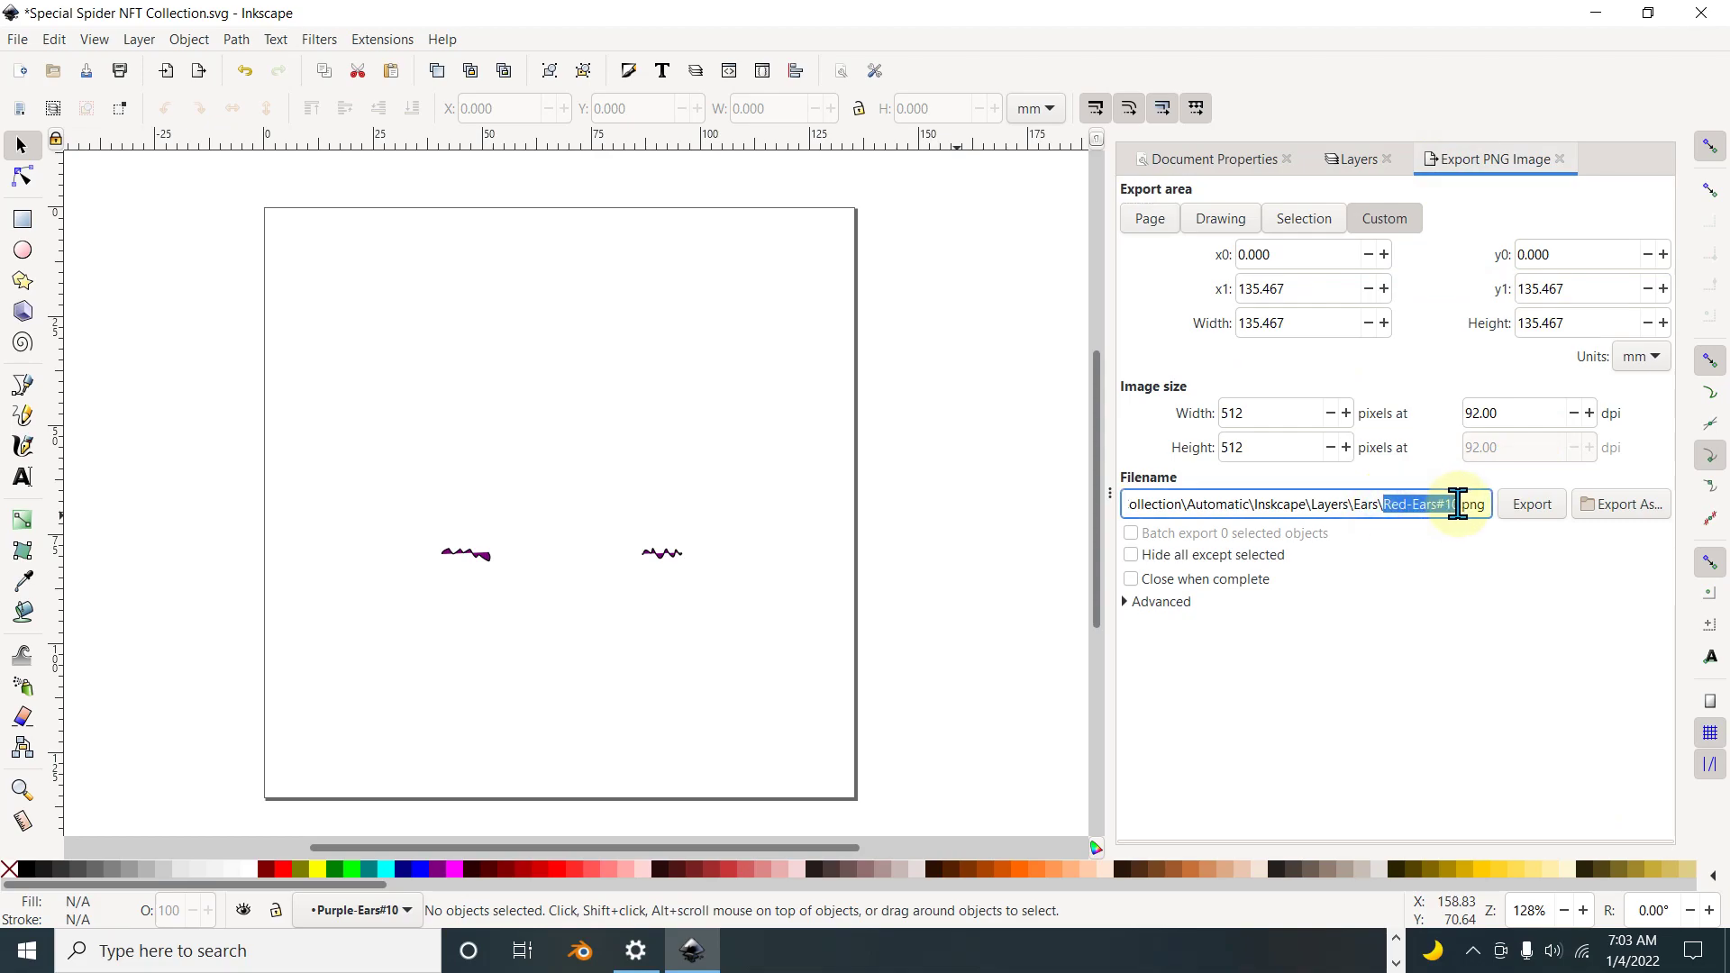
right_click(1440, 504)
left_click(1487, 574)
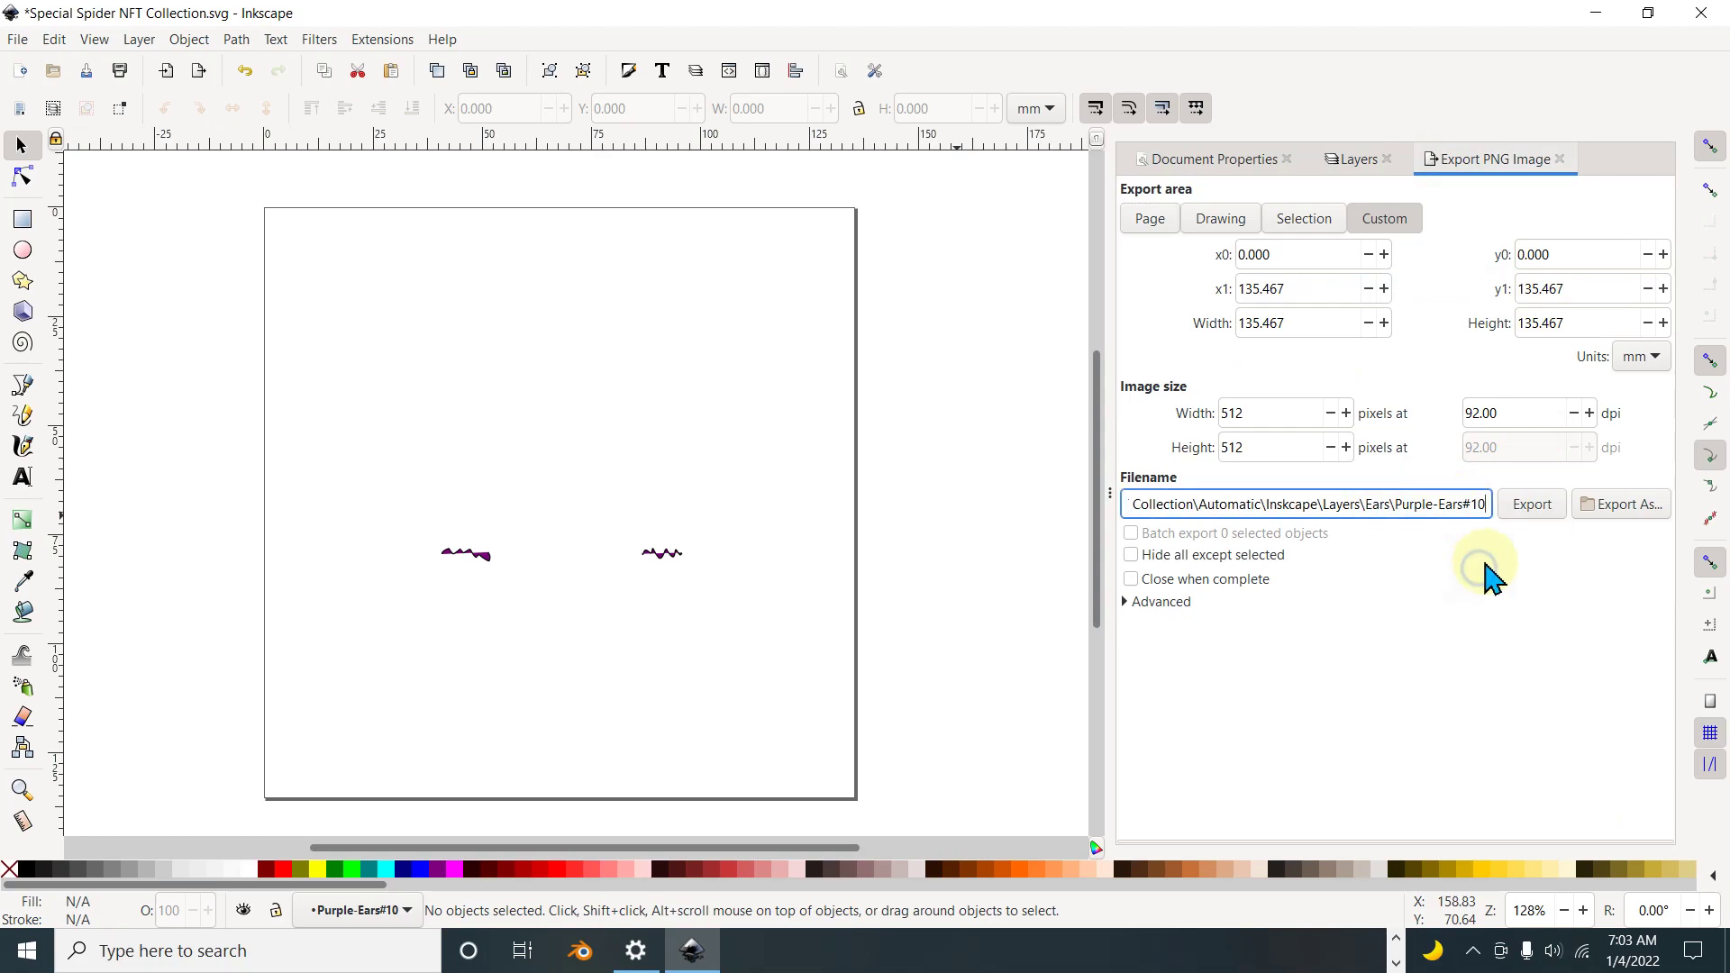
left_click(1525, 512)
Step: Hide Purple-Ears#10, show Line-Ears#10 and copy its layer name
left_click(1352, 160)
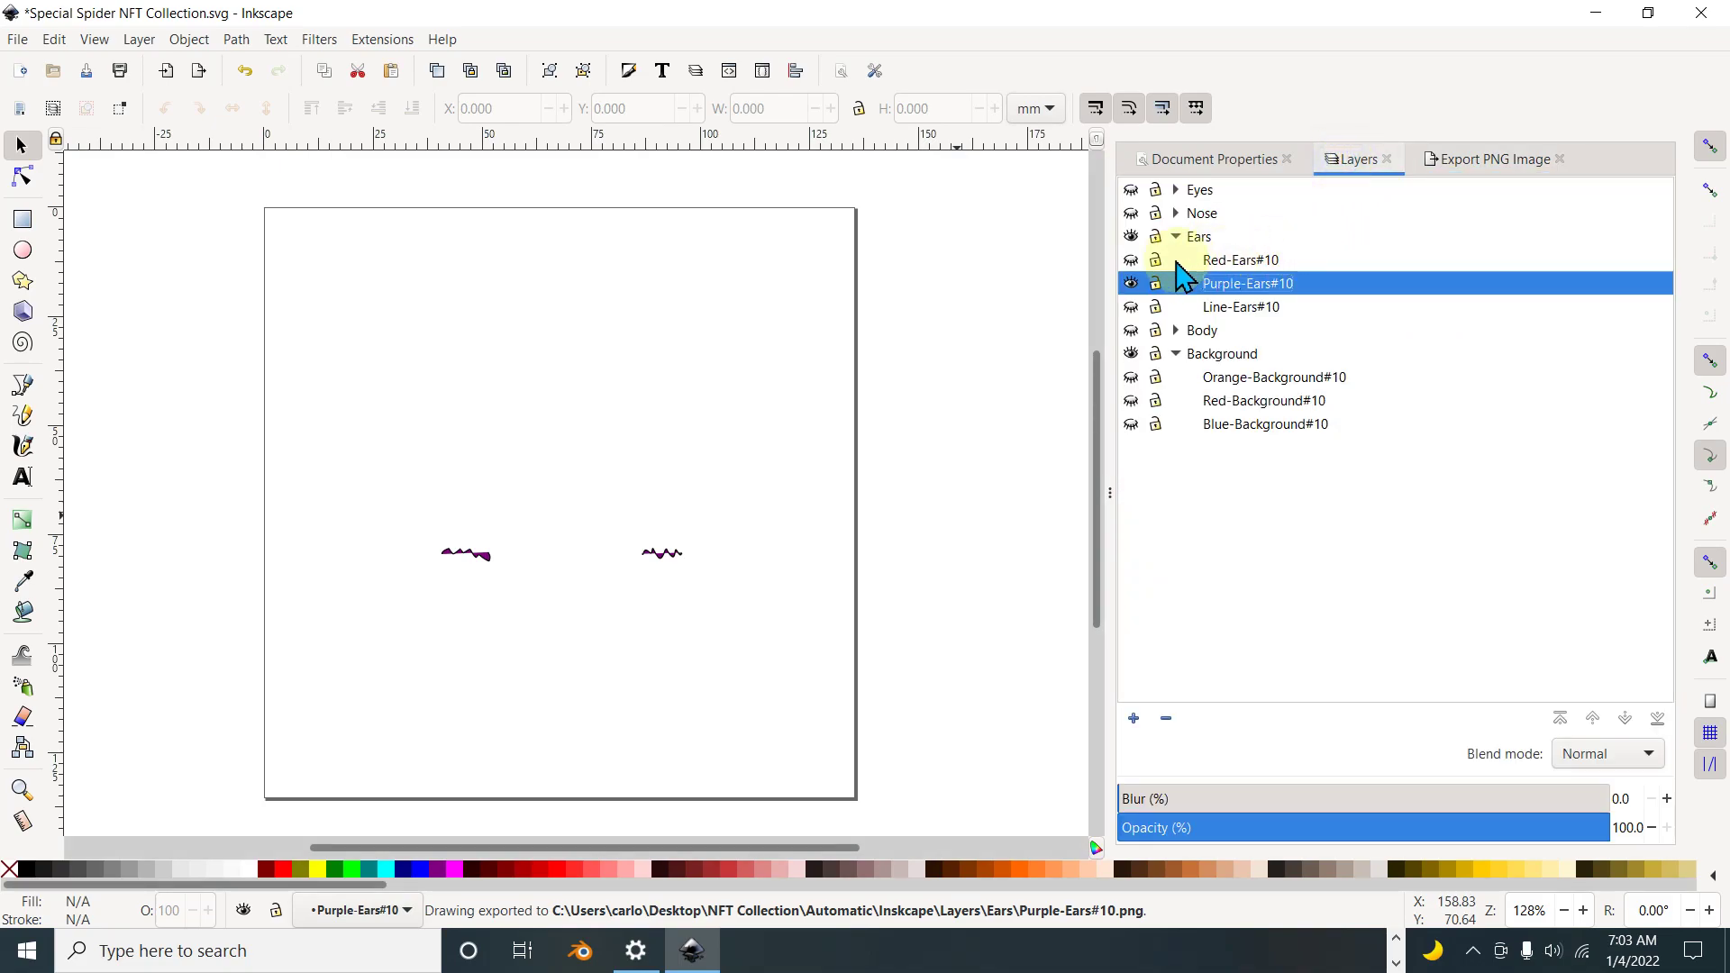
left_click(1131, 283)
left_click(1131, 307)
left_click(1252, 306)
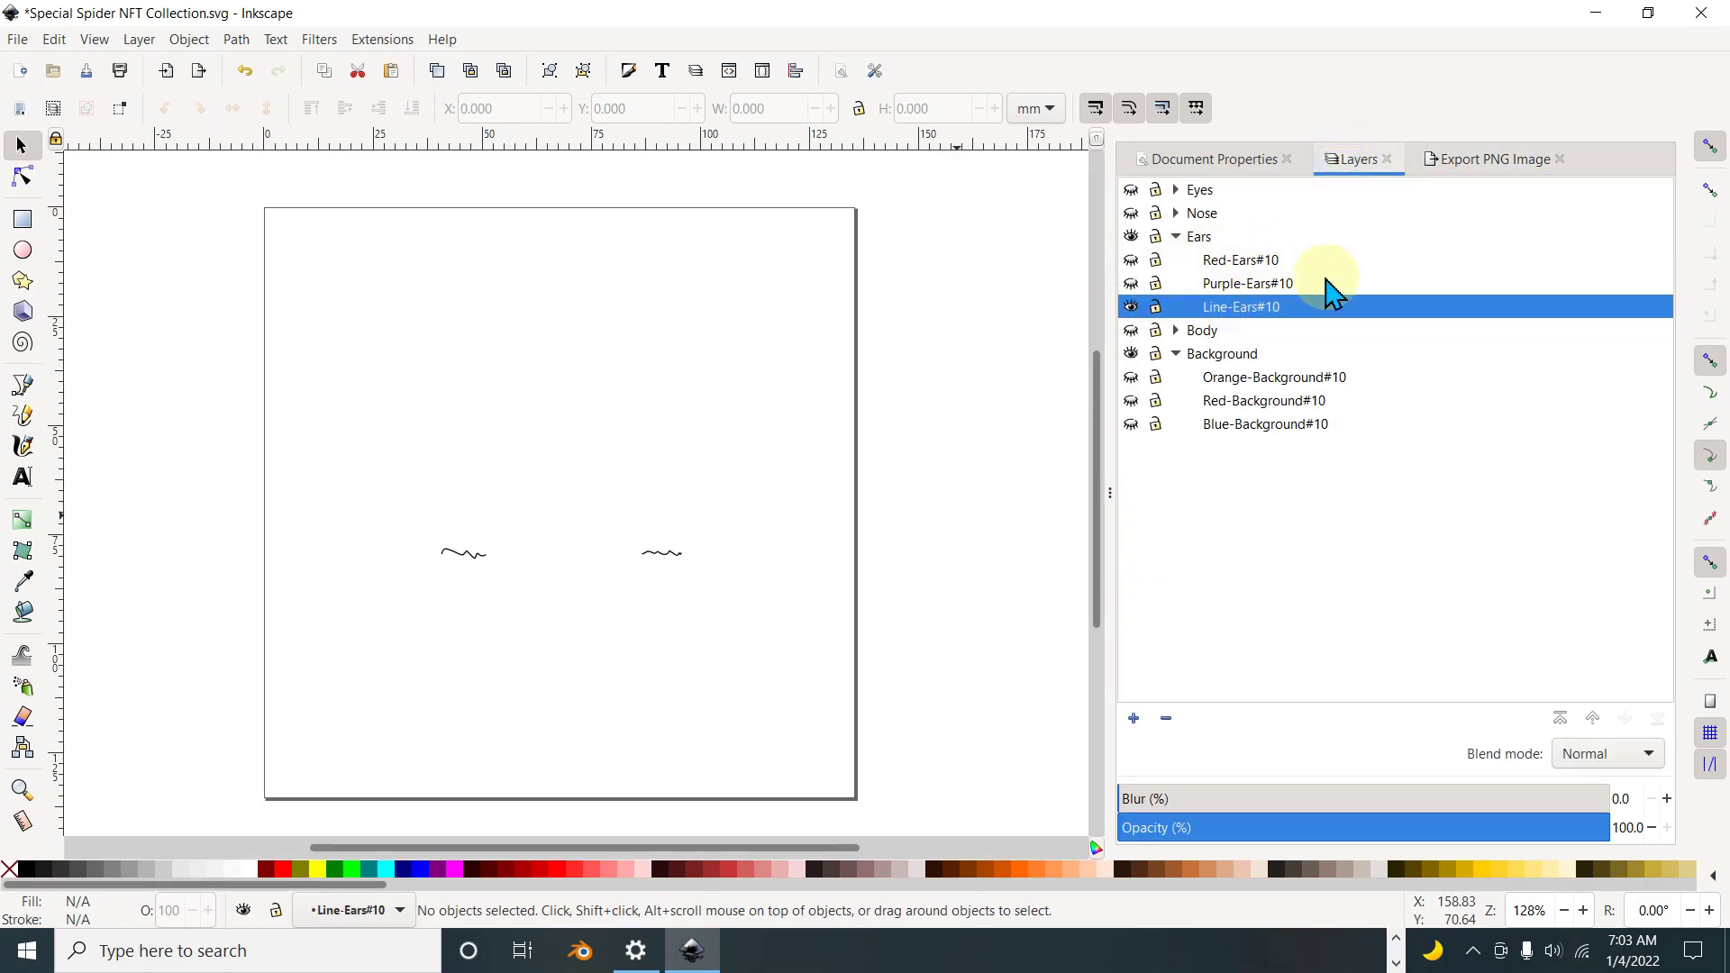
left_click(1269, 316)
right_click(1257, 311)
left_click(1307, 350)
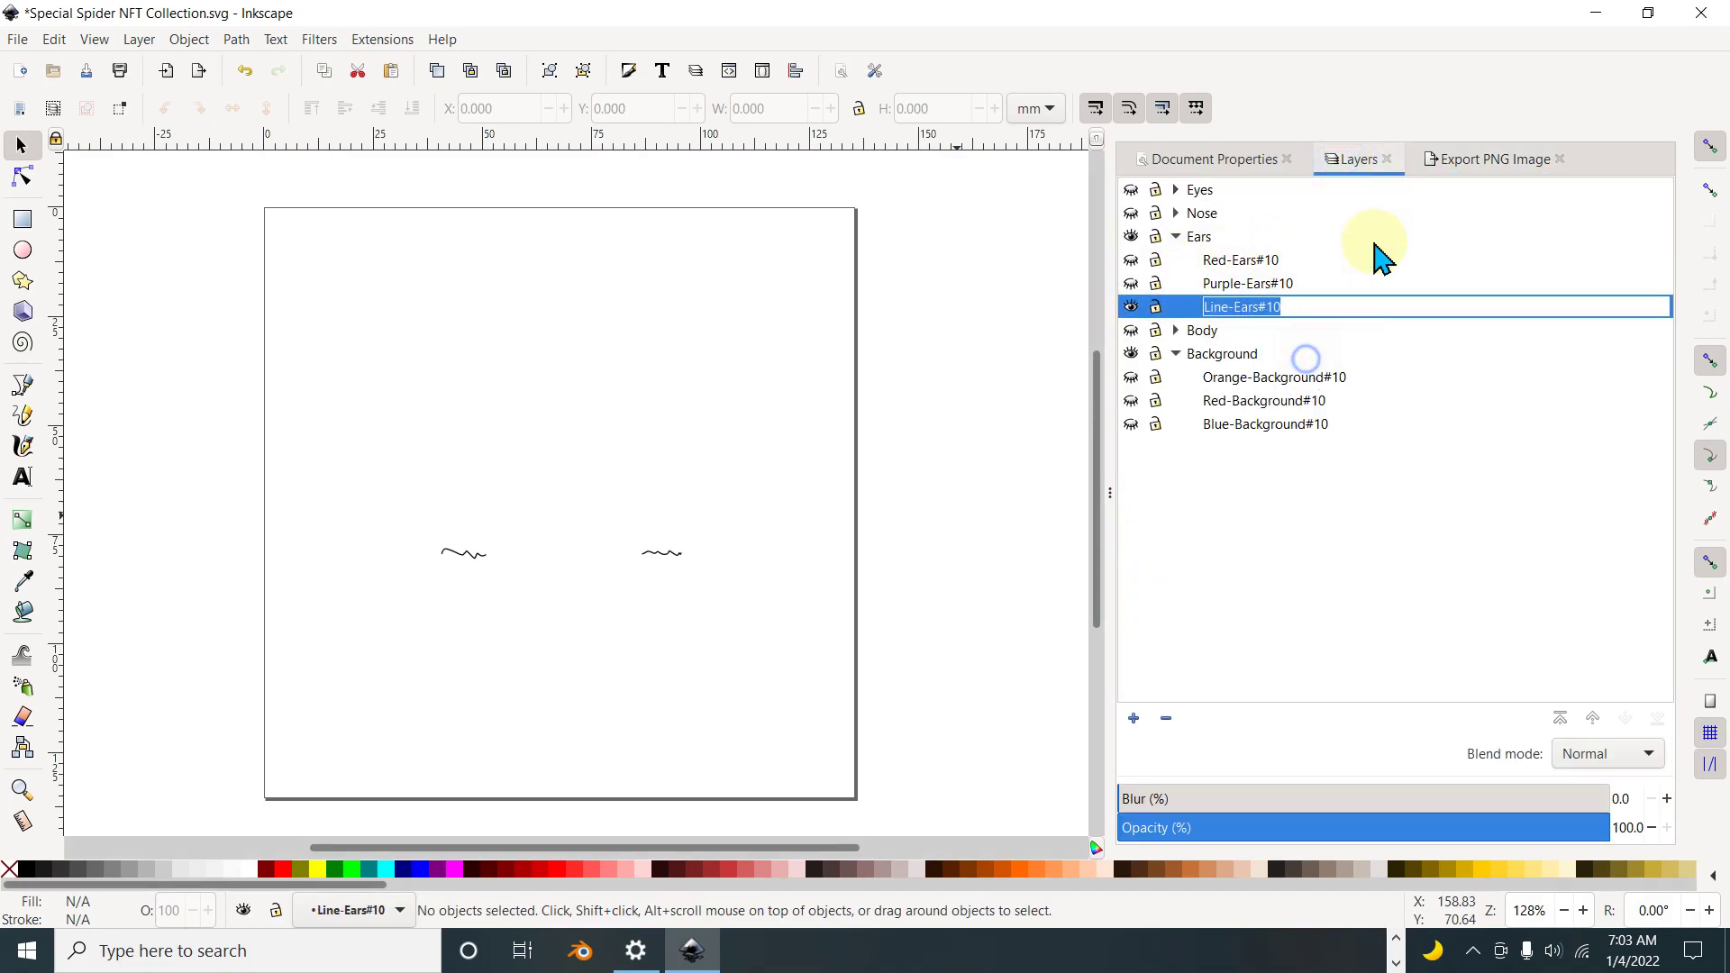
Step: Export Line-Ears#10.png into the Ears folder, then hide Line-Ears#10
left_click(1463, 162)
left_click_drag(1392, 501, 1472, 501)
right_click(1415, 506)
left_click(1449, 570)
left_click(1511, 511)
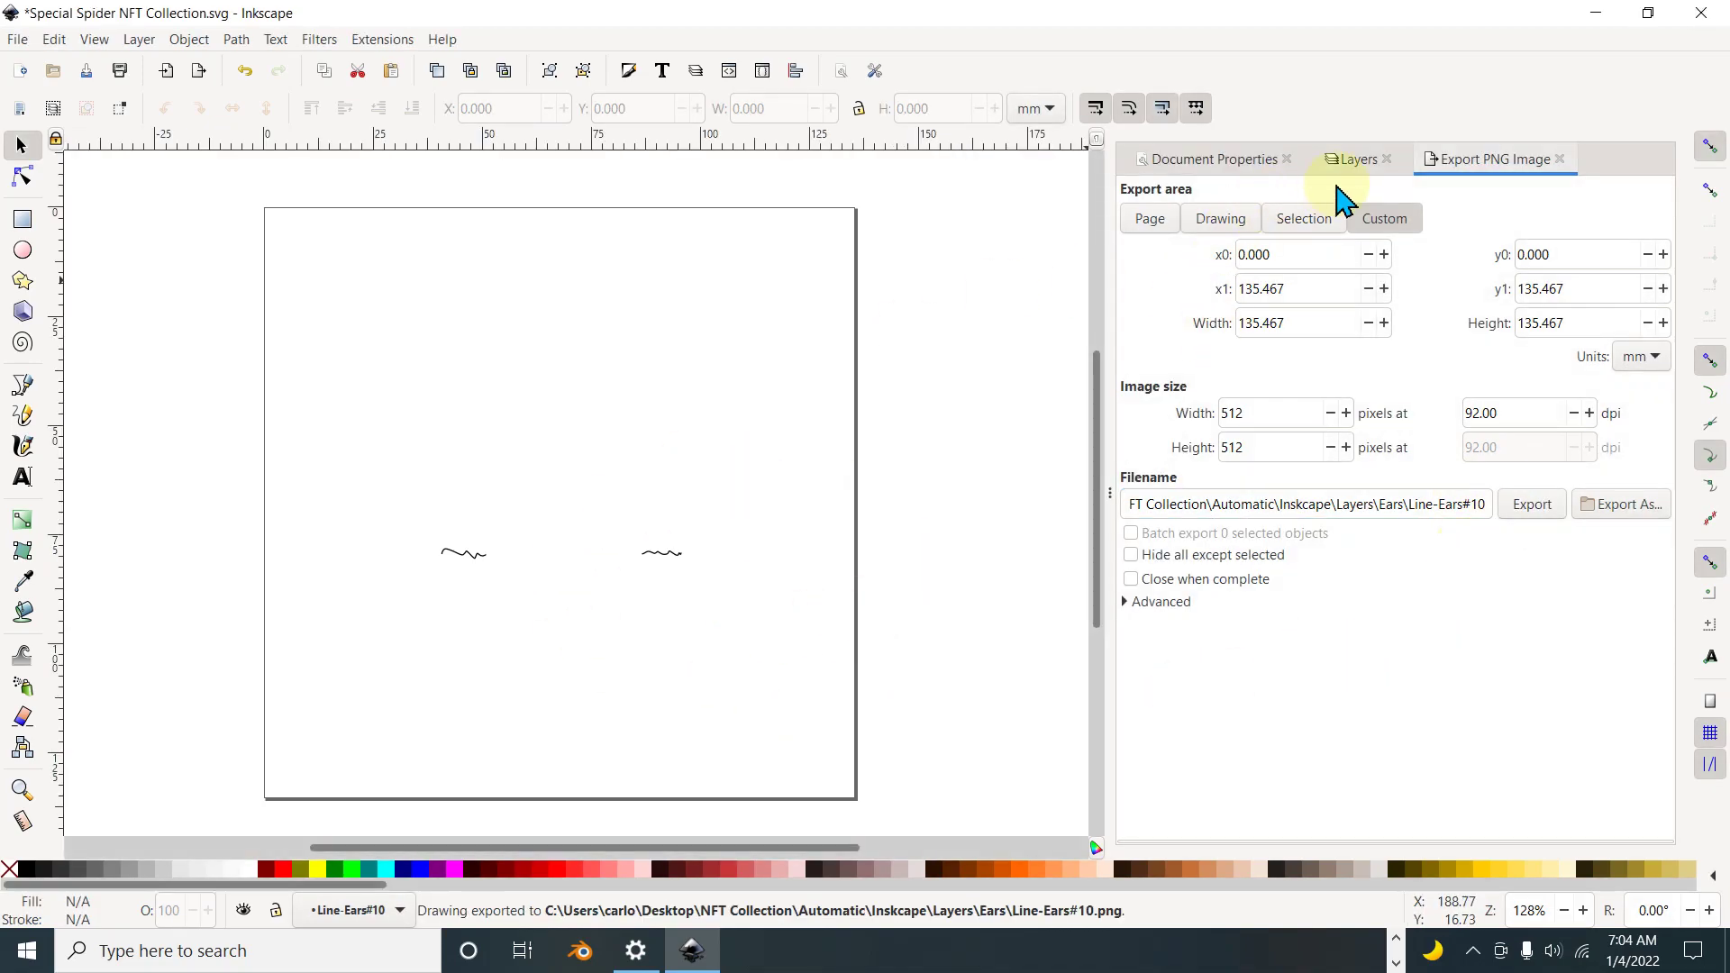
left_click(1354, 160)
left_click(1132, 307)
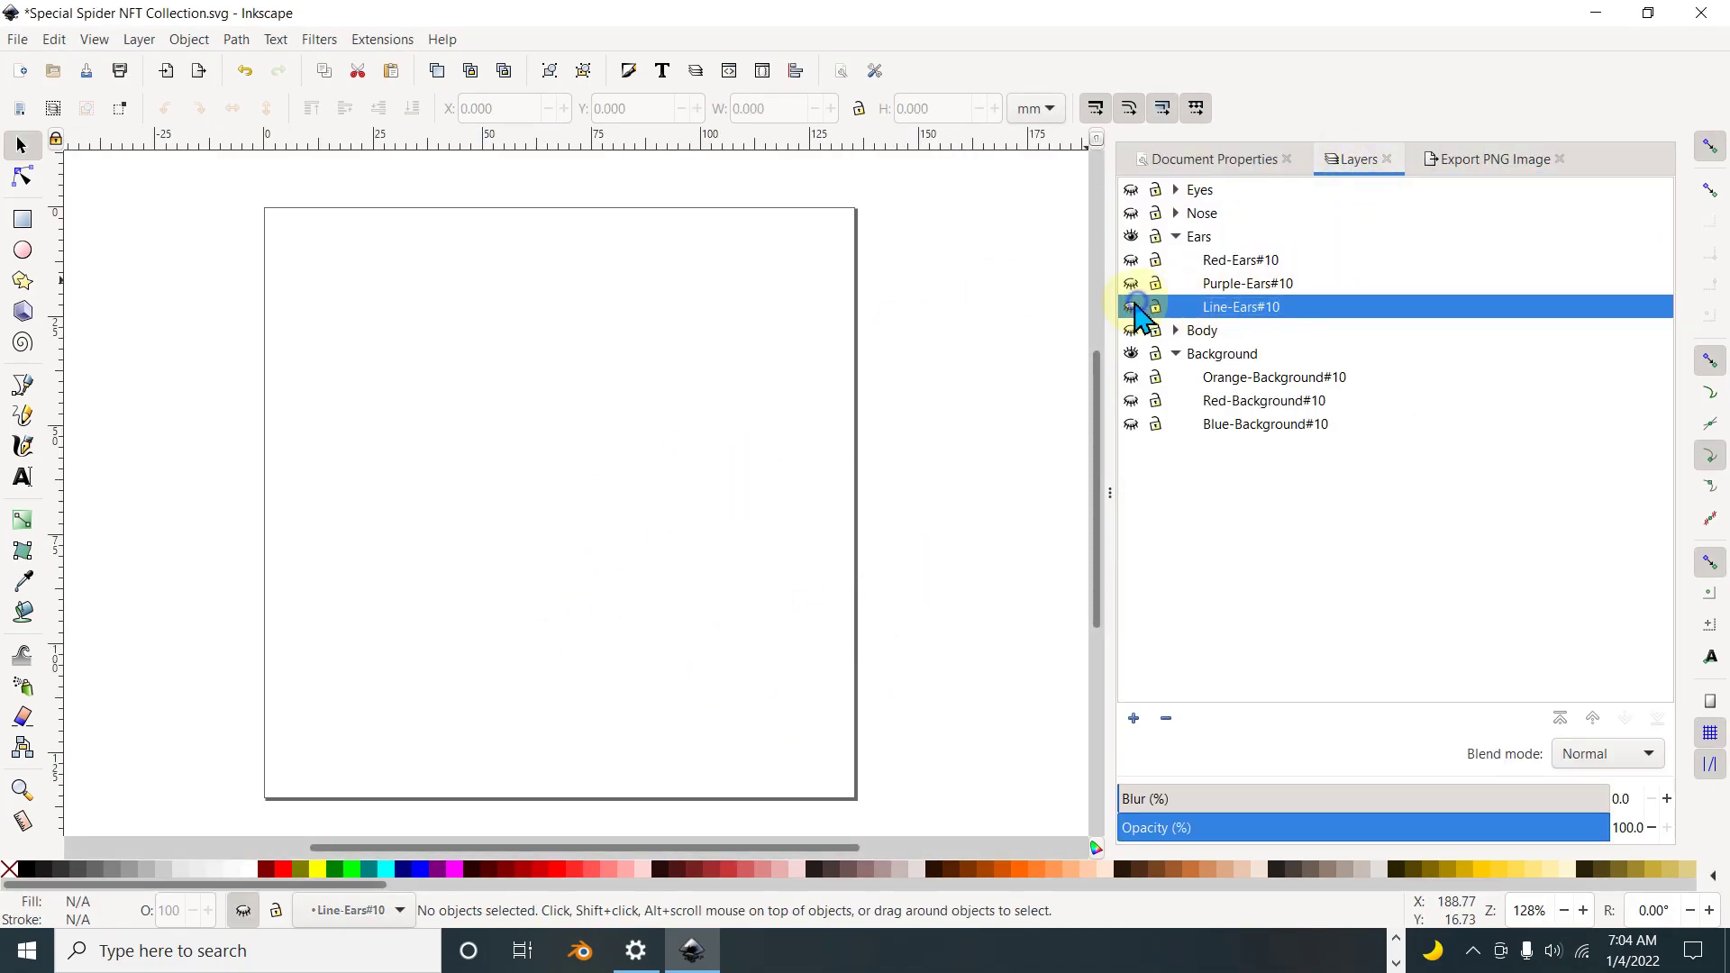
Step: Expand the Body group, show the Yellow-Body#10 layer and copy its name
left_click(1191, 331)
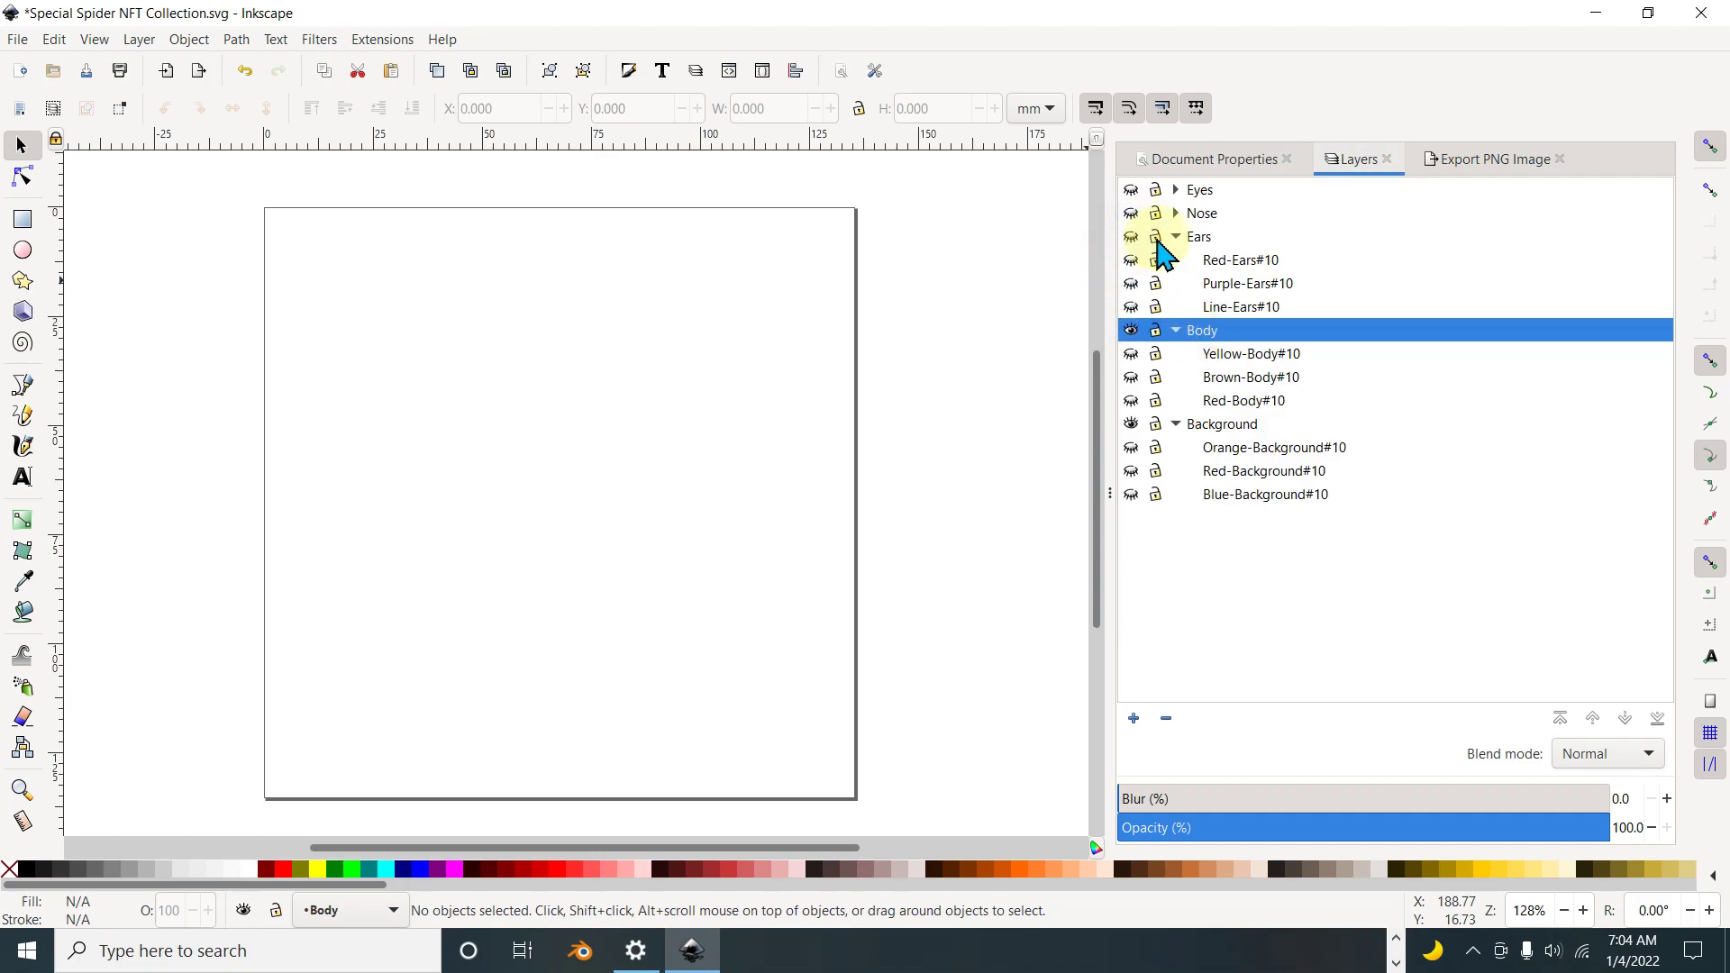
left_click(1176, 236)
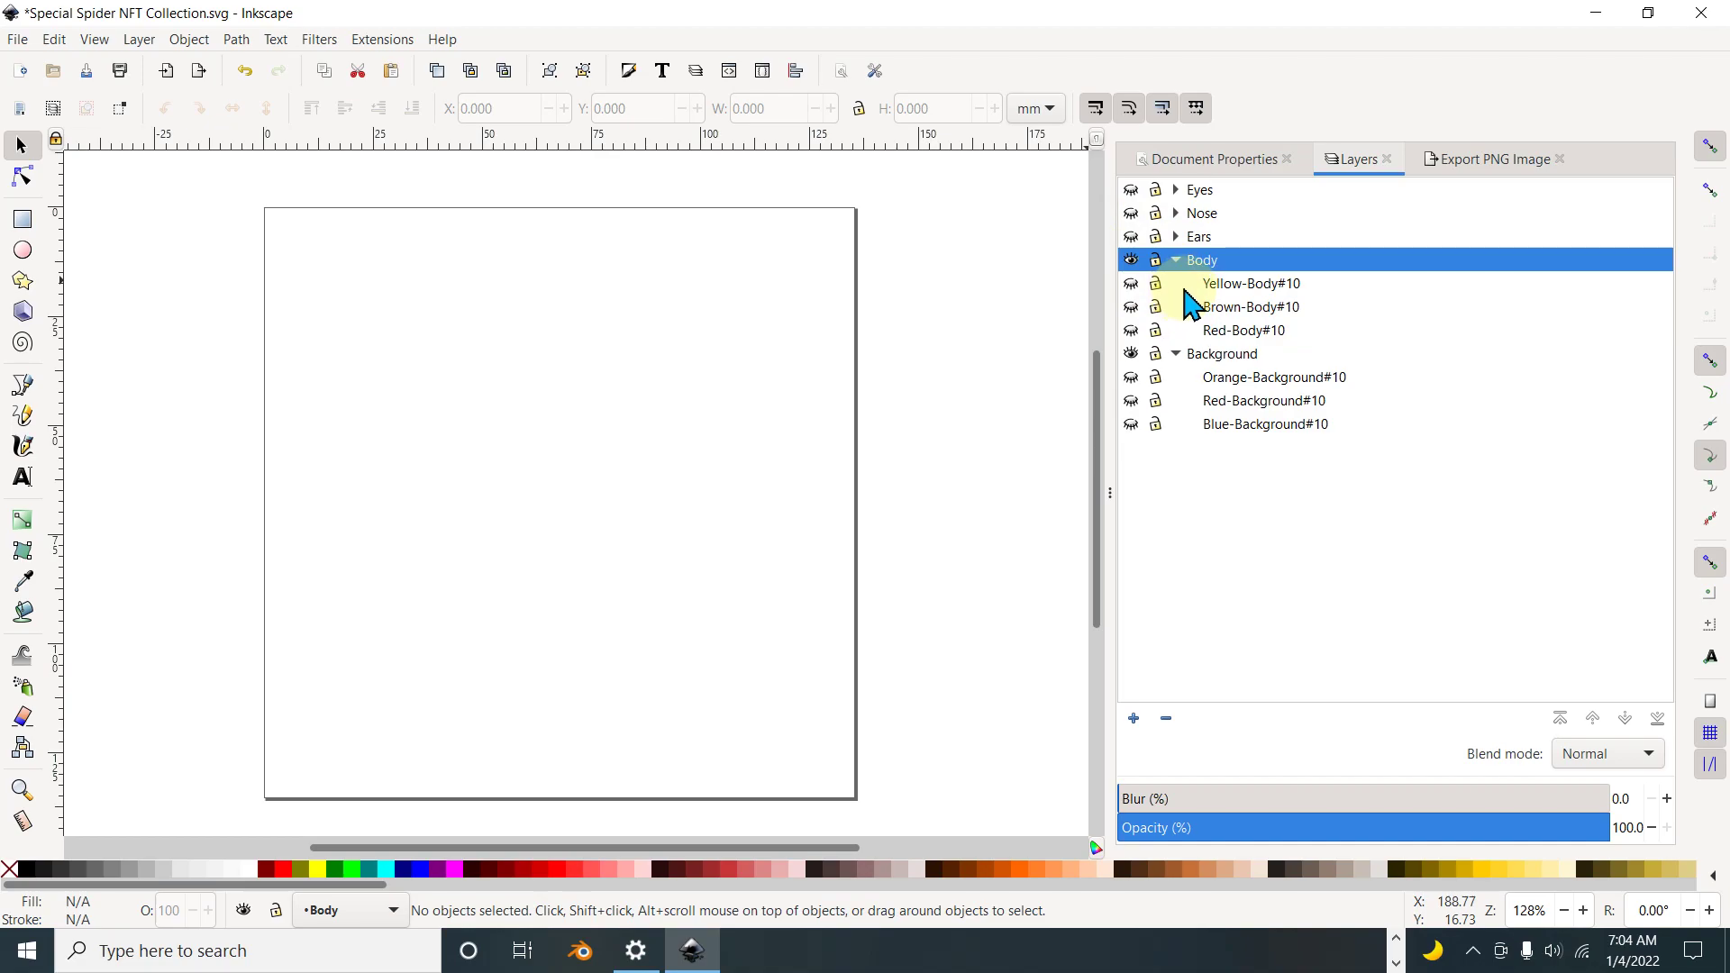
left_click(1132, 283)
left_click(1240, 286)
left_click(1240, 287)
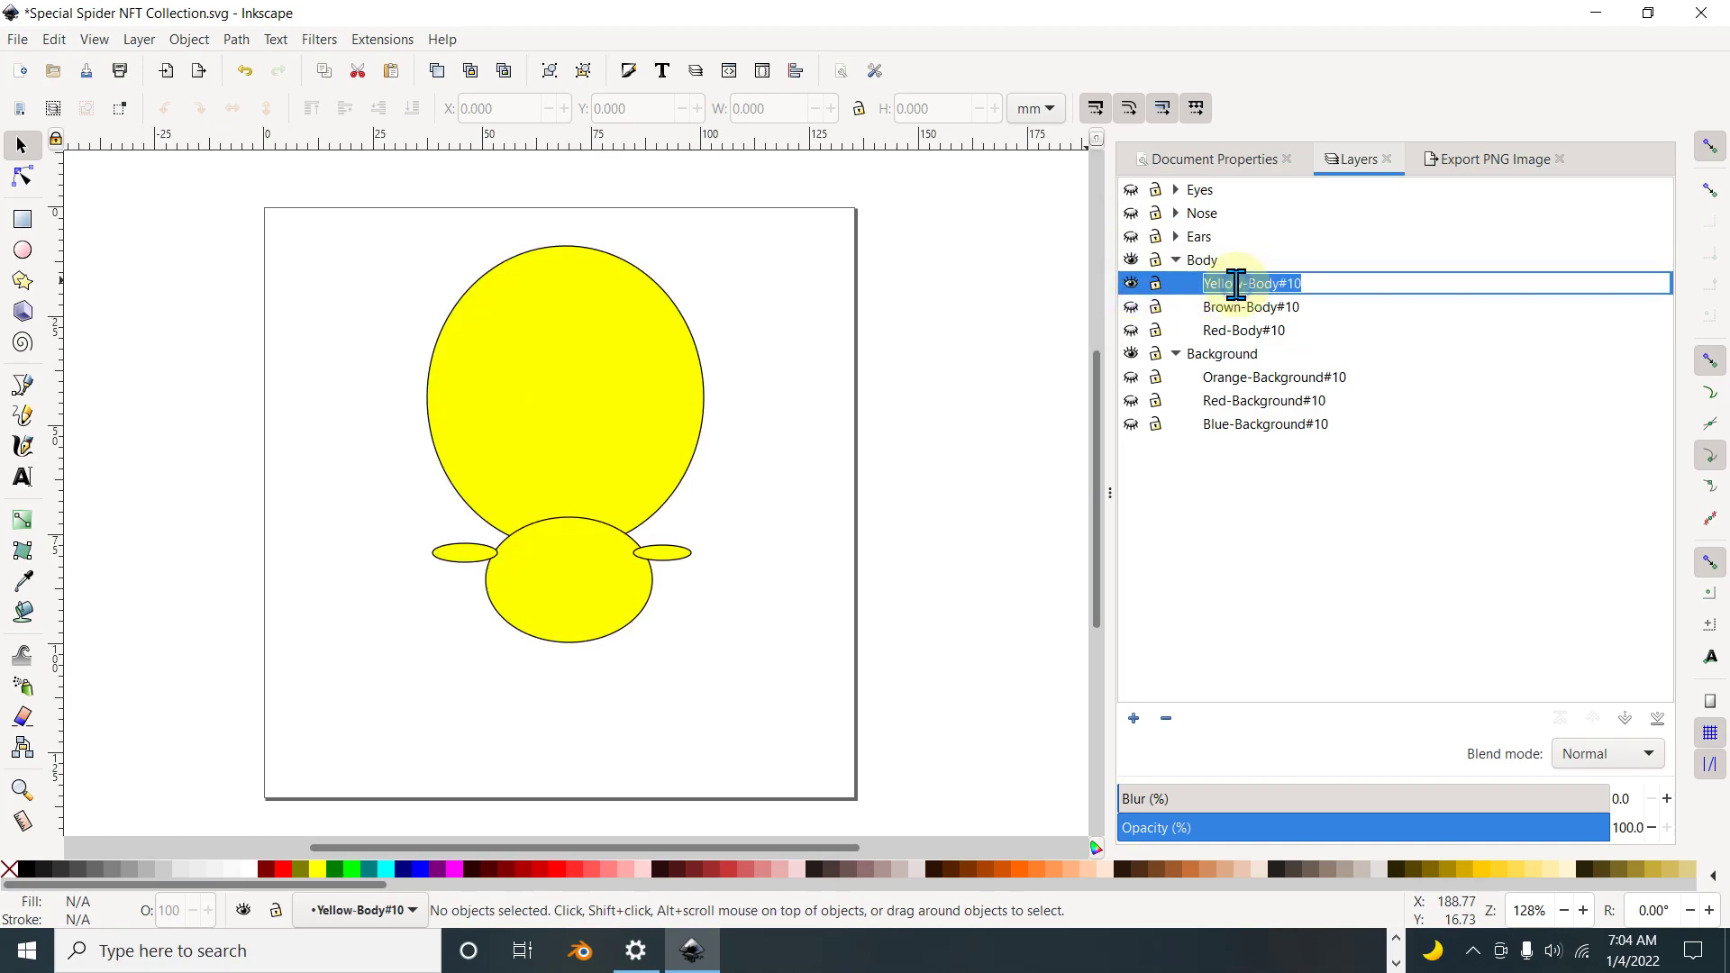
right_click(1253, 282)
left_click(1316, 328)
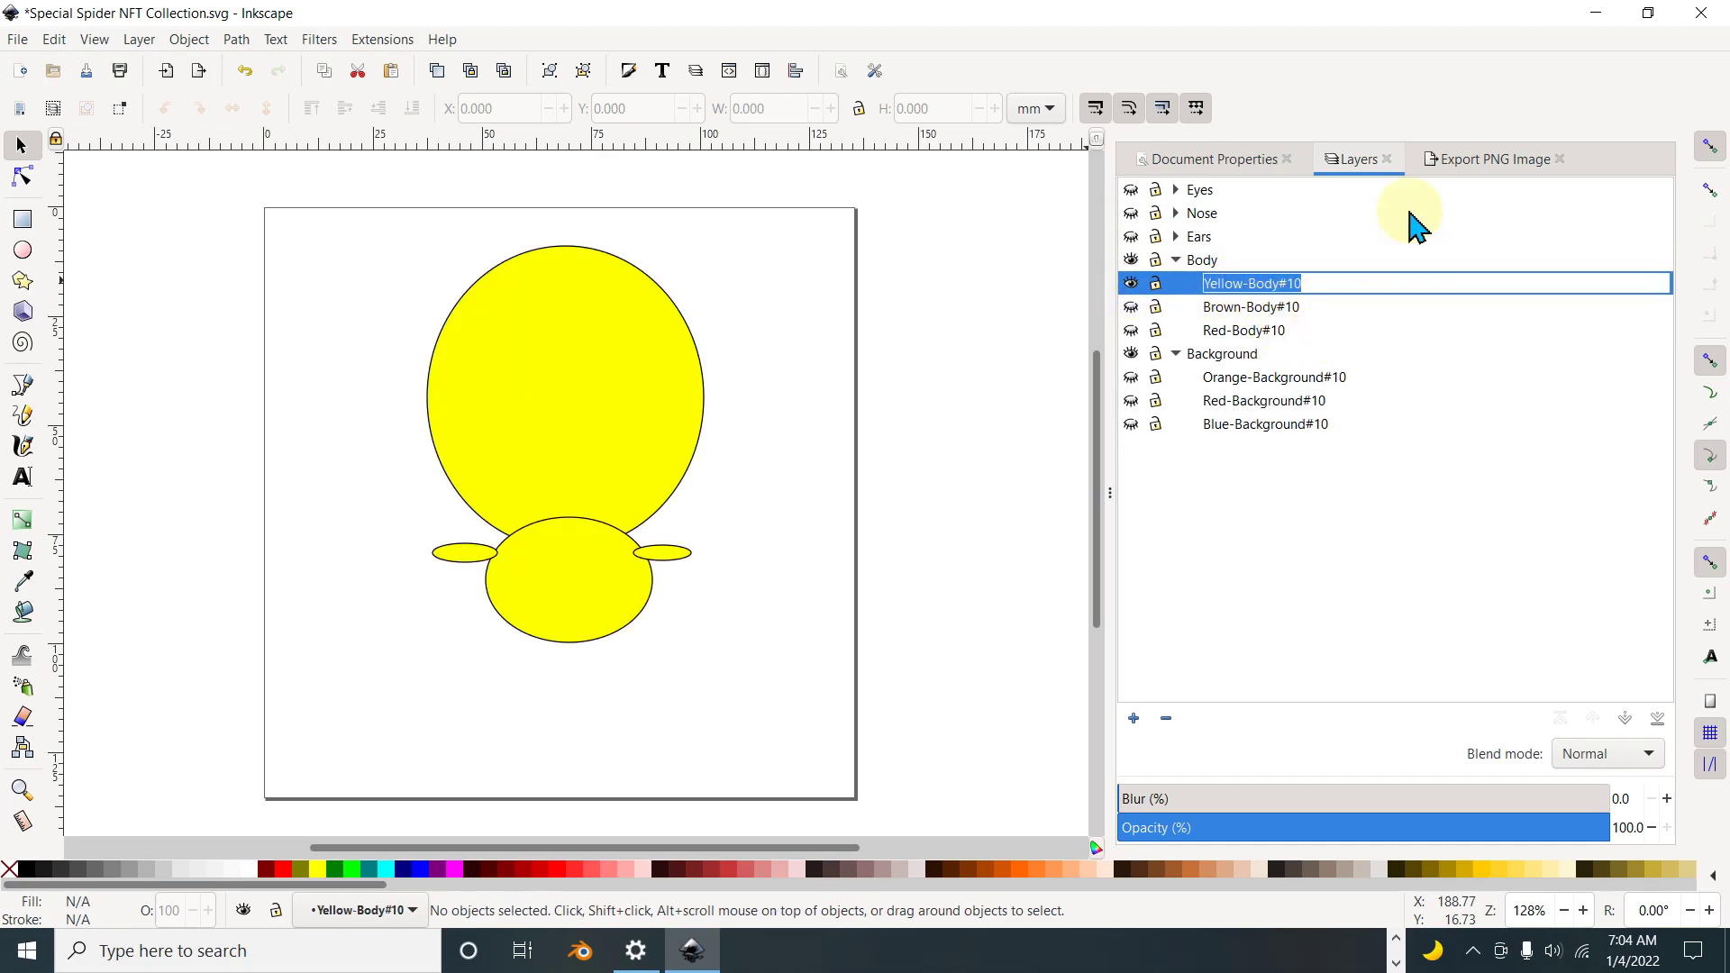
Step: Name the export Yellow-Body#10 and save the PNG into the Layers\Body folder
left_click(1443, 168)
left_click_drag(1408, 502, 1479, 503)
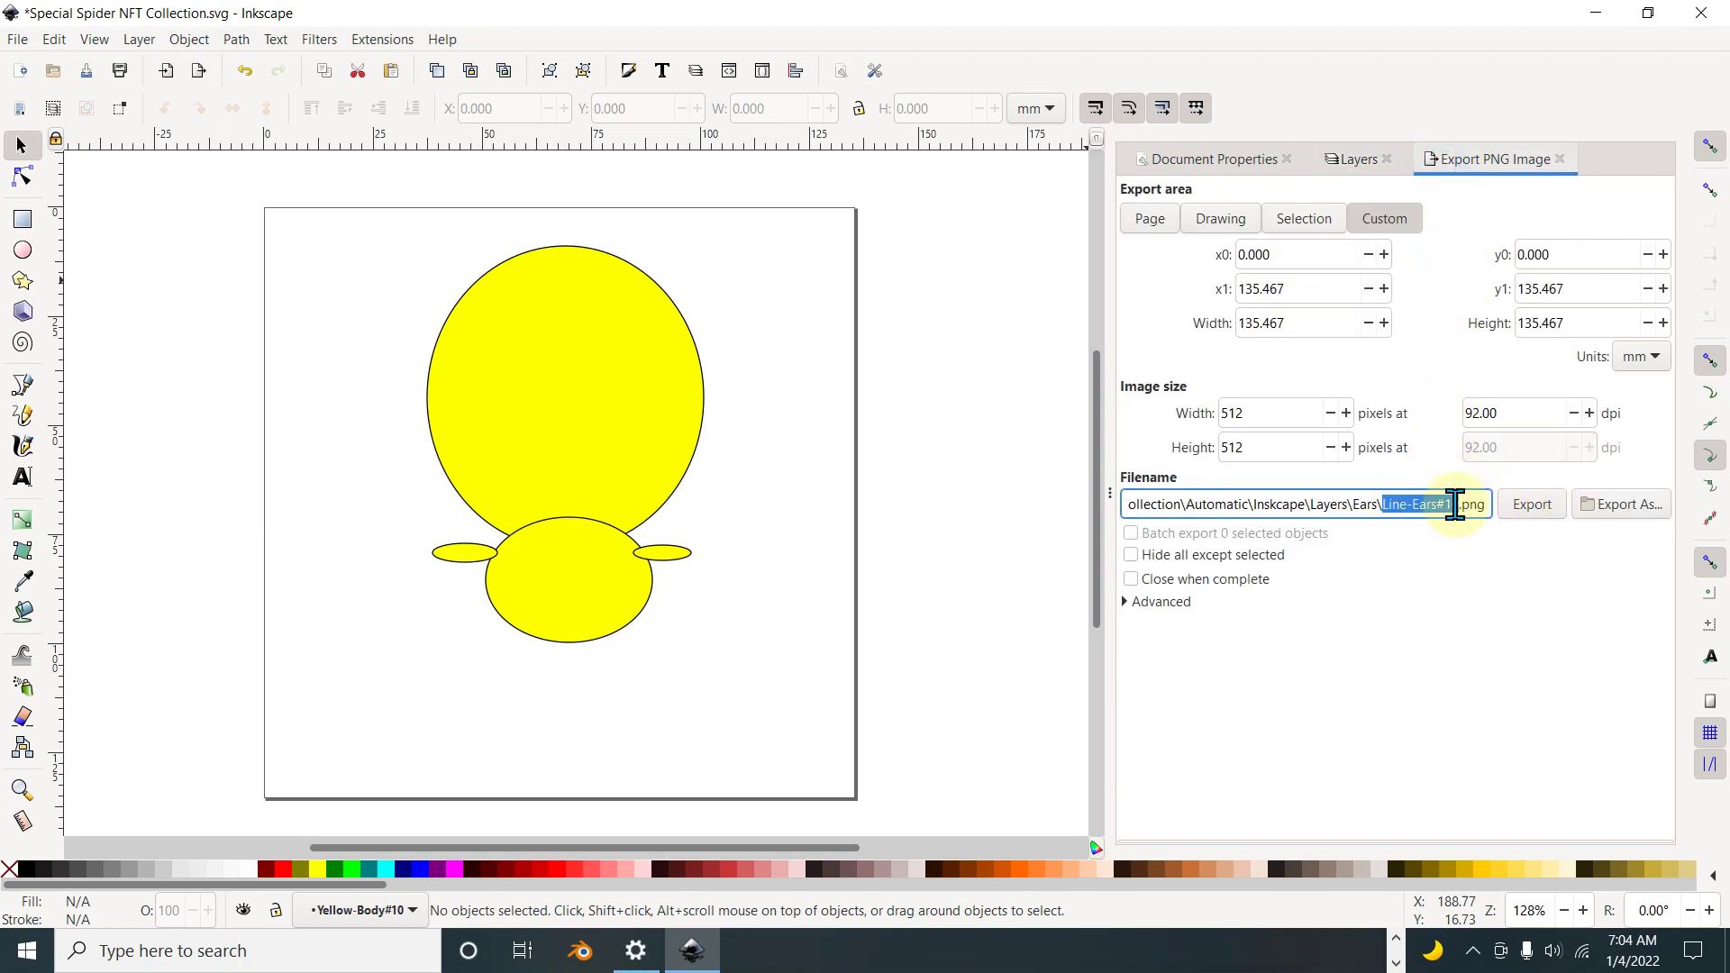
right_click(1419, 501)
left_click(1482, 566)
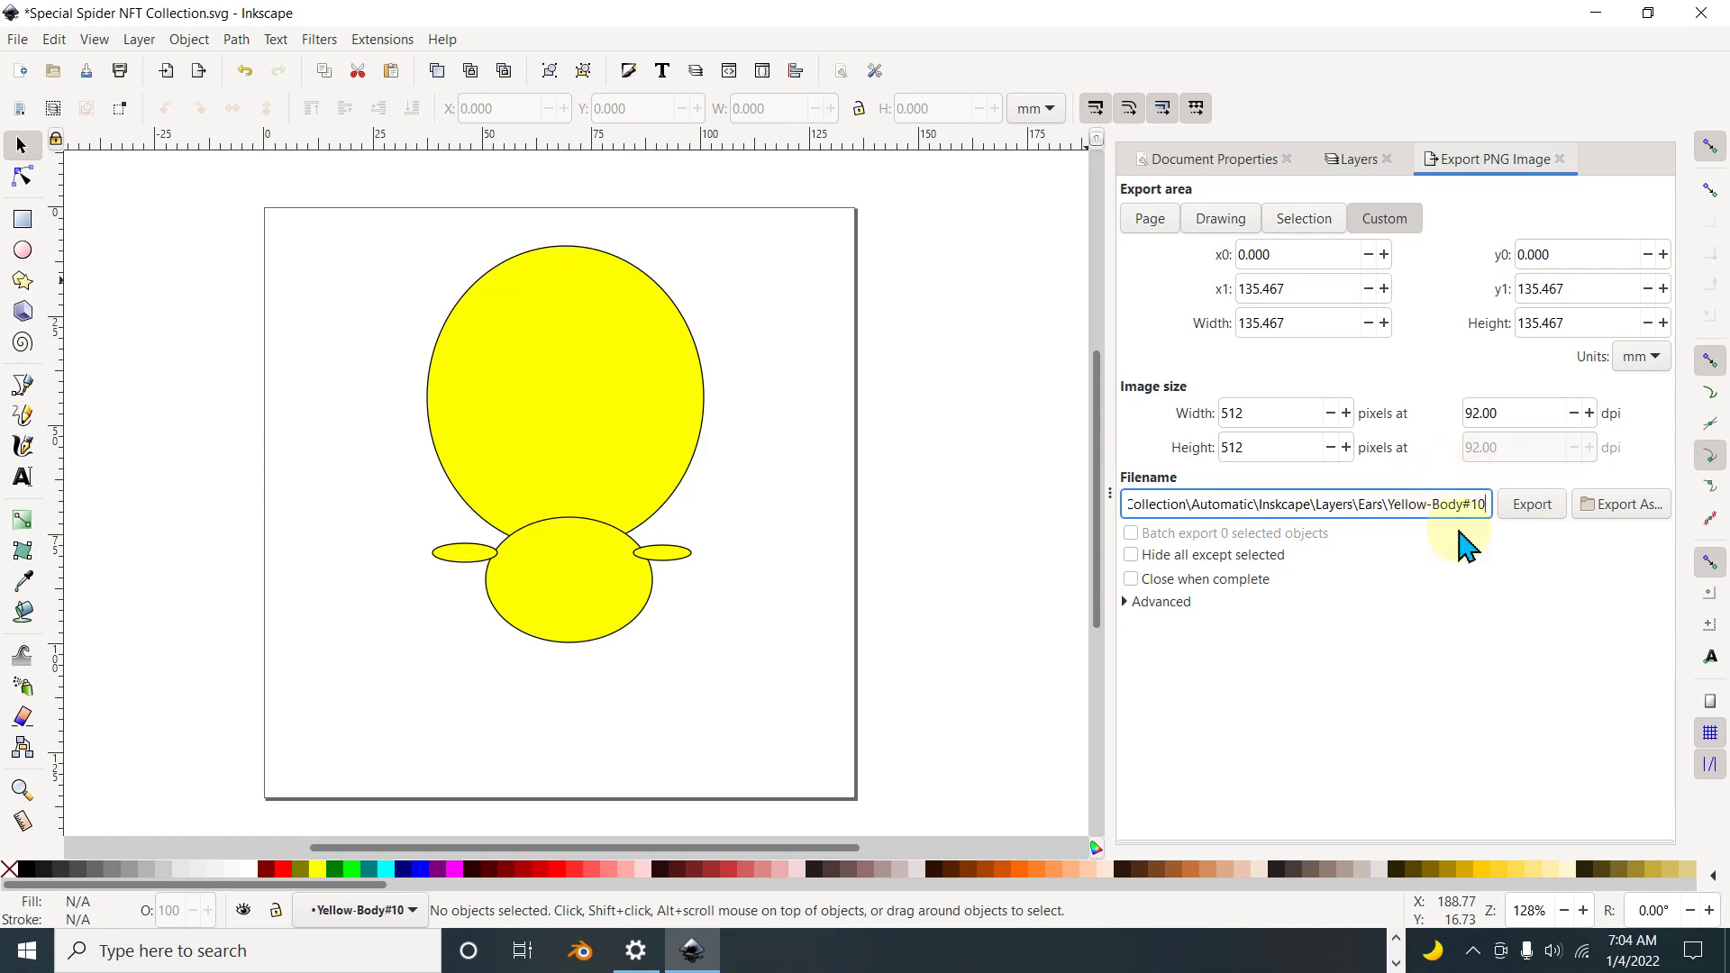
left_click(1614, 506)
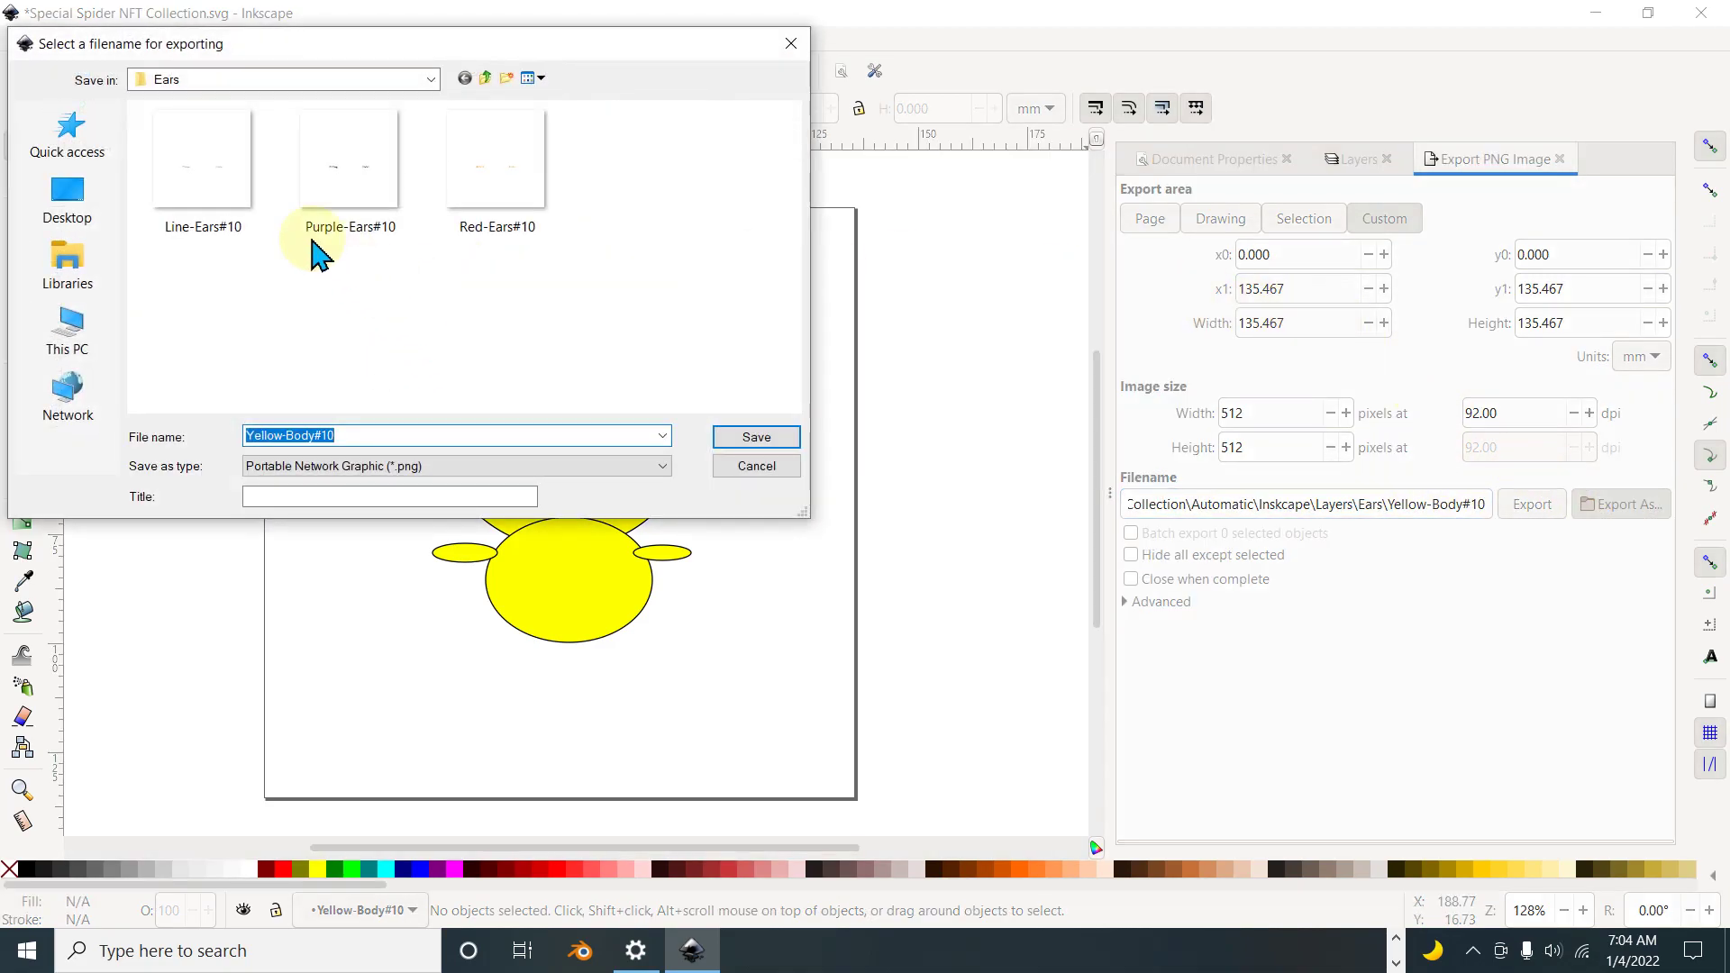
left_click(341, 81)
left_click(273, 223)
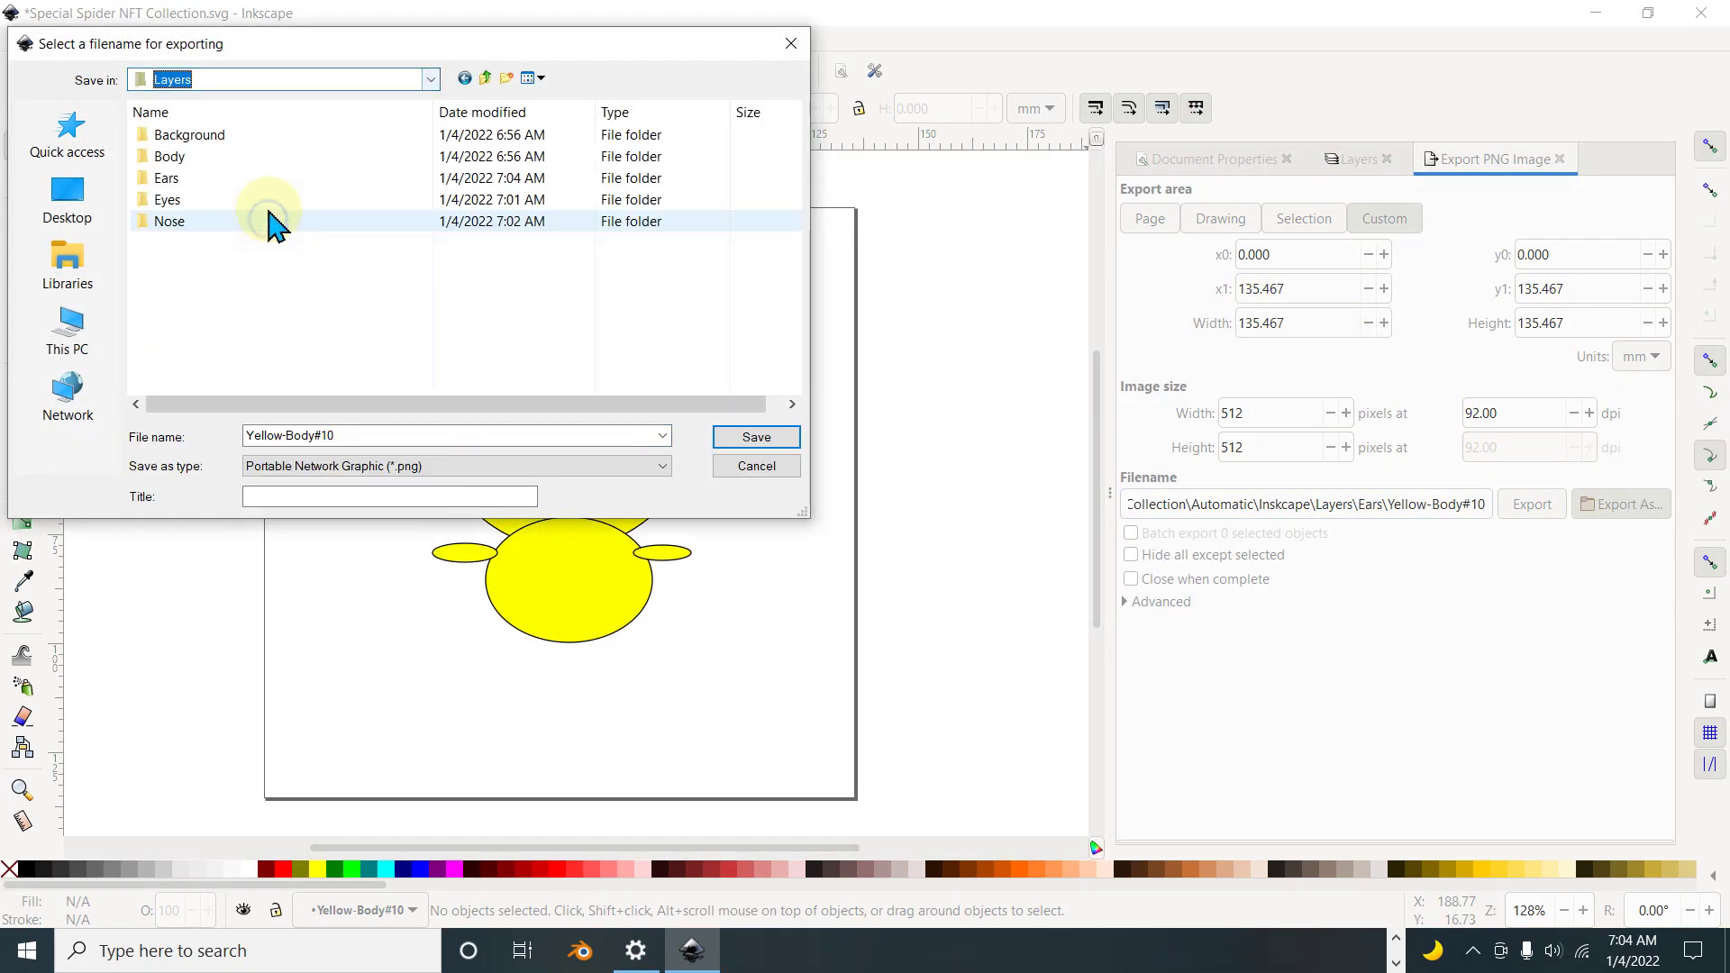
double_click(168, 158)
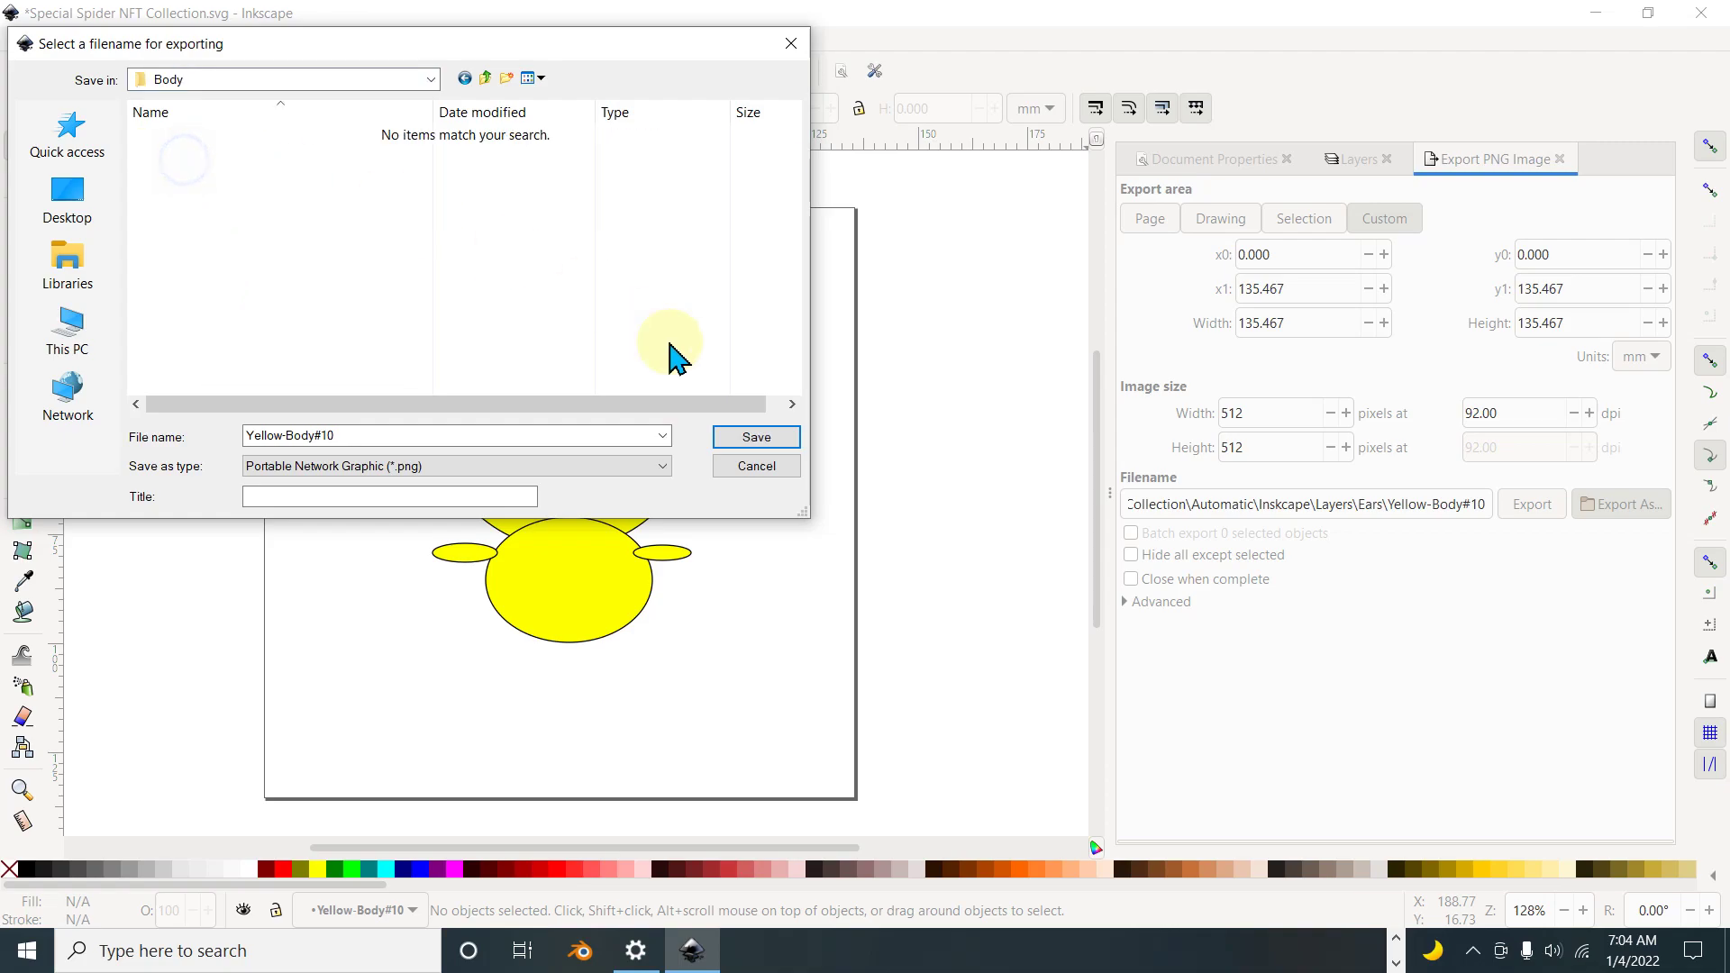
left_click(756, 439)
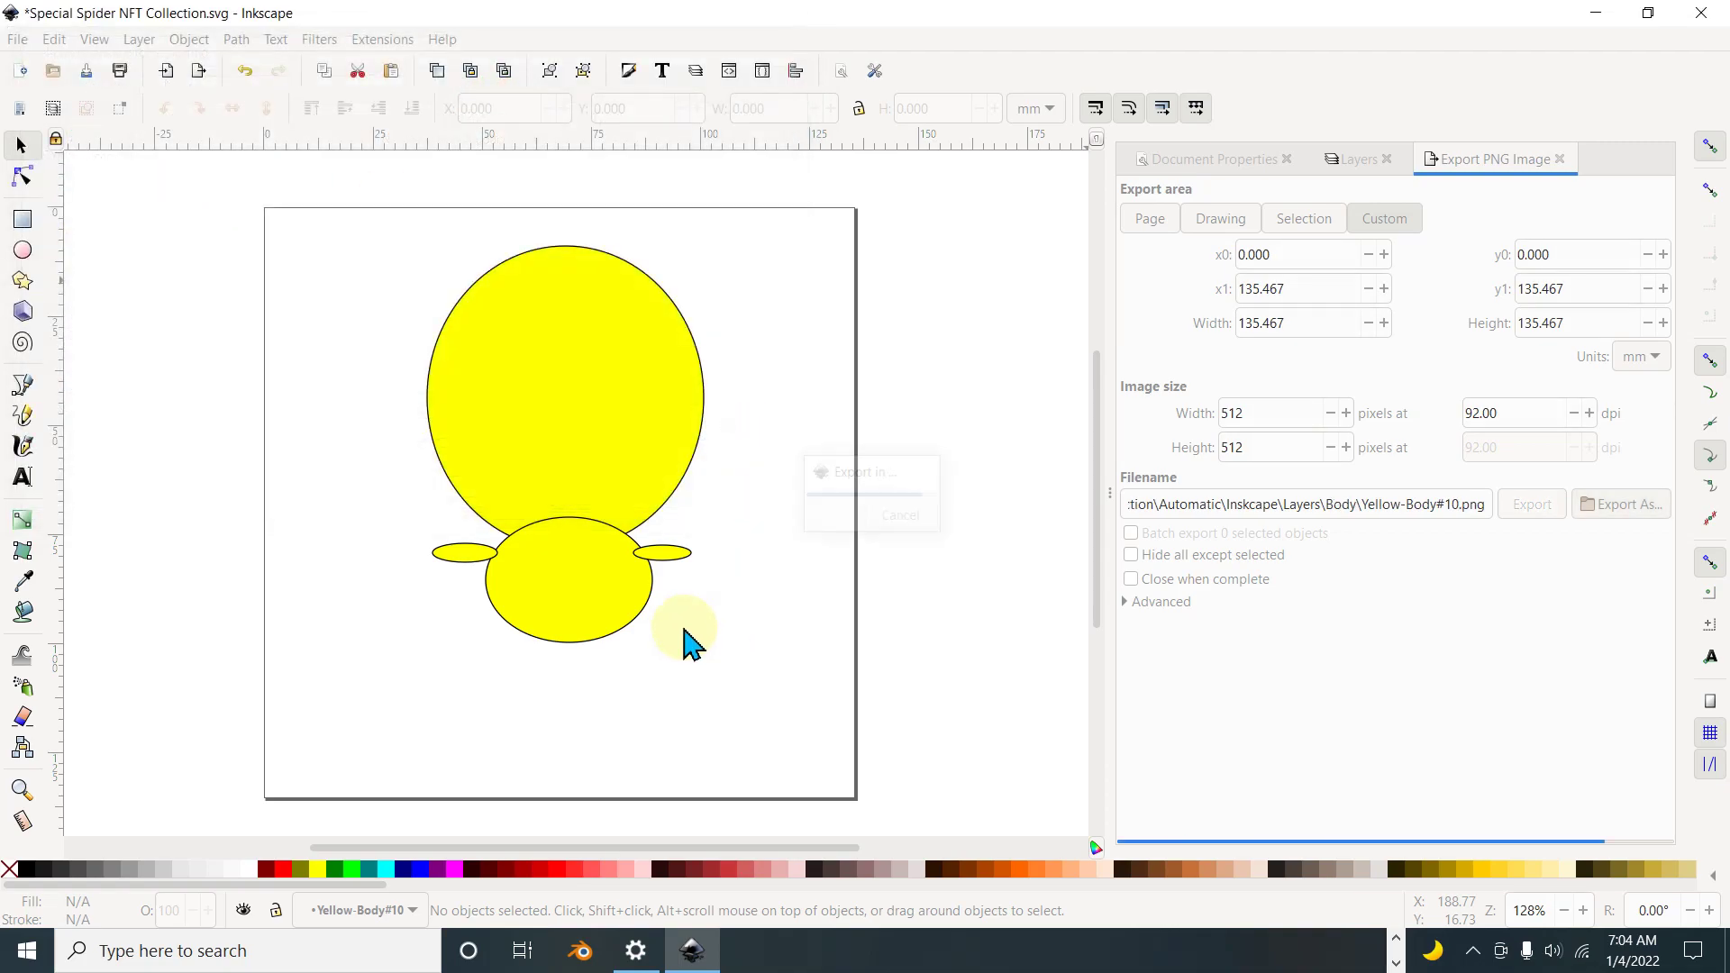
left_click(1356, 159)
Step: Hide Yellow-Body#10, show the Brown-Body#10 layer and copy its name
left_click(1242, 311)
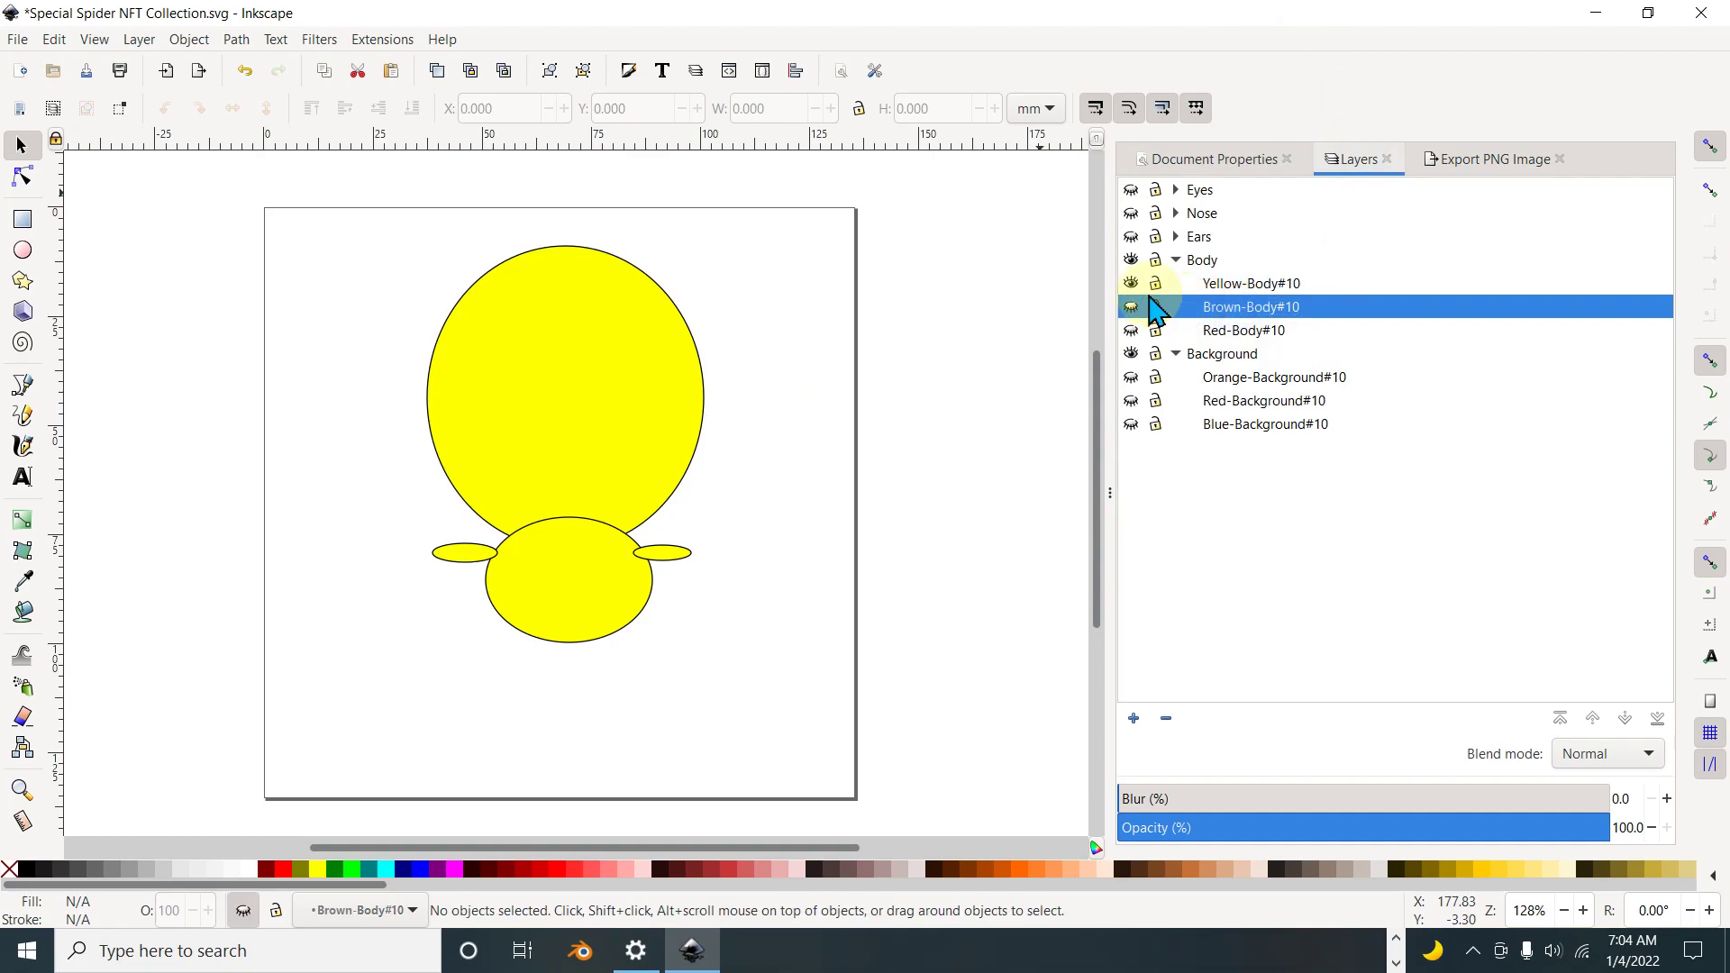
left_click(1131, 283)
left_click(1131, 306)
double_click(1251, 306)
right_click(1259, 309)
left_click(1293, 347)
Step: Set the export filename to Brown-Body#10 and export the brown body PNG
left_click(1451, 162)
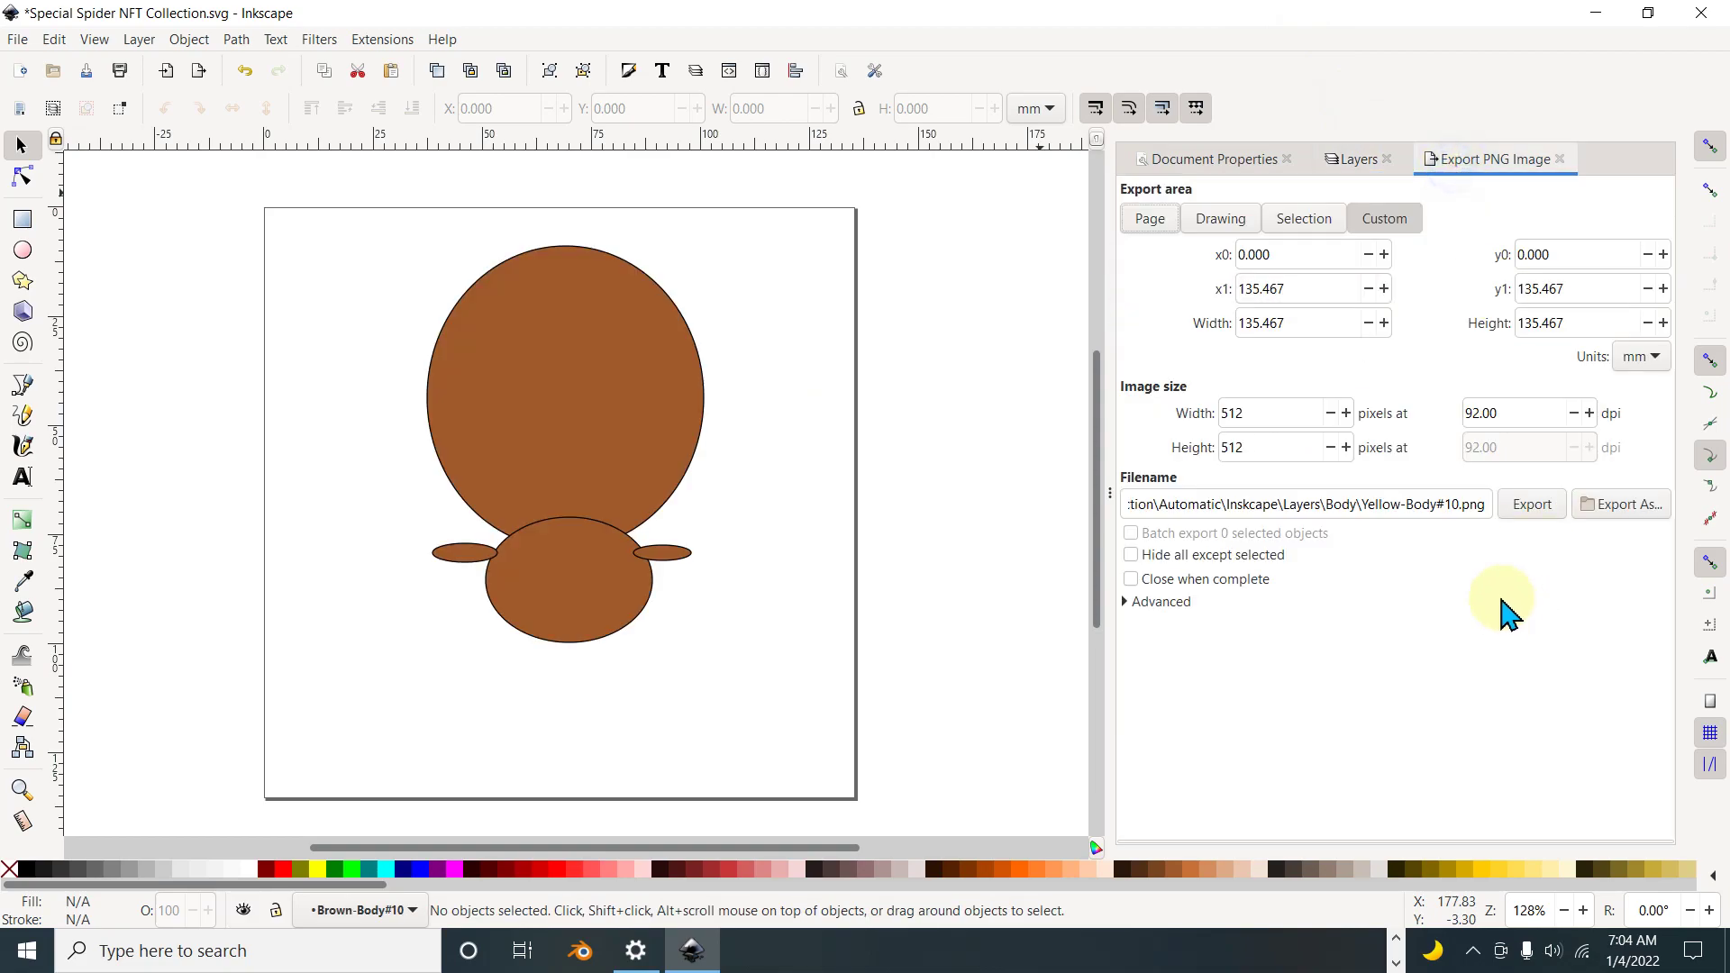
mouse_move(1363, 504)
left_mouse_down()
mouse_move(1454, 504)
mouse_move(1379, 505)
left_mouse_up()
right_click(1419, 504)
left_click(1389, 502)
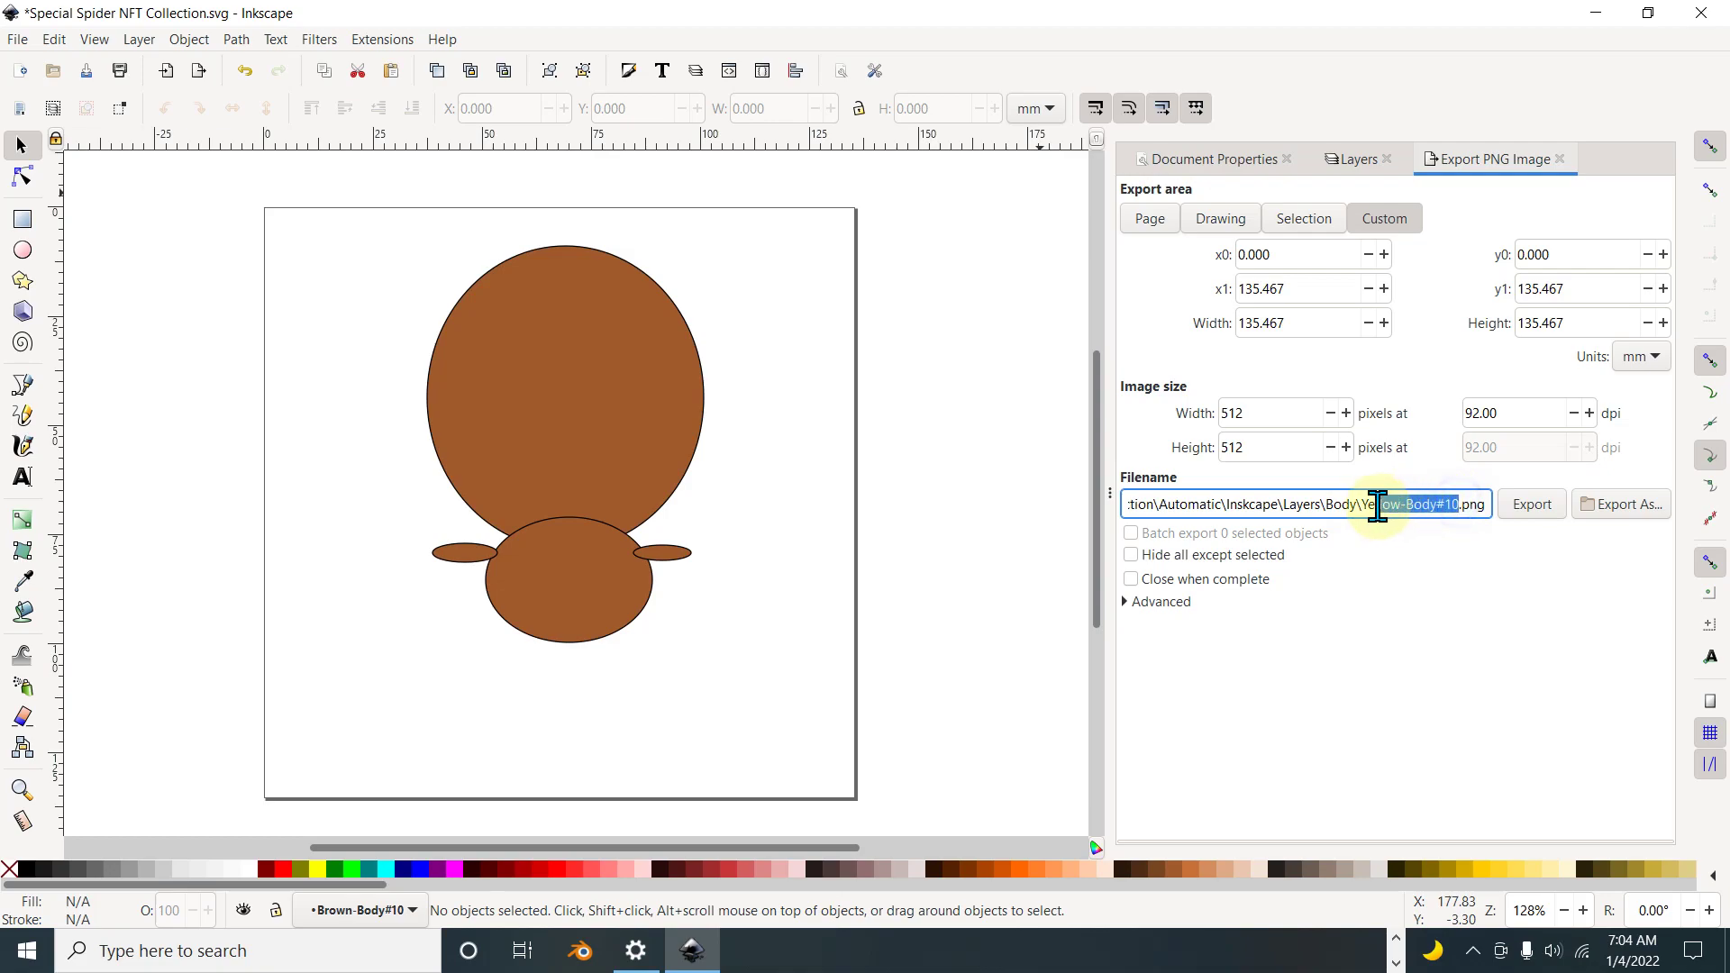
right_click(1379, 504)
left_click(1450, 567)
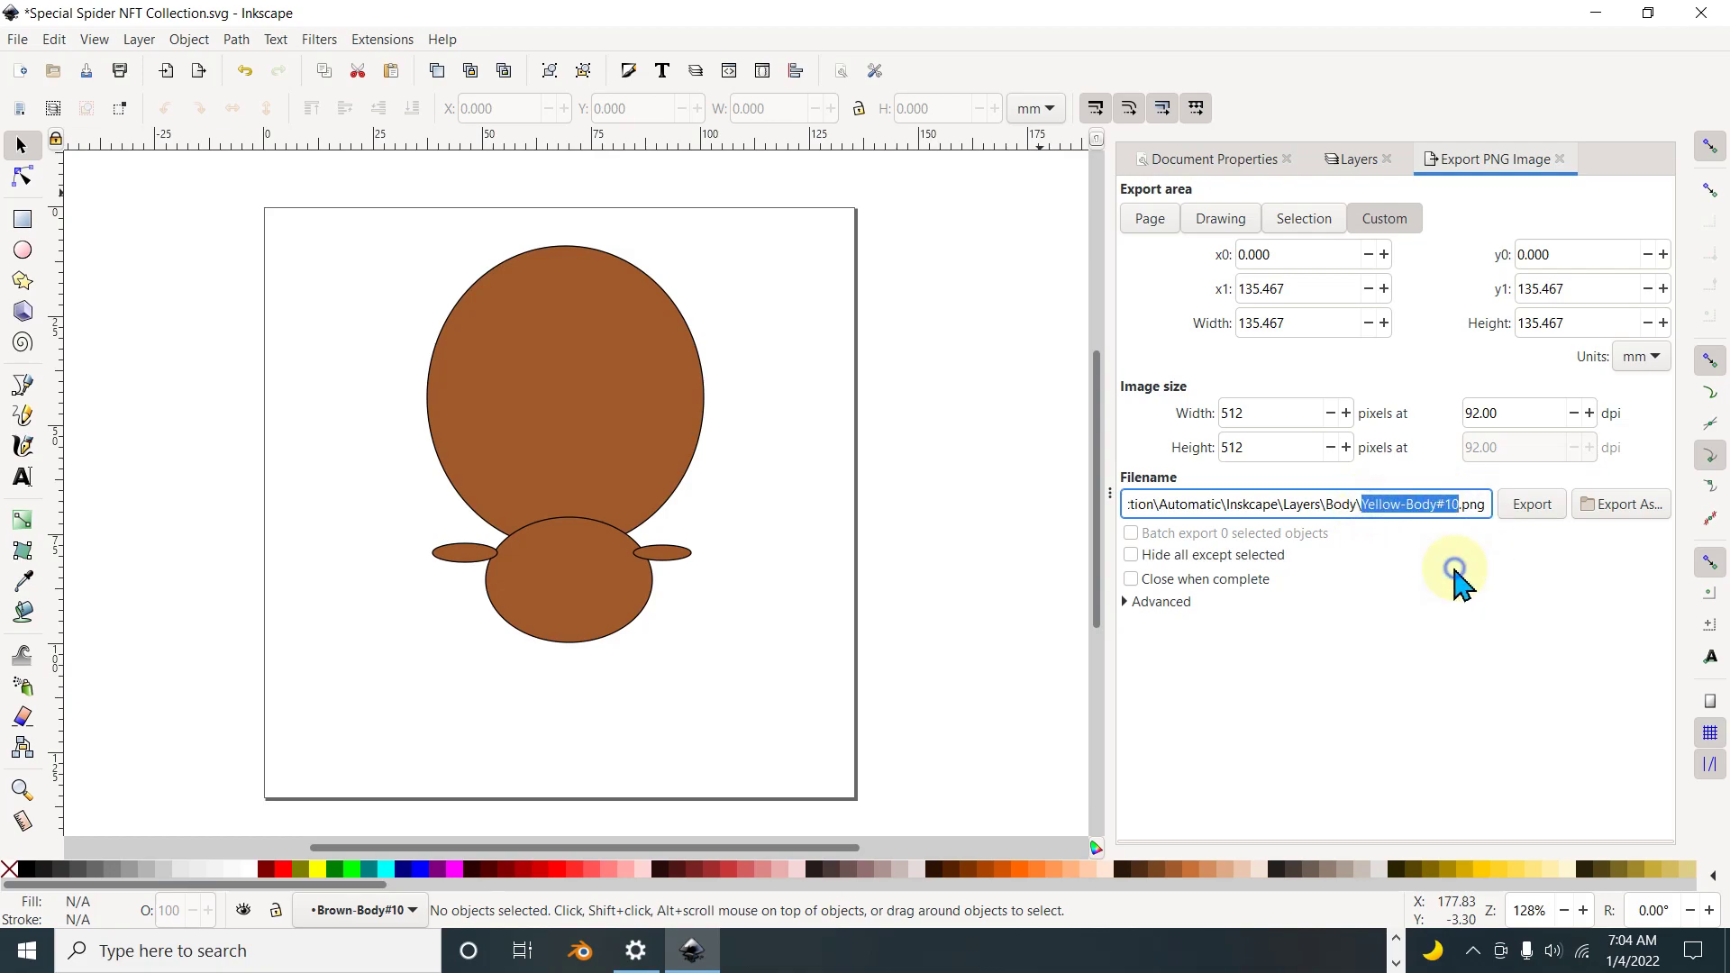
left_click(1538, 509)
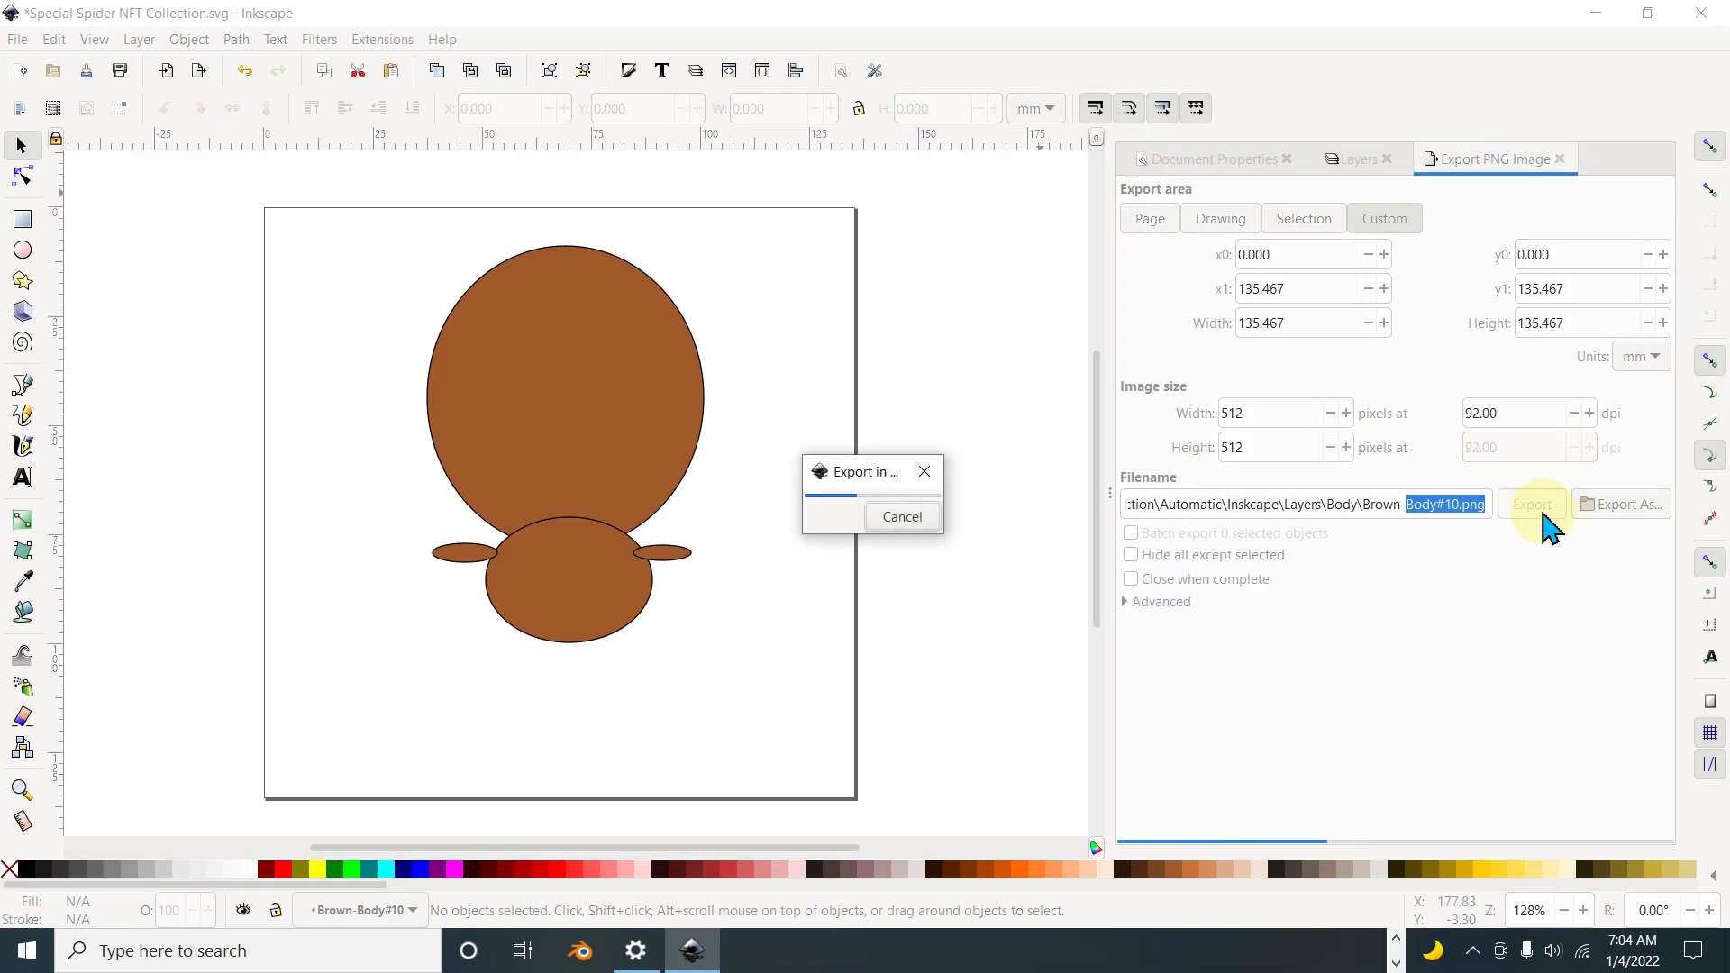
left_click(1352, 159)
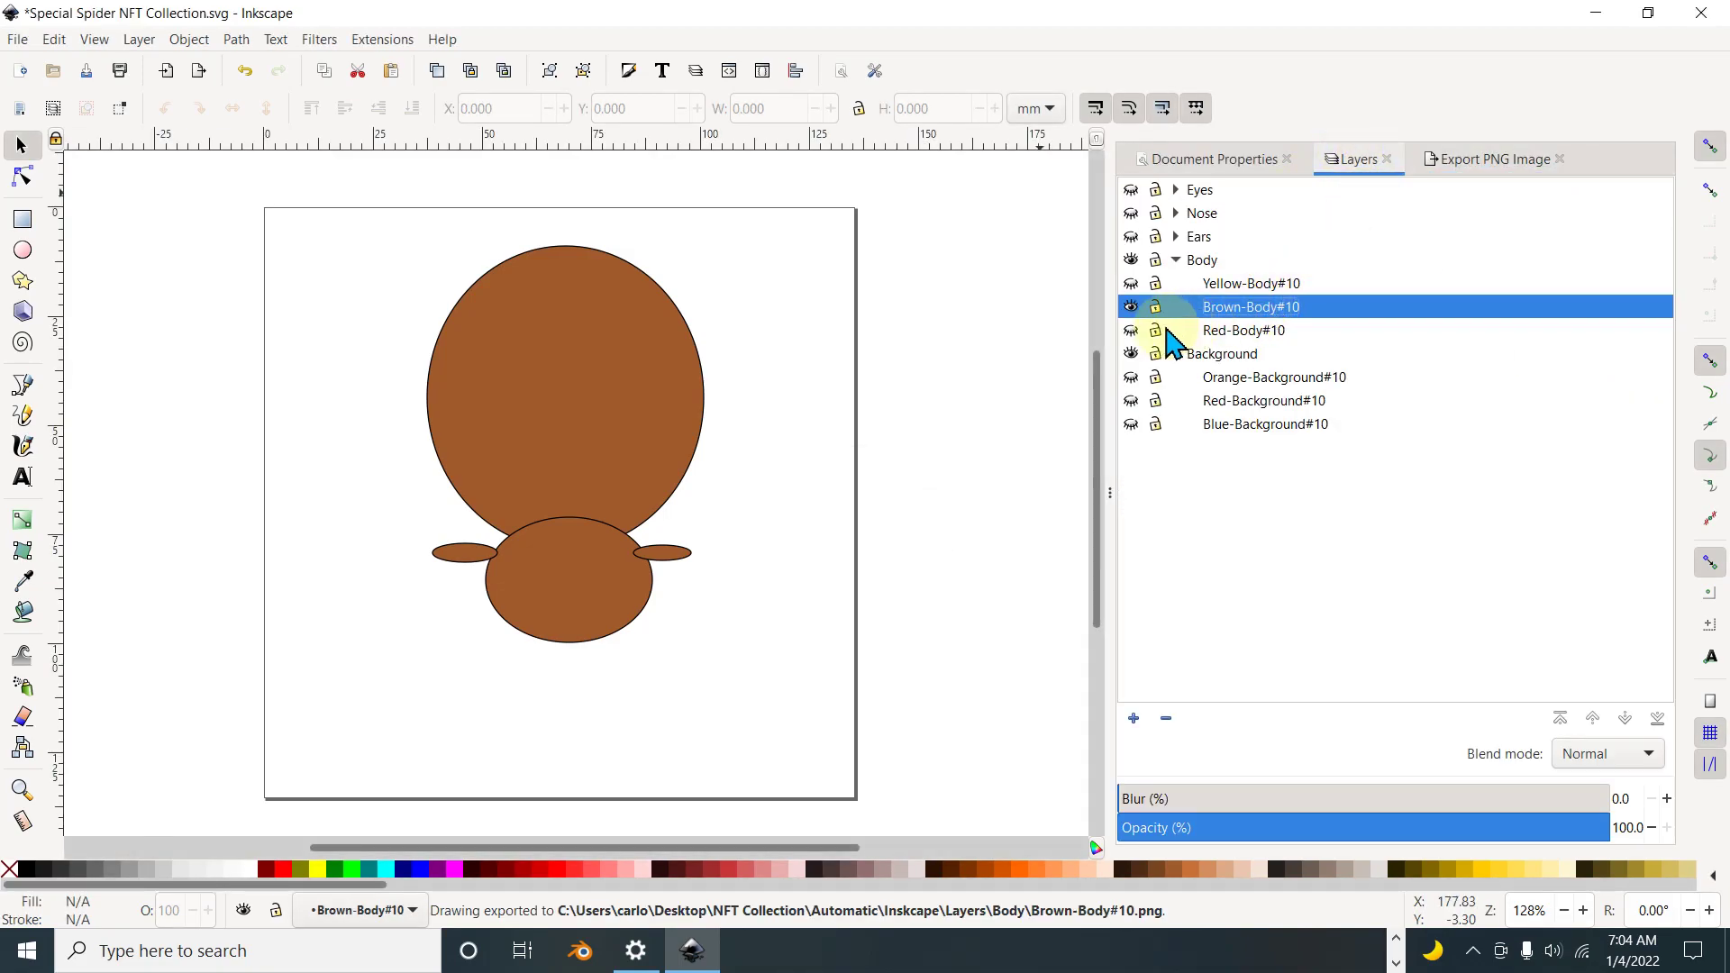
Step: Hide Brown-Body#10, show the Red-Body#10 layer and copy its name
left_click(1132, 330)
left_click(1243, 332)
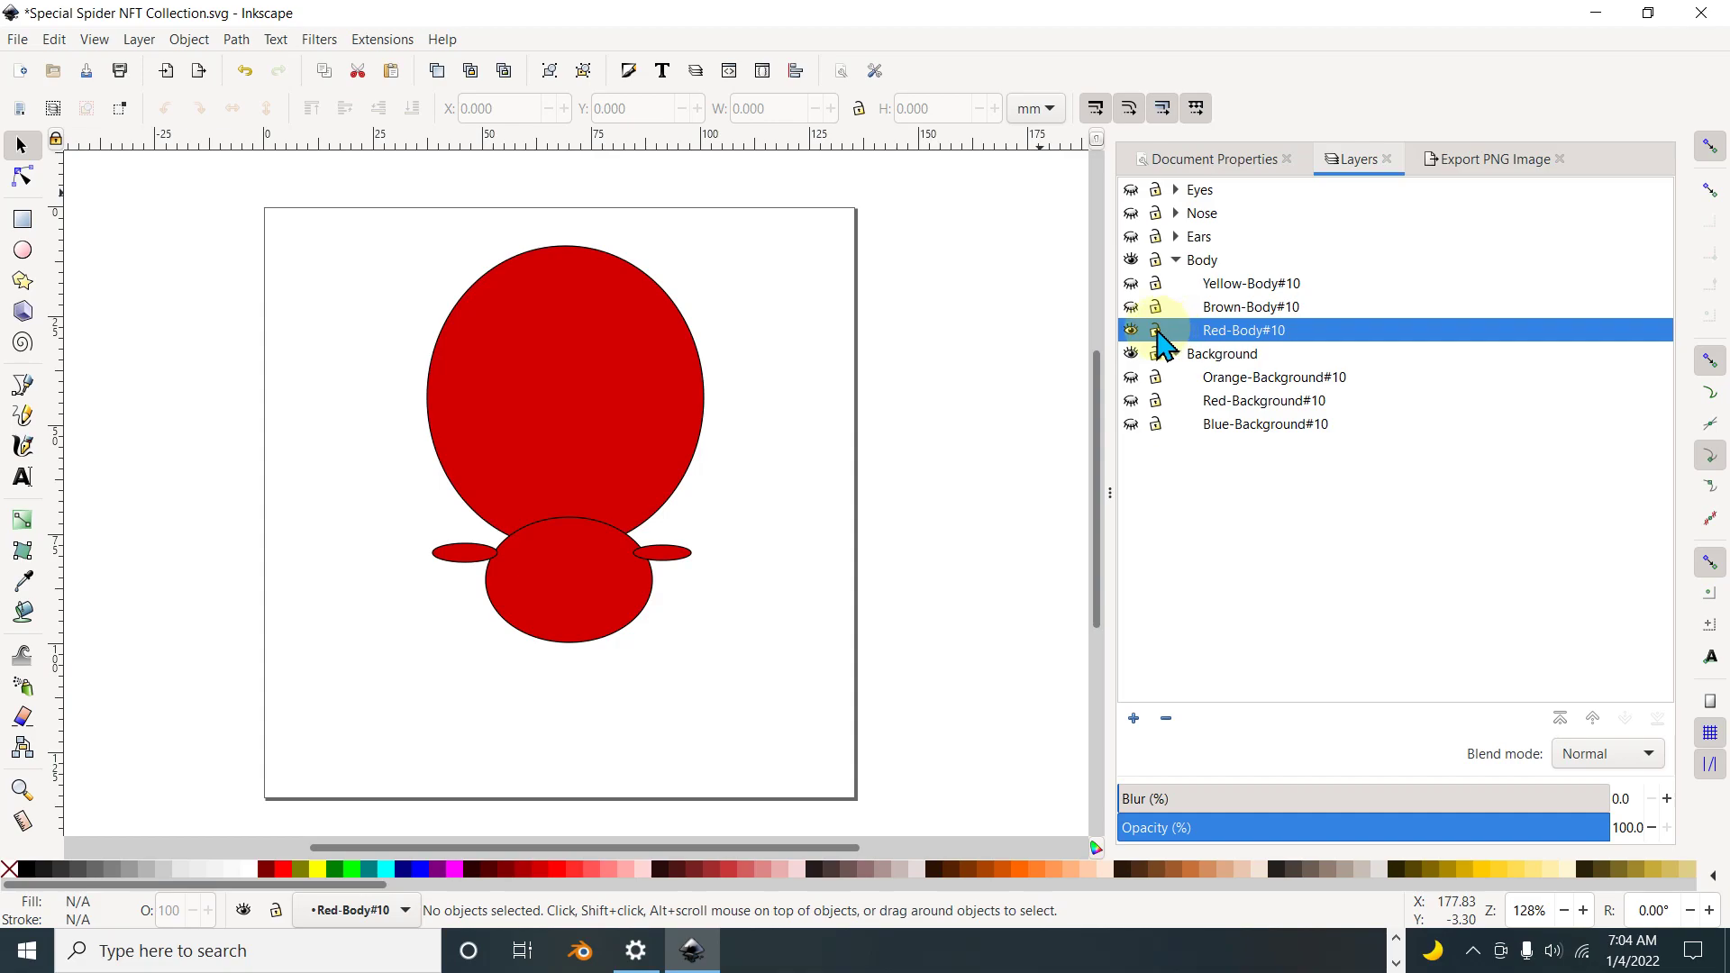
left_click(1257, 332)
right_click(1254, 334)
left_click(1329, 372)
Step: Set the export filename to Red-Body#10 and export the red body PNG
left_click(1483, 163)
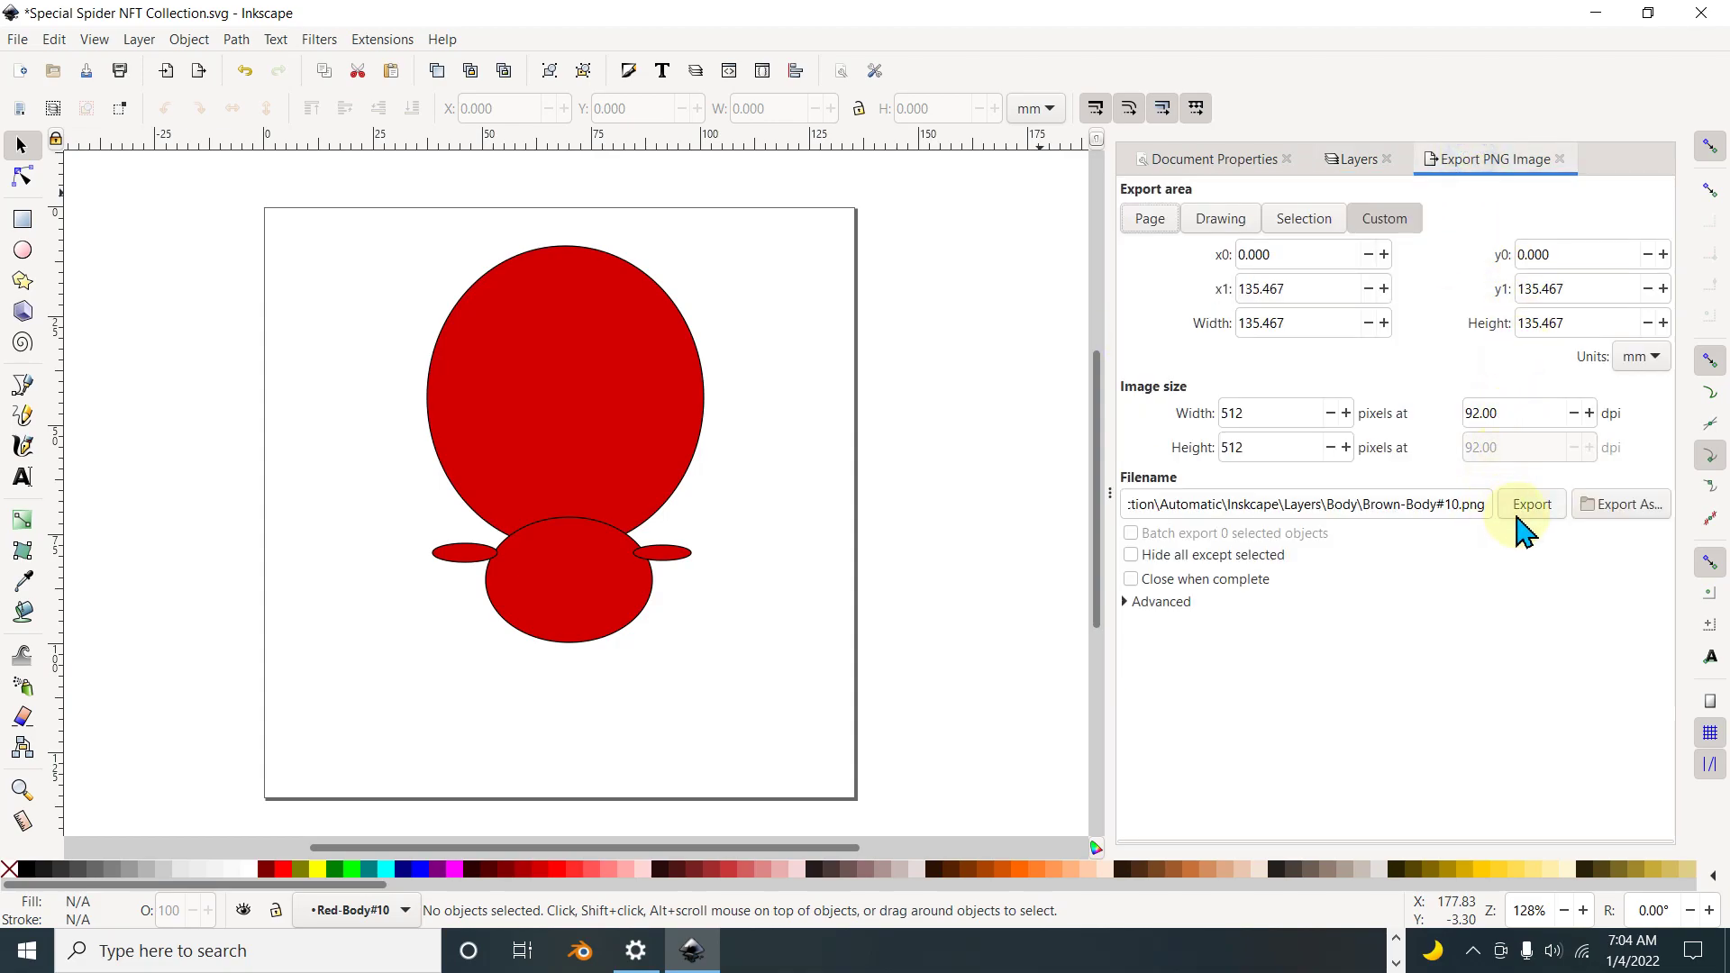
left_click_drag(1363, 504, 1485, 503)
right_click(1454, 504)
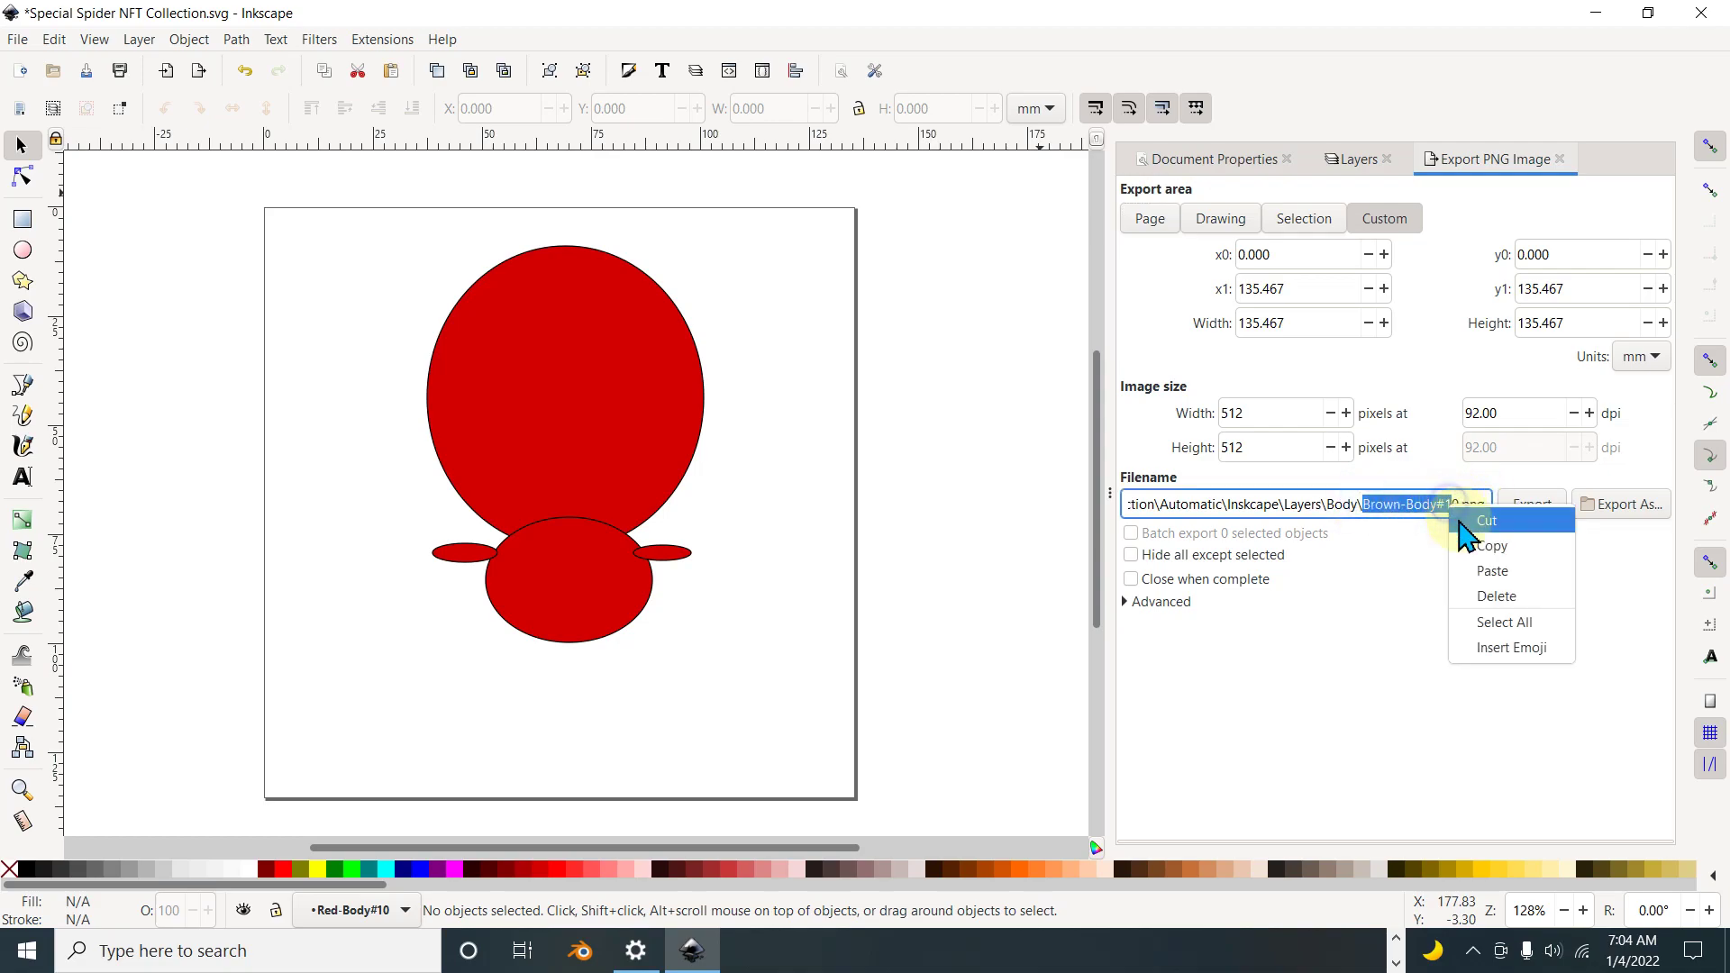
key("Escape")
left_click_drag(1459, 504, 1367, 504)
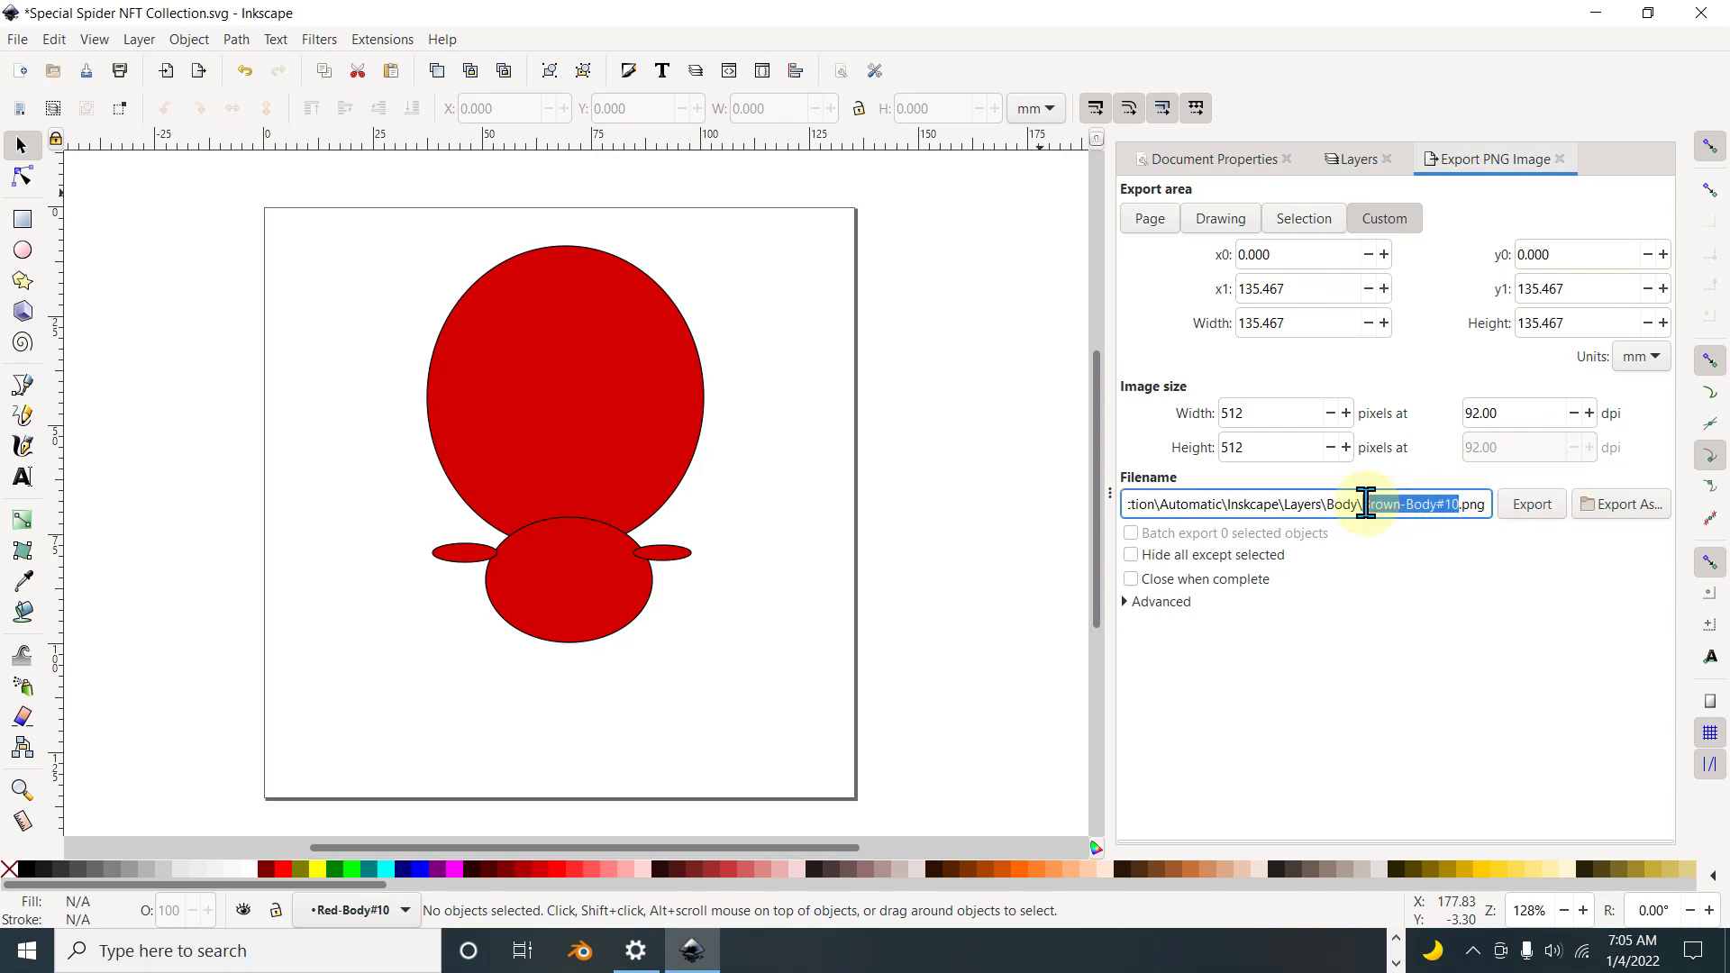
right_click(1386, 504)
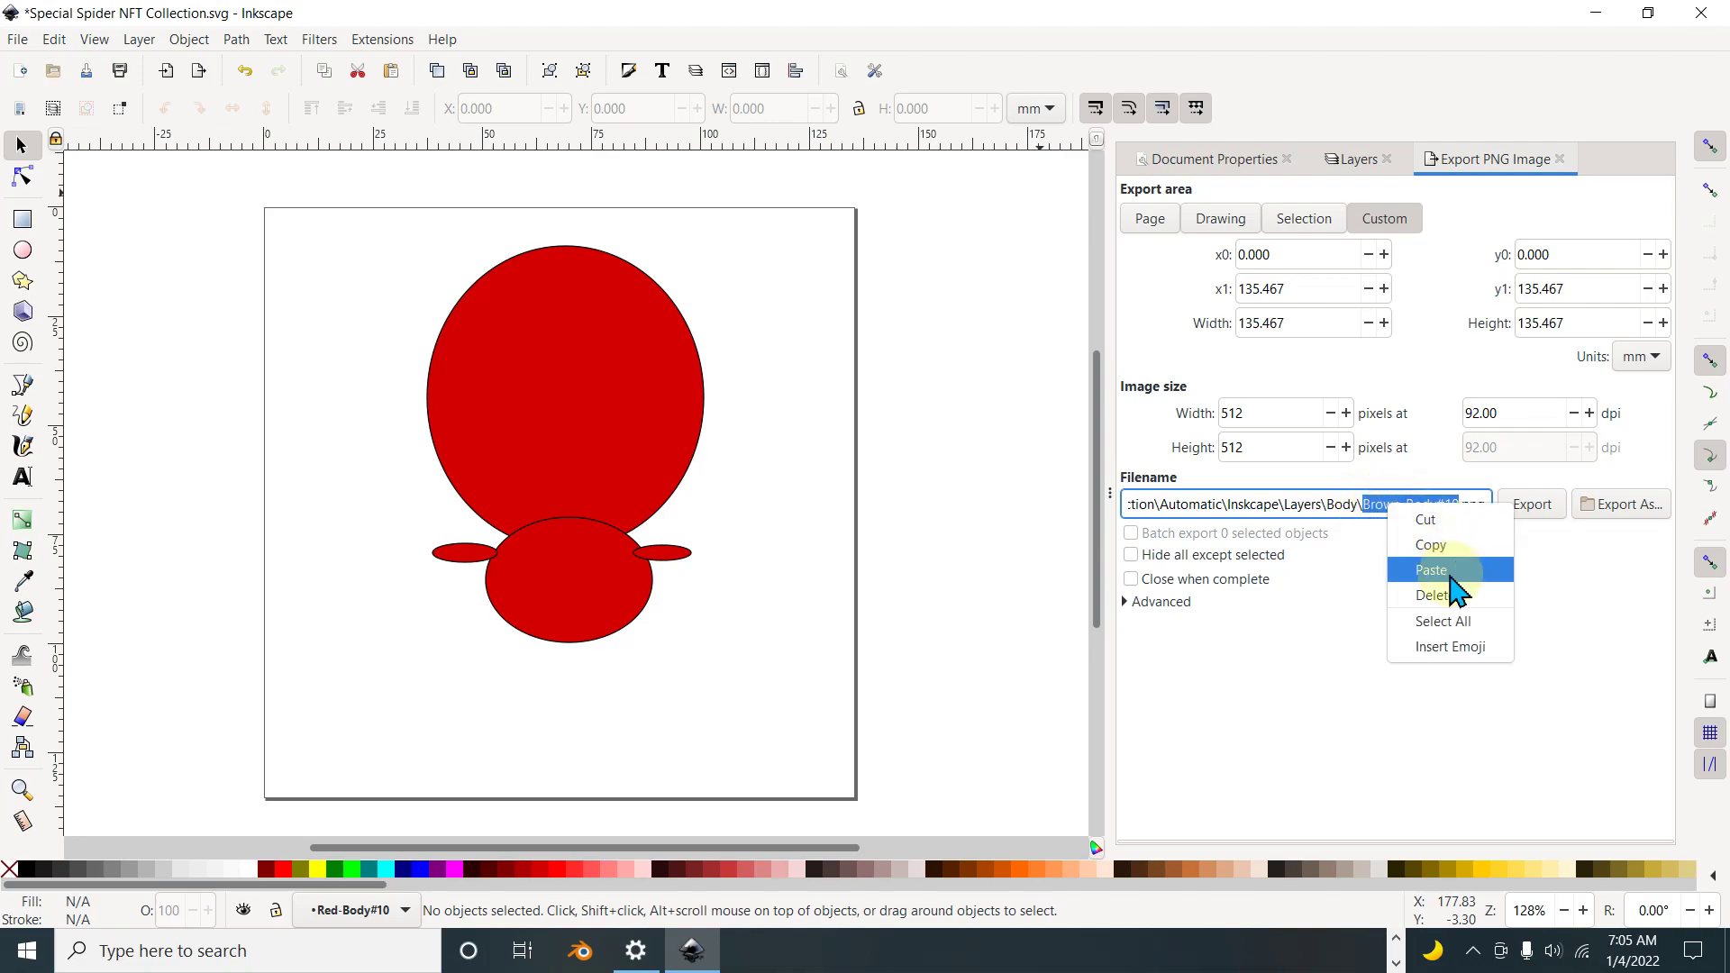
left_click(1441, 569)
left_click(1523, 509)
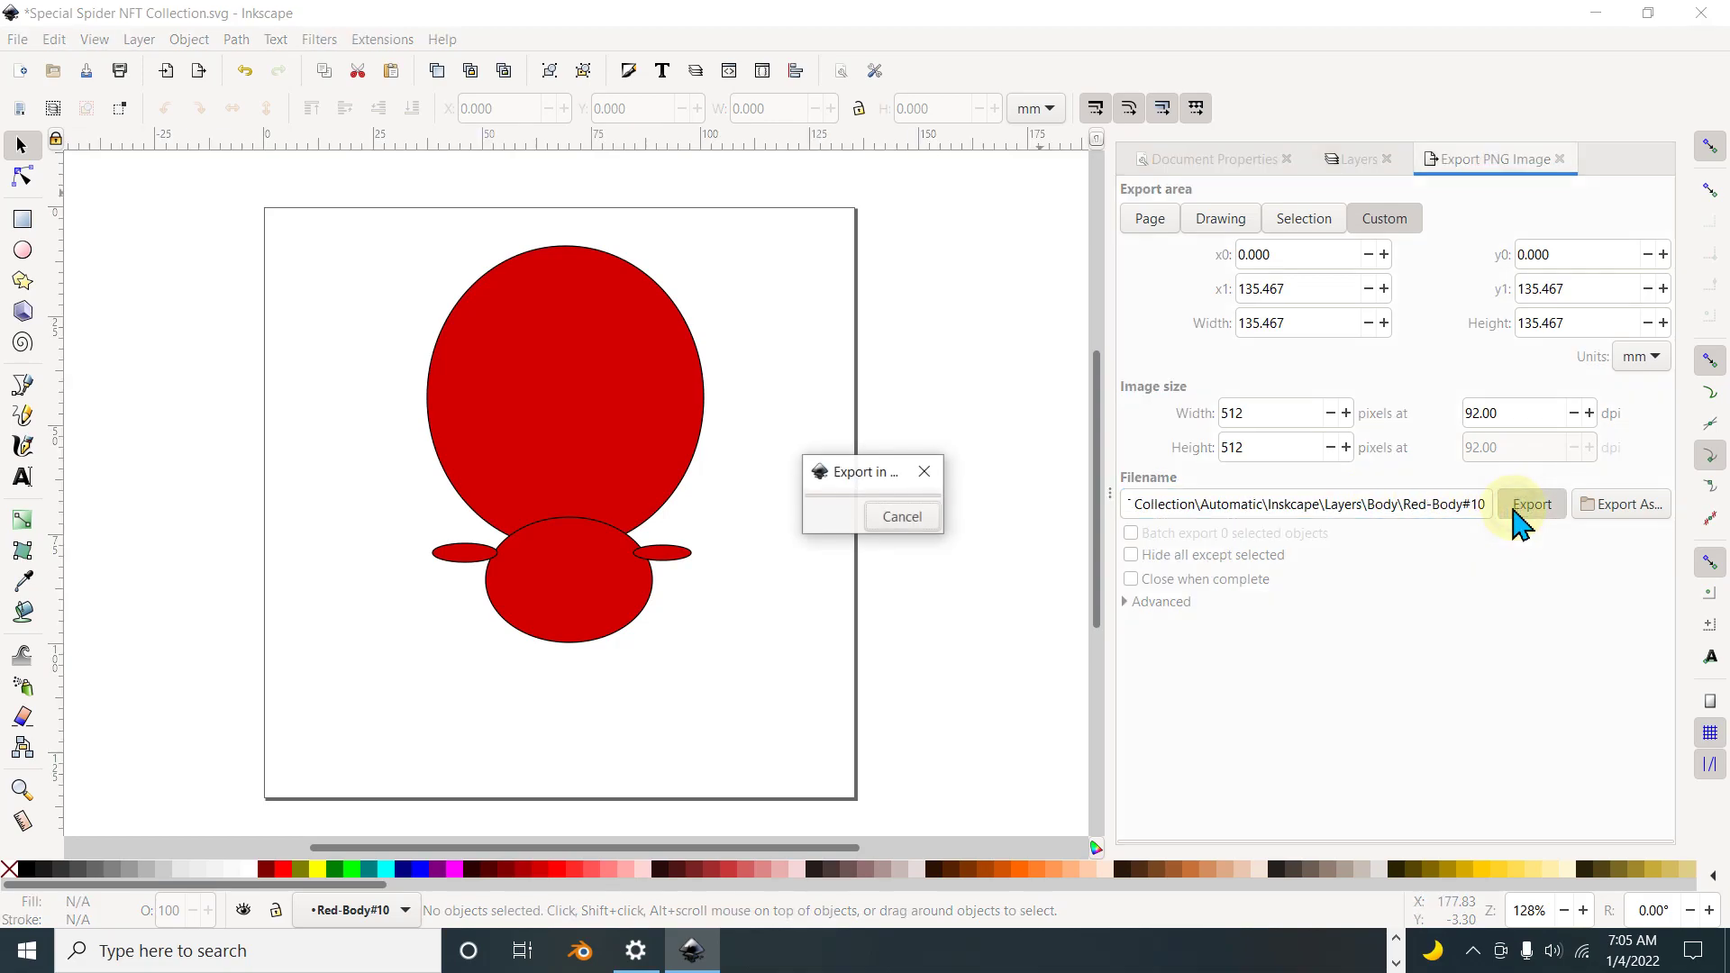
Step: Hide Red-Body#10, collapse Body, show Orange-Background#10 and copy its name
left_click(1349, 155)
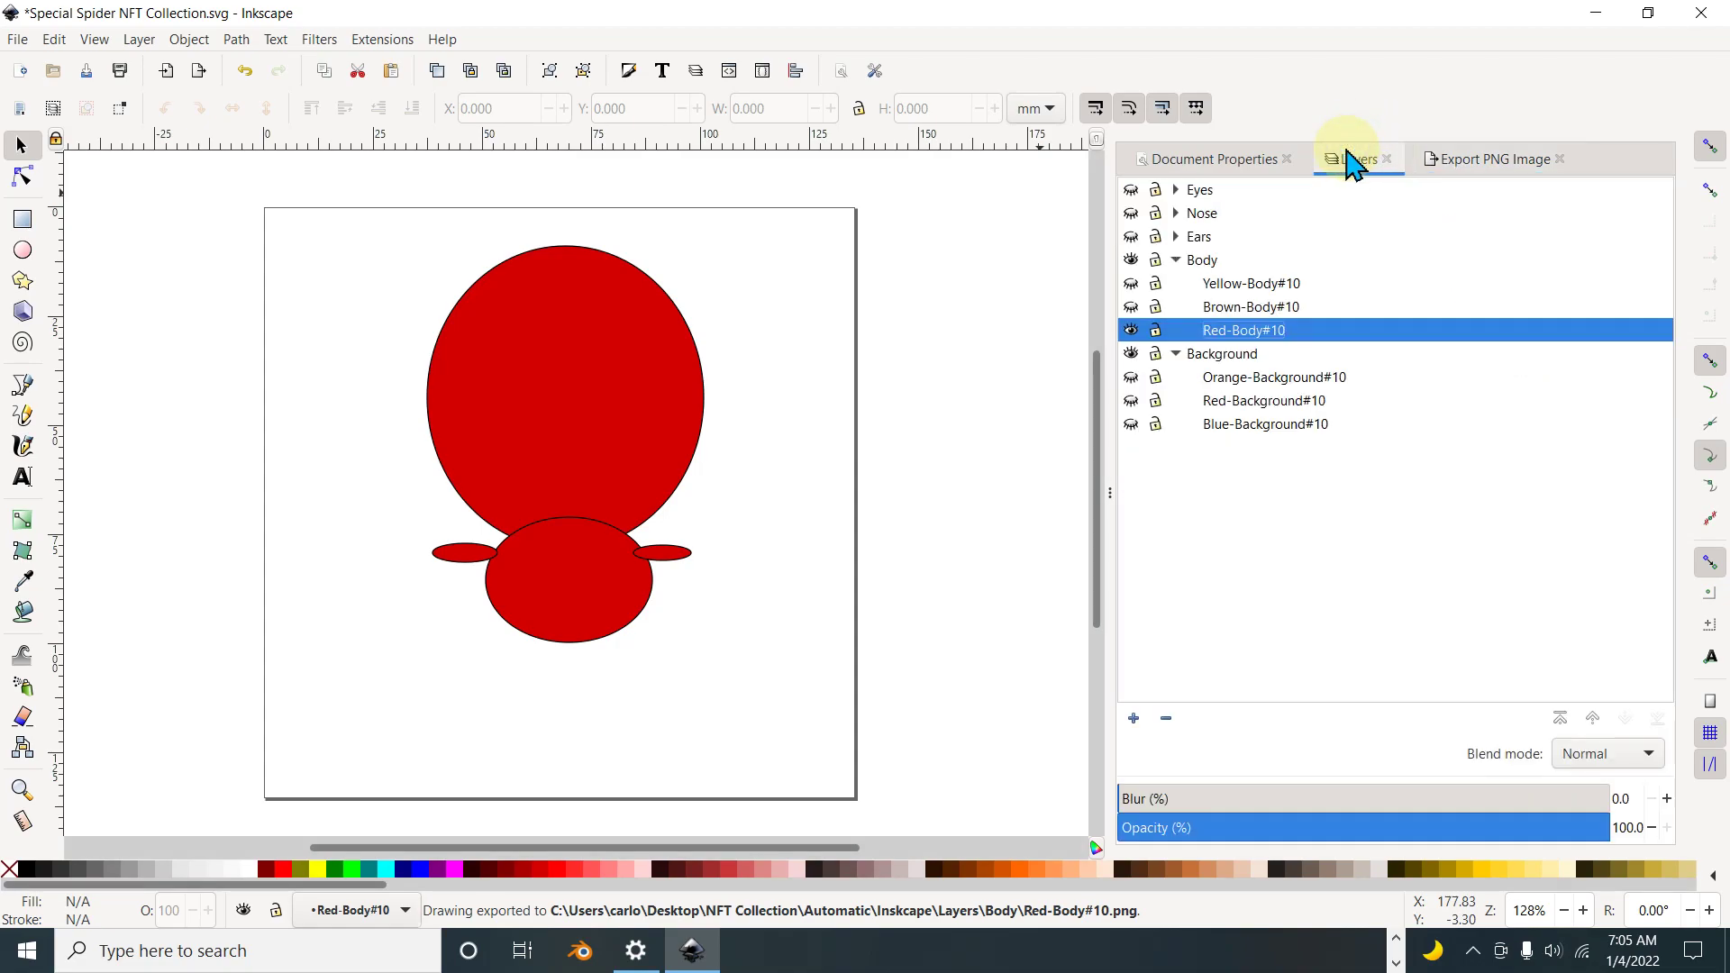
left_click(1132, 331)
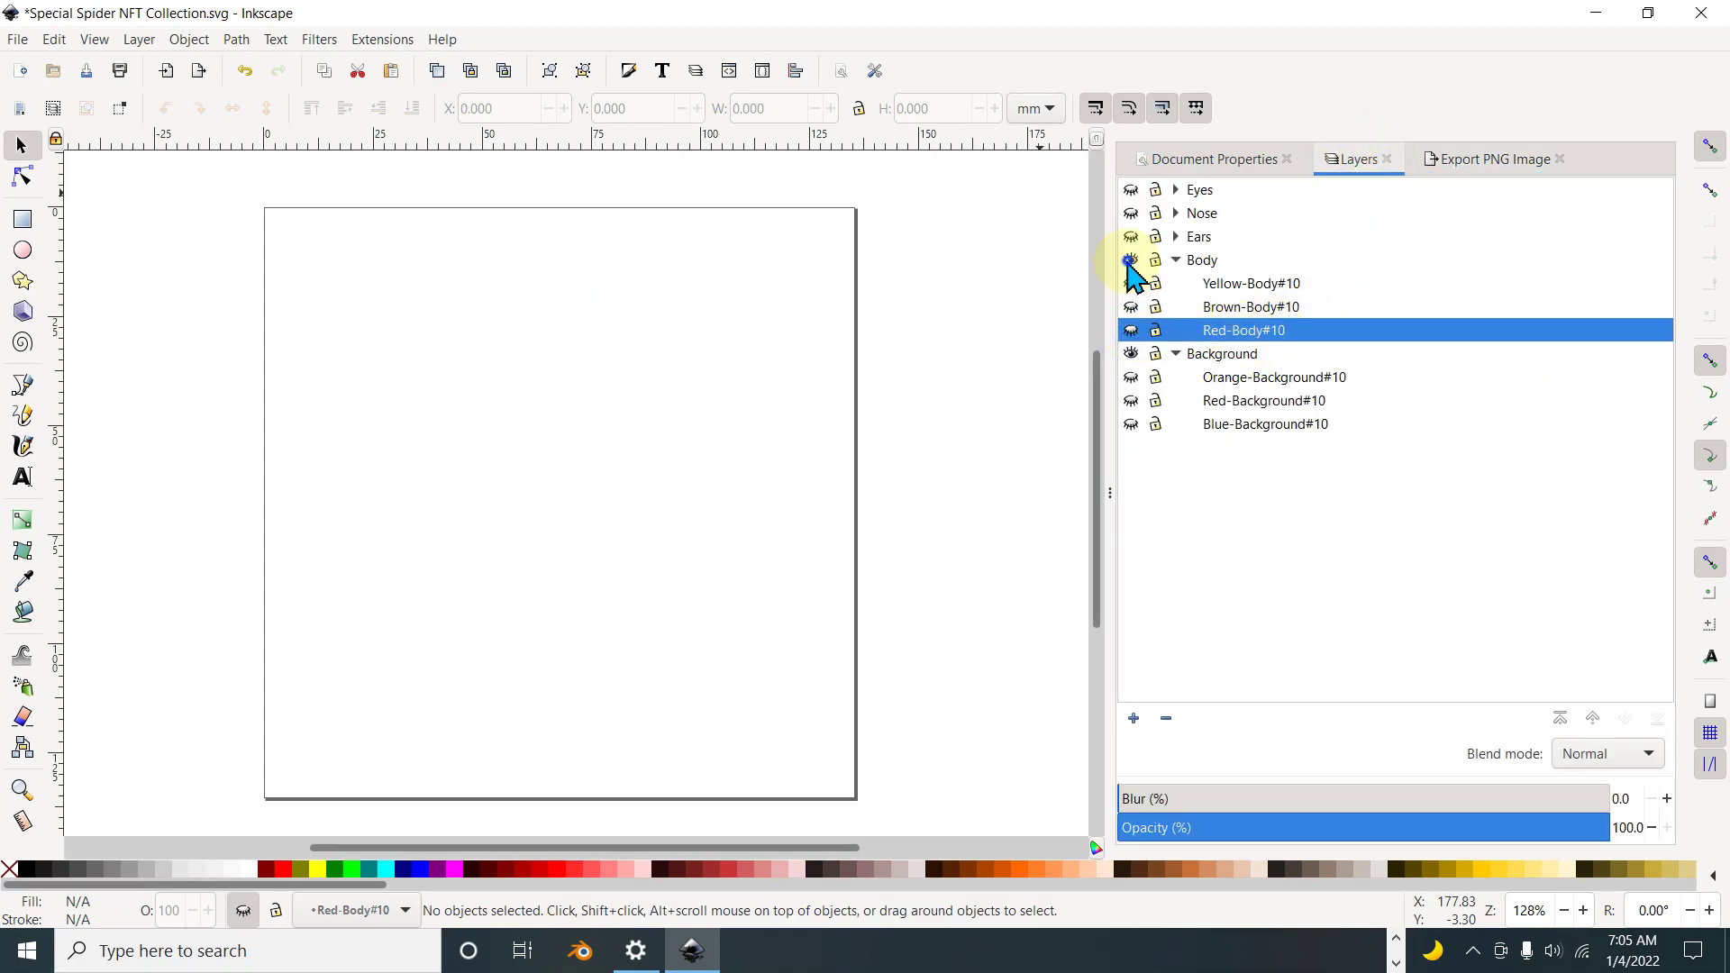
left_click(1177, 261)
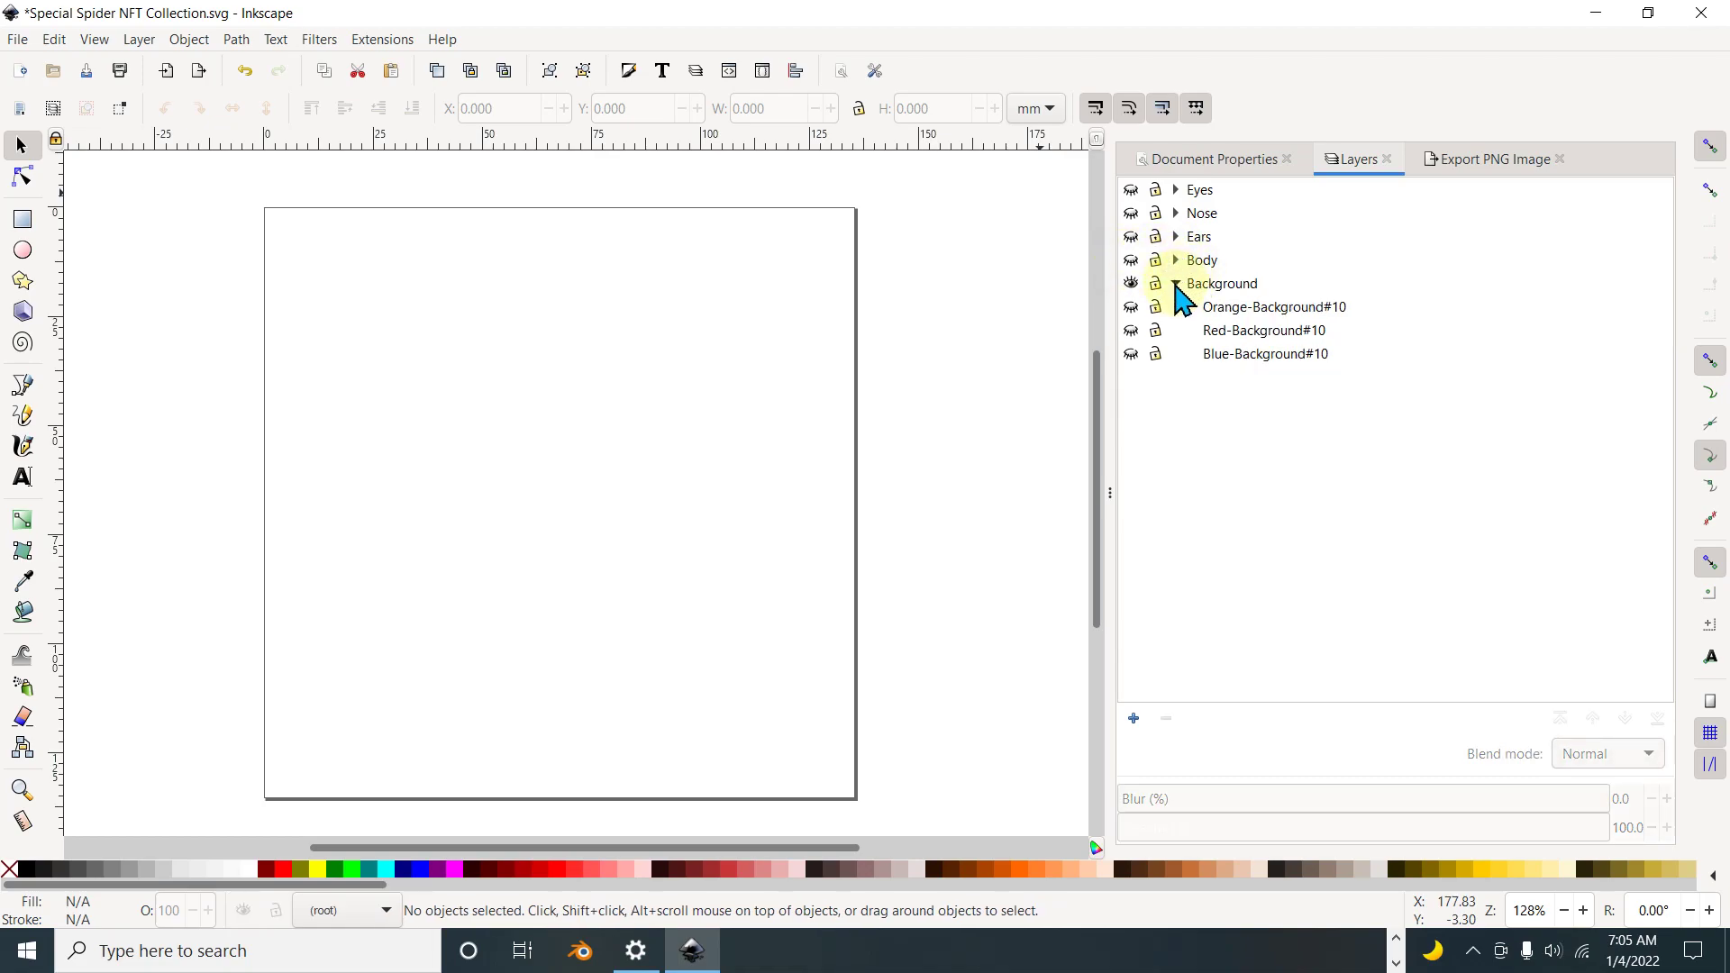
left_click(1132, 307)
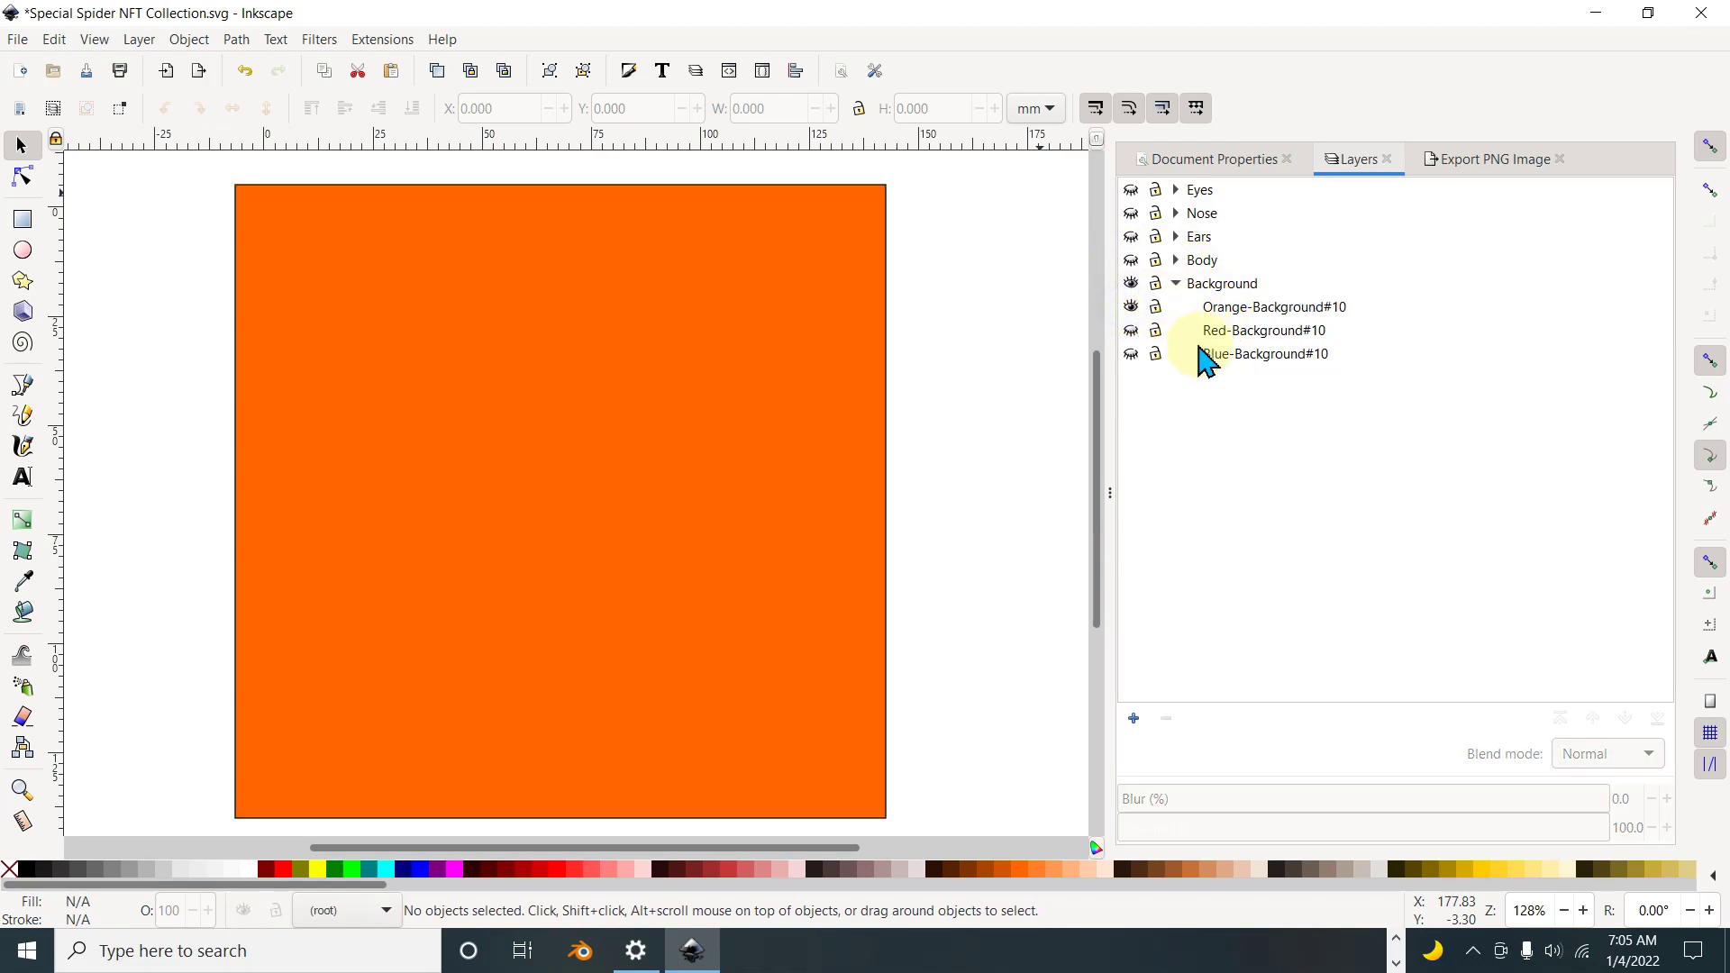
left_click(1295, 312)
left_click(1281, 306)
right_click(1281, 307)
left_click(1325, 343)
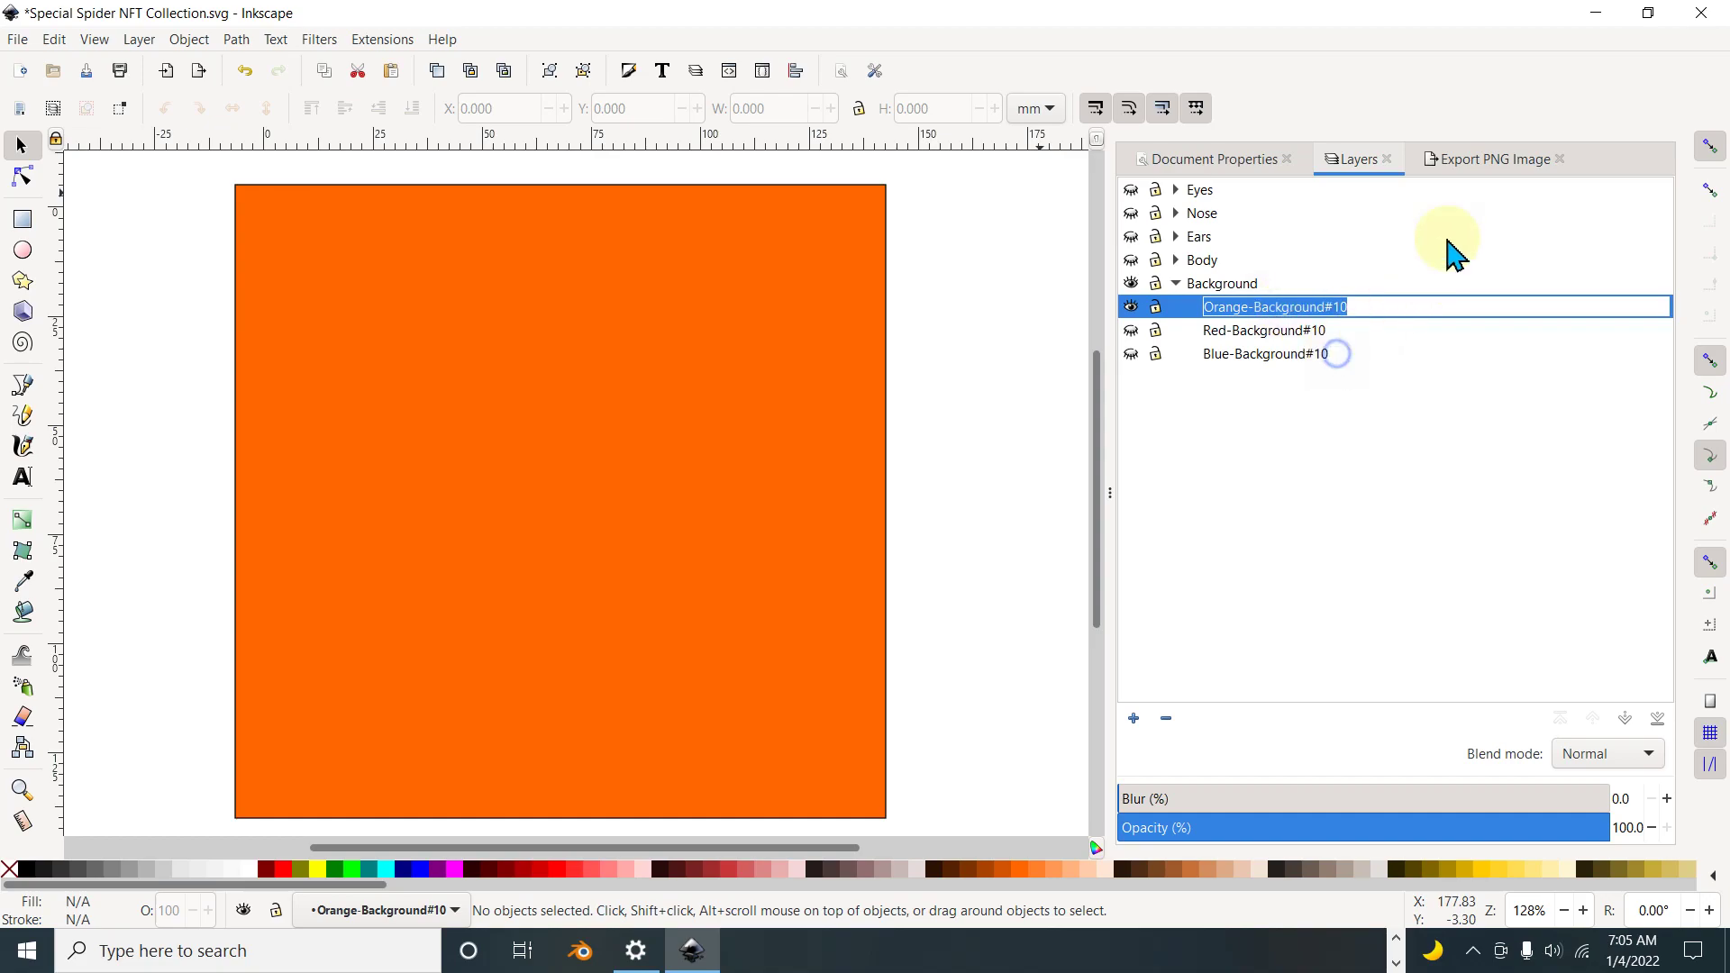
Step: Set the export filename to Orange-Background#10
left_click(1487, 160)
left_click_drag(1398, 496, 1465, 506)
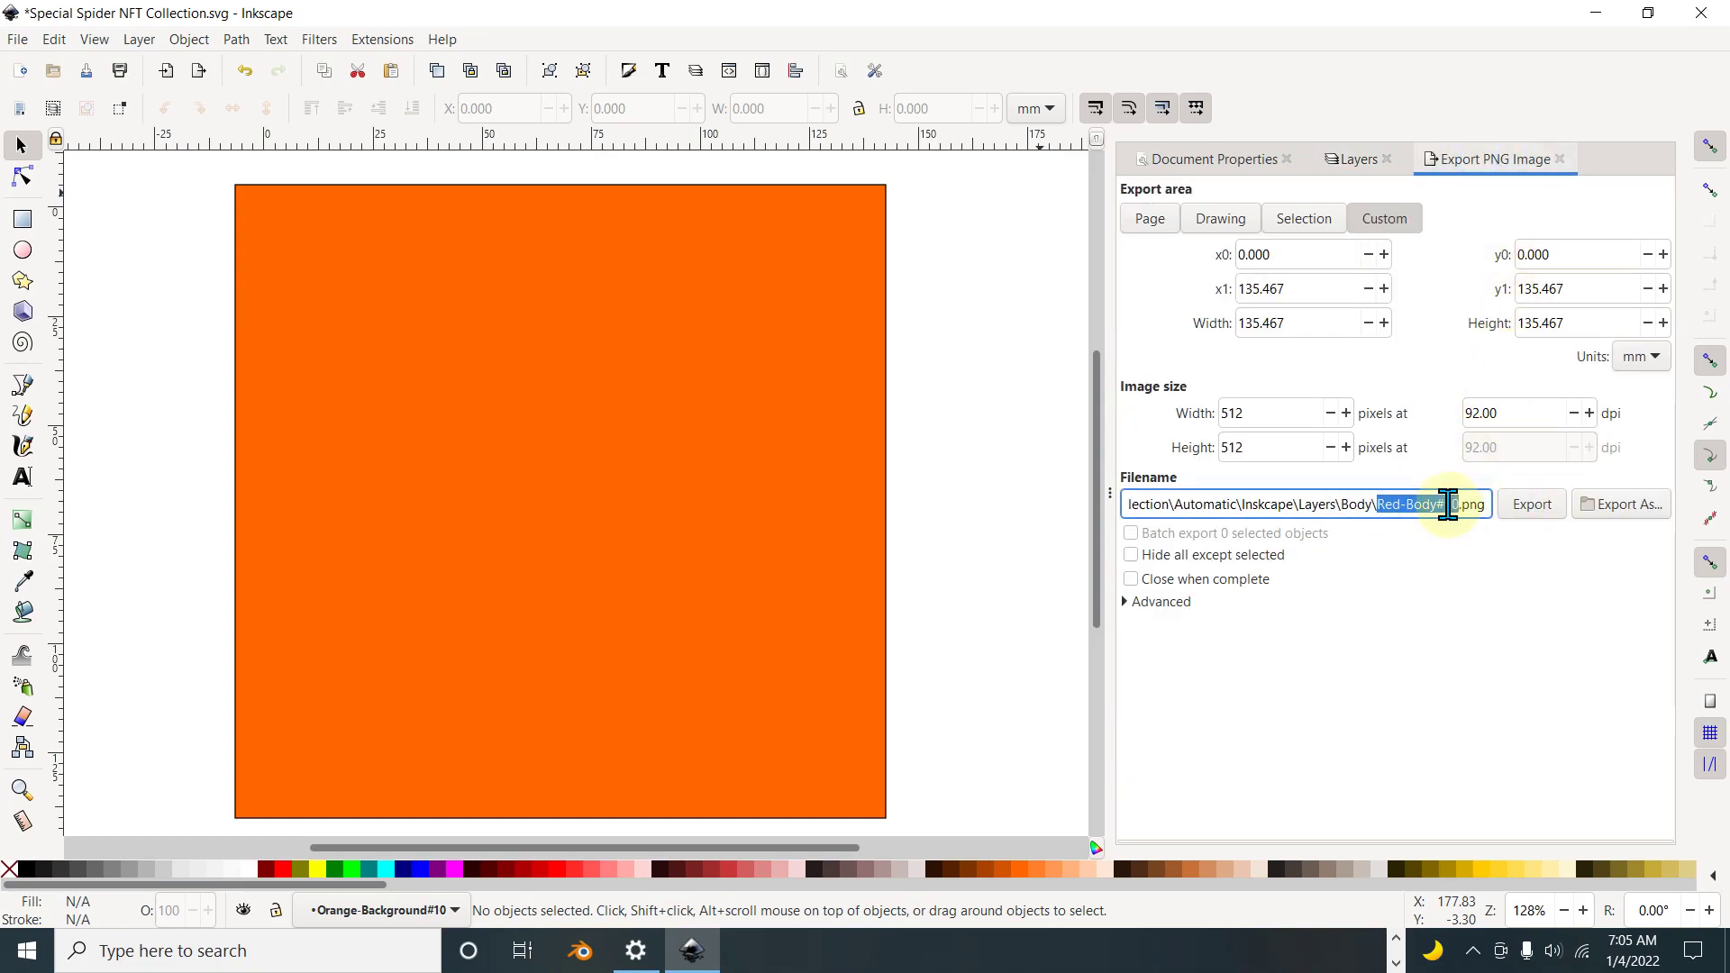
right_click(1445, 504)
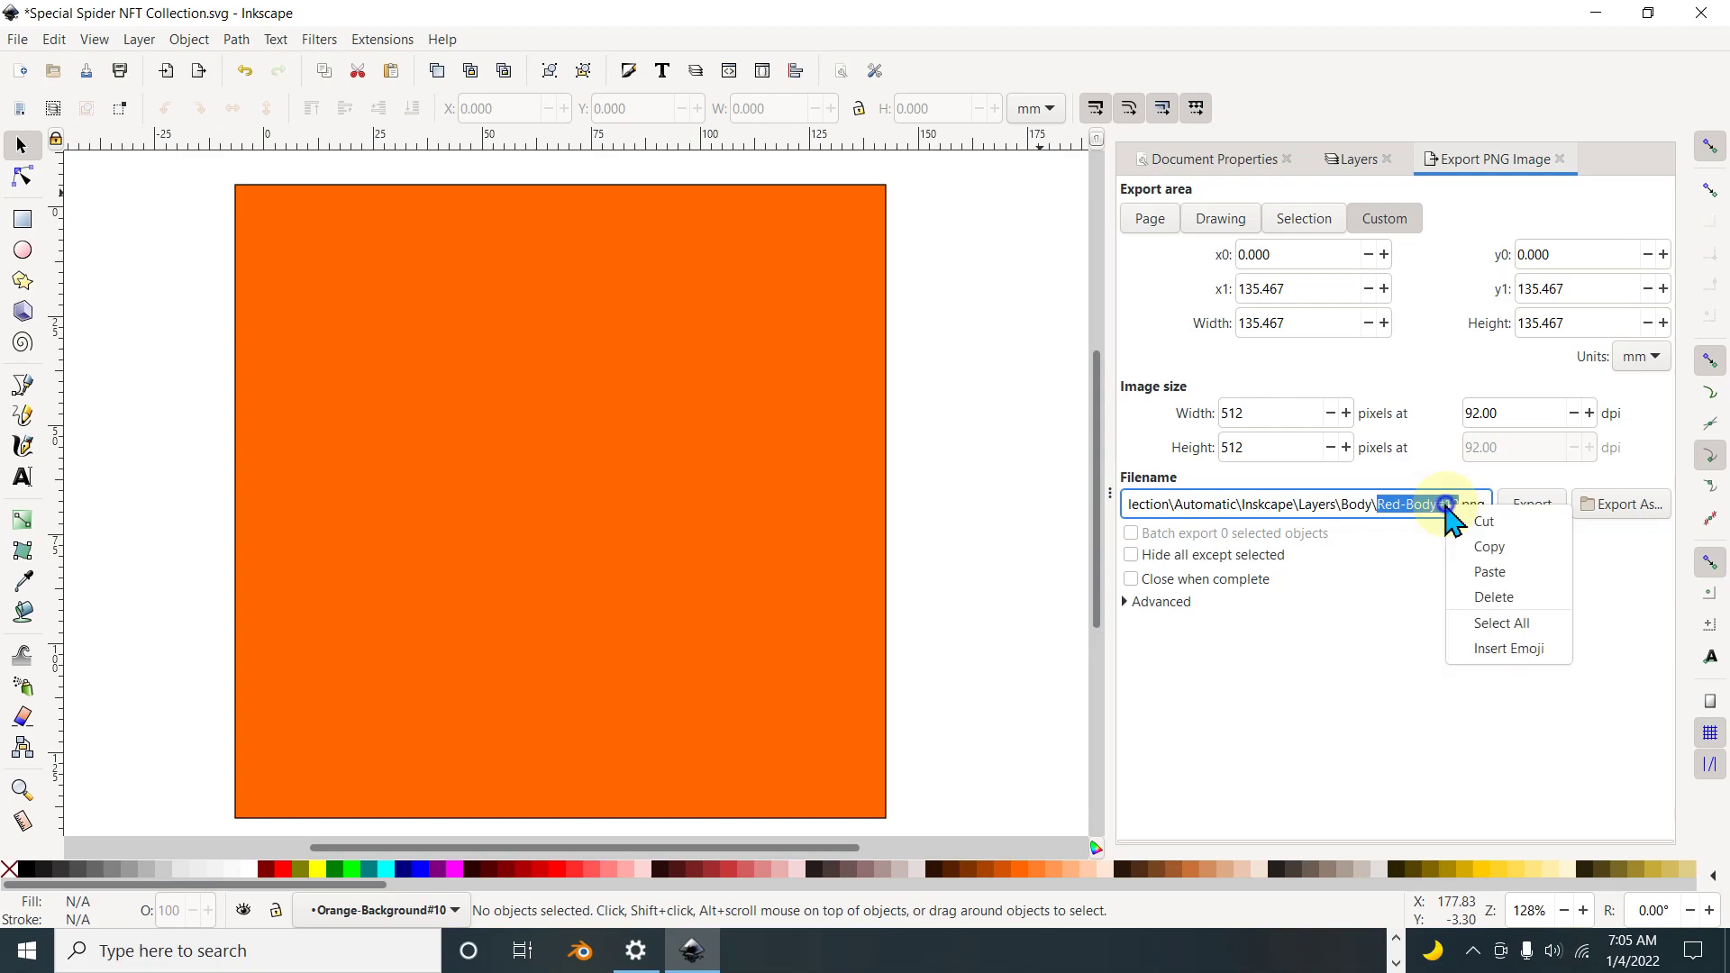
left_click(1501, 574)
left_click_drag(1430, 510, 1628, 513)
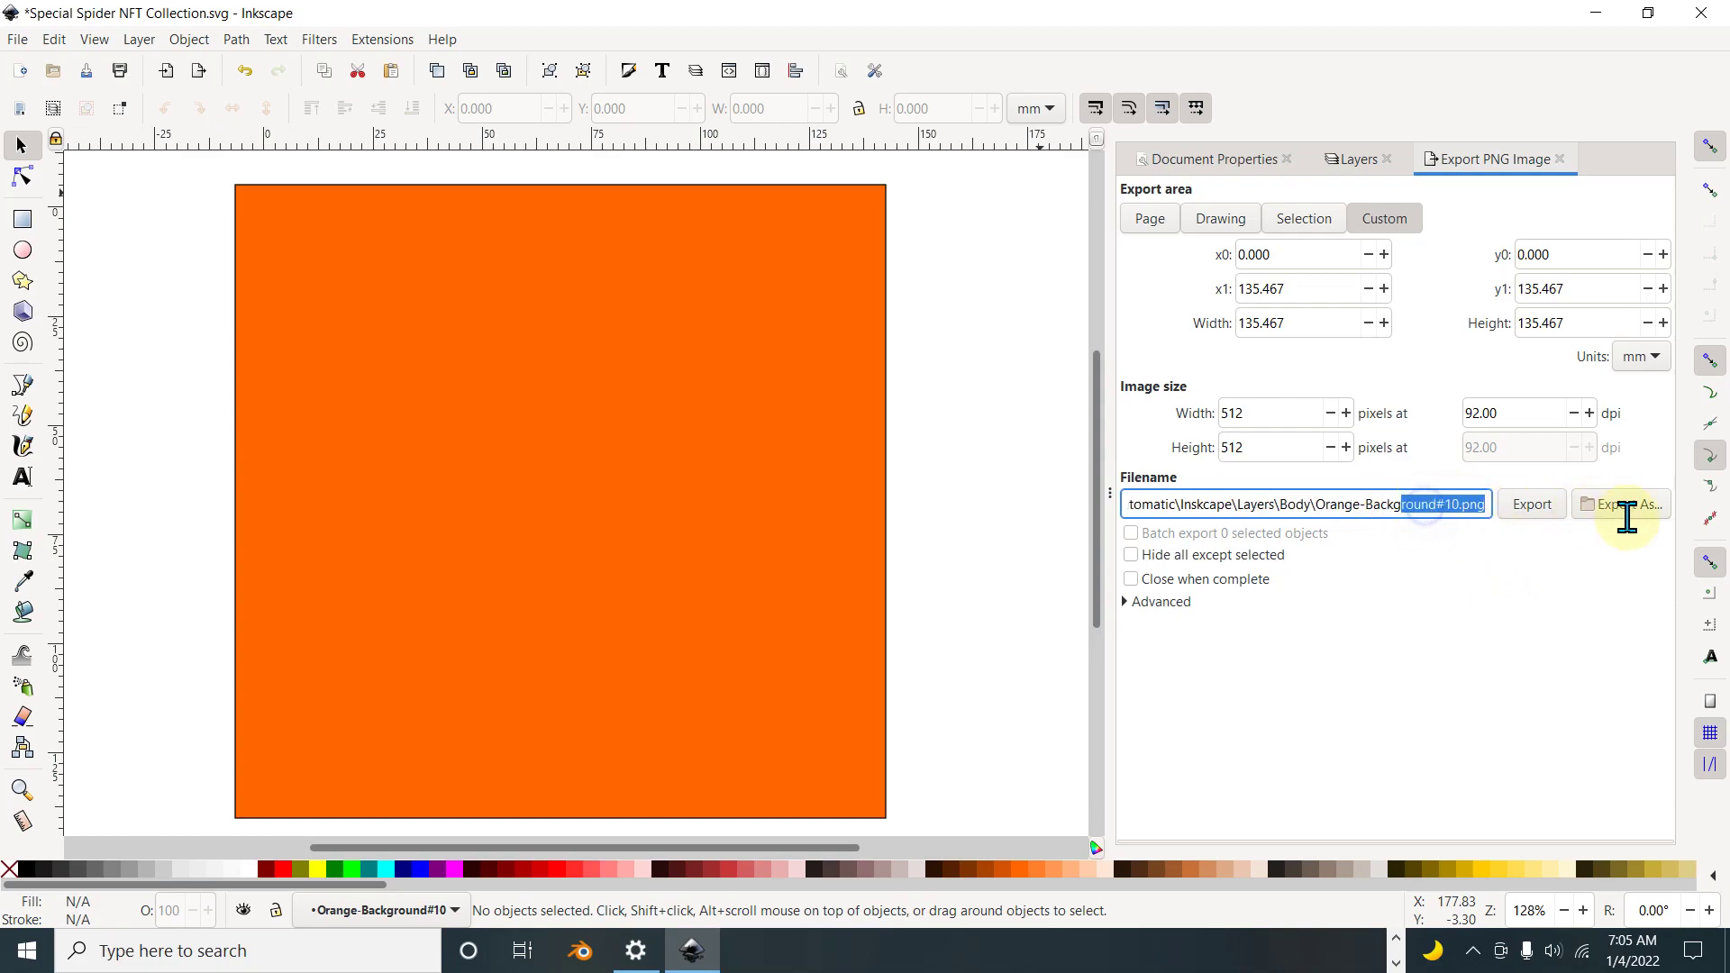
left_click(1395, 502)
Step: Save Orange-Background#10.png into the Layers\Background folder
left_click(1590, 517)
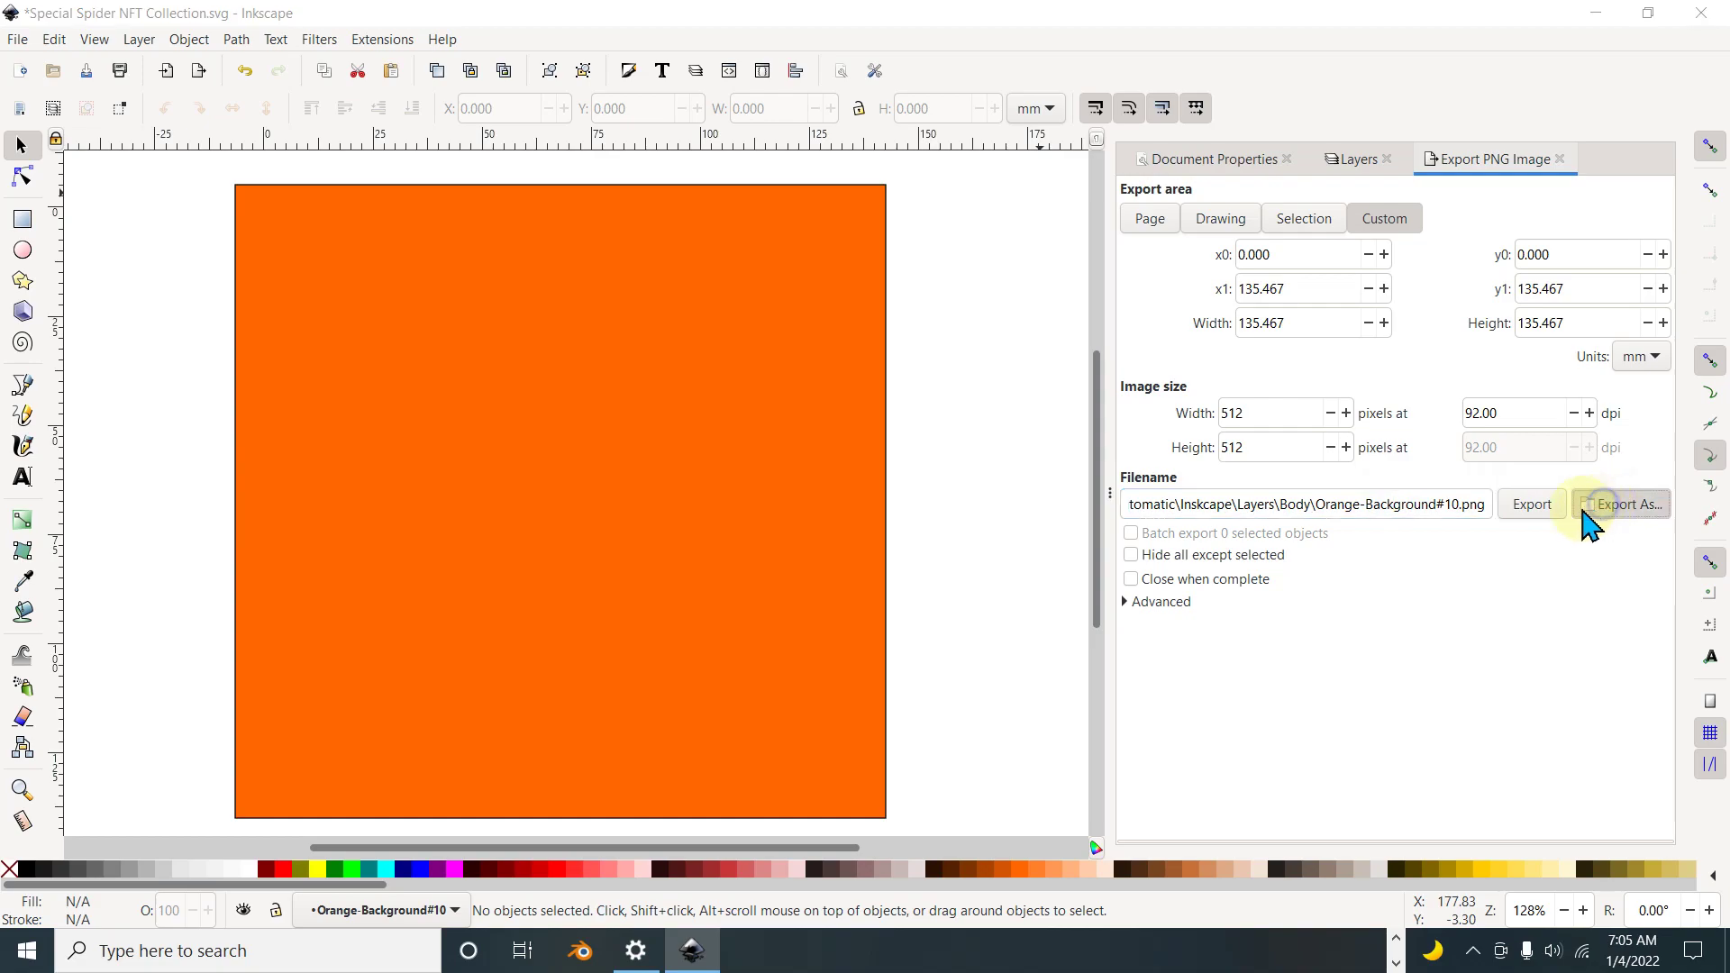
left_click(369, 86)
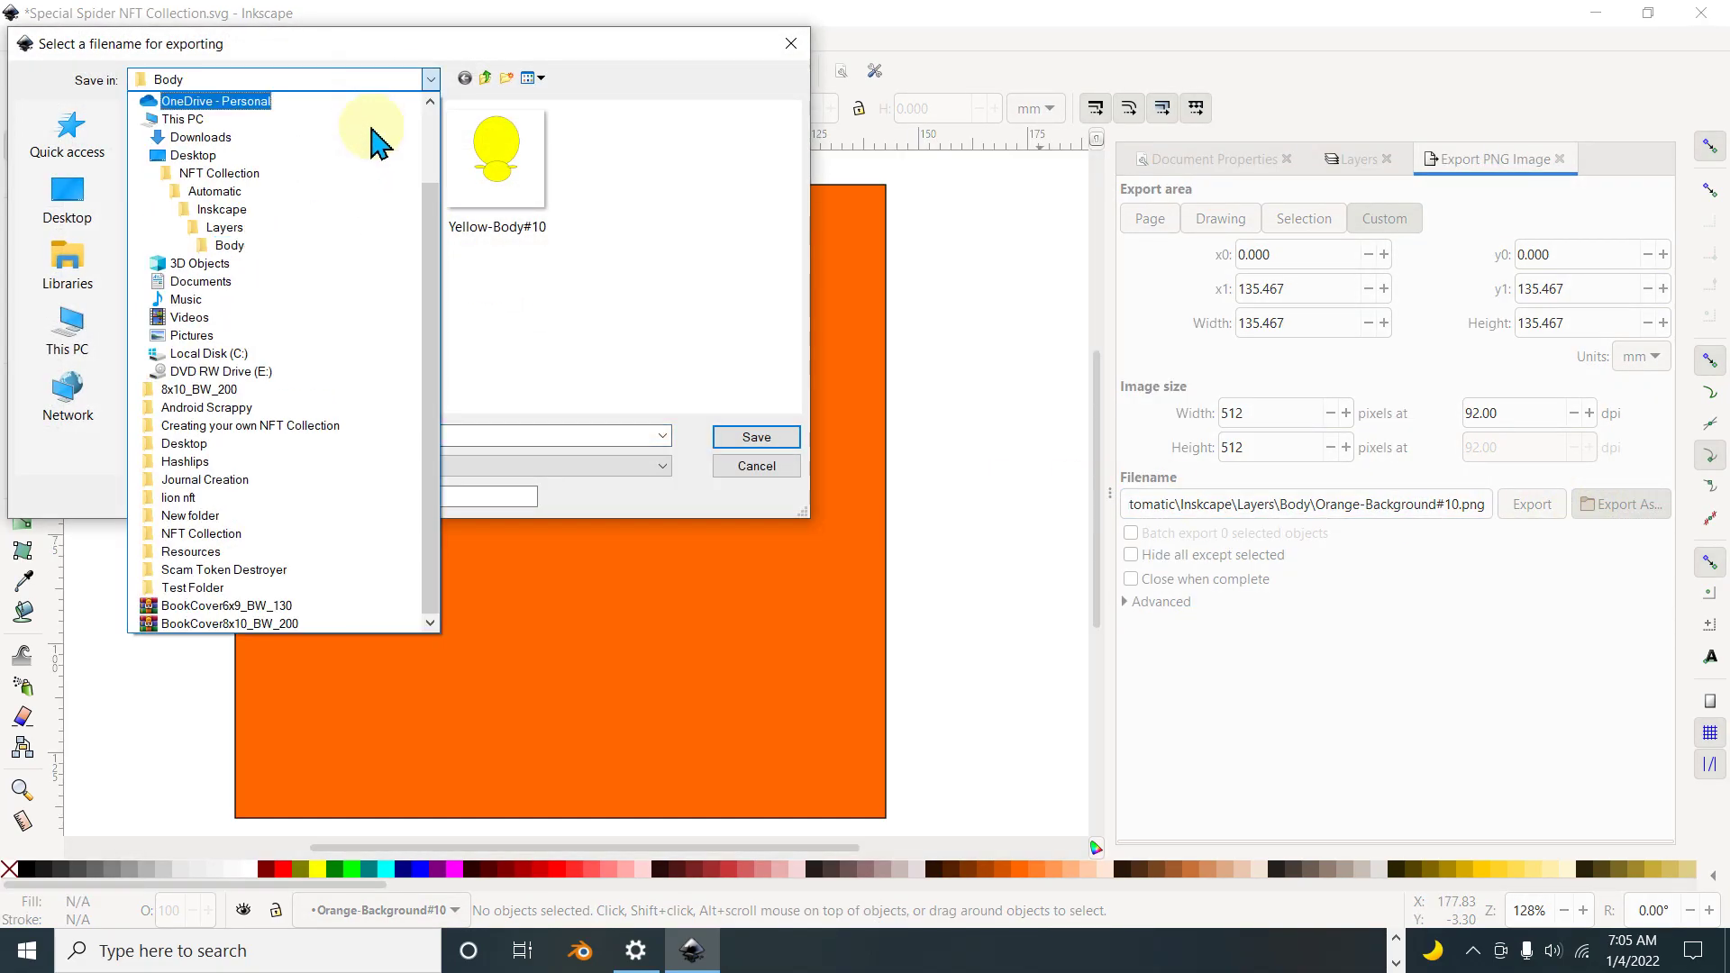
left_click(255, 221)
left_click(212, 136)
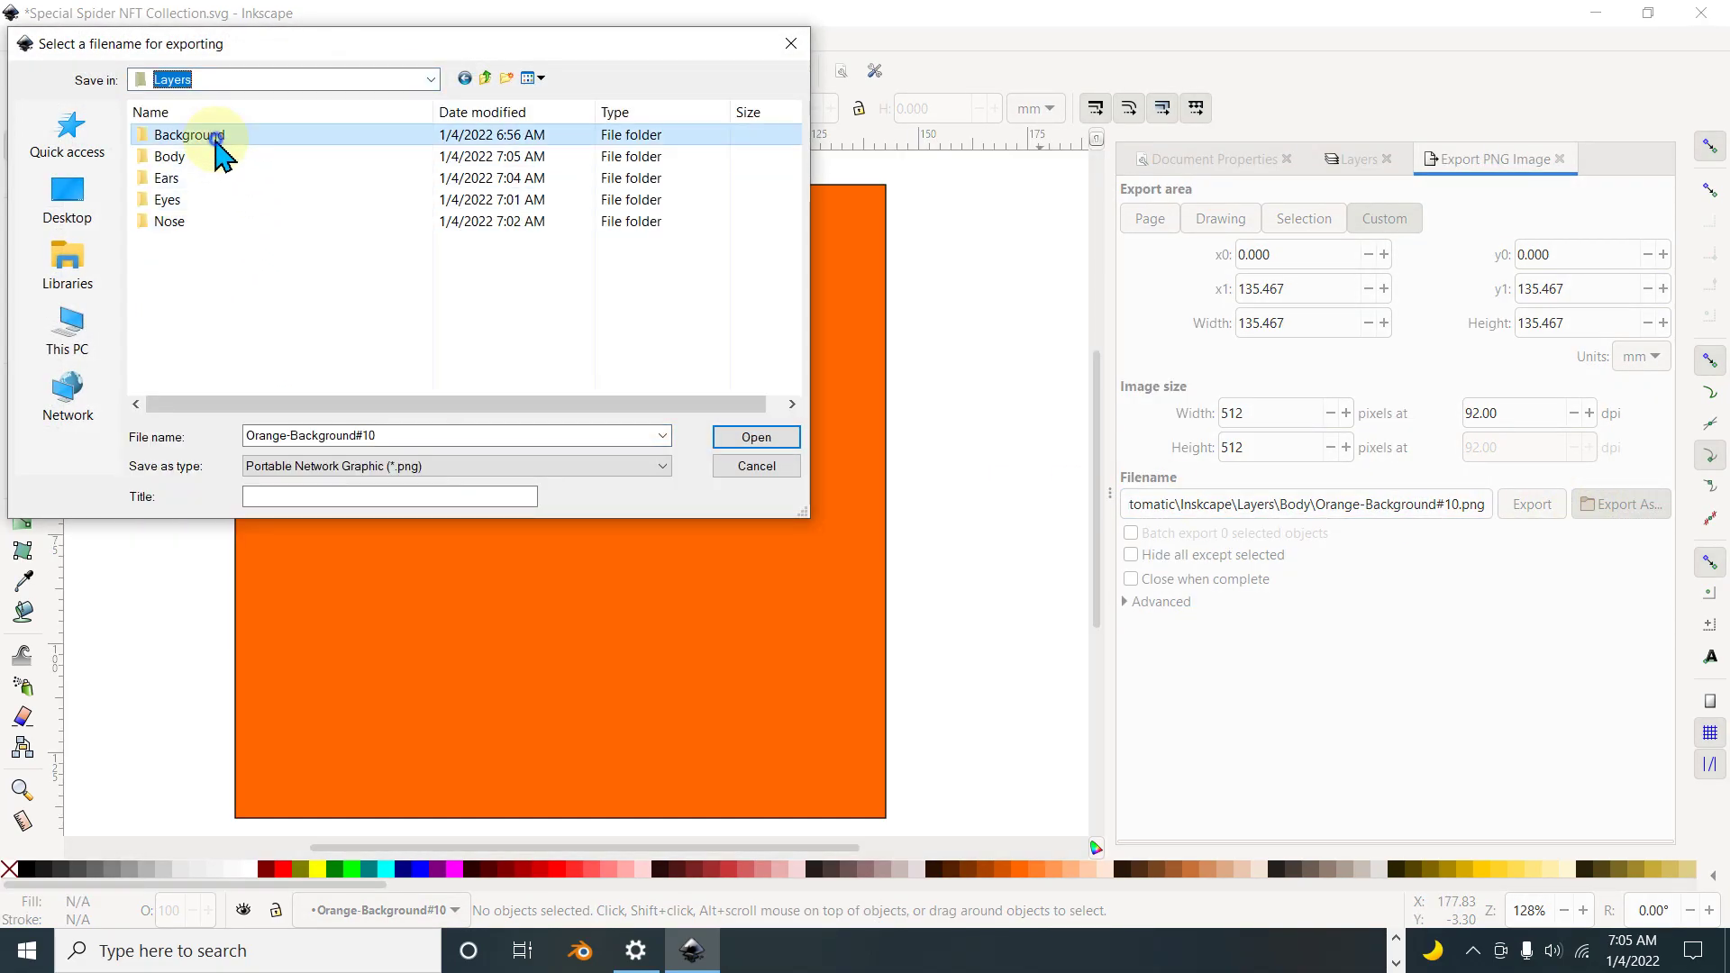
left_click(748, 436)
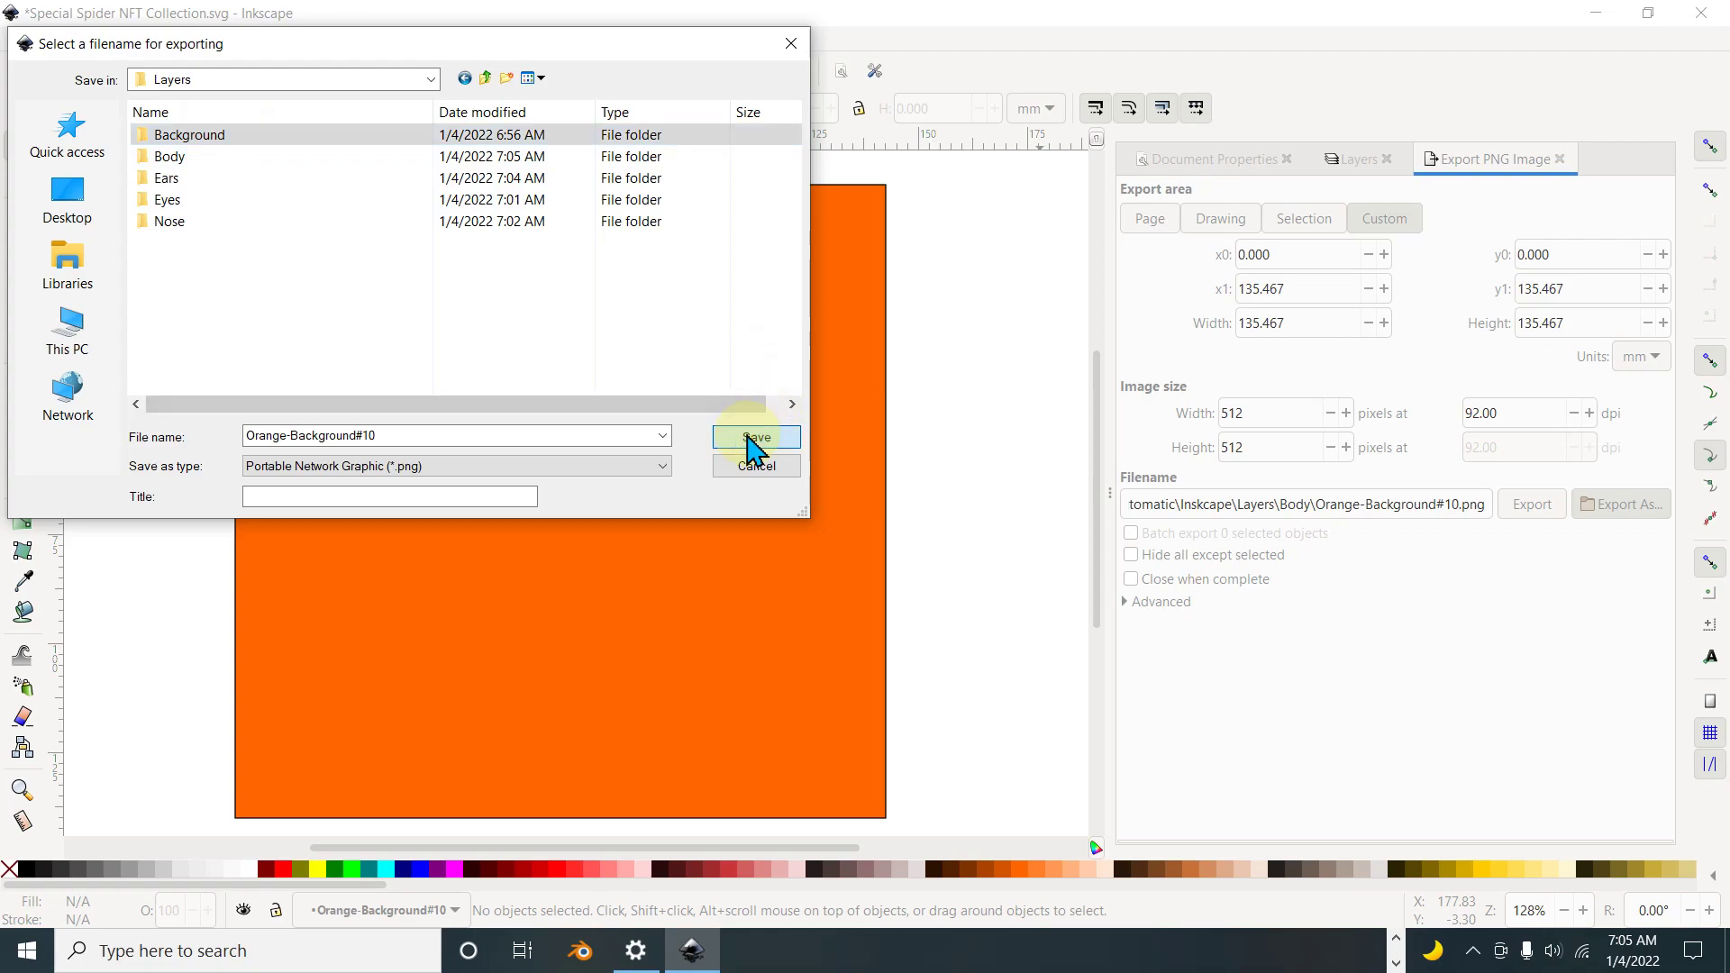
double_click(193, 137)
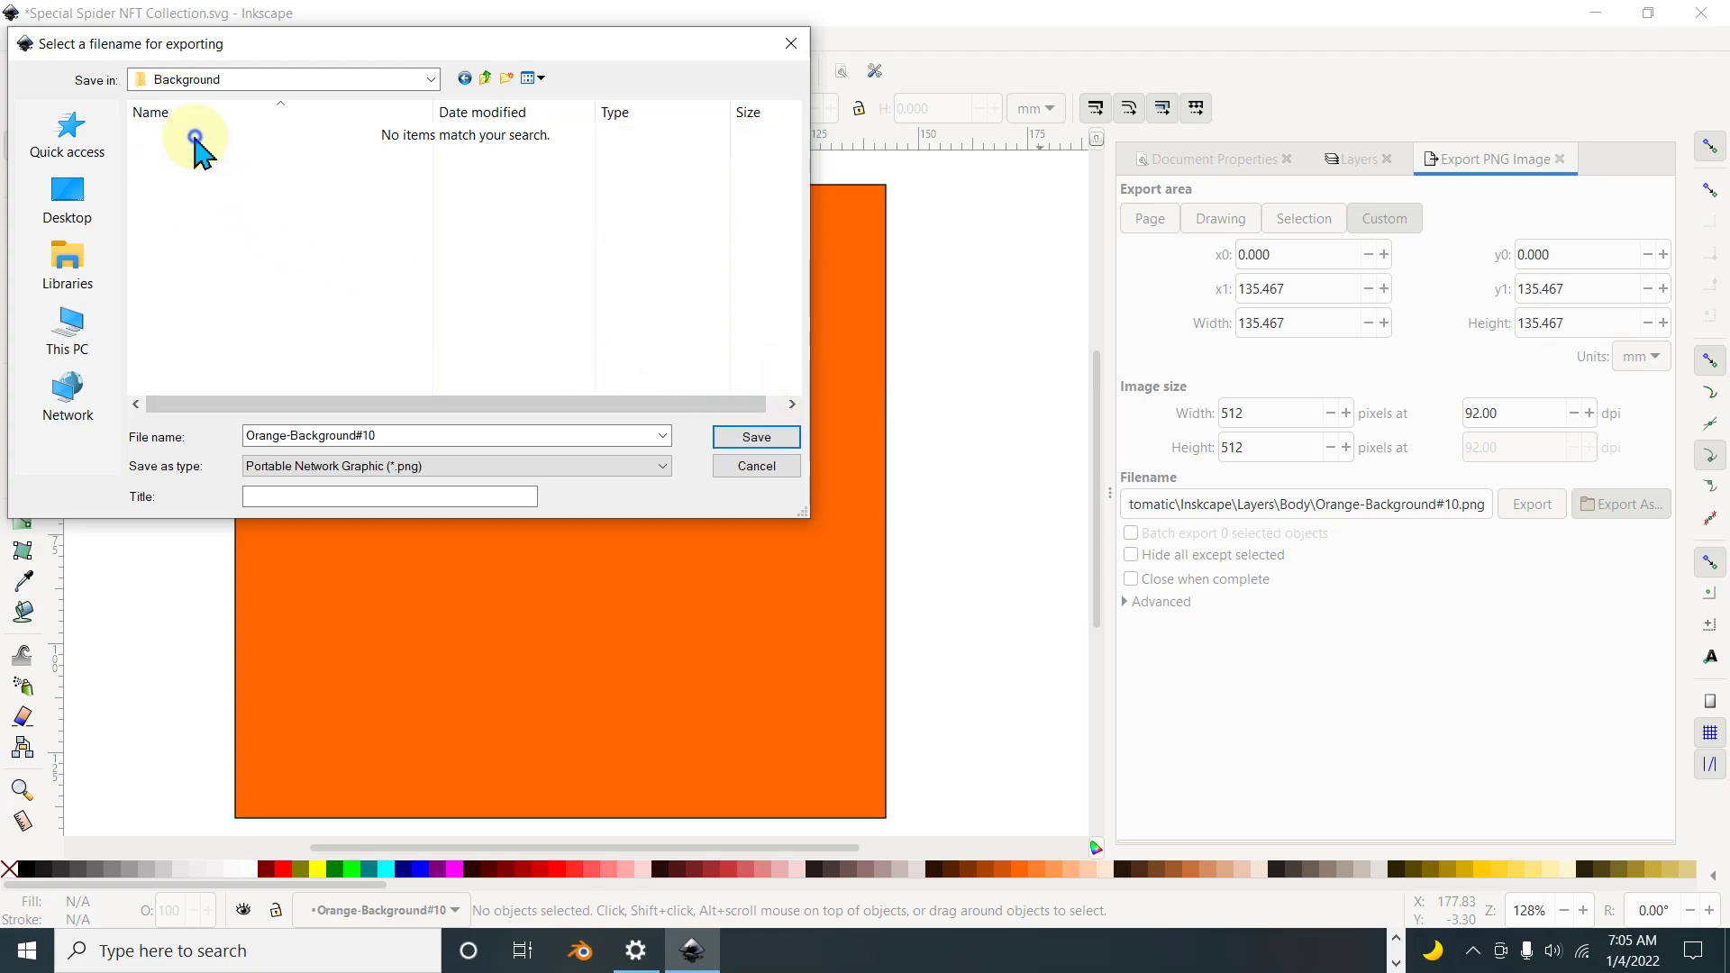
left_click(756, 437)
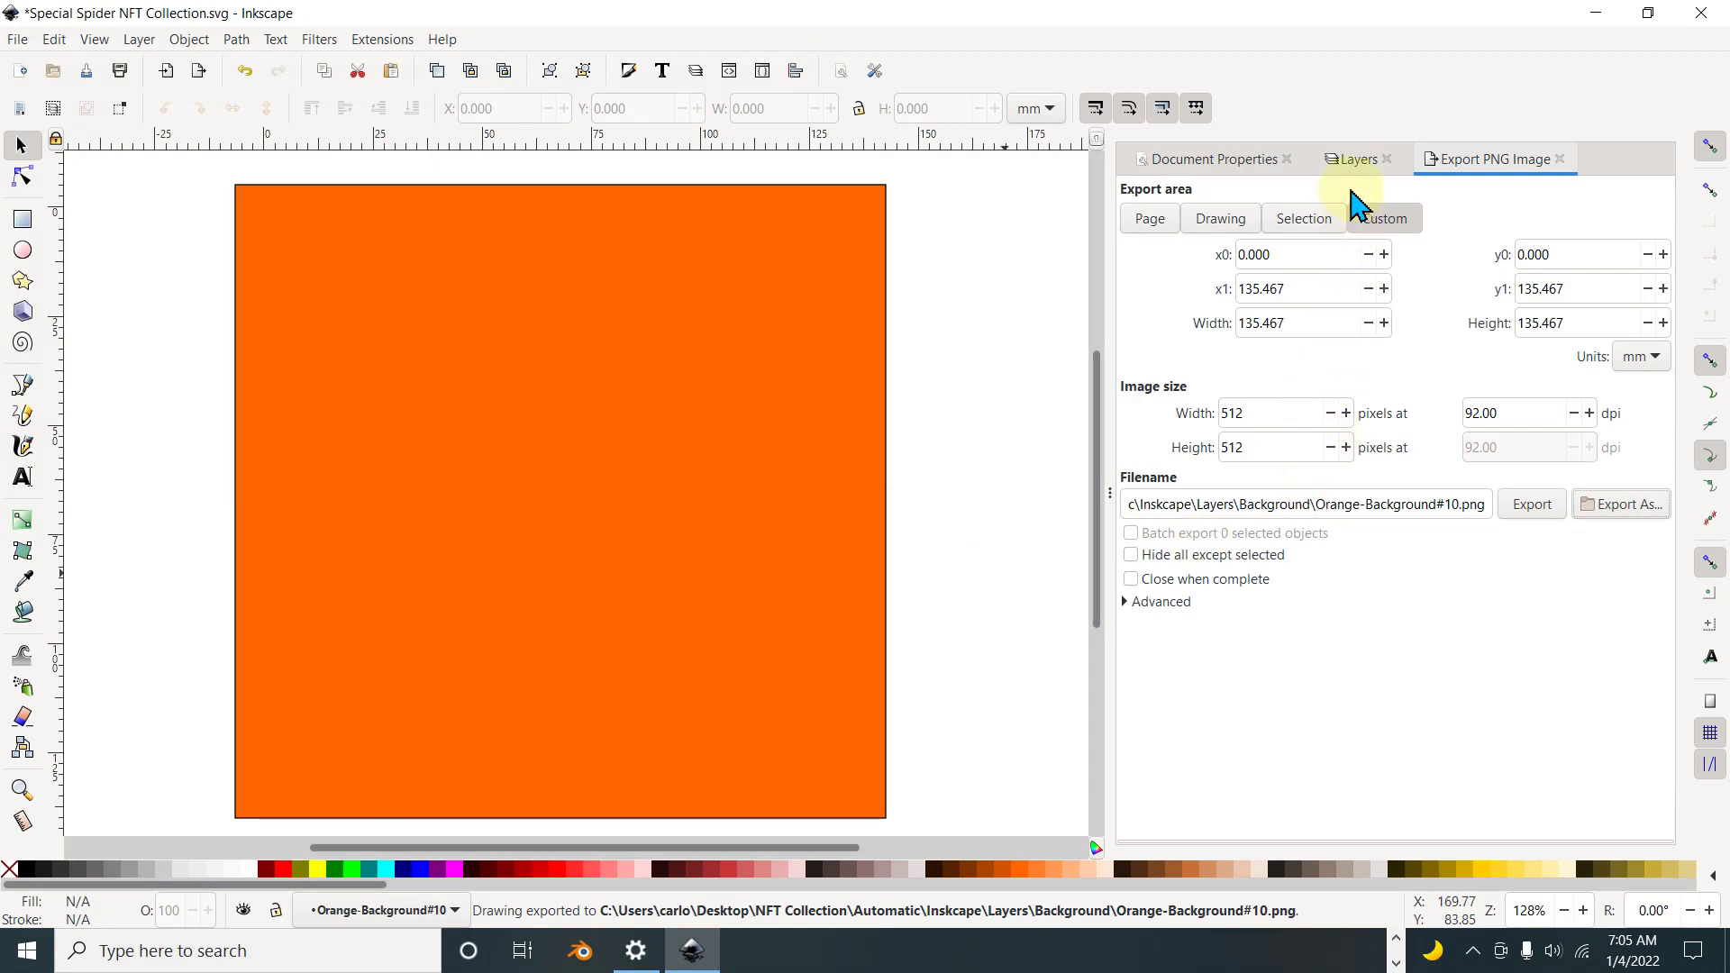
left_click(1356, 162)
Step: Copy the Red-Background#10 name into the export filename and export it
double_click(1233, 331)
right_click(1260, 334)
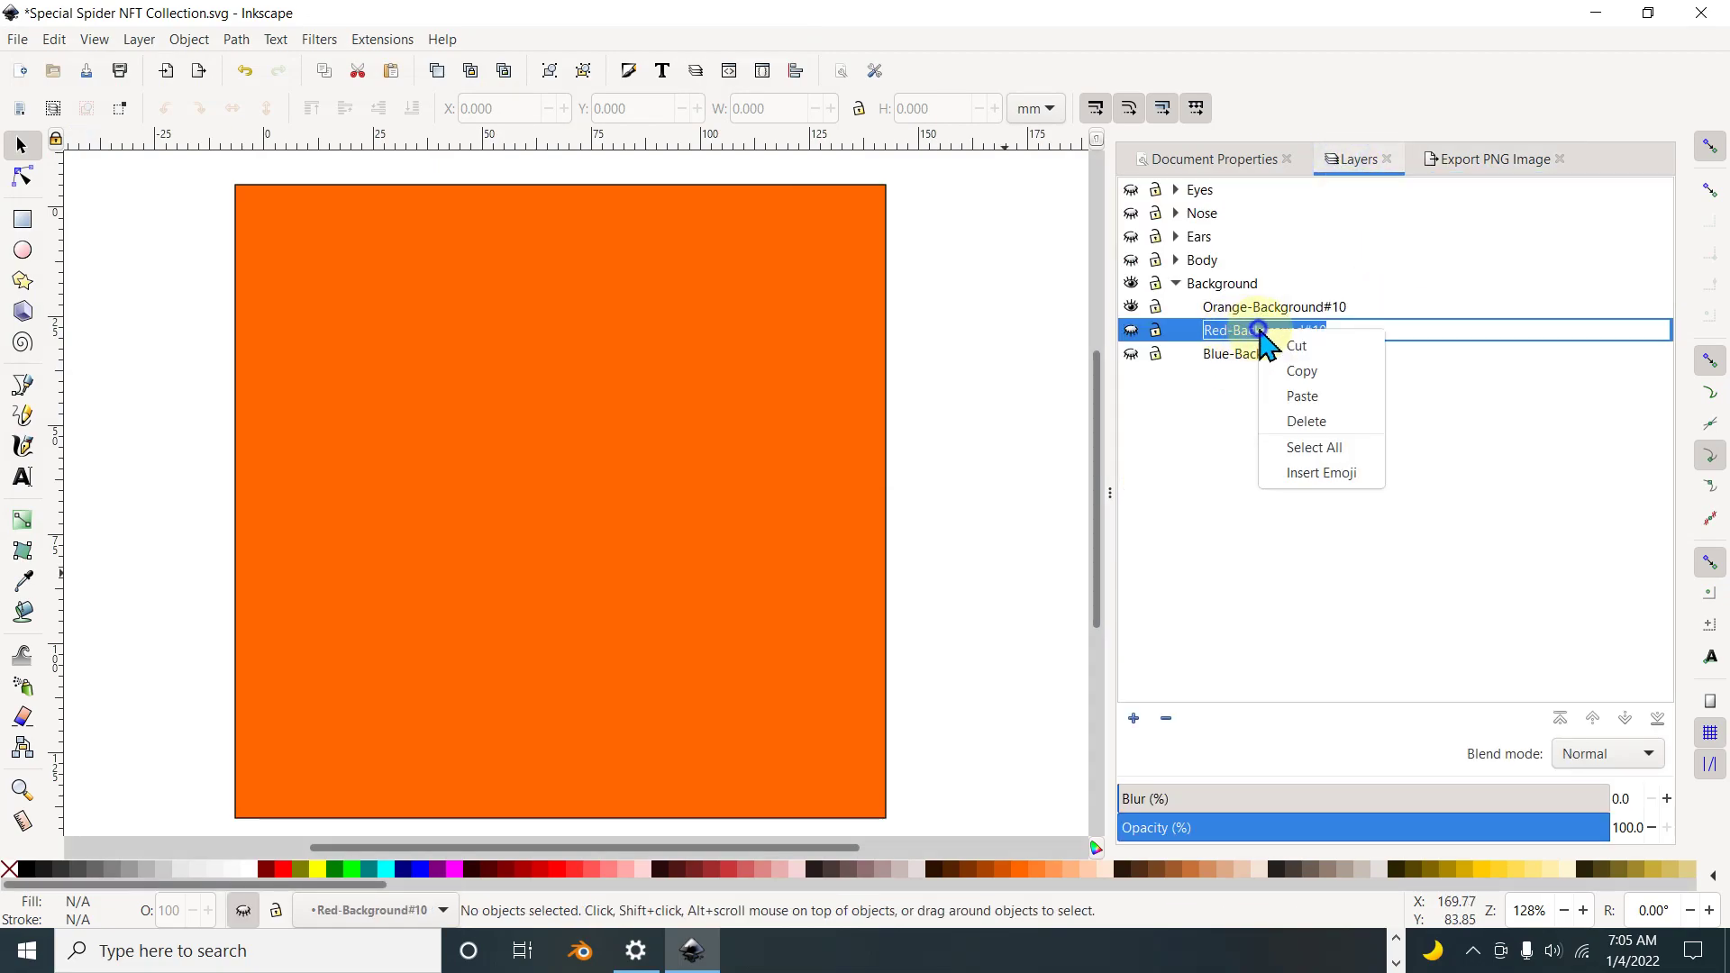
left_click(1323, 372)
left_click(1491, 161)
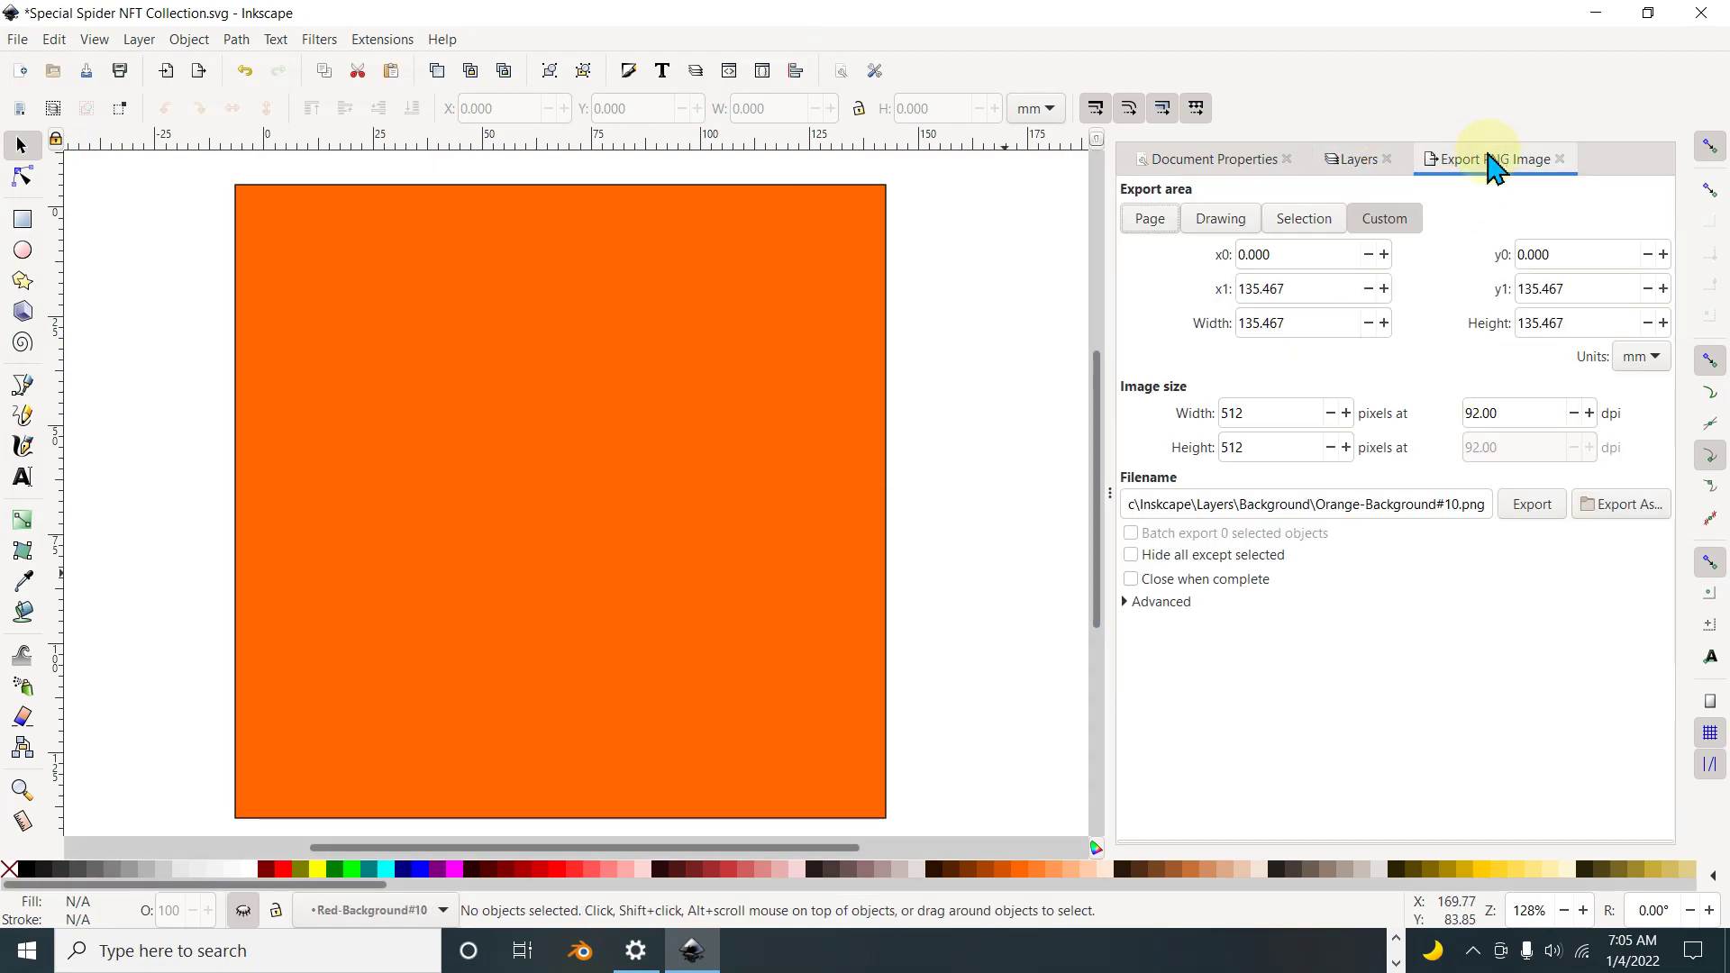
left_click_drag(1317, 504, 1457, 499)
right_click(1438, 502)
left_click(1498, 571)
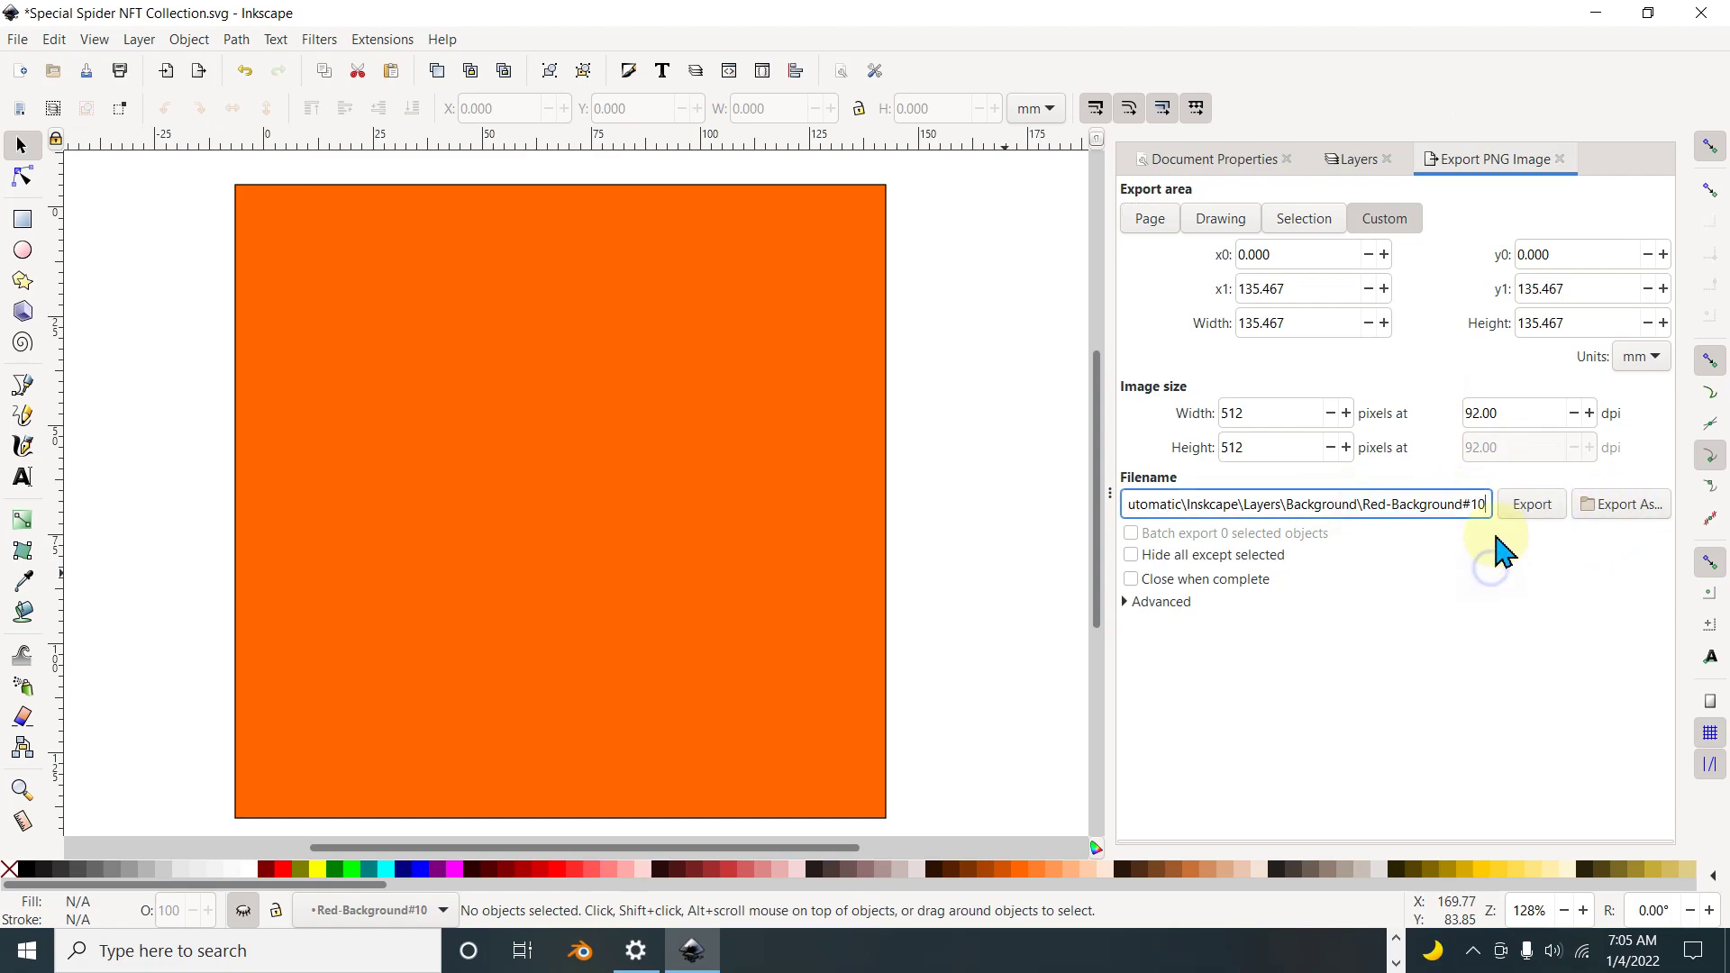
left_click(1526, 505)
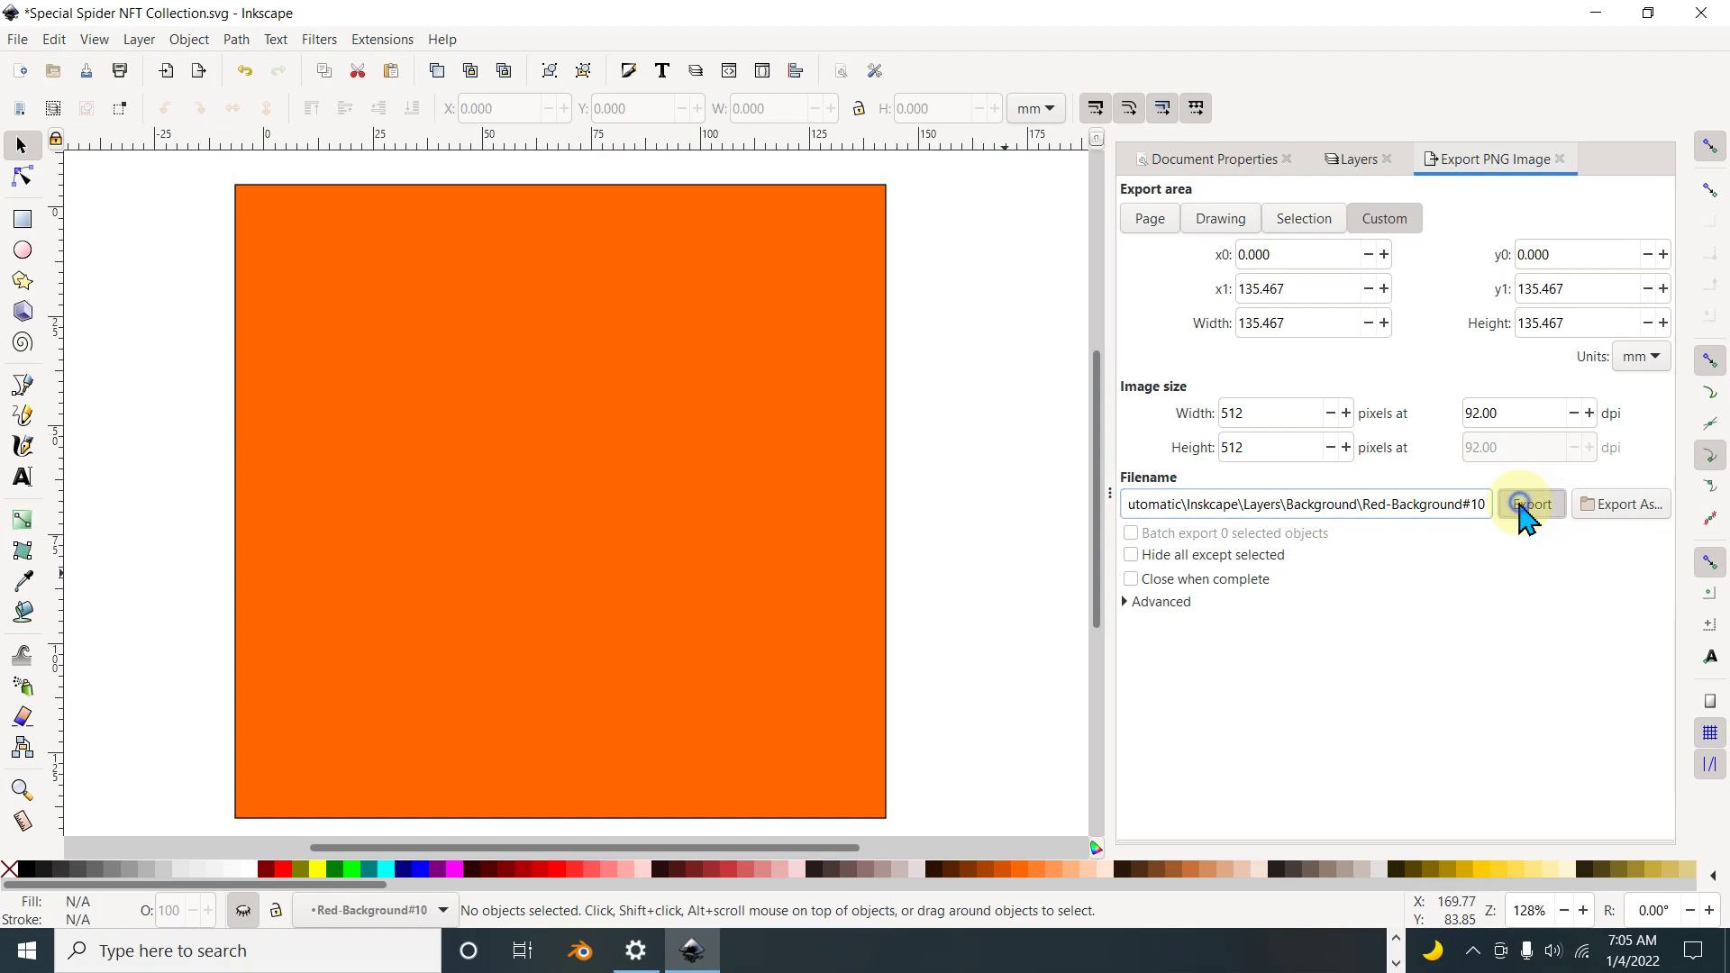
Step: Show only Red-Background#10 and re-export, replacing the existing Red-Background#10.png
left_click(1351, 160)
left_click(1132, 330)
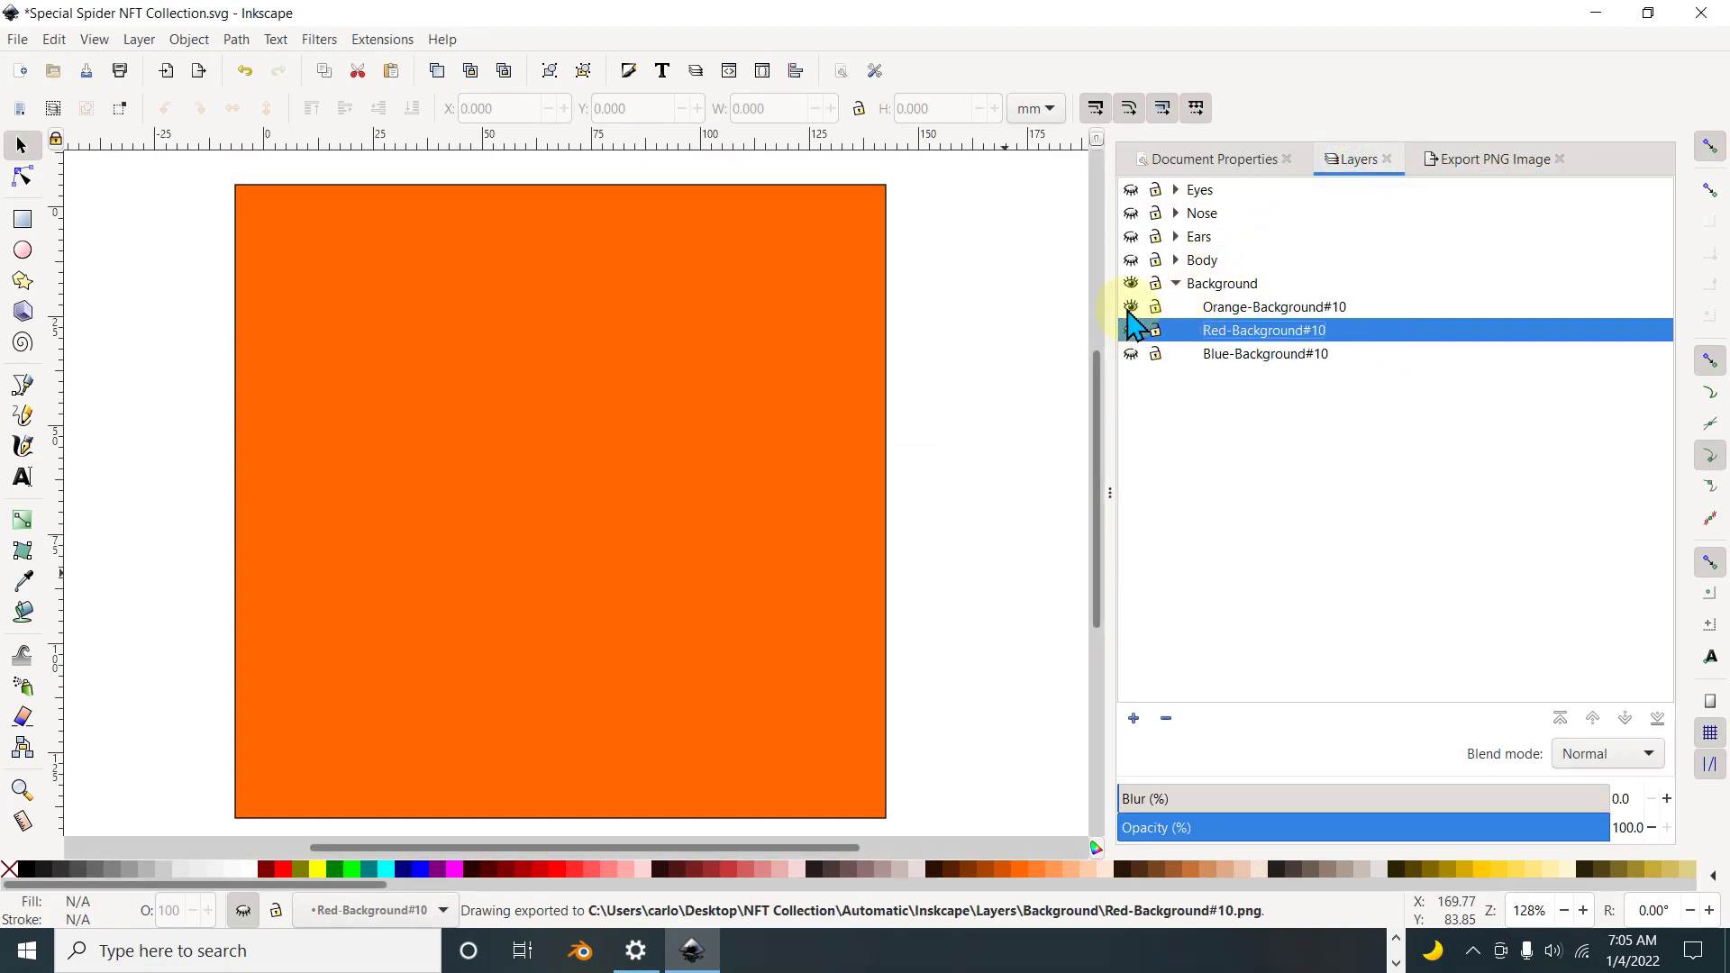
left_click(1131, 306)
left_click(1131, 330)
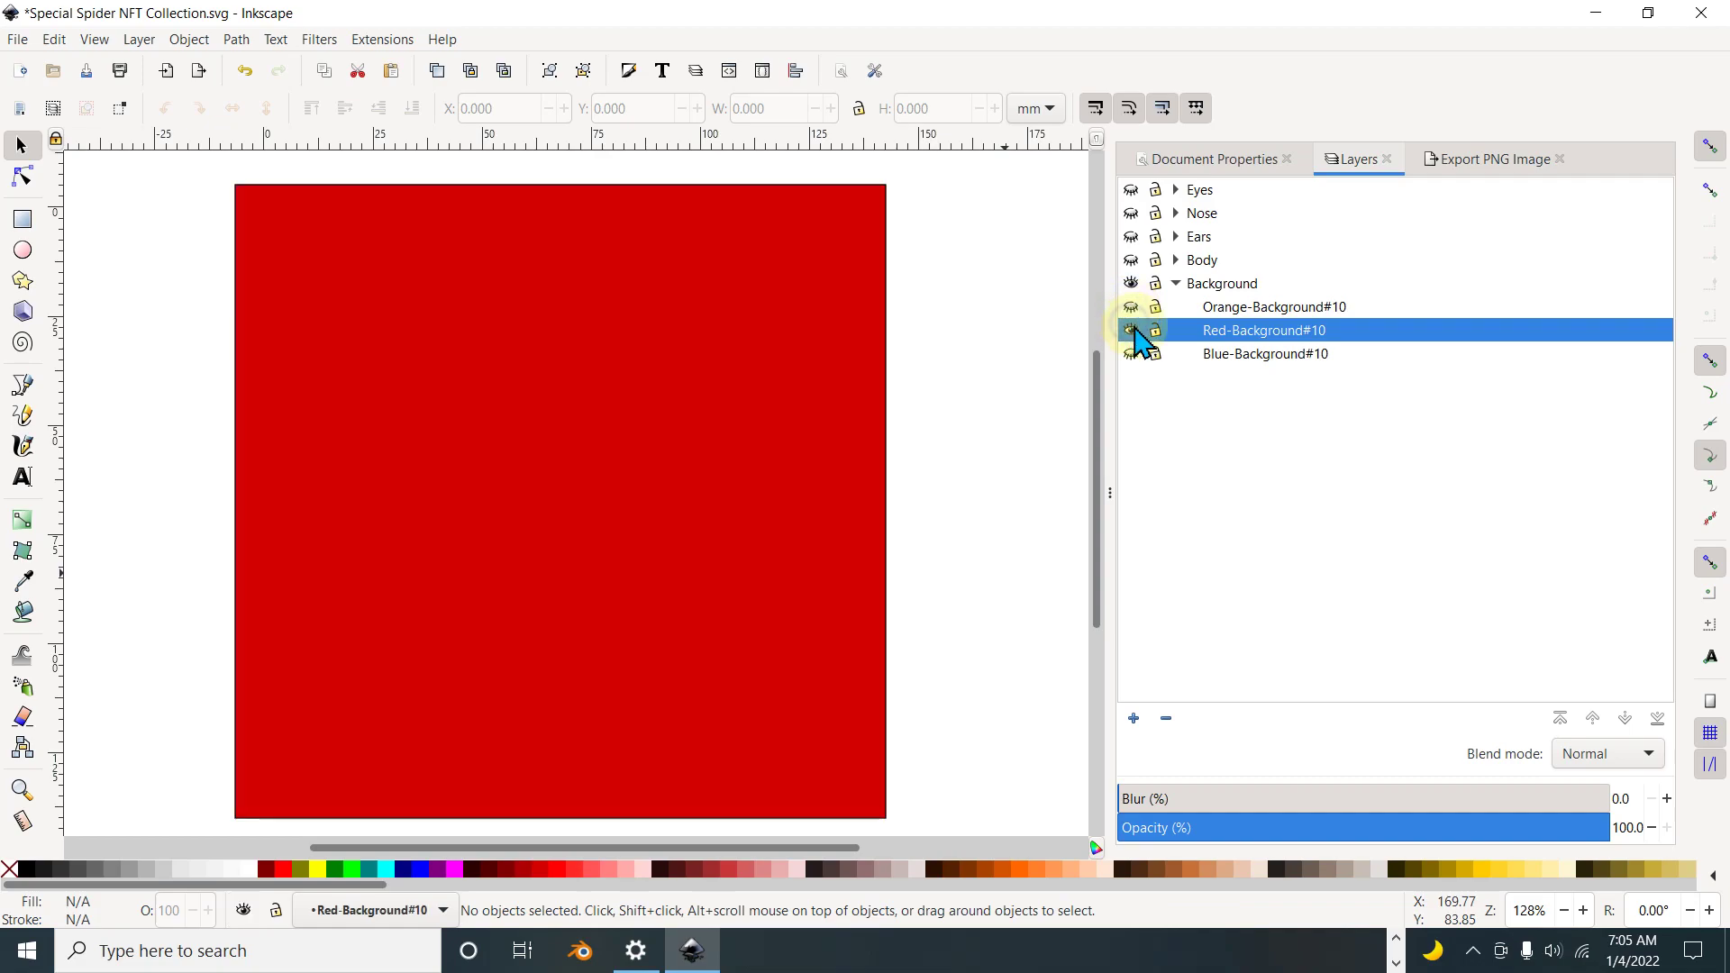
left_click(1478, 161)
left_click(1534, 507)
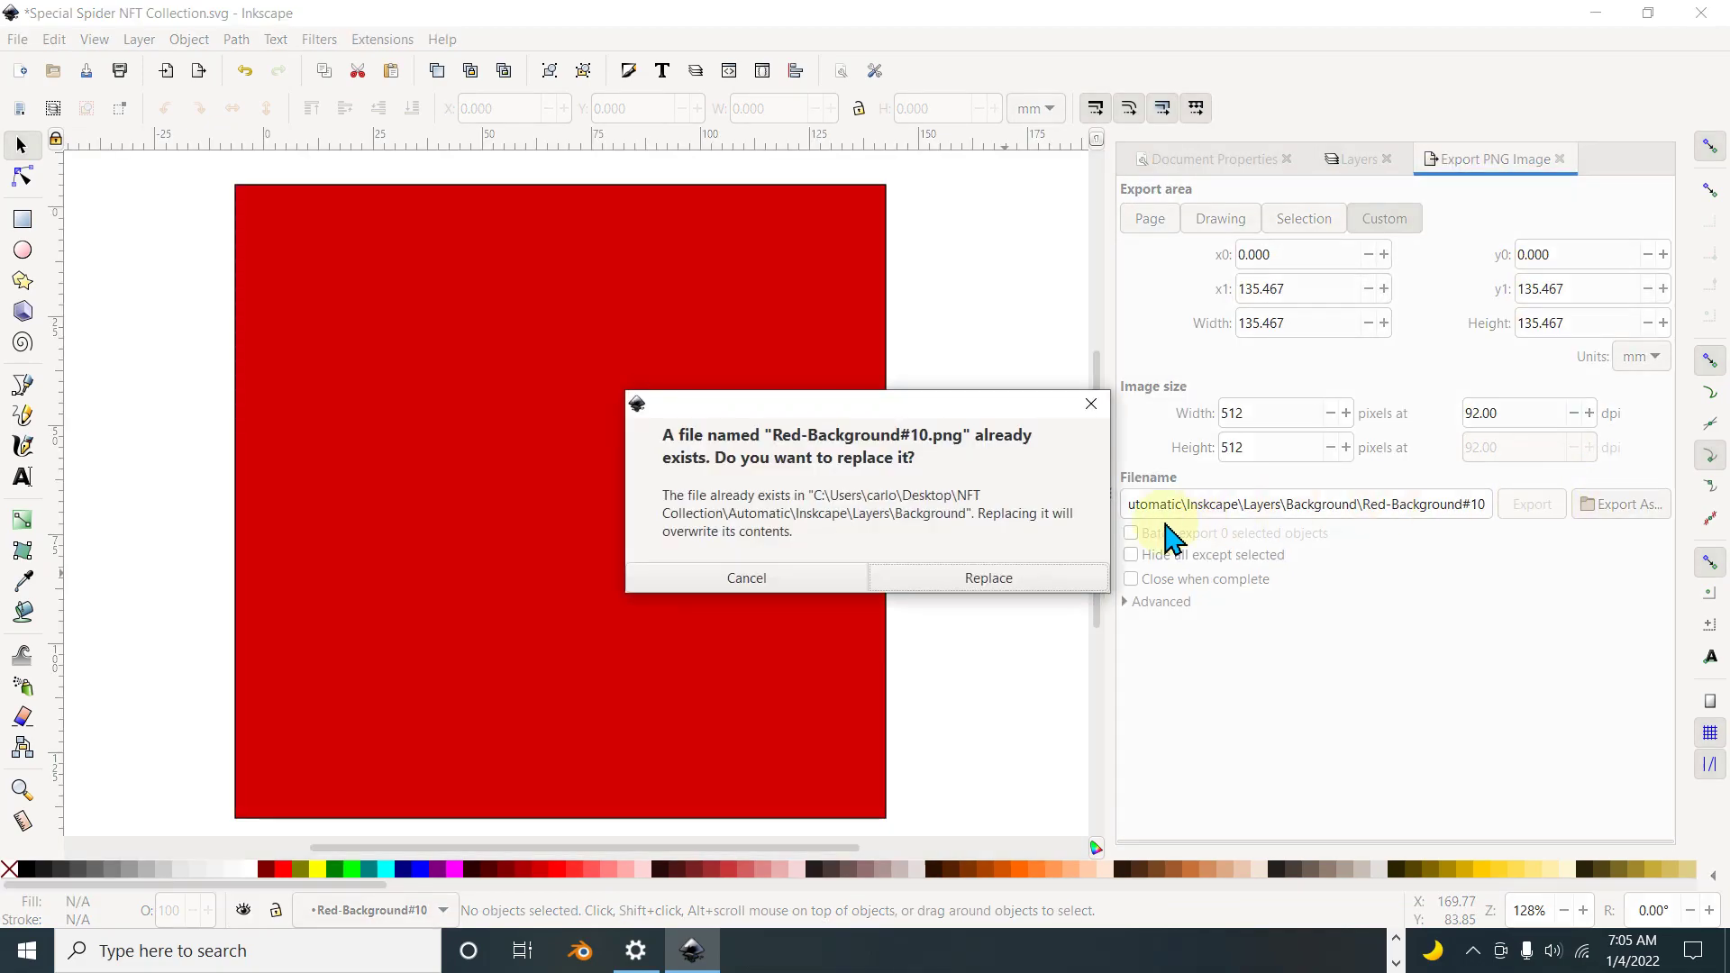
left_click(1022, 574)
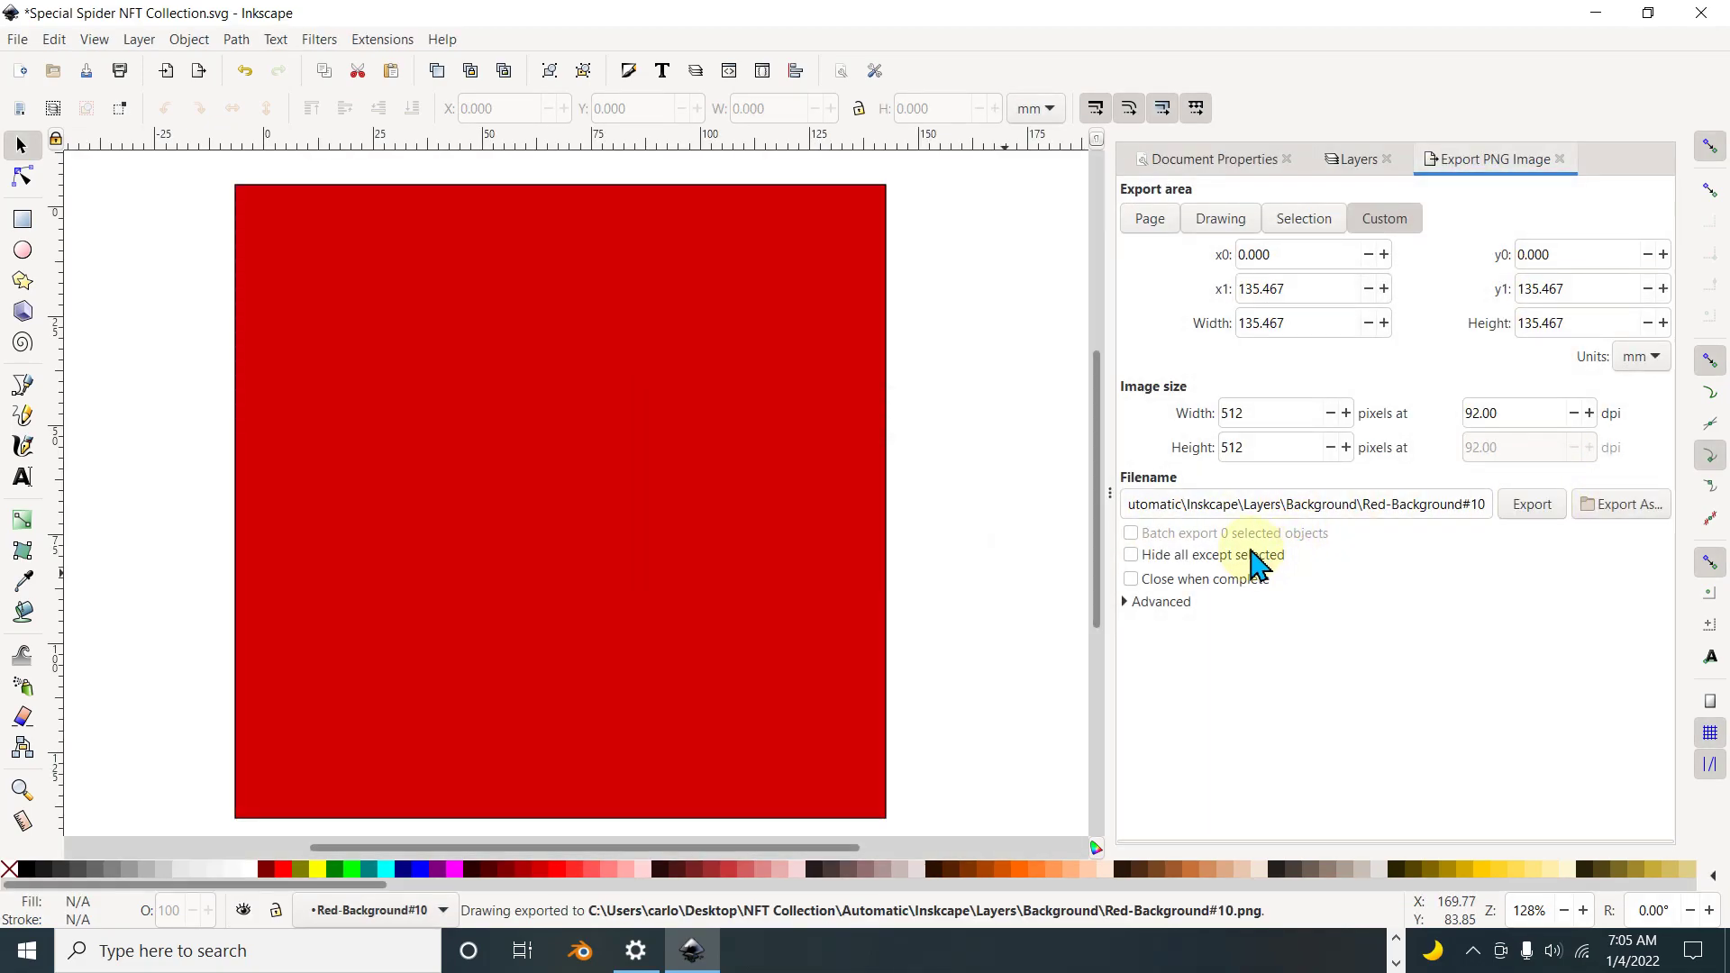
left_click(1352, 161)
Step: Hide Red-Background#10, show Blue-Background#10 and copy its layer name
left_click(1132, 331)
left_click(1131, 354)
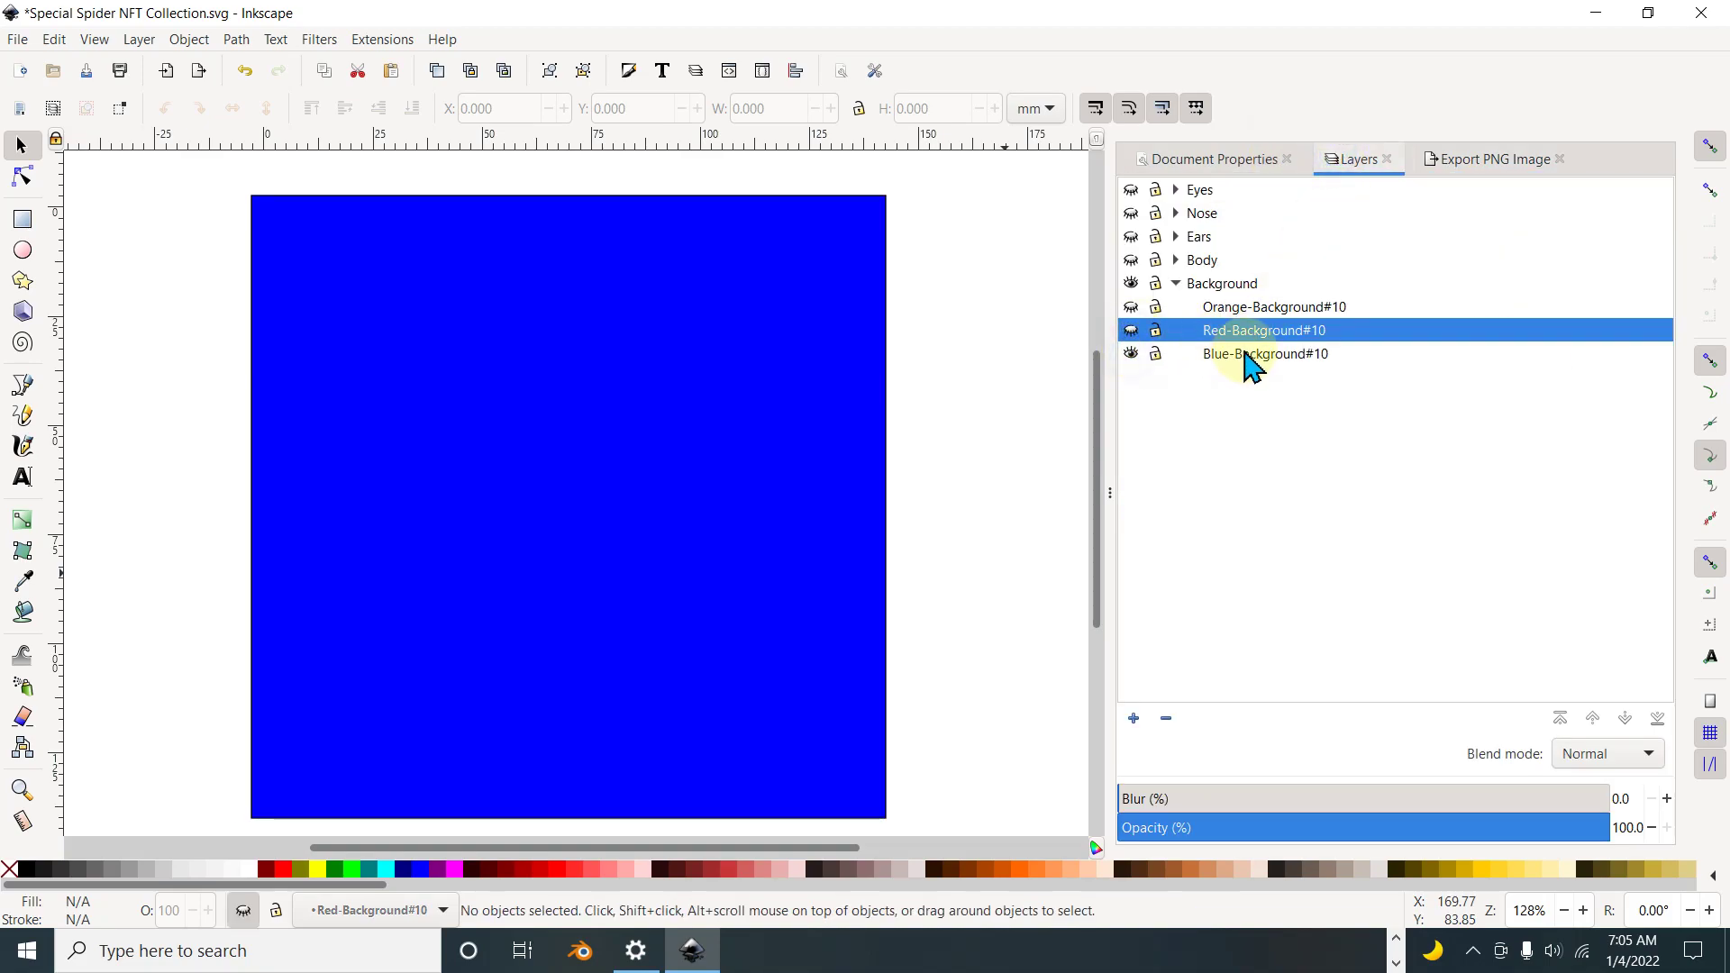
left_click(1251, 355)
left_click(1280, 356)
right_click(1262, 358)
left_click(1303, 398)
Step: Set the export filename to Blue-Background#10 and export the blue background PNG
left_click(1487, 159)
left_click_drag(1363, 504, 1460, 498)
right_click(1462, 498)
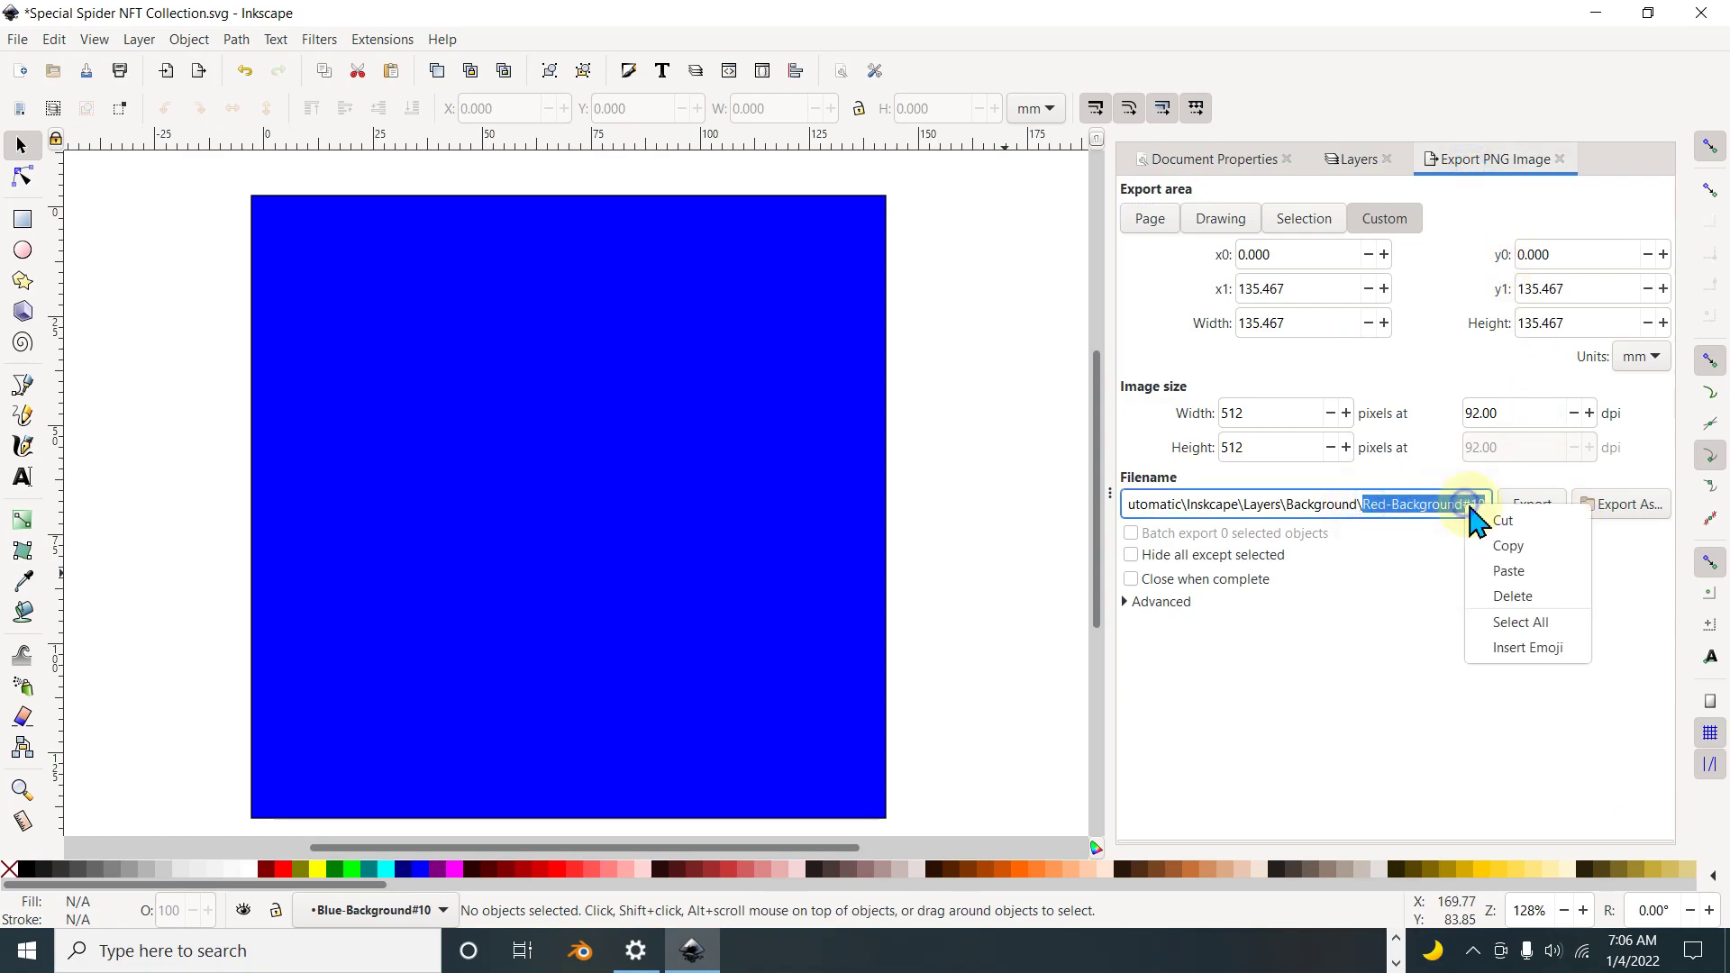
left_click(1489, 571)
left_click_drag(1462, 502, 1558, 534)
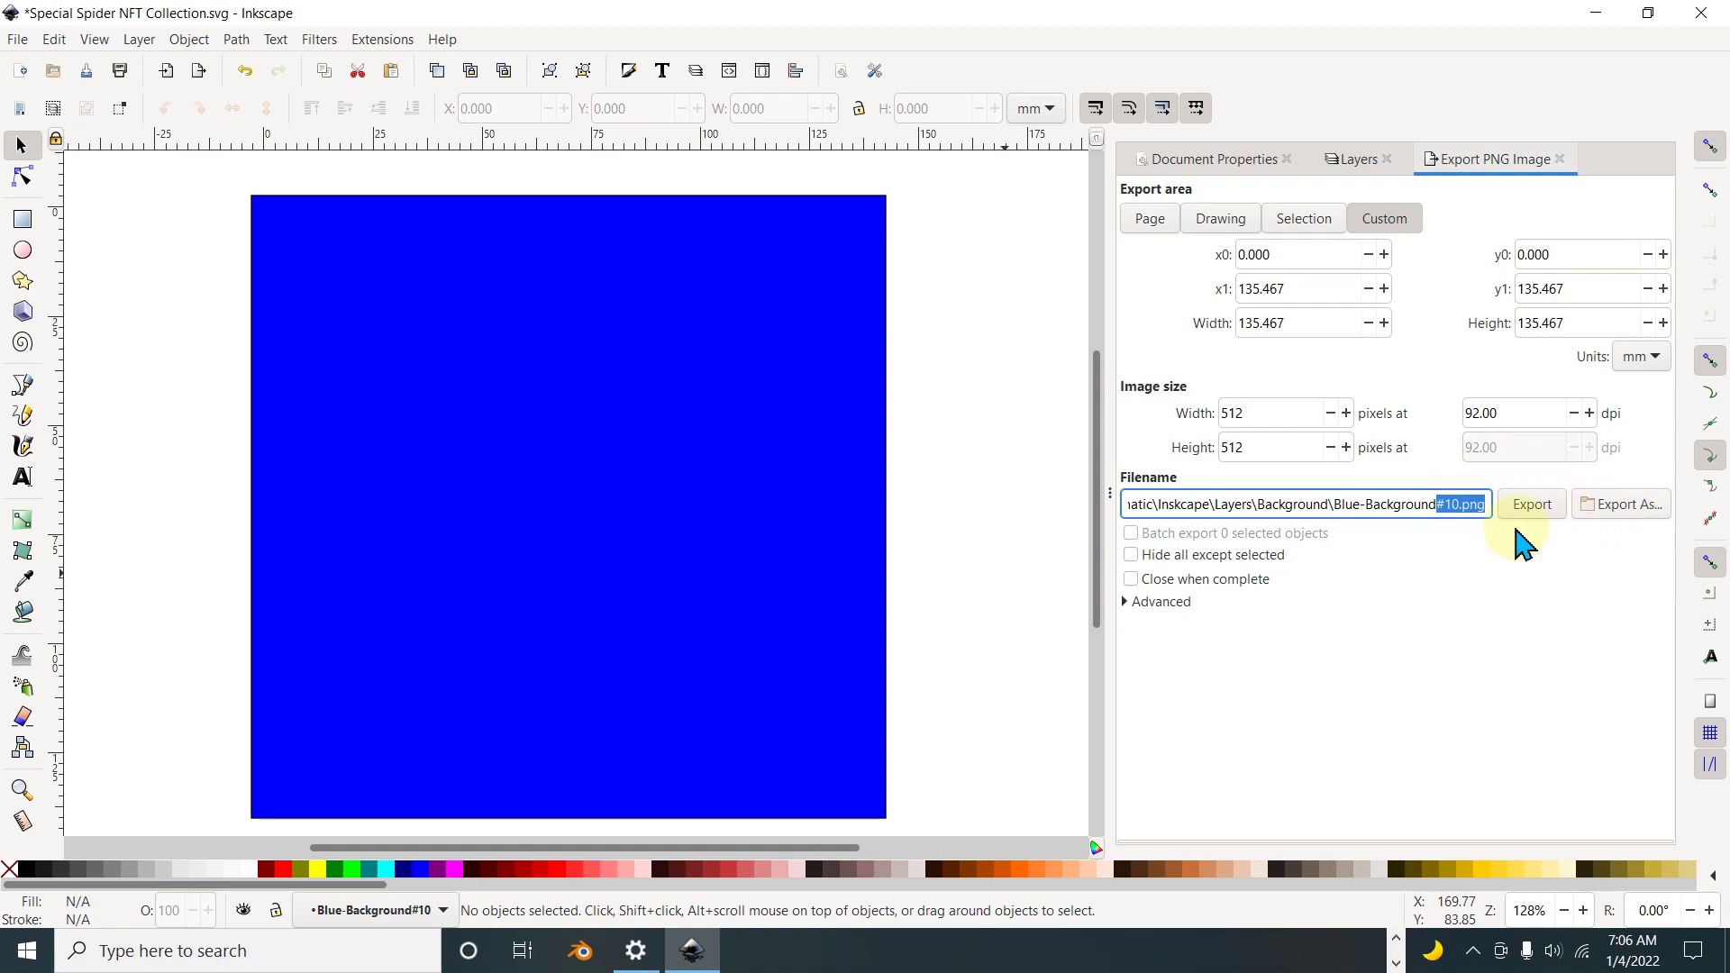
left_click(1461, 503)
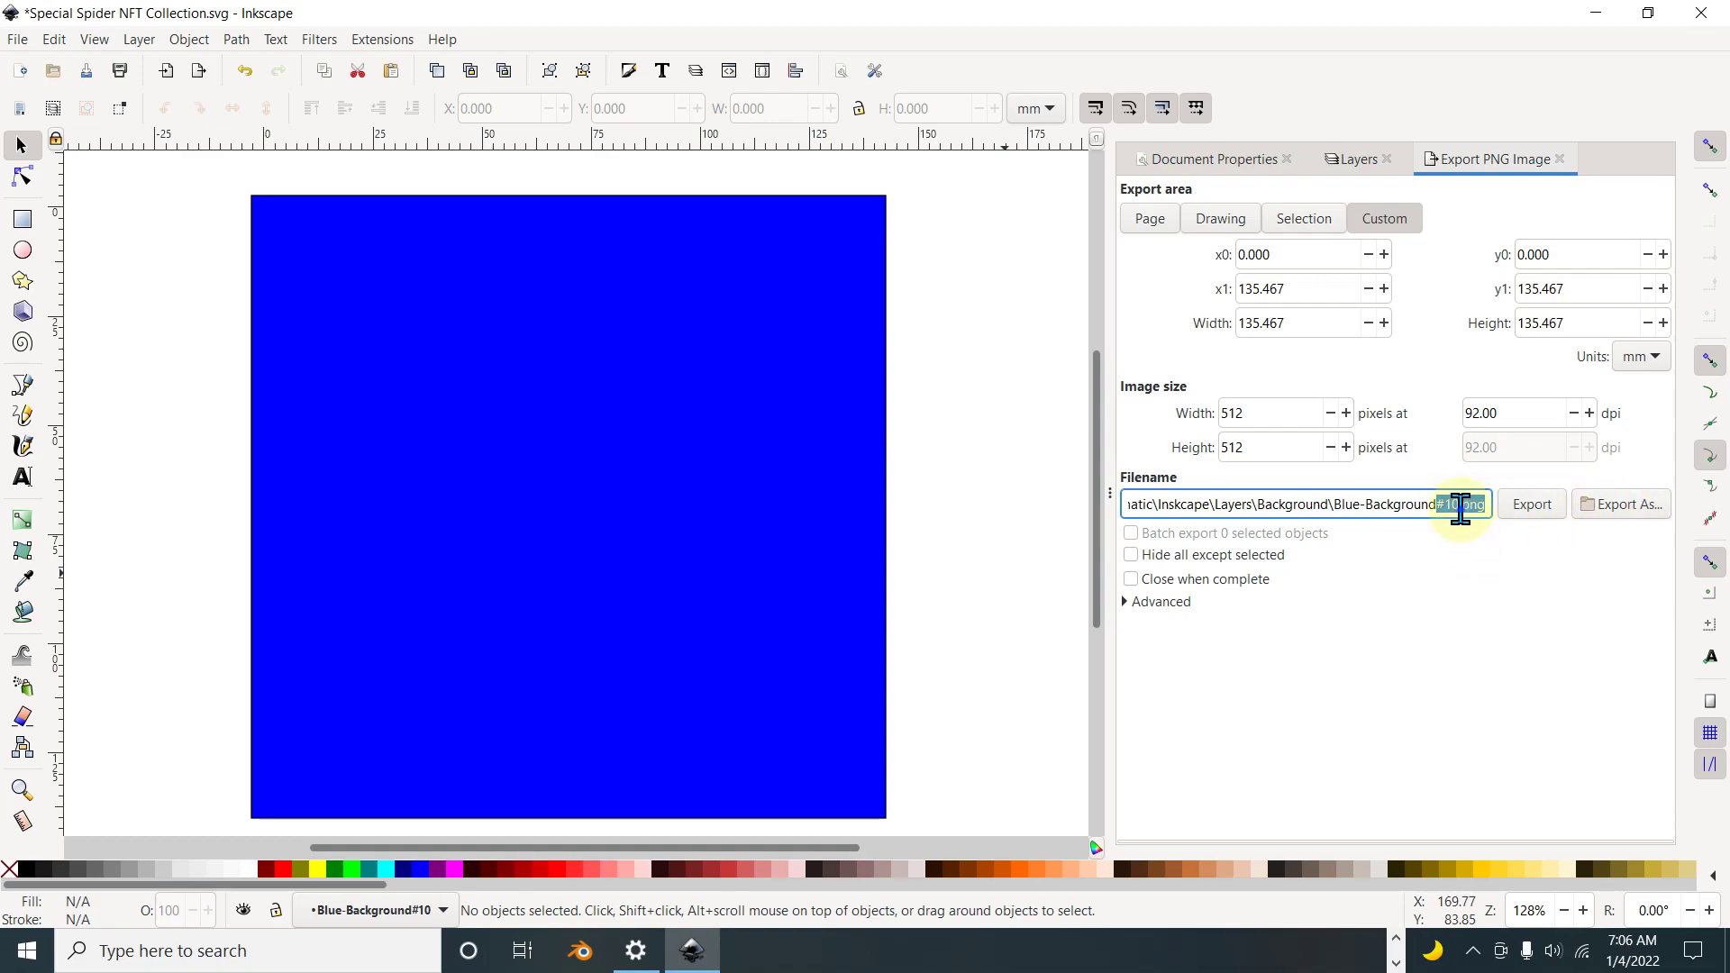
left_click(1532, 504)
Step: Check the Layers folder in the export file chooser, then close it
left_click(1593, 506)
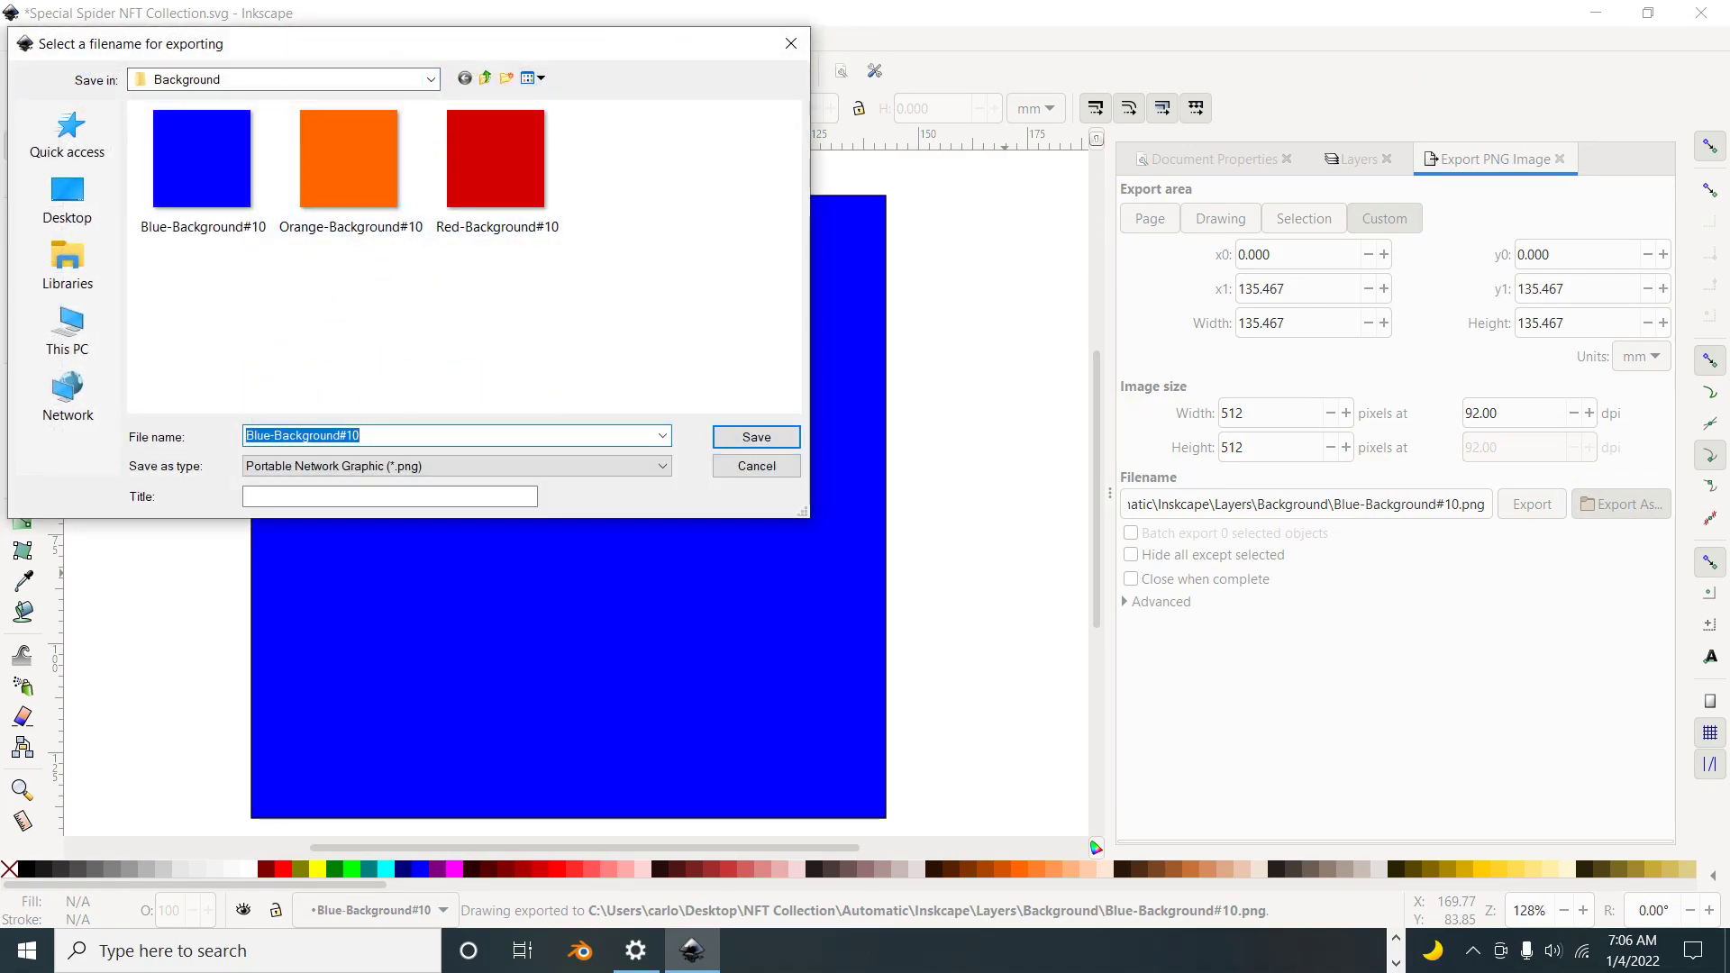
left_click(430, 79)
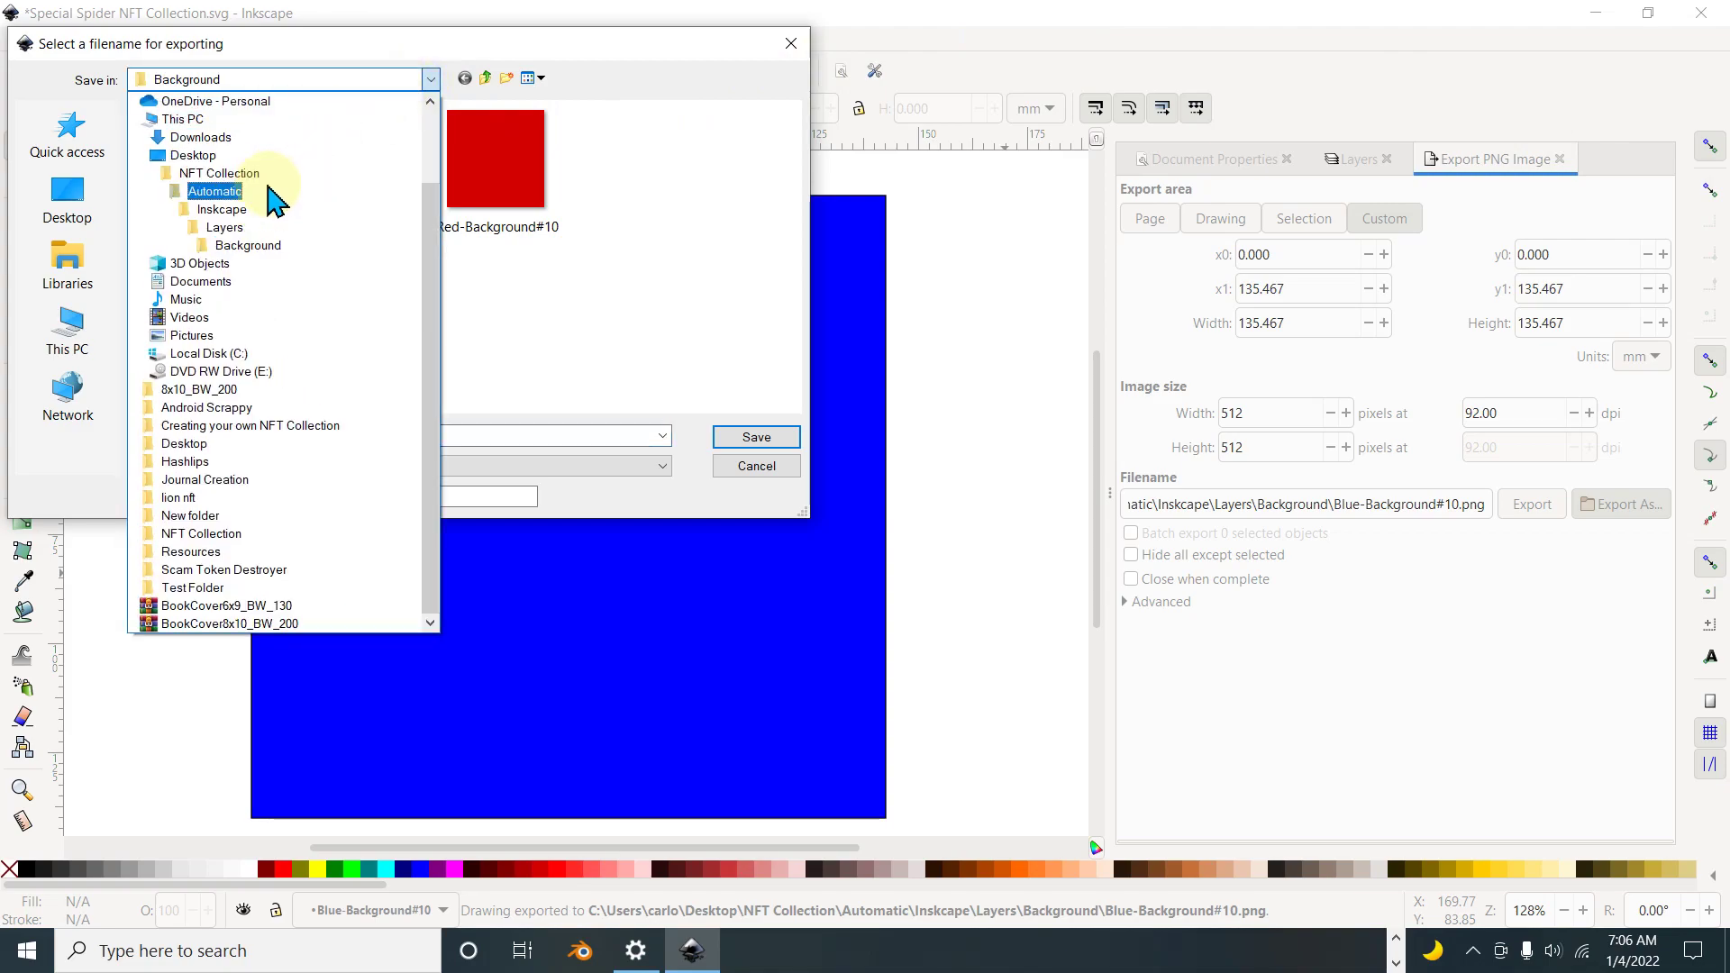
left_click(226, 227)
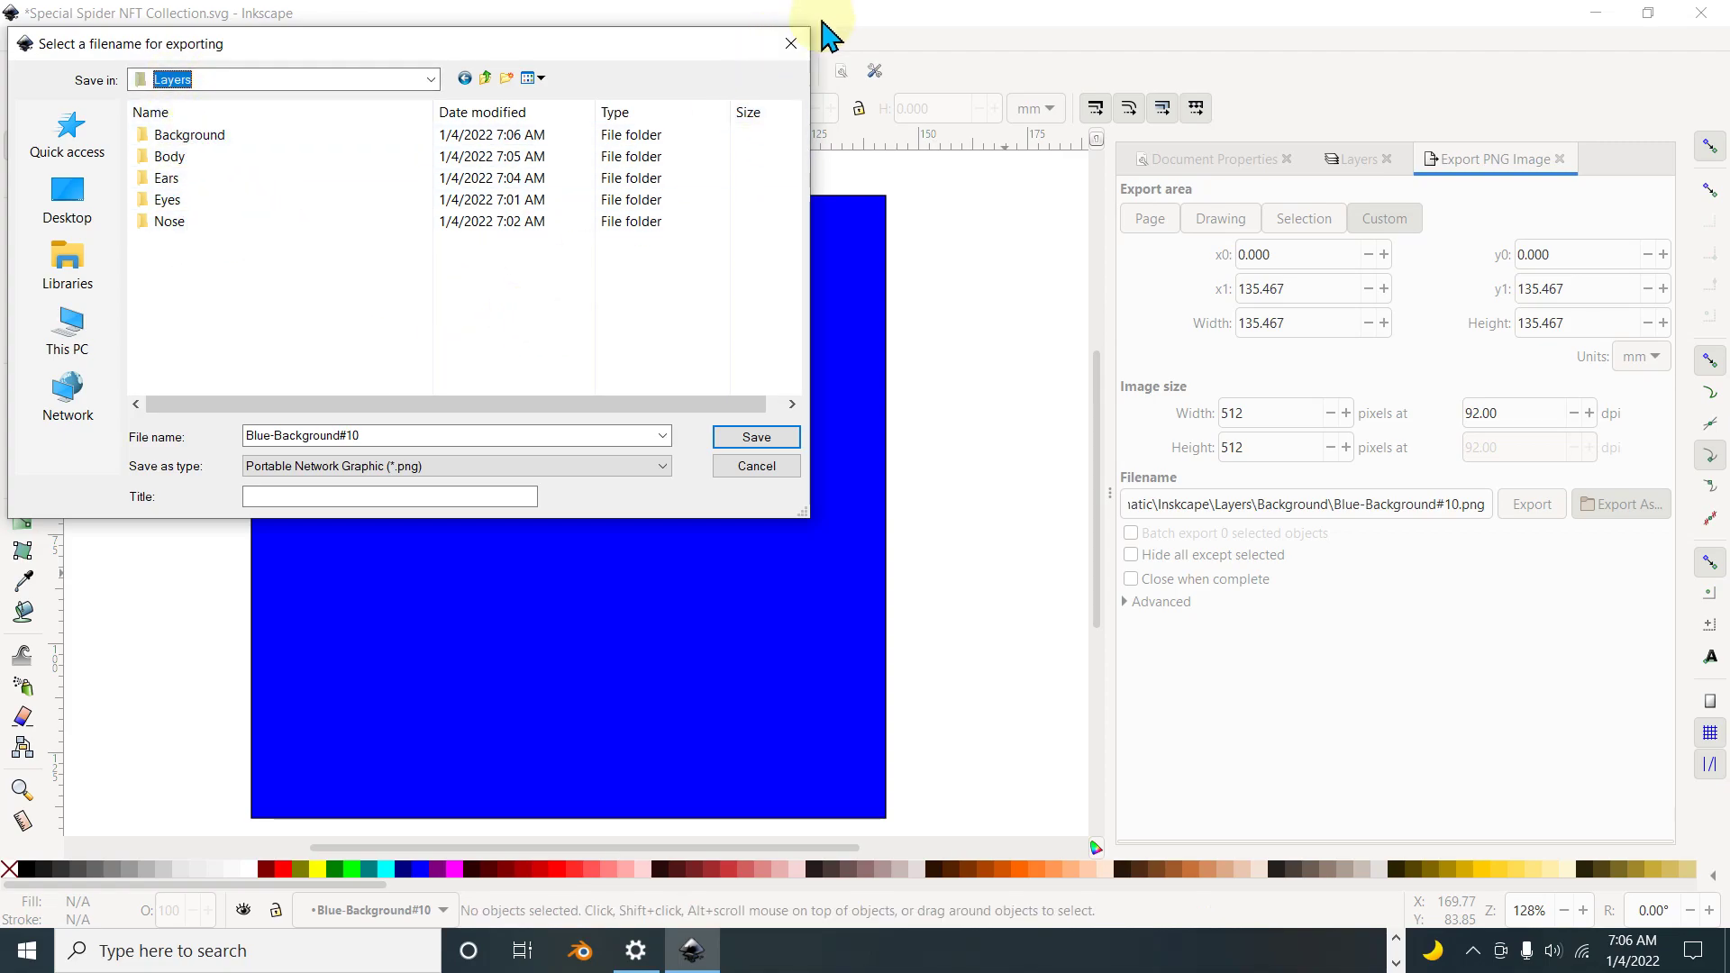
left_click(799, 42)
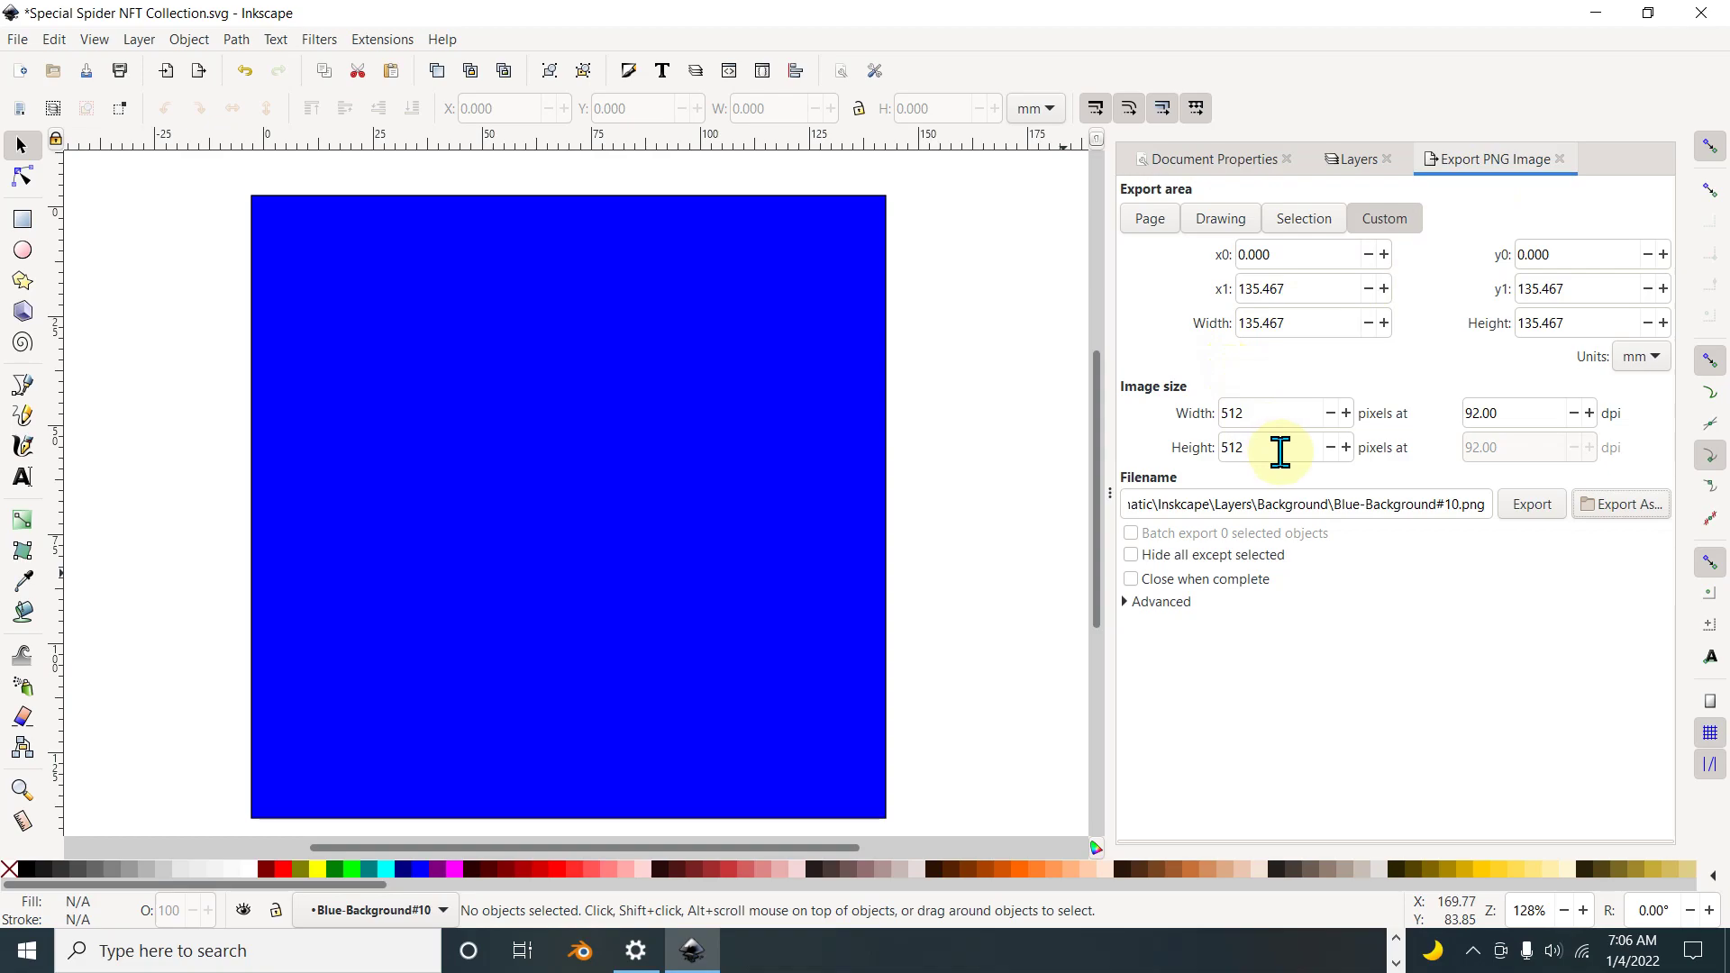
Step: Make Blue-Background#10 the current layer and reopen File > Export PNG Image
left_click(1349, 160)
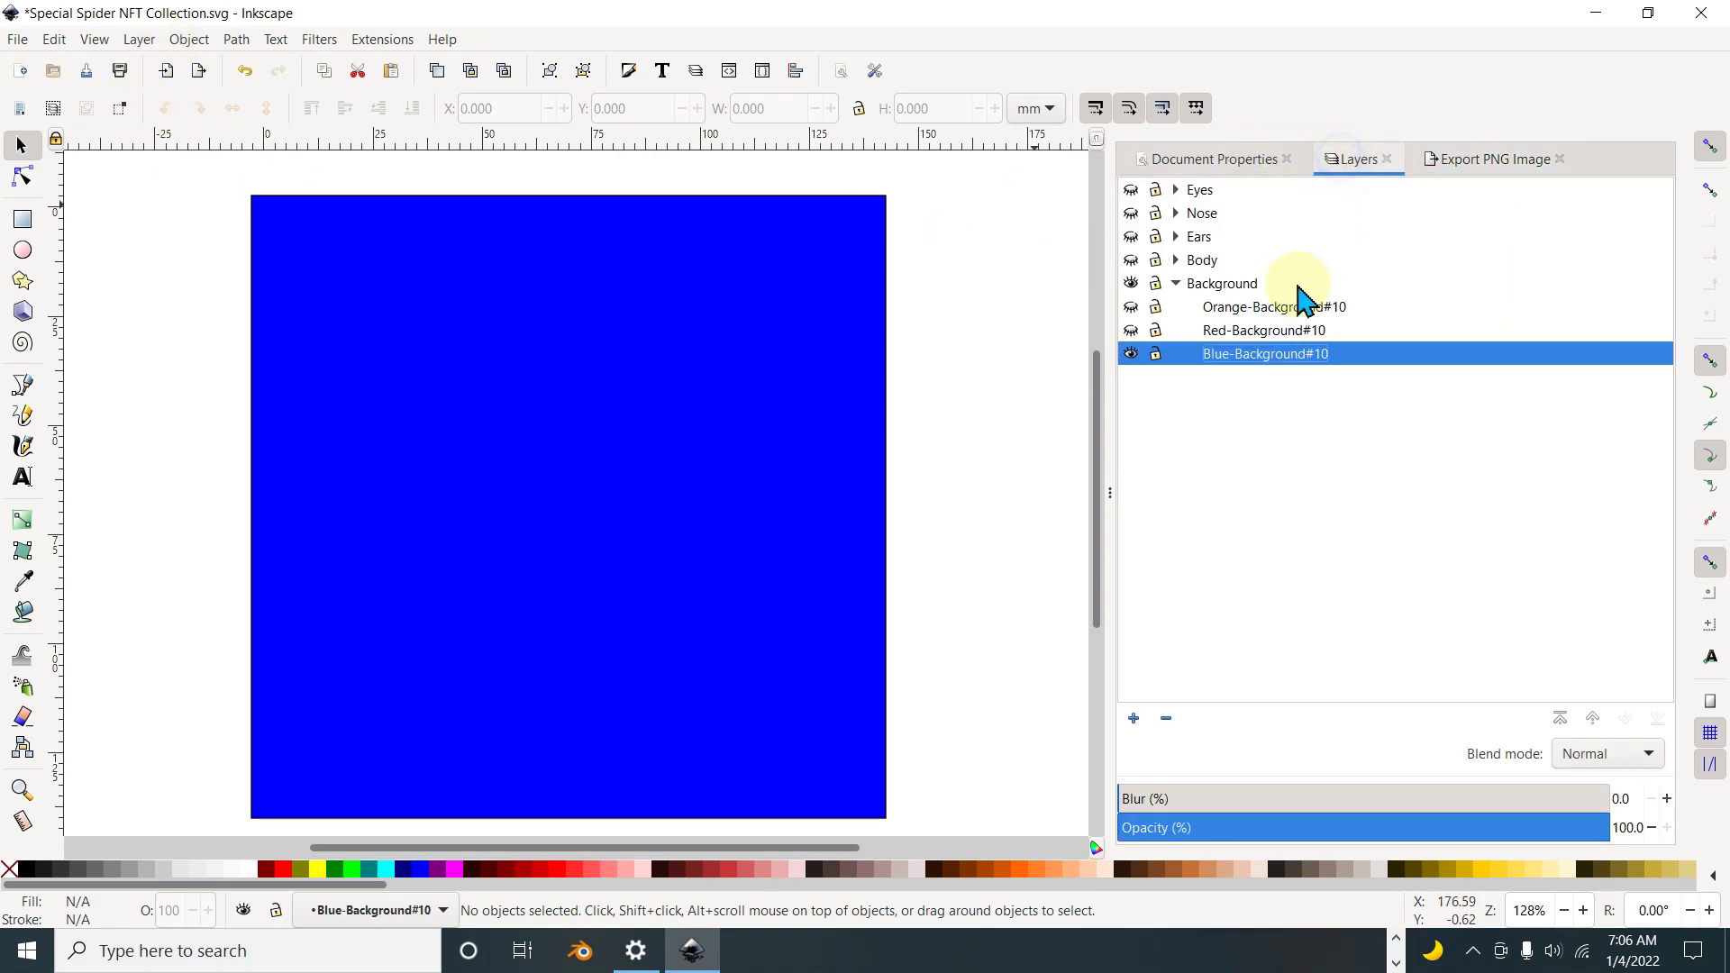
left_click(1207, 286)
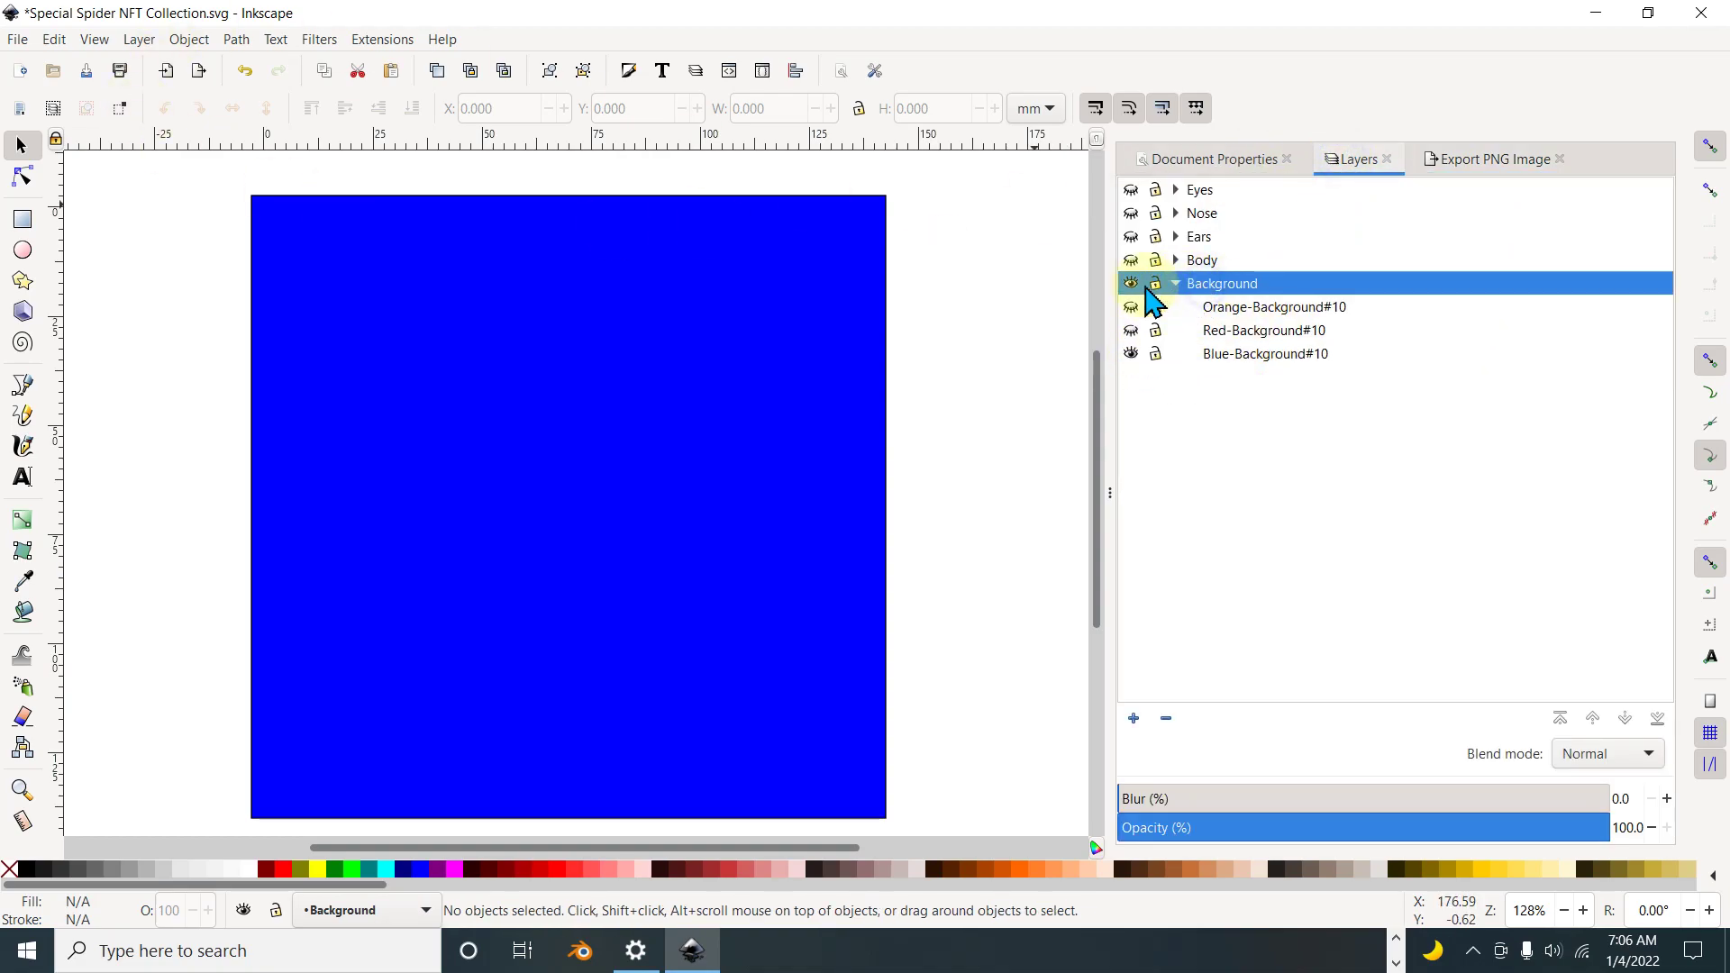
left_click(1131, 283)
left_click(1132, 283)
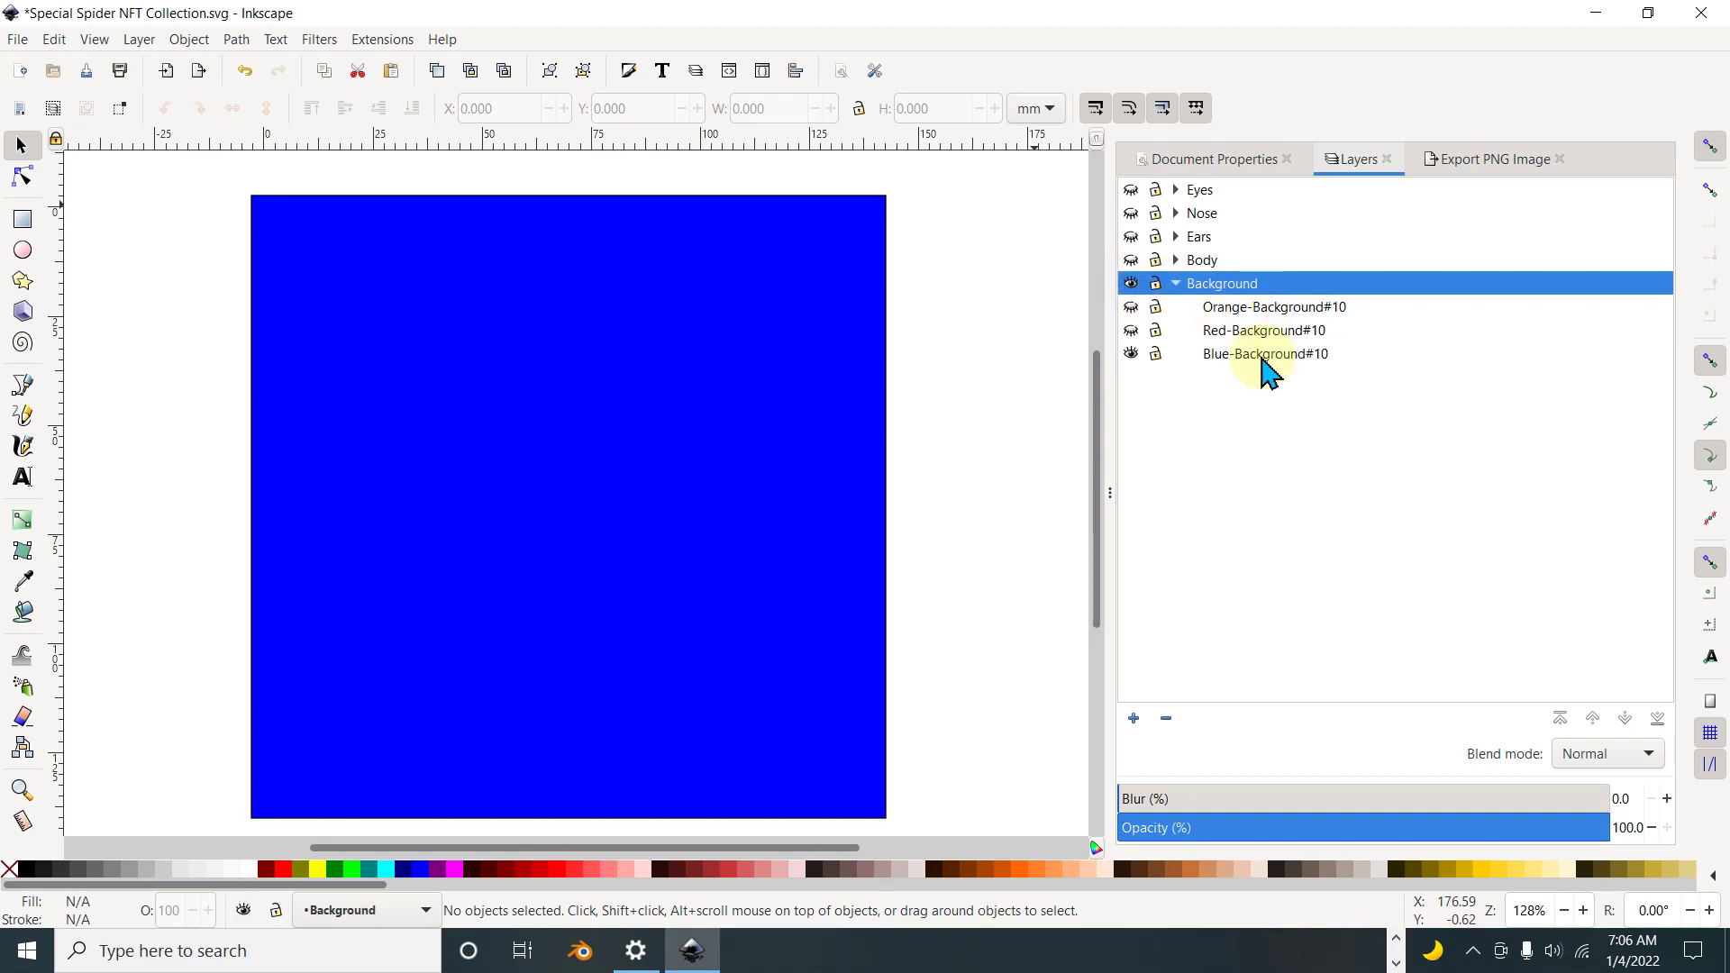
left_click(1258, 359)
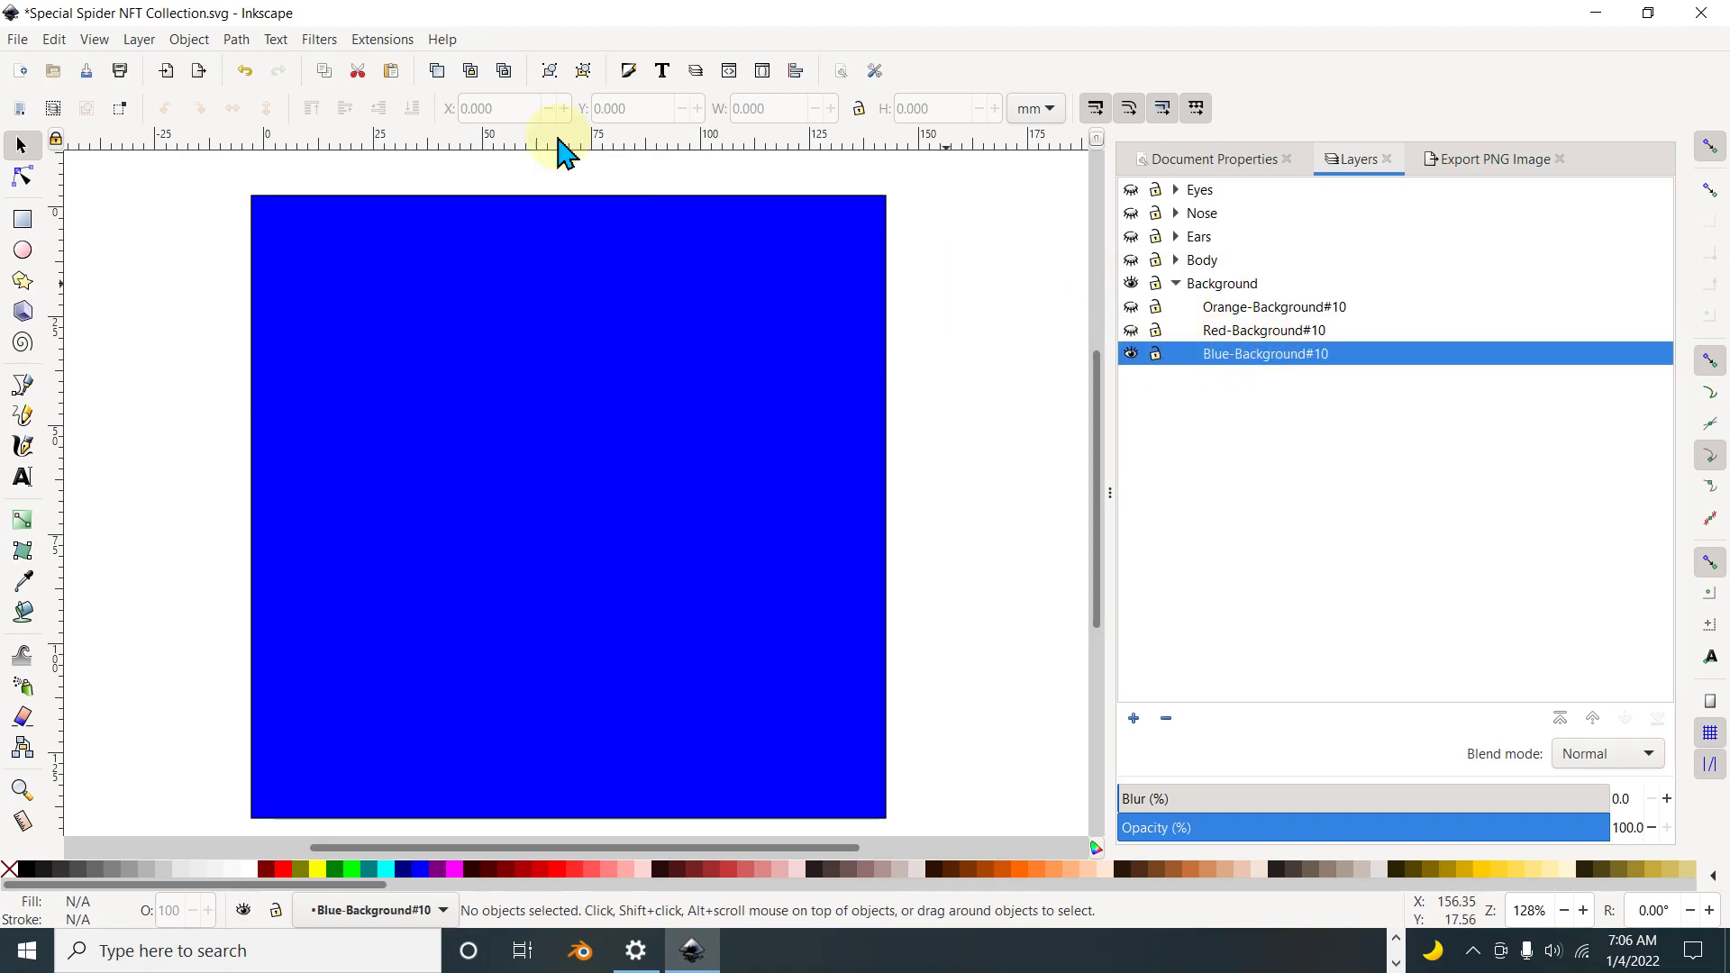
left_click(18, 40)
mouse_move(138, 40)
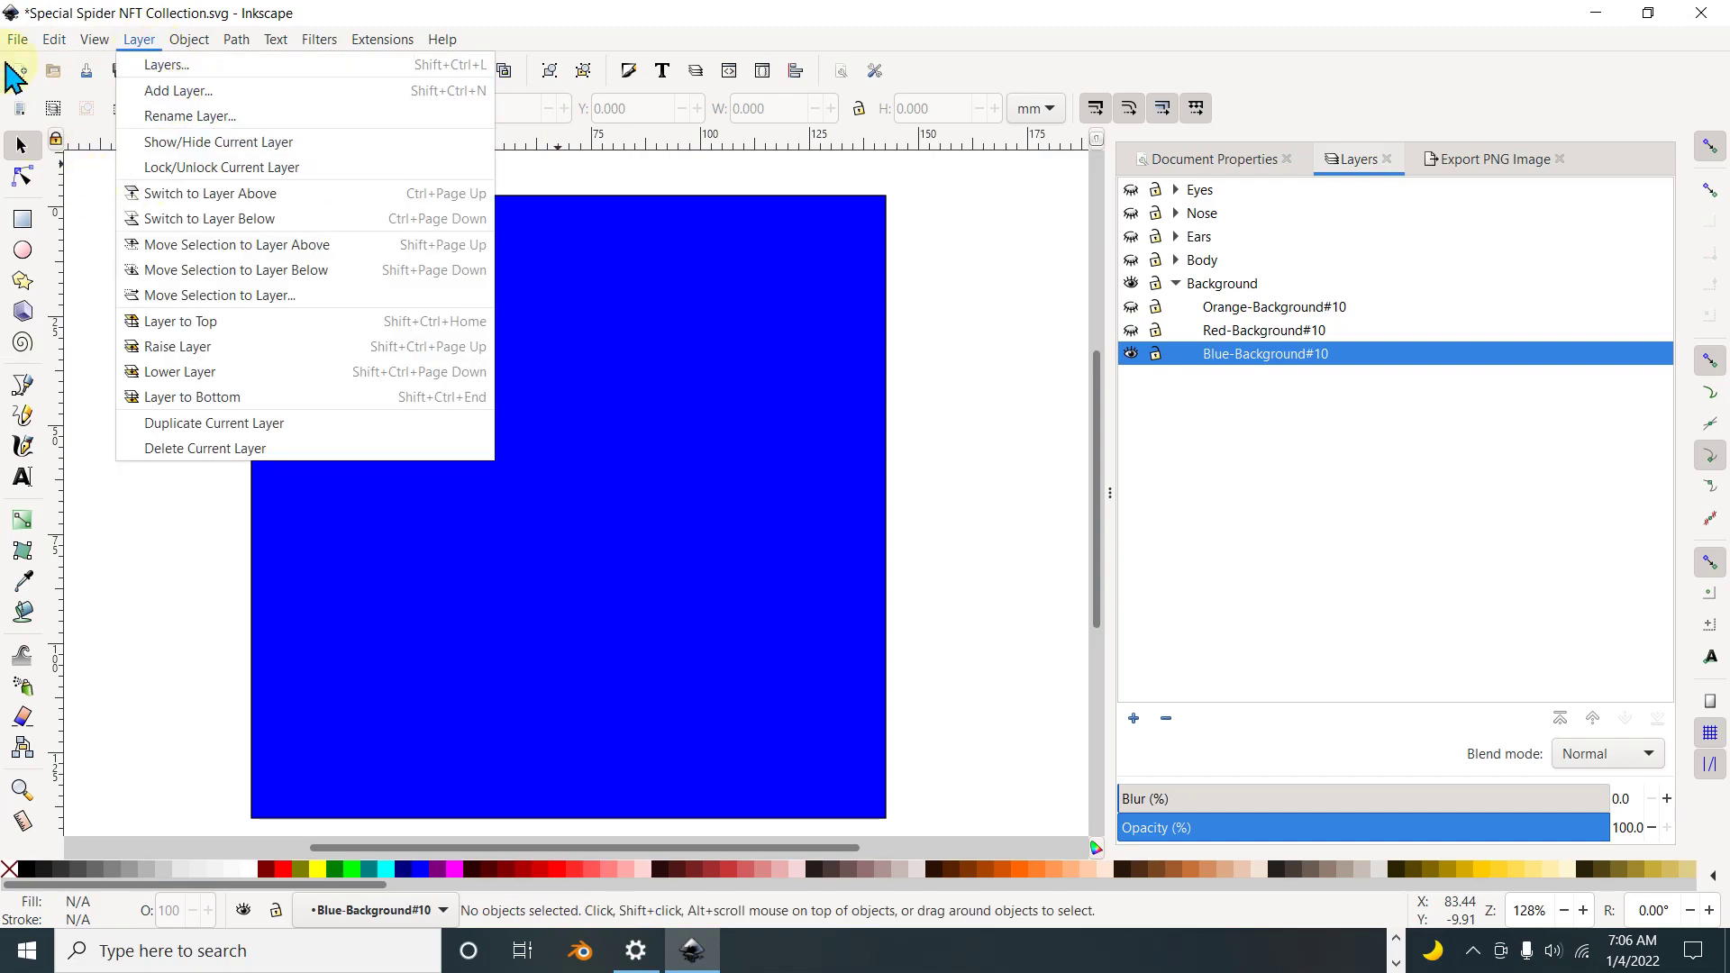
mouse_move(18, 39)
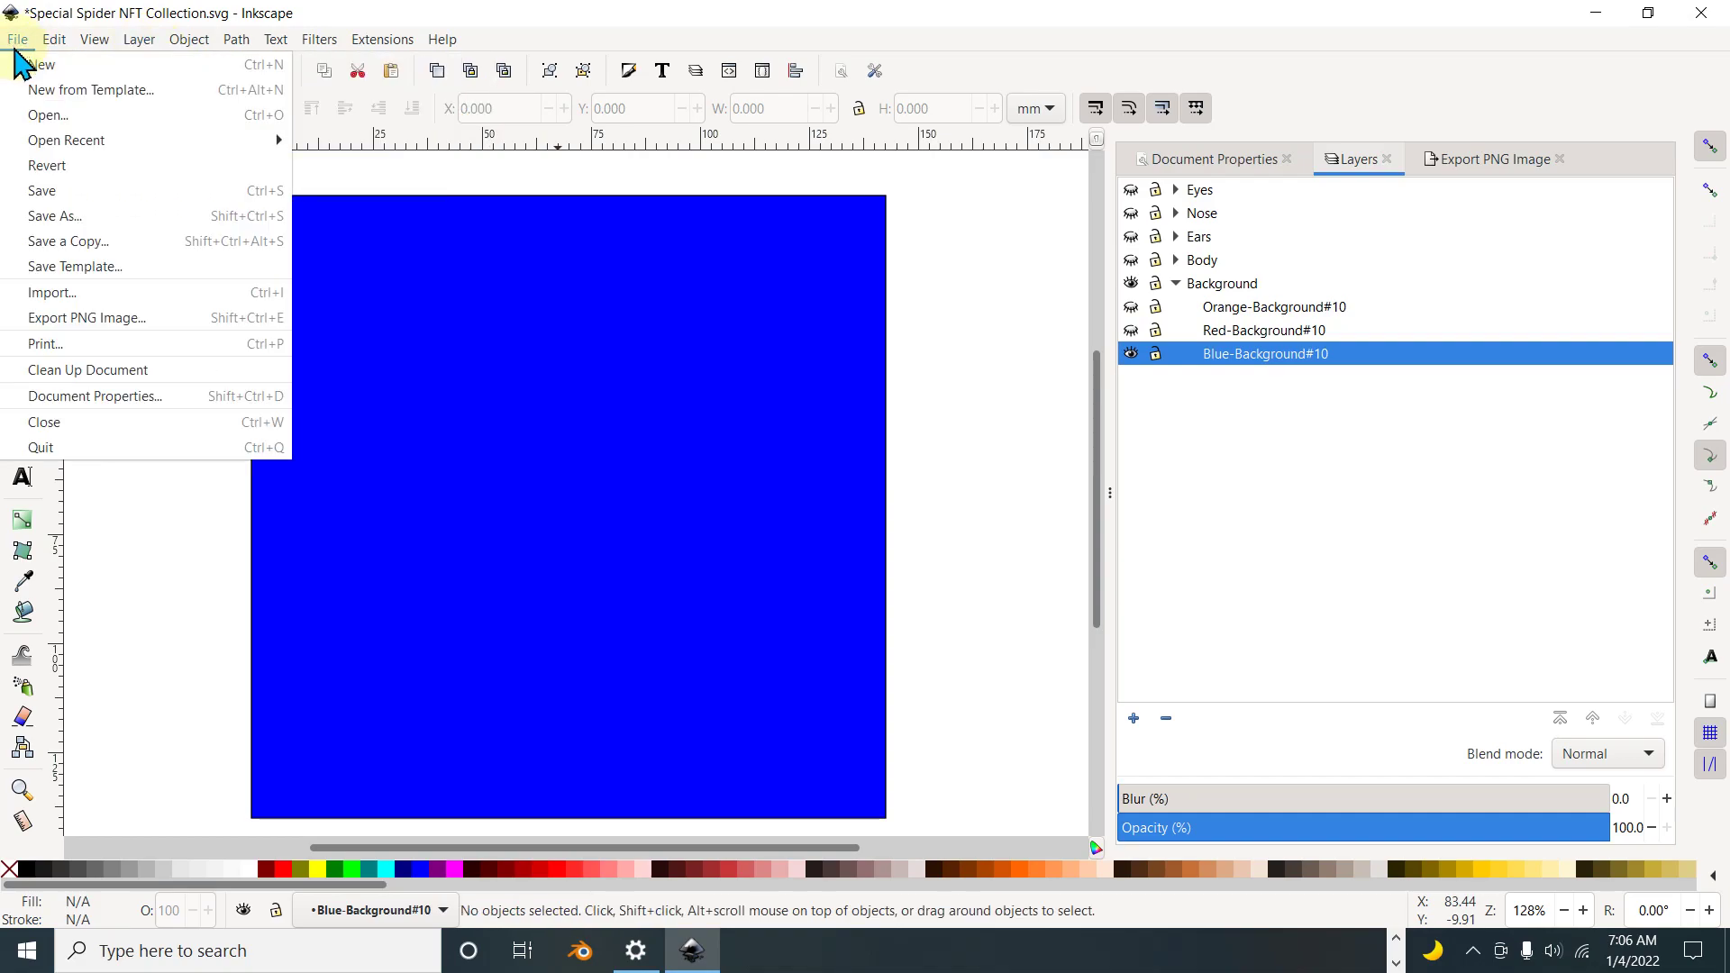
left_click(74, 321)
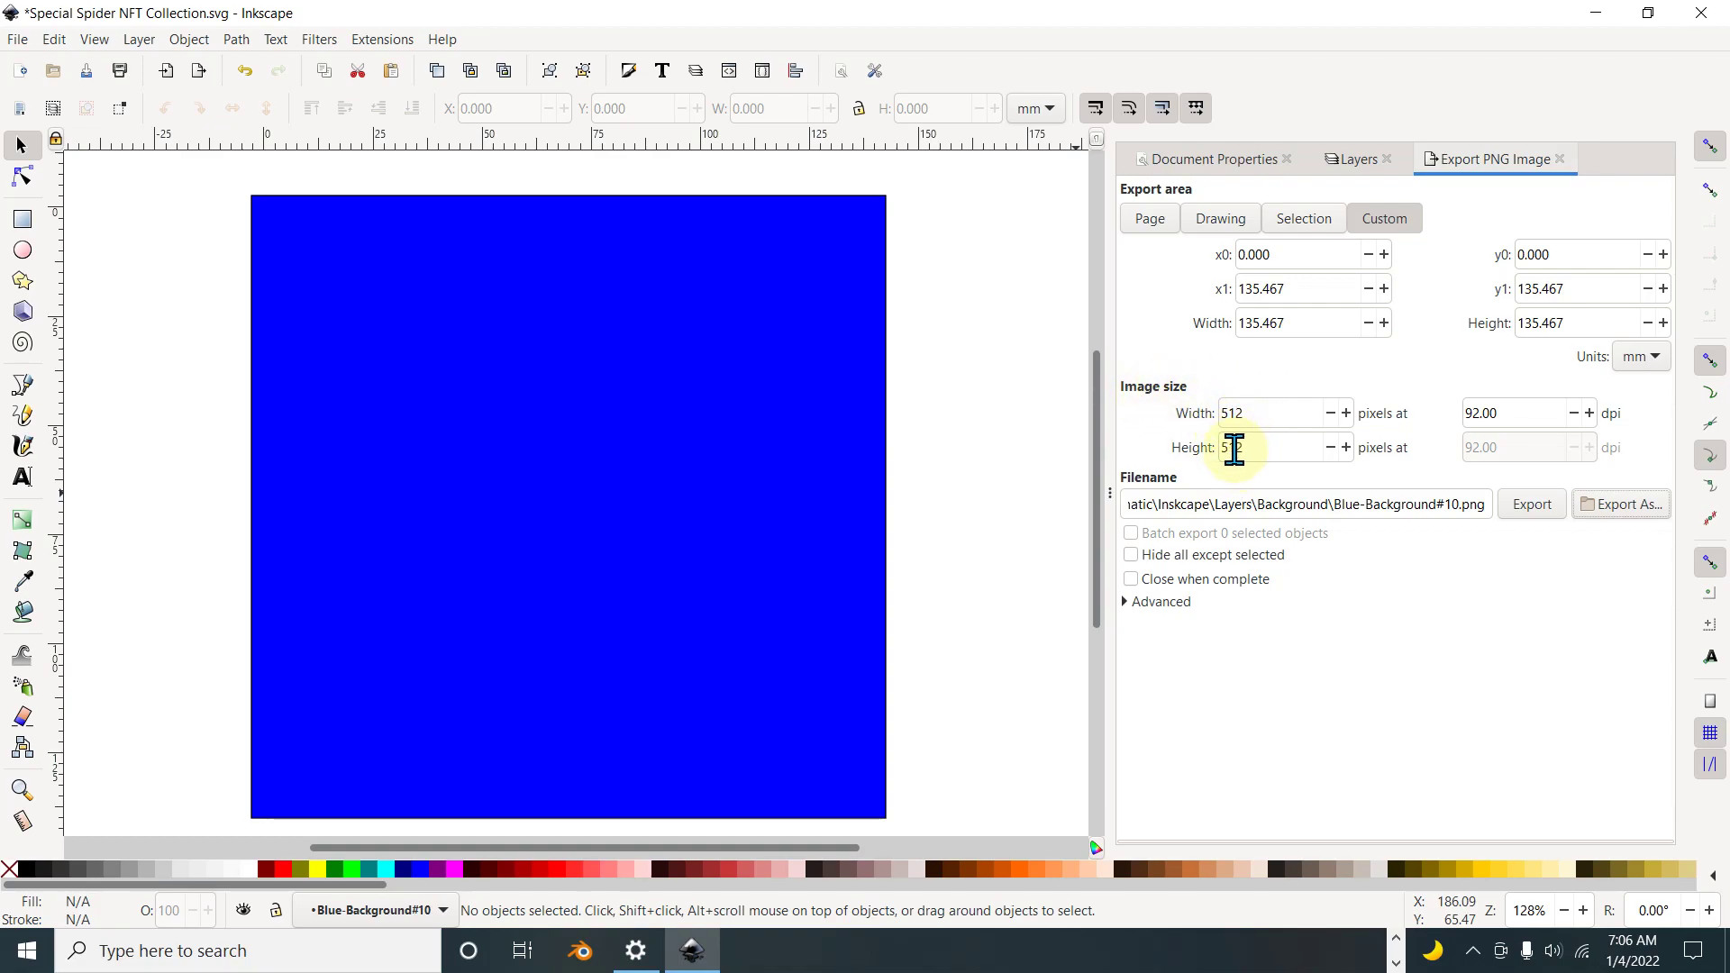
Step: Hide Blue-Background#10 and show the Eyes group with Square-Eyes#10 visible
left_click(1352, 159)
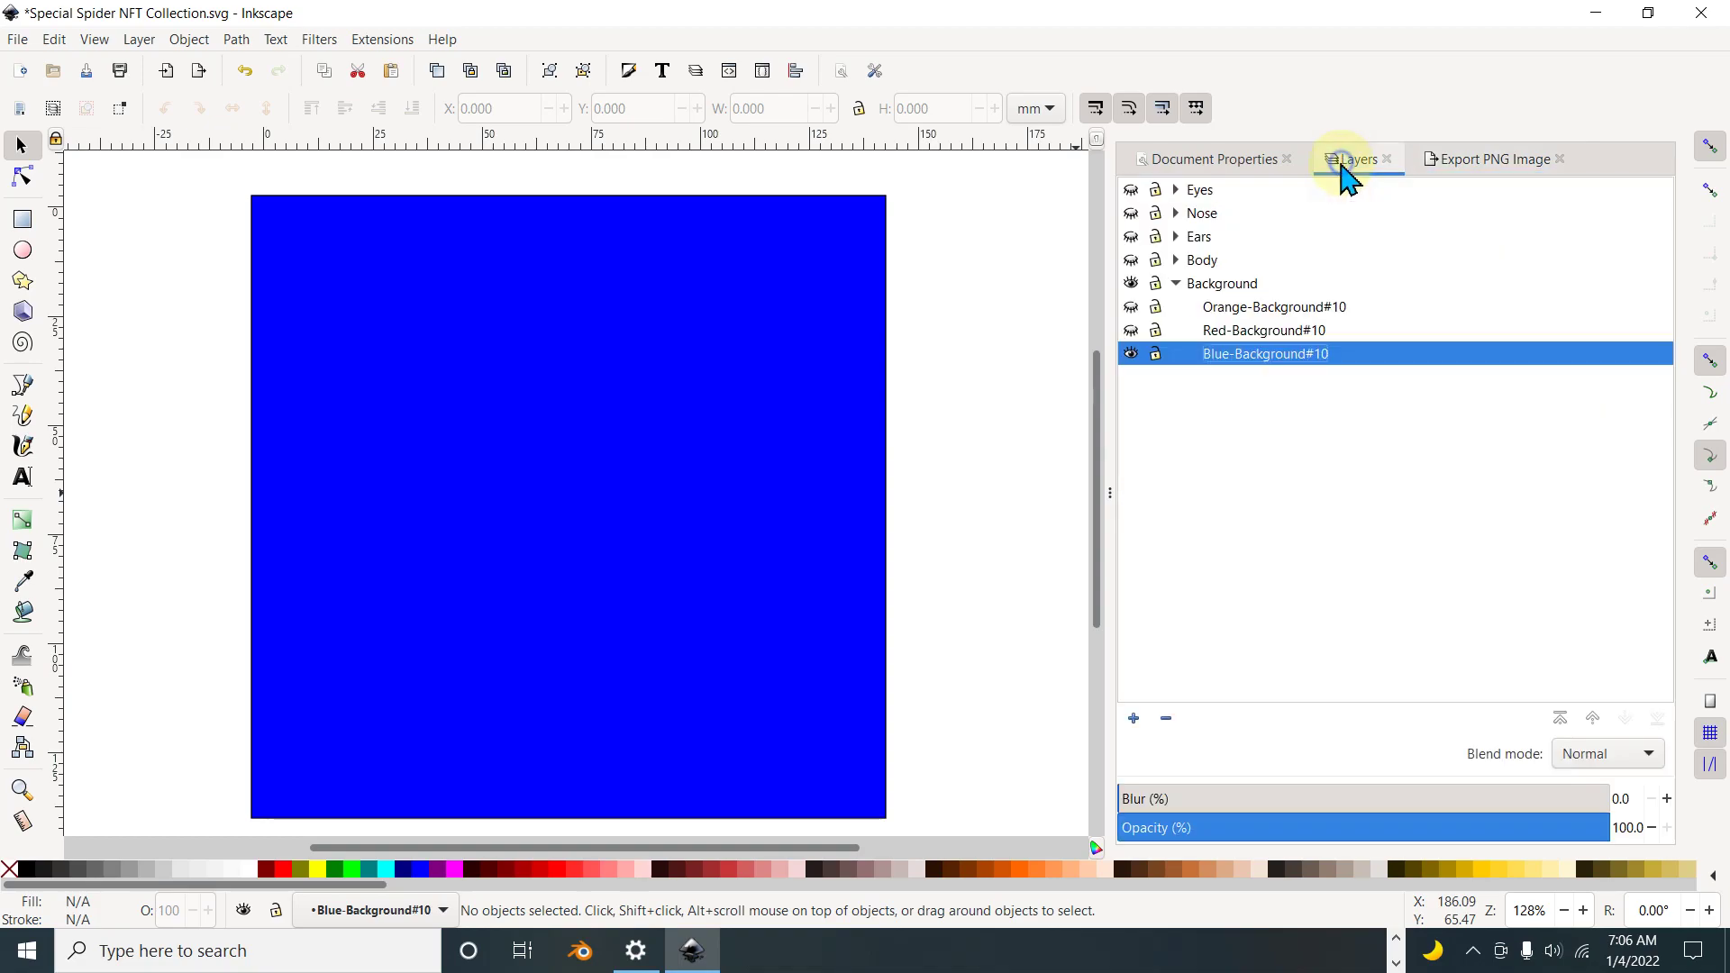
left_click(1132, 355)
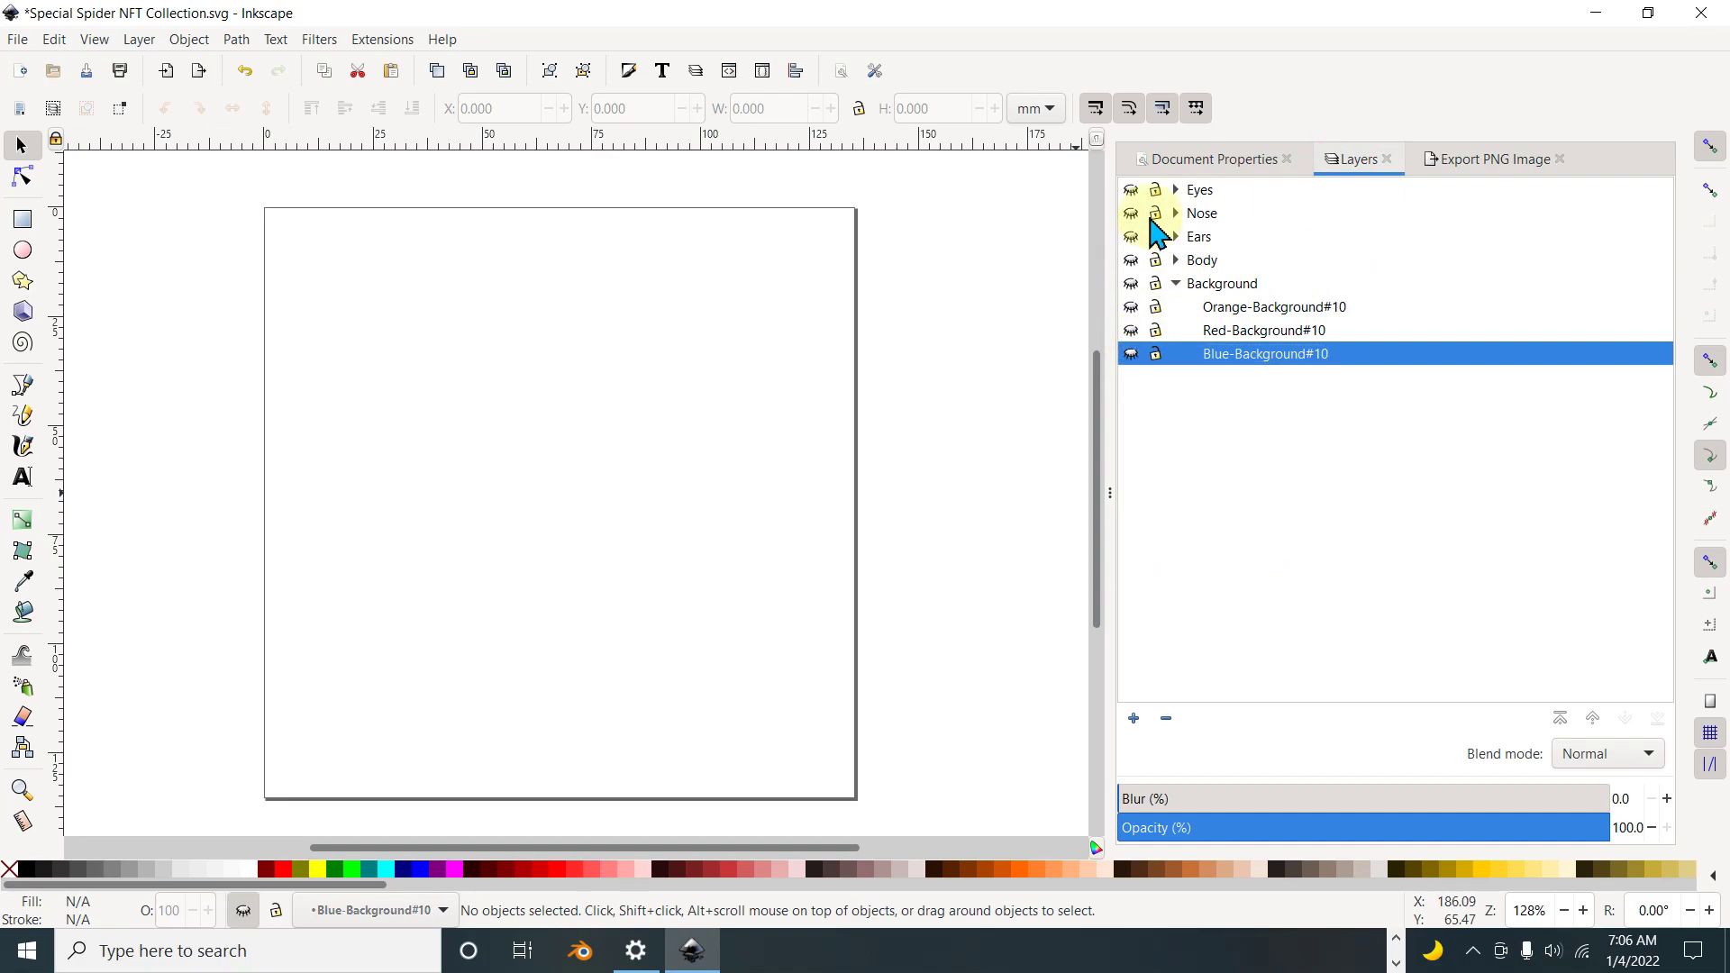
left_click(1137, 191)
left_click(1174, 190)
left_click(1132, 214)
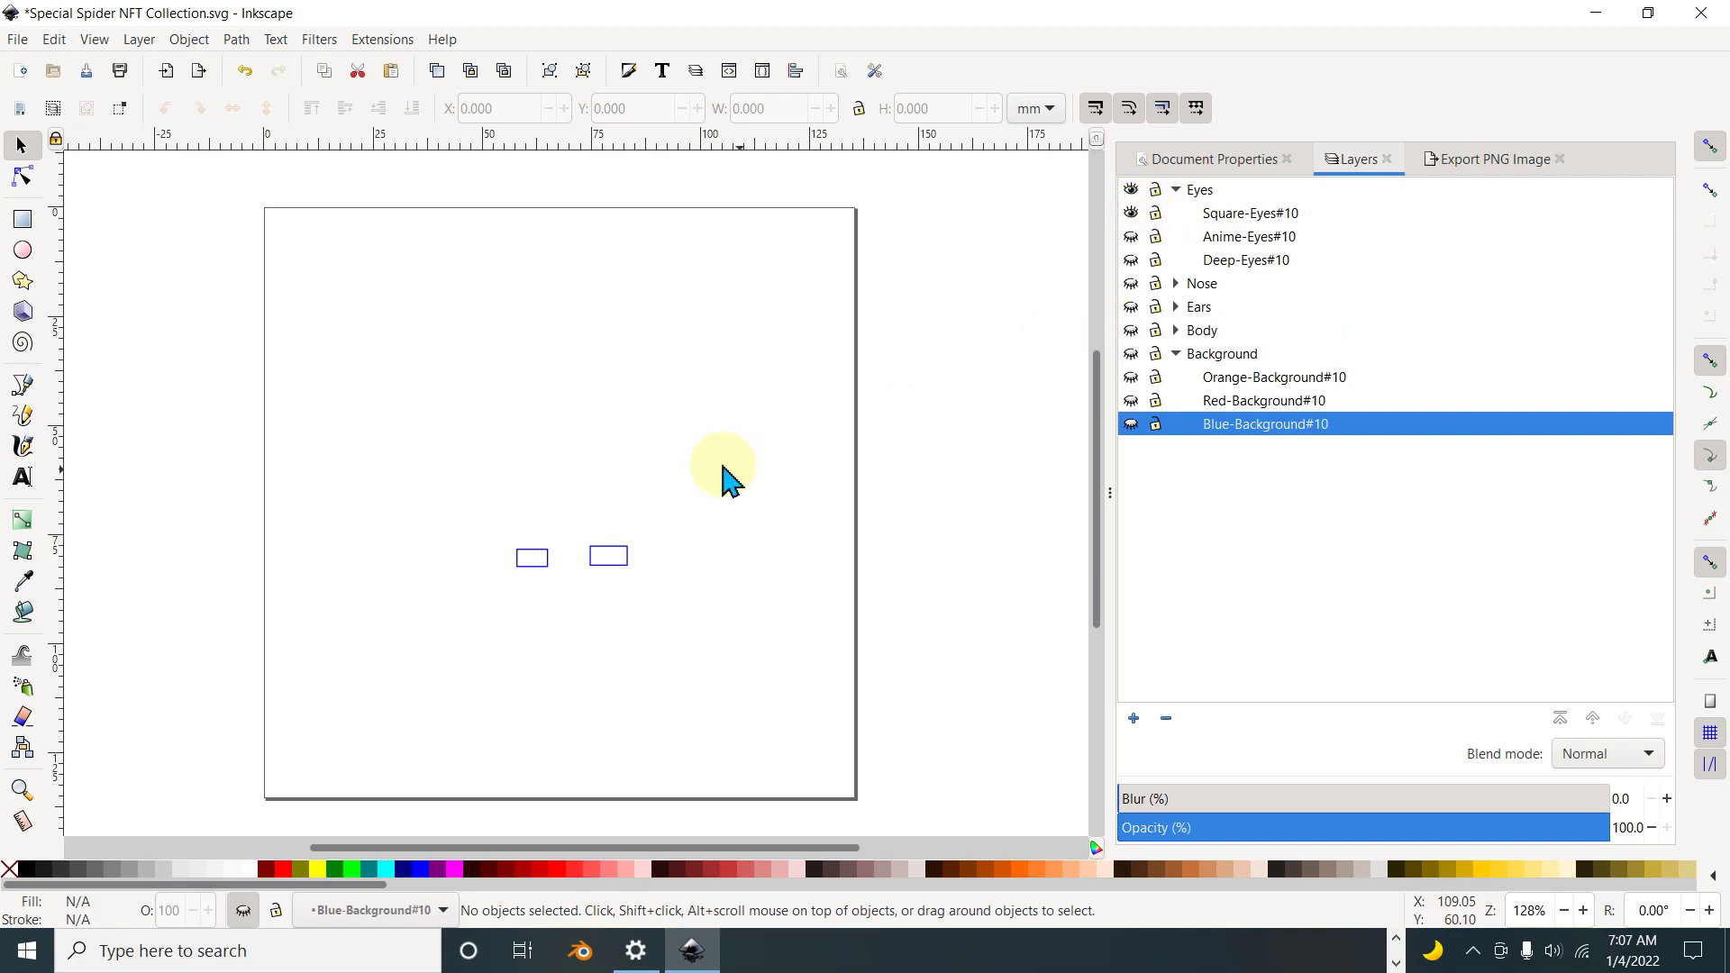
left_click(1454, 162)
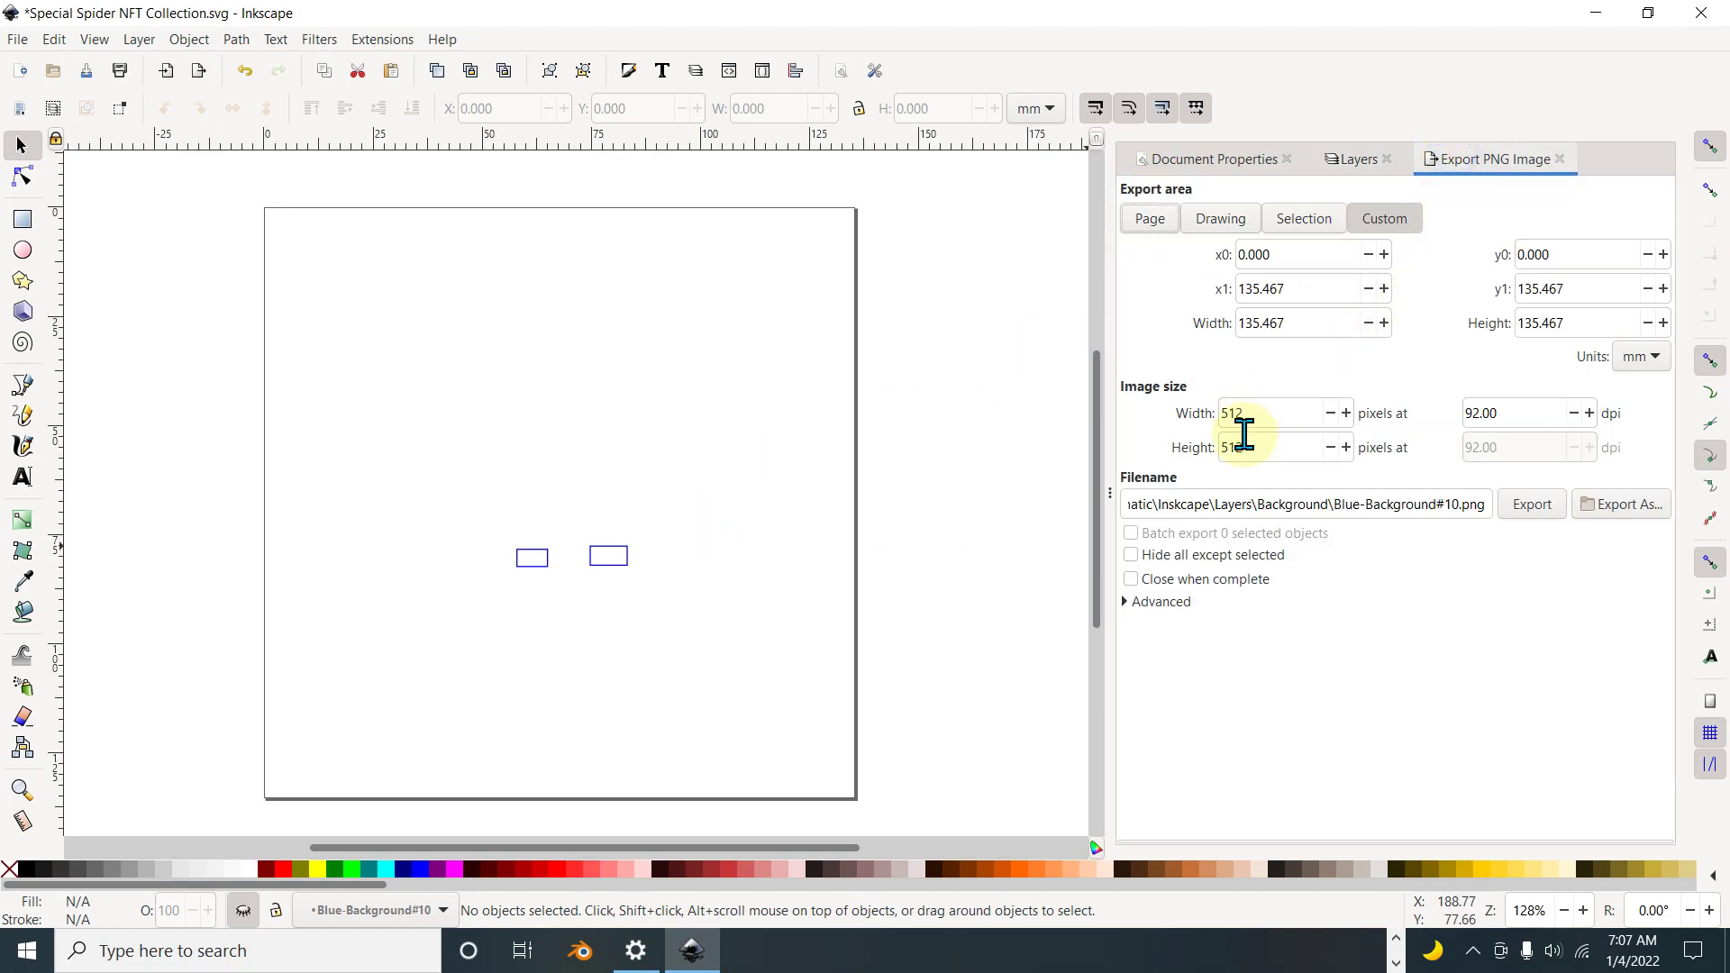